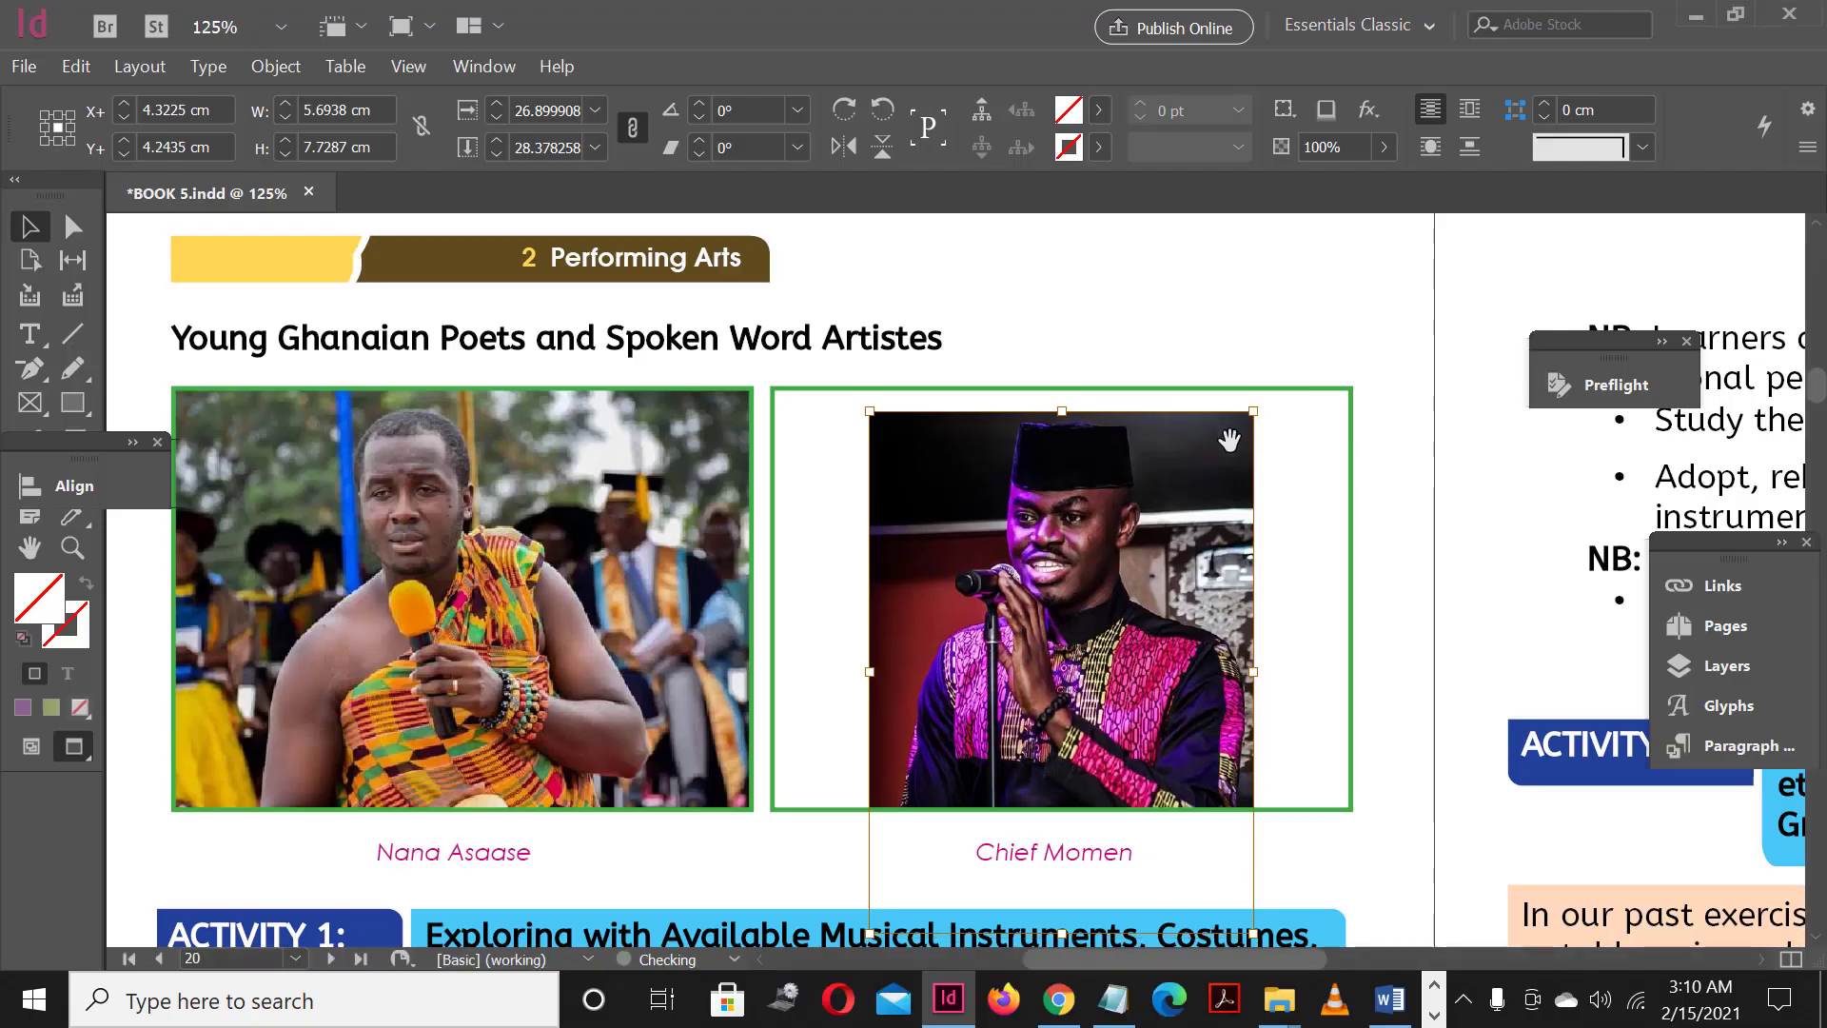
- Nudge the Chief Momen frame up and drag Chief Momen.jpg from the Links folder into Photoshop
drag(1251, 411, 1250, 400)
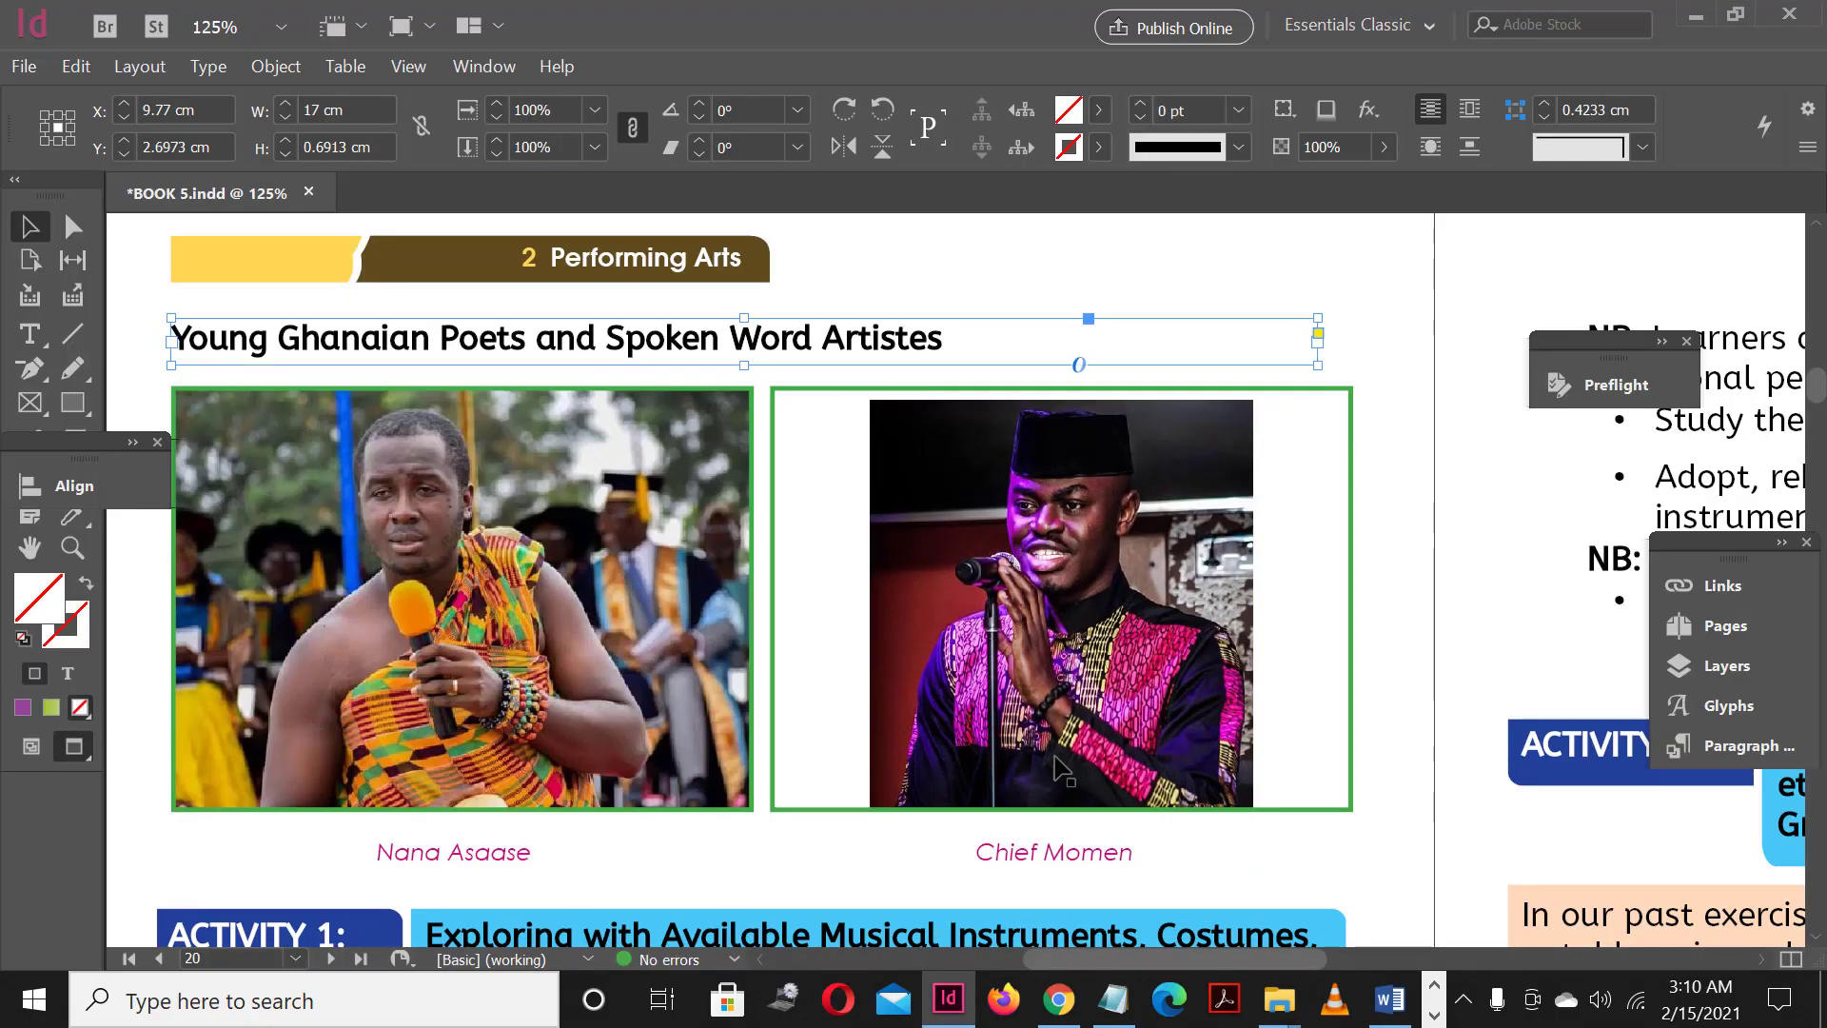
mouse_move(1277, 1000)
click(1238, 905)
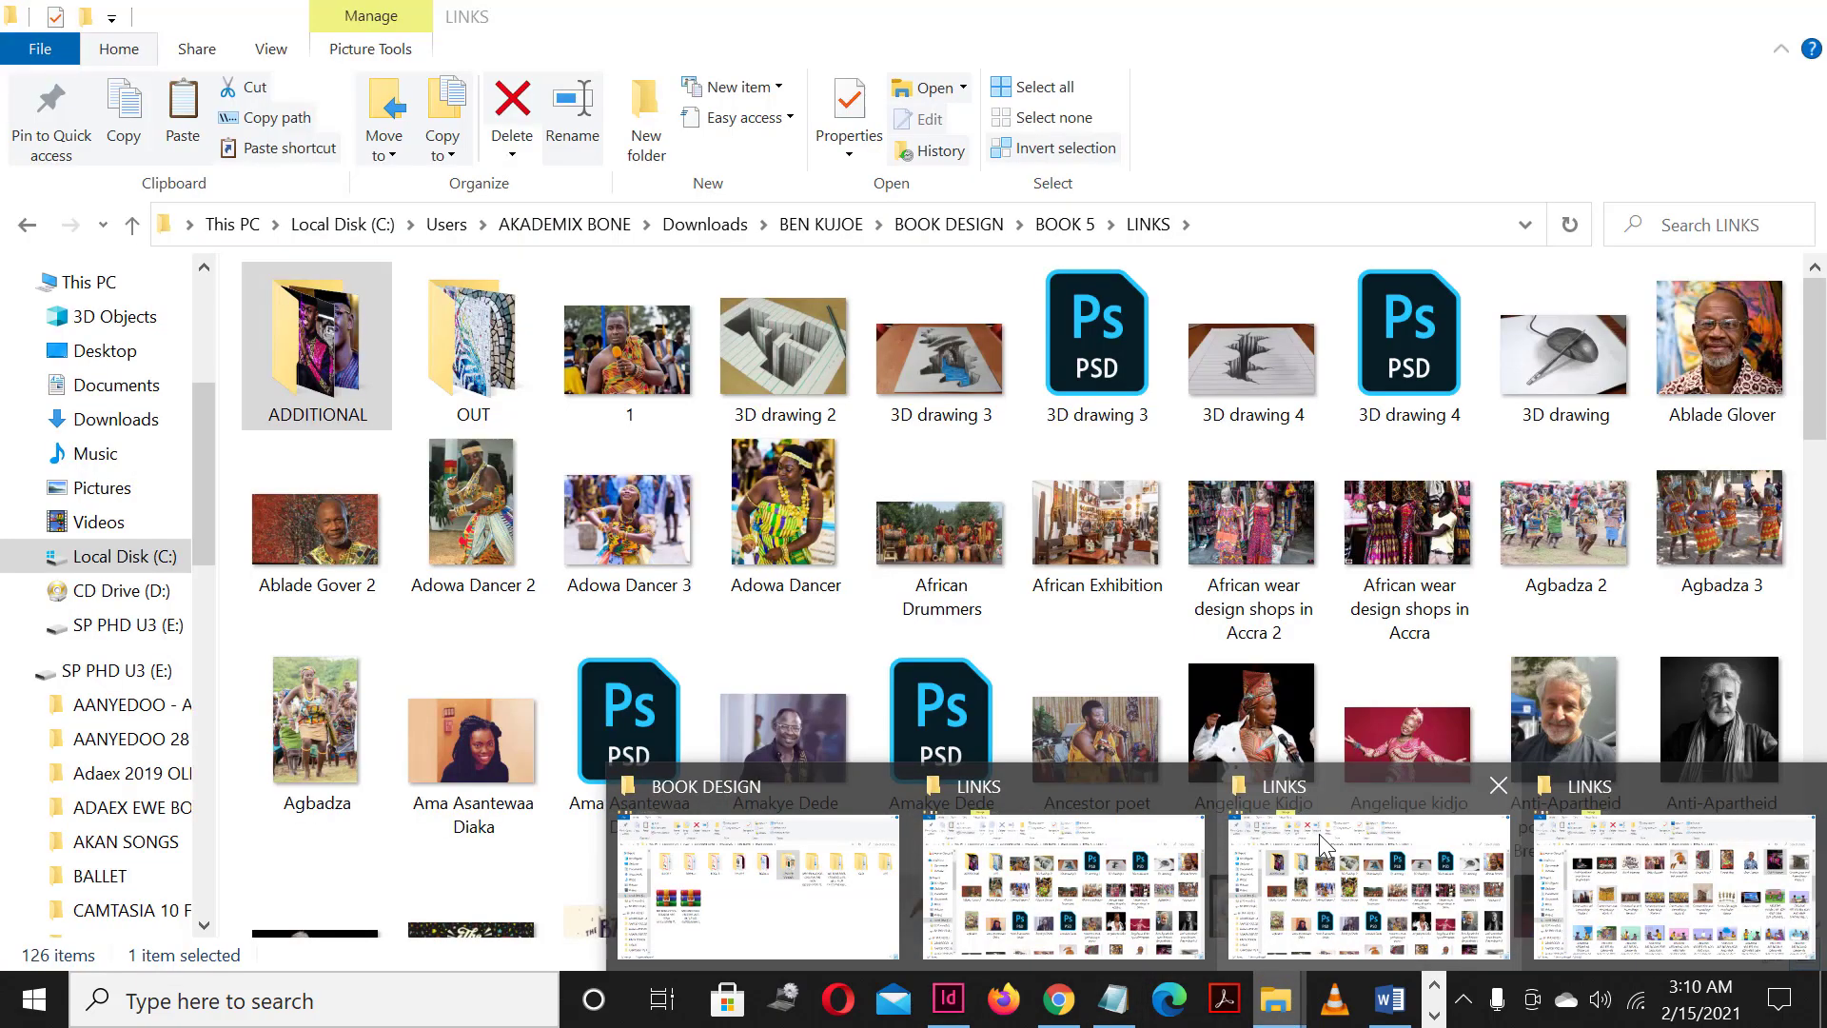
scroll(1081, 694, down, 5)
drag(1599, 365, 1389, 999)
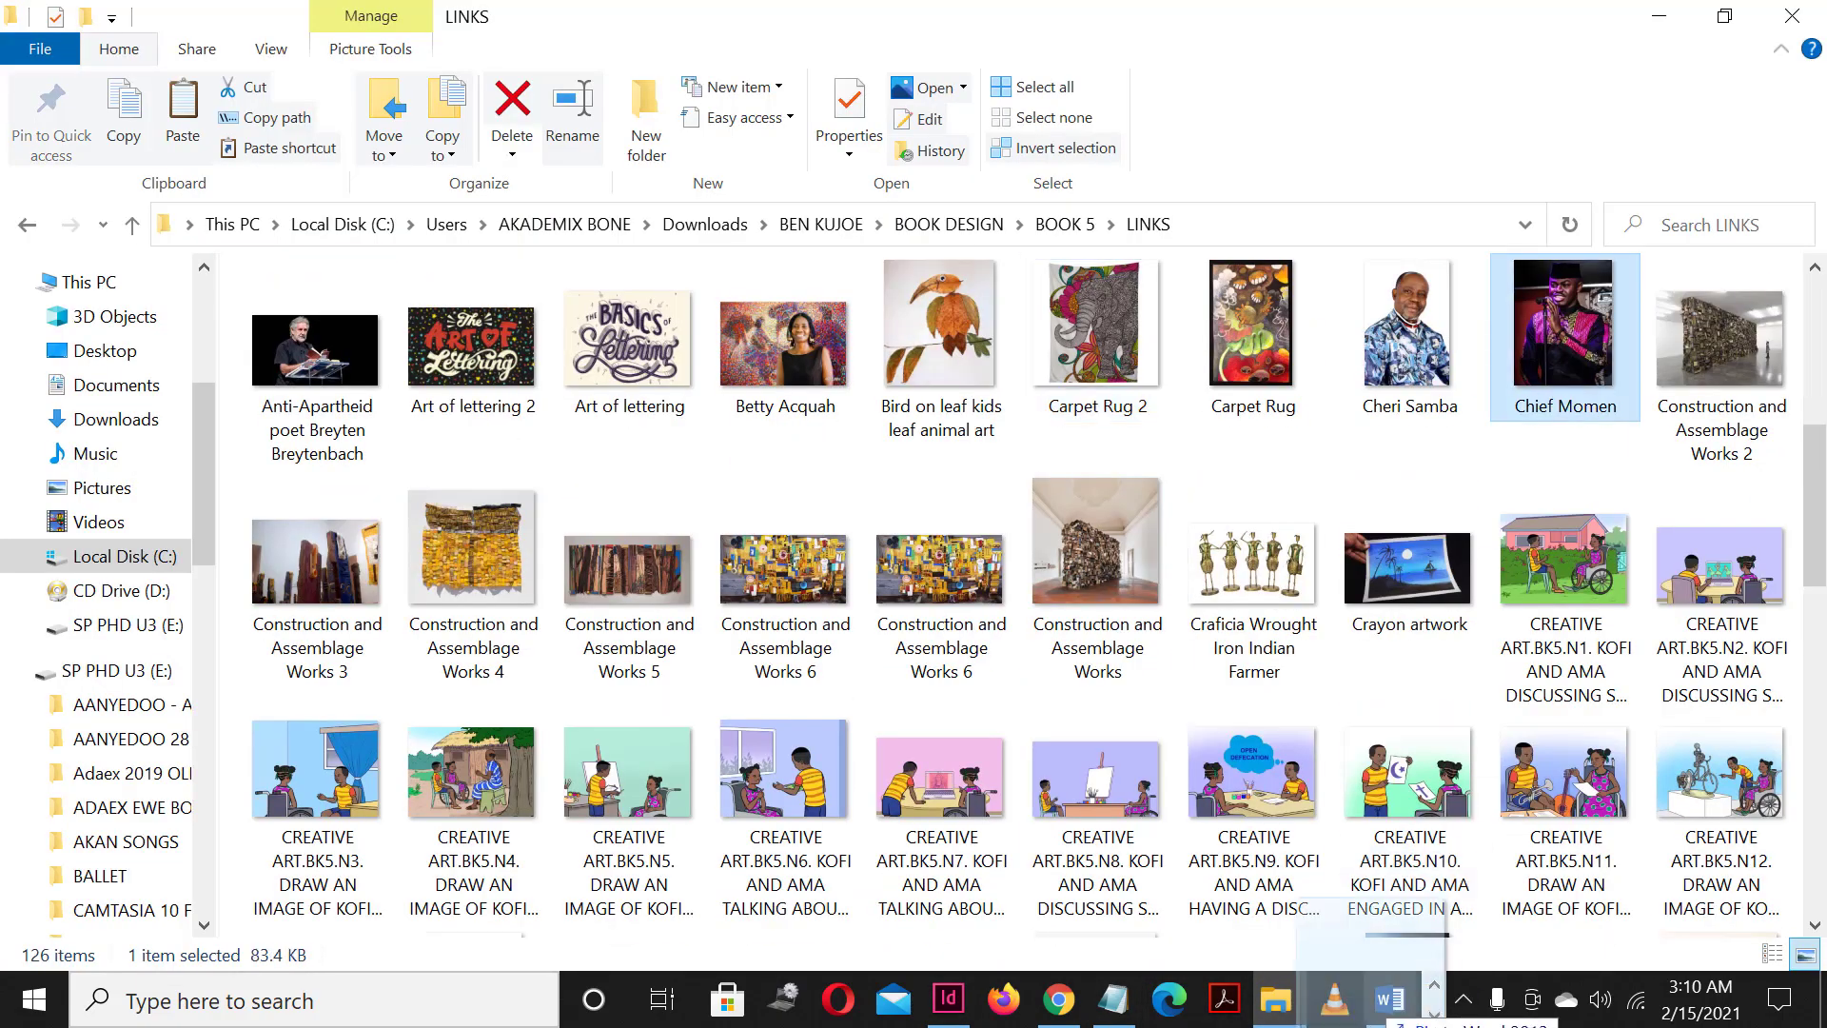
key(alt+Tab)
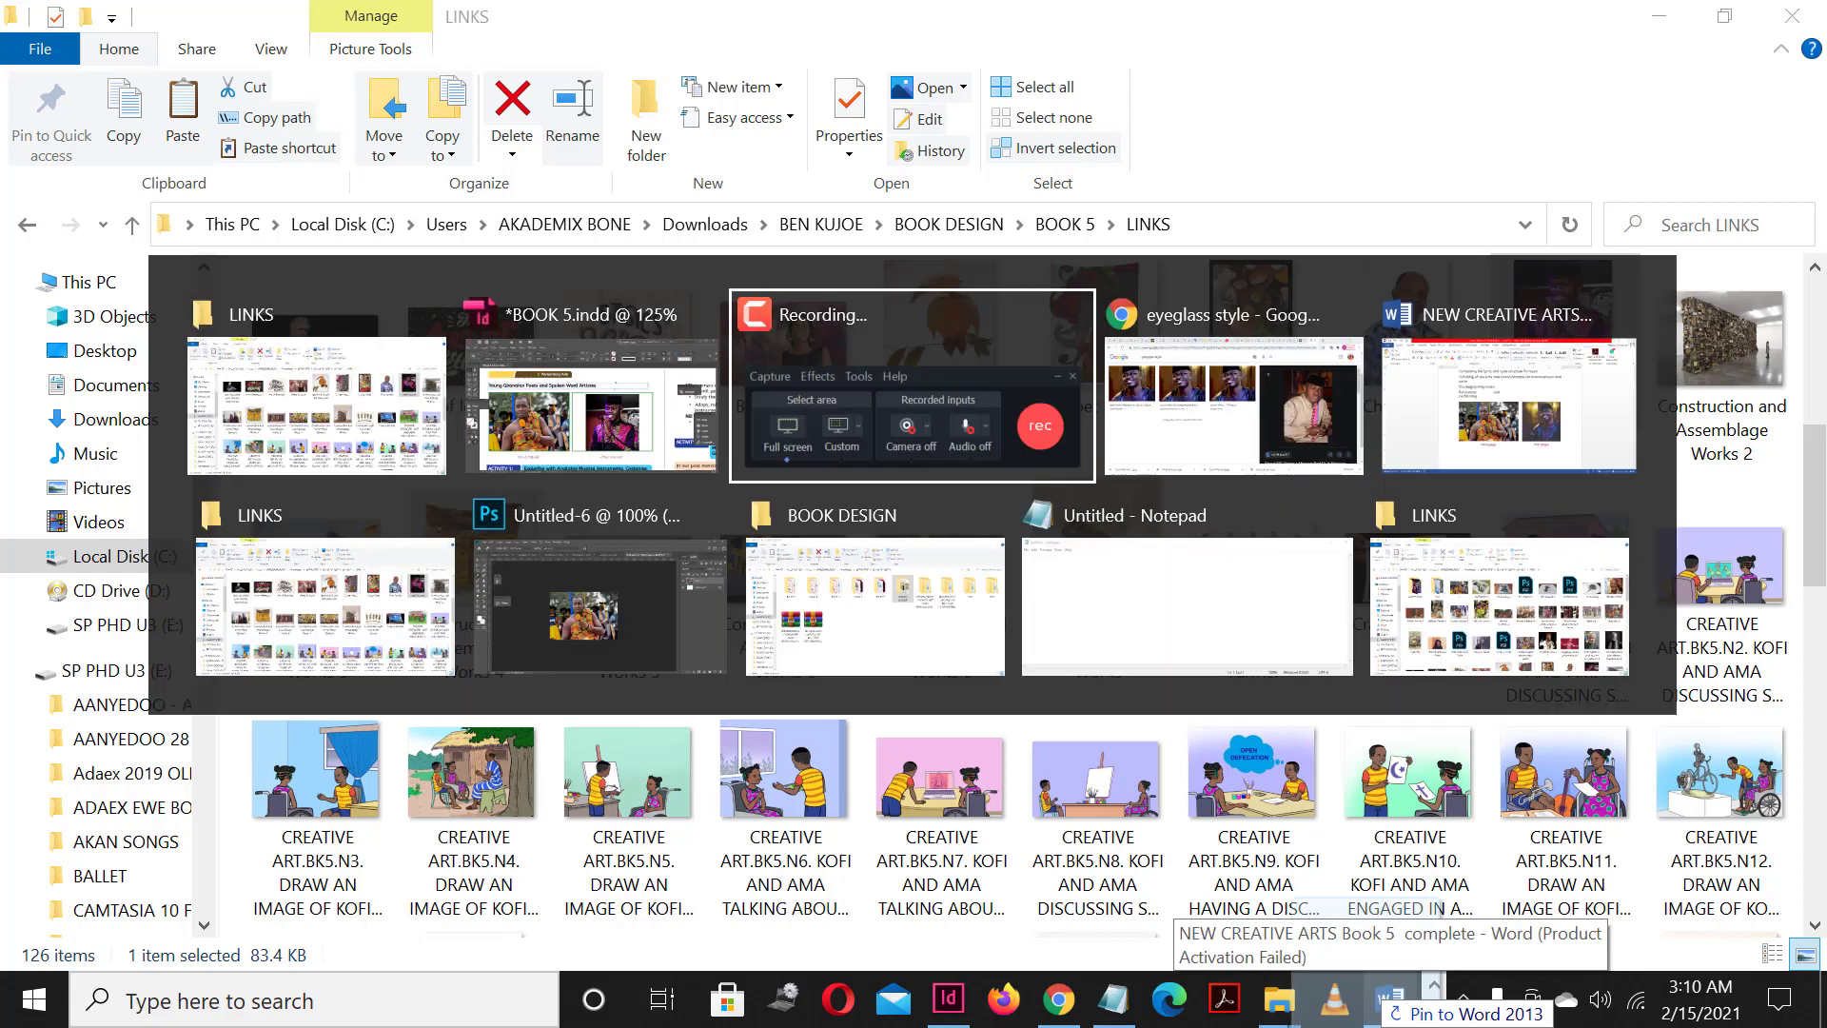
key(Tab)
key(Tab)
key(Tab)
- Open Chief Momen.jpg, convert Background to Layer 0, and crop-widen the canvas on both sides
drag(1390, 999, 1180, 71)
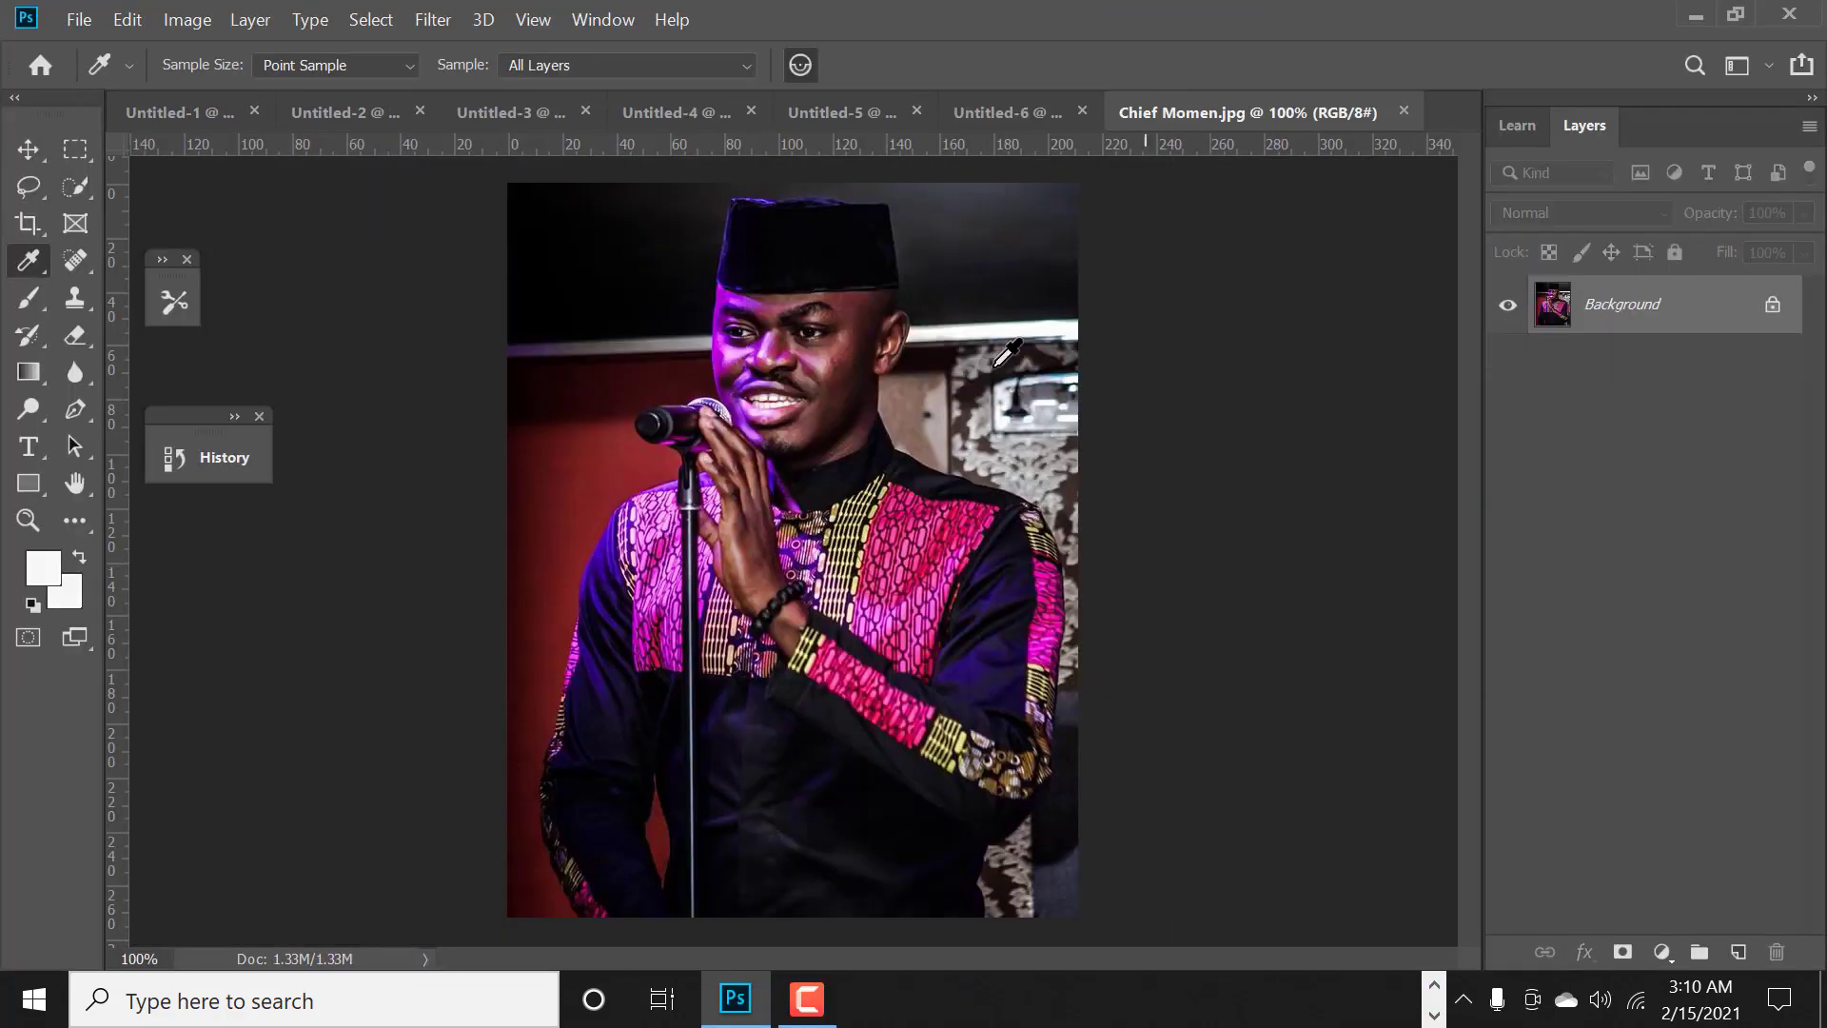
key(c)
drag(989, 550, 1212, 564)
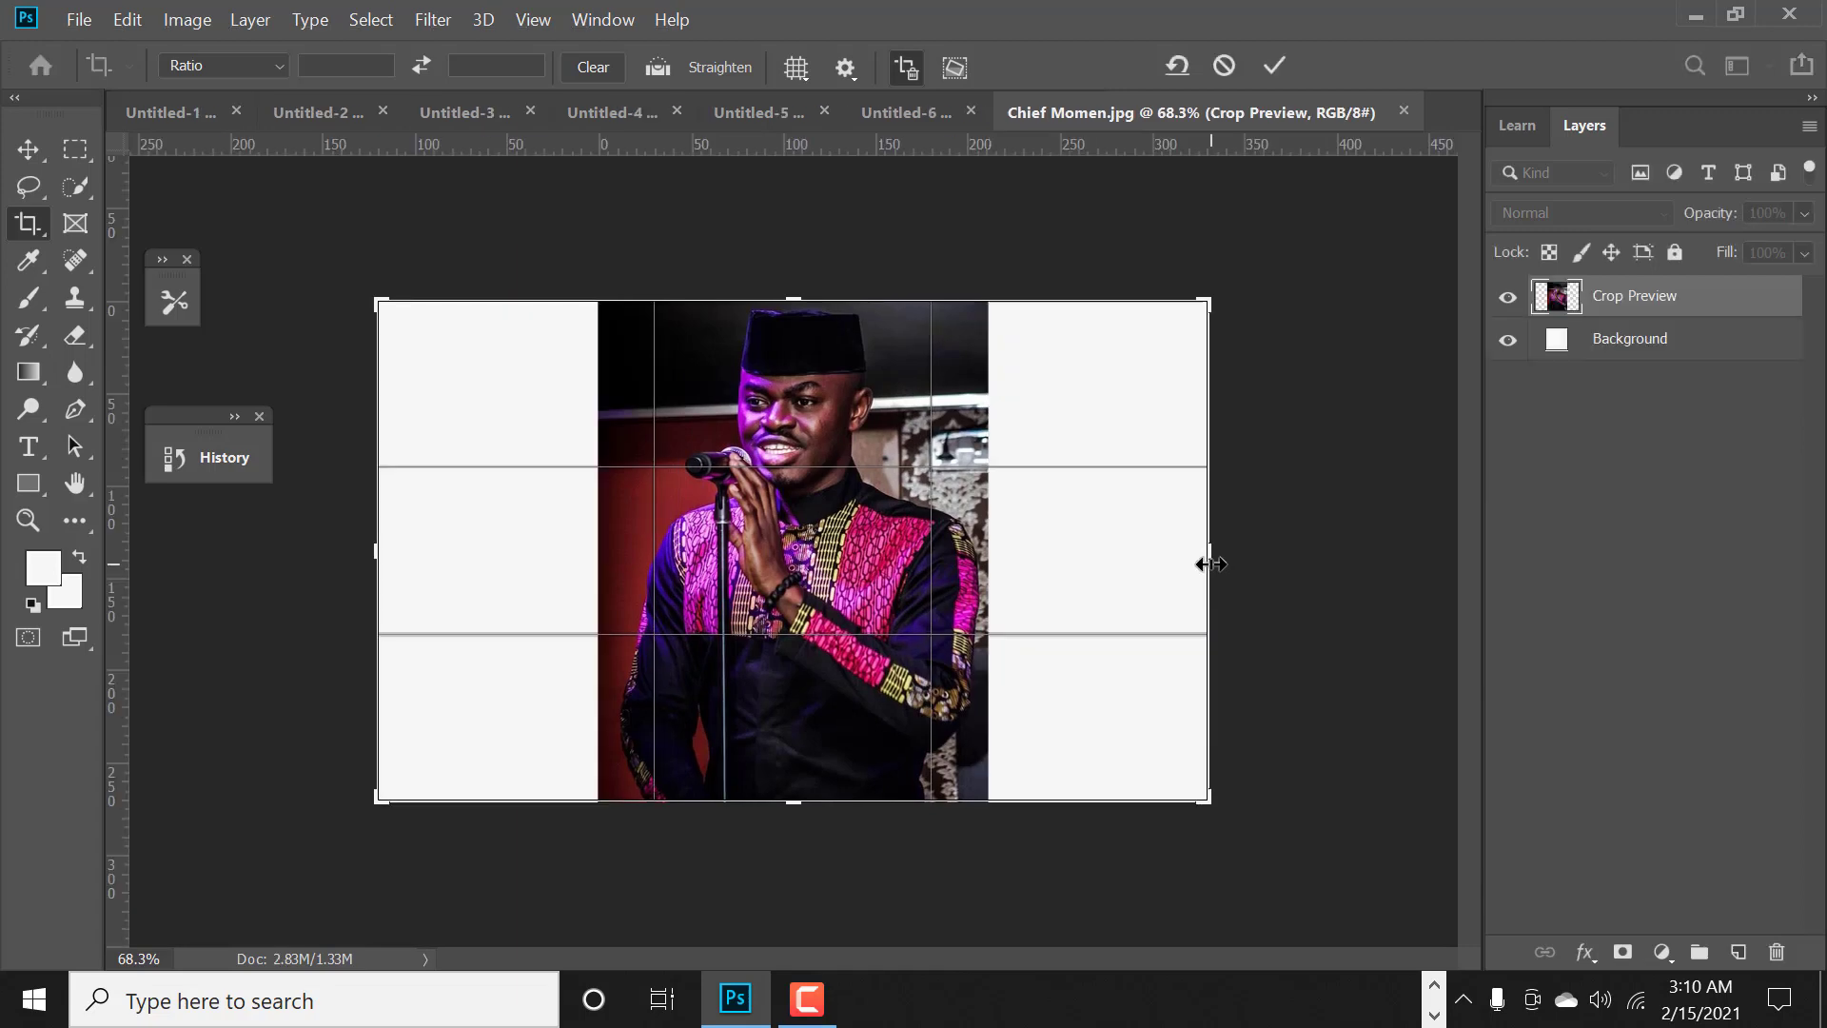
click(1225, 66)
double_click(1609, 310)
click(1147, 278)
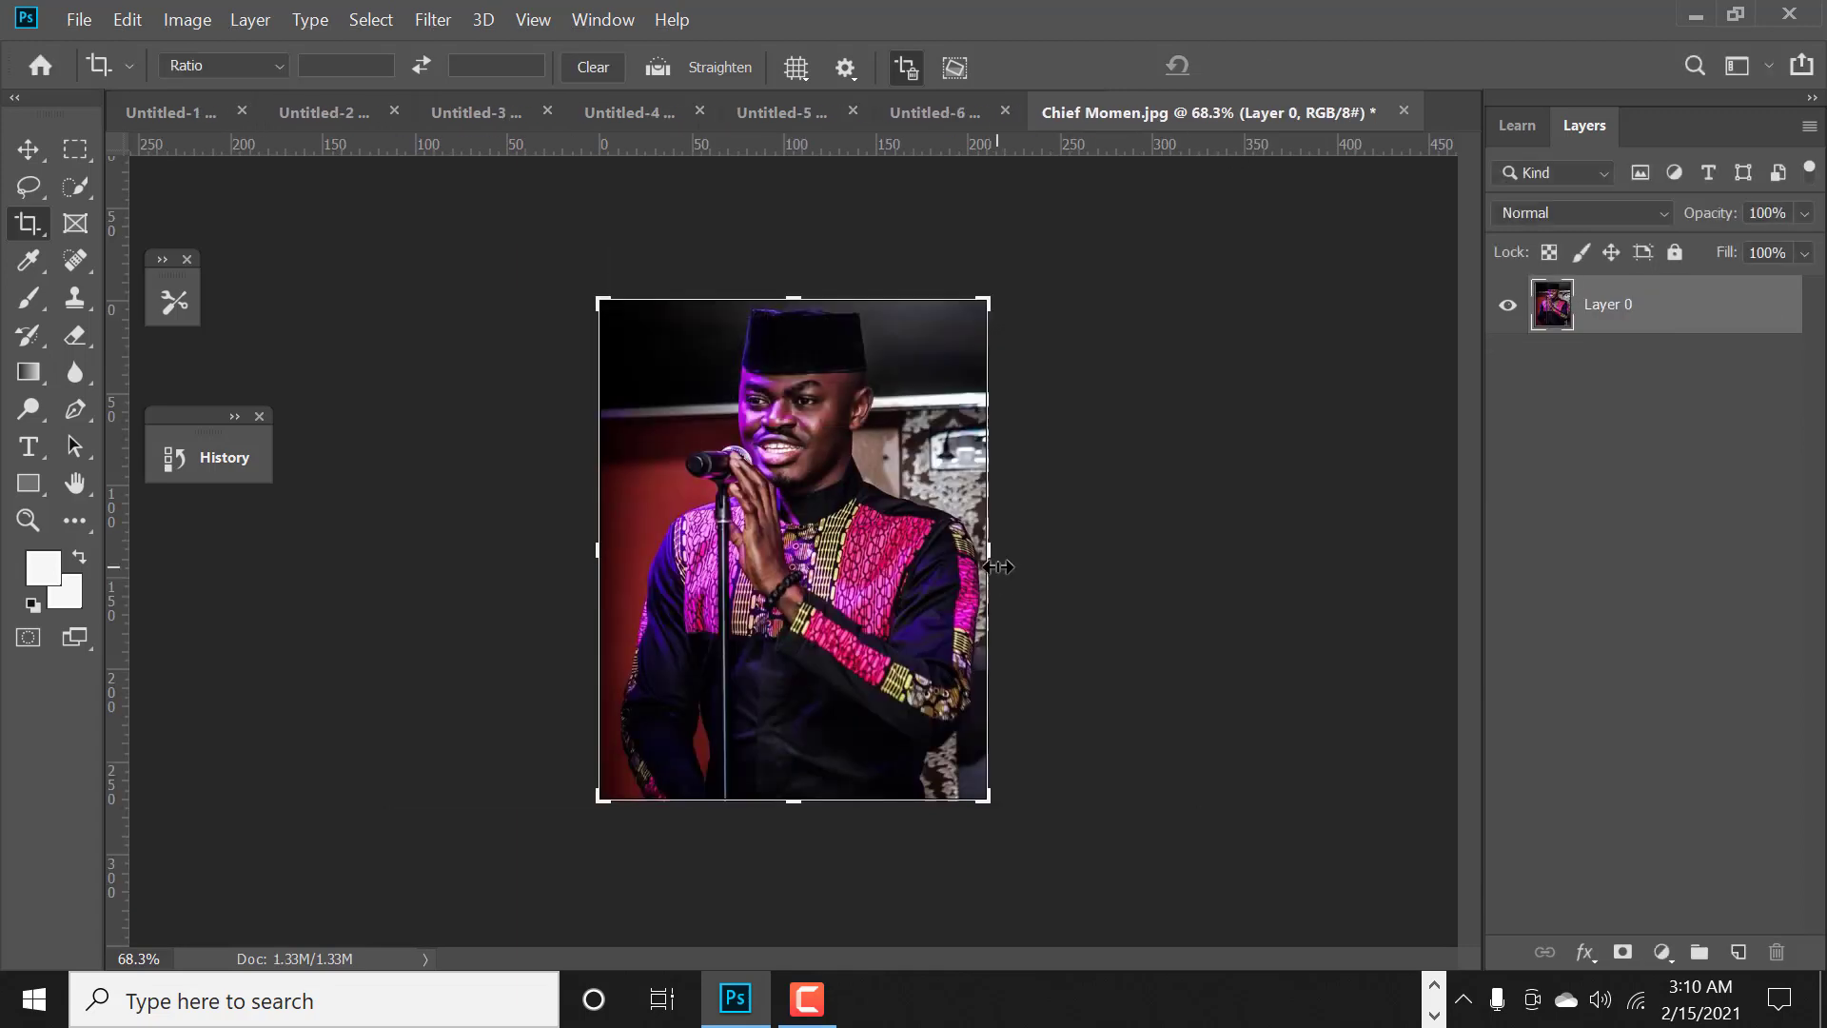
drag(990, 550, 1291, 545)
key(Return)
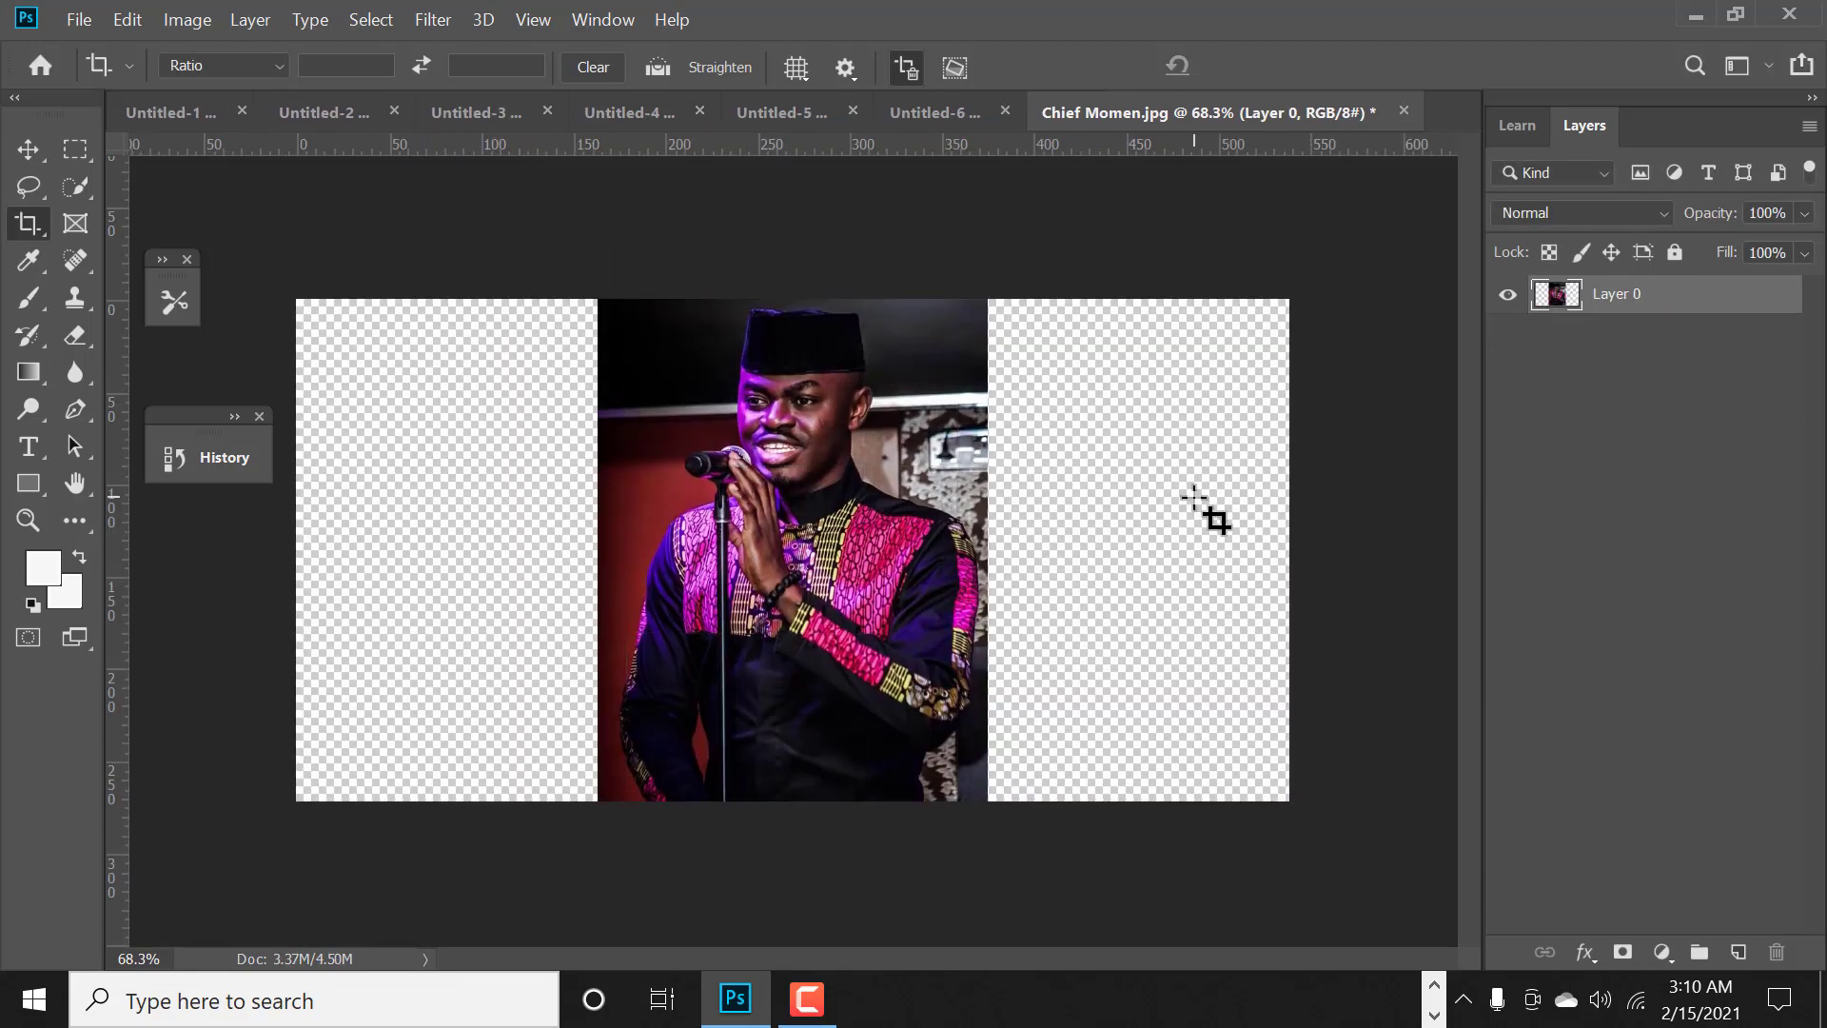
- Extend the canvas upward above the photo with a second crop
mouse_move(534, 302)
mouse_down()
mouse_move(952, 600)
mouse_move(1342, 832)
mouse_up()
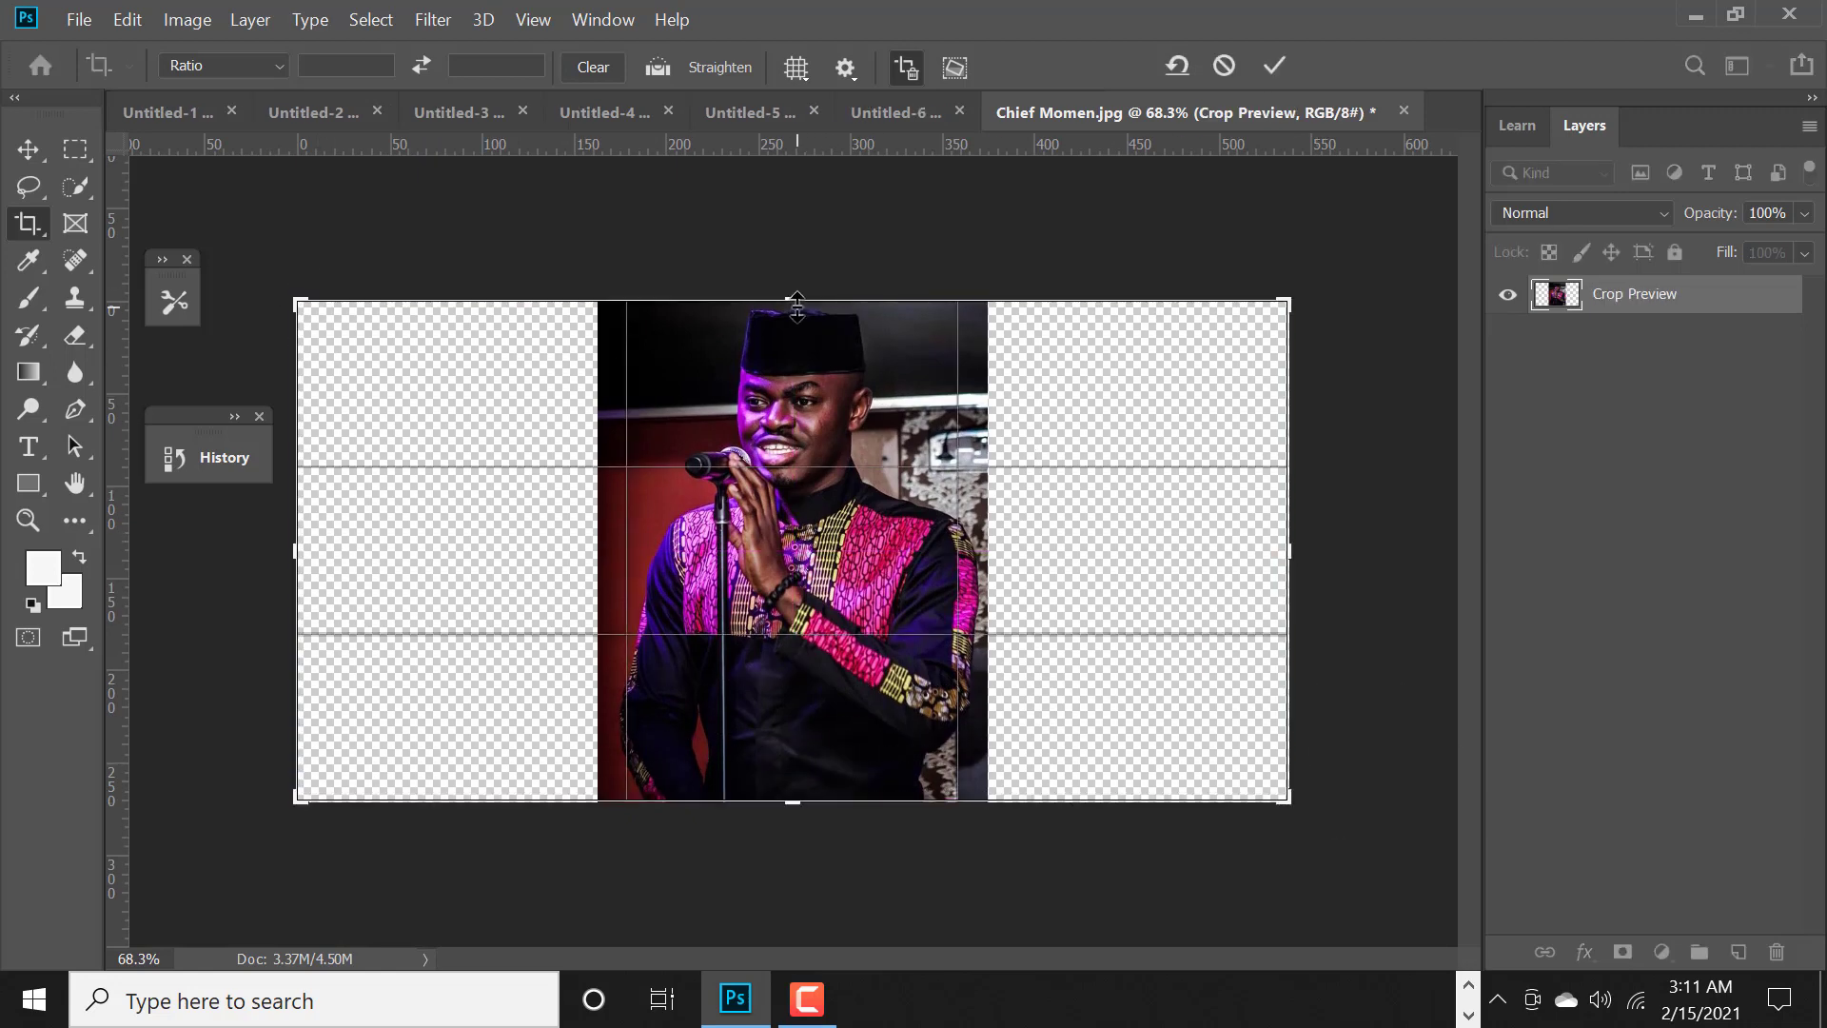
drag(793, 299, 795, 274)
key(Return)
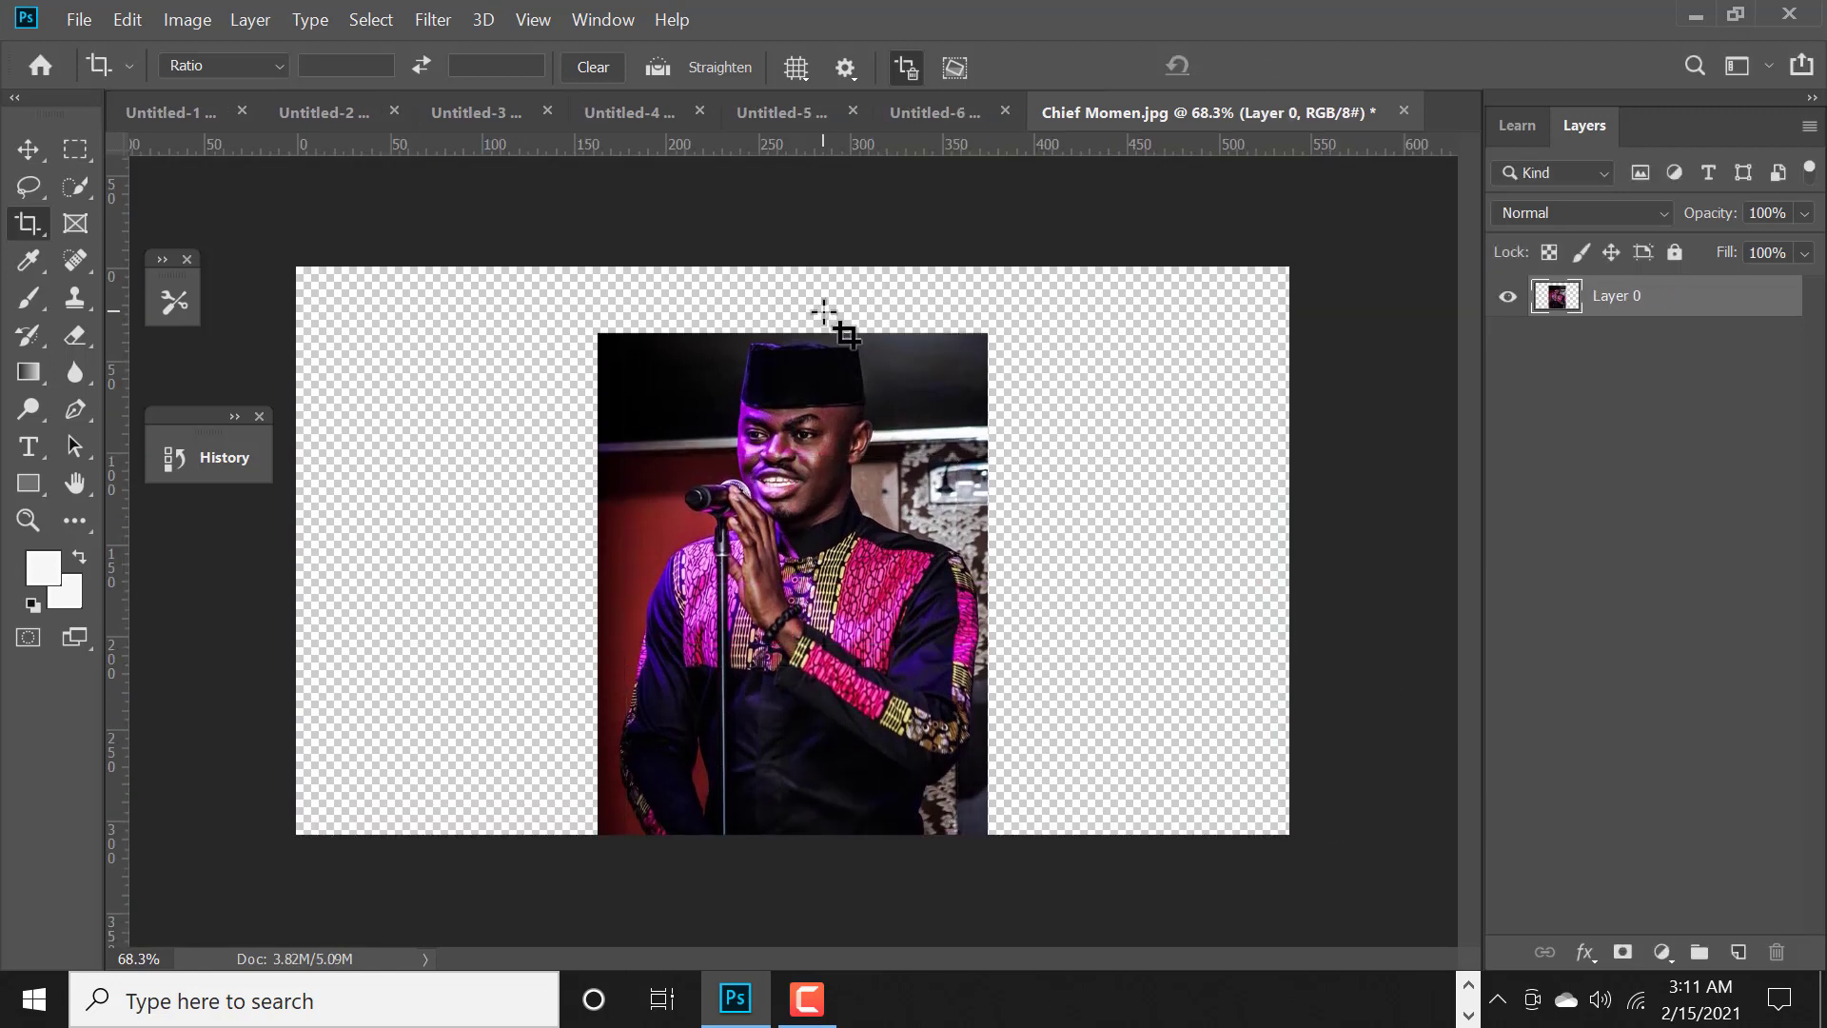
key(p)
key(ctrl+plus)
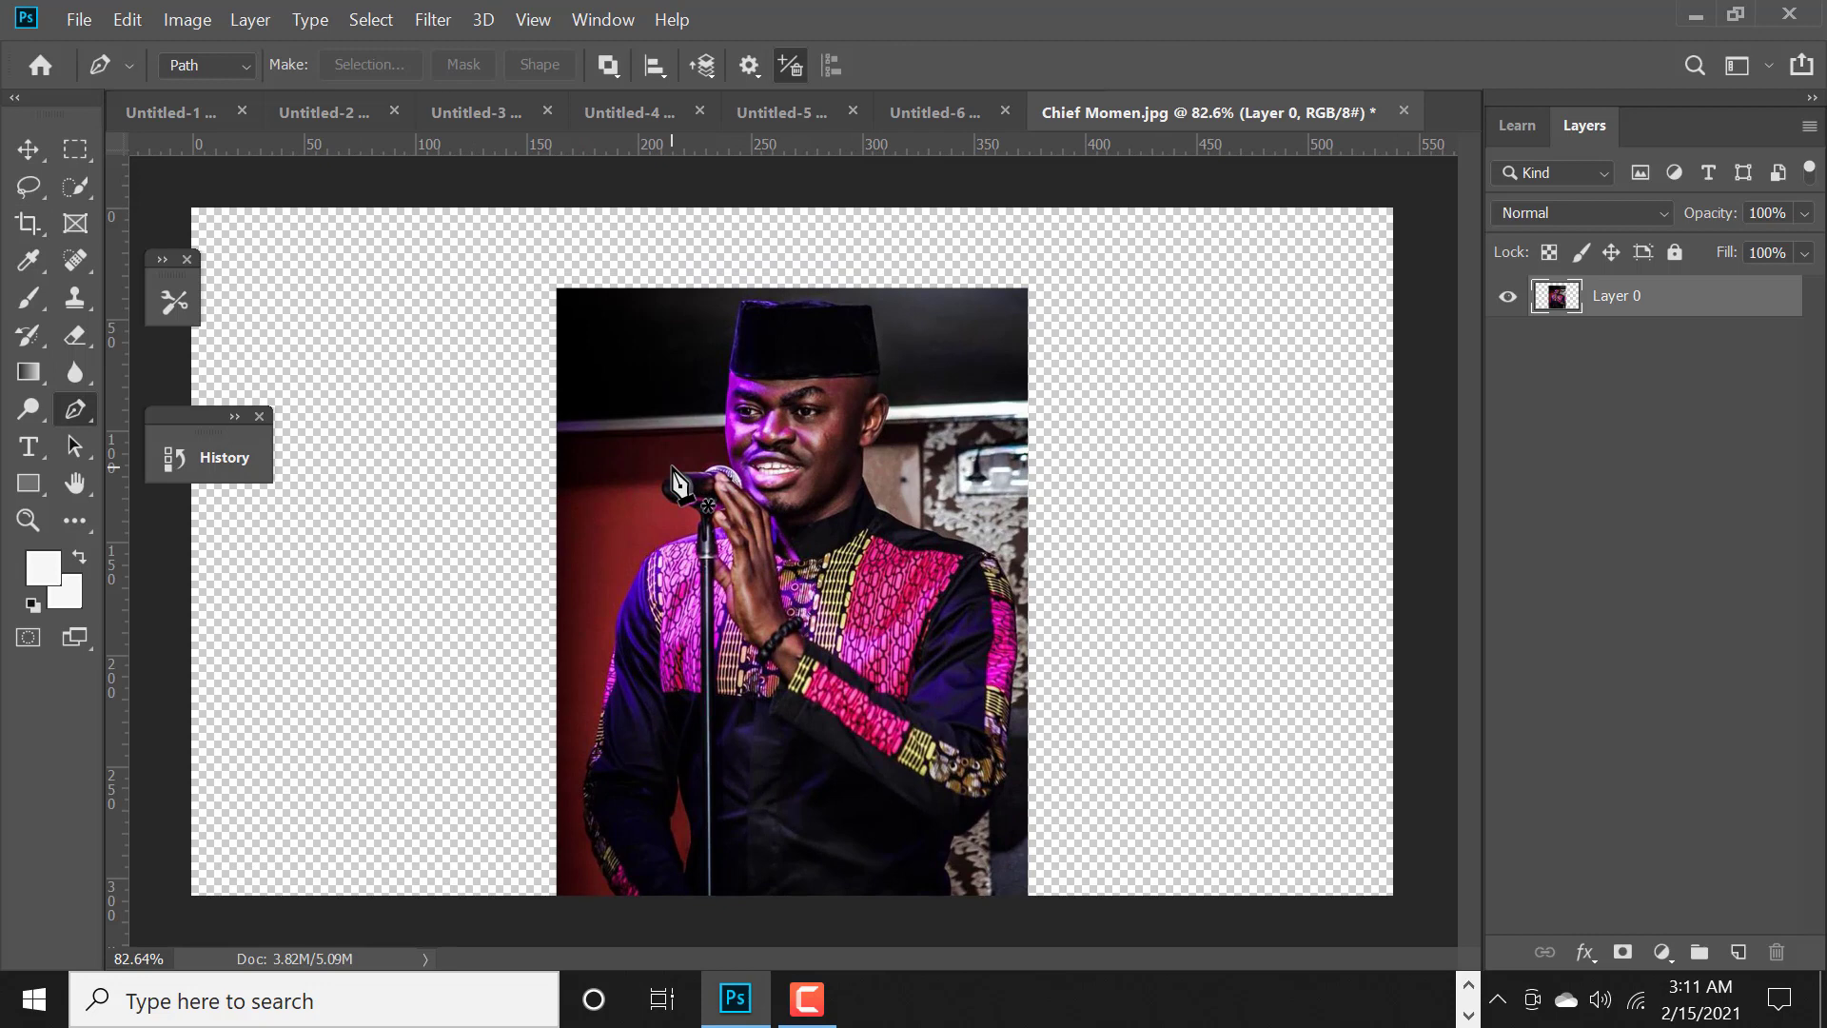
- Trace a pen path from the top of the cap down the face and around the microphone
scroll(674, 481, up, 3)
scroll(724, 400, up, 1)
drag(775, 334, 782, 270)
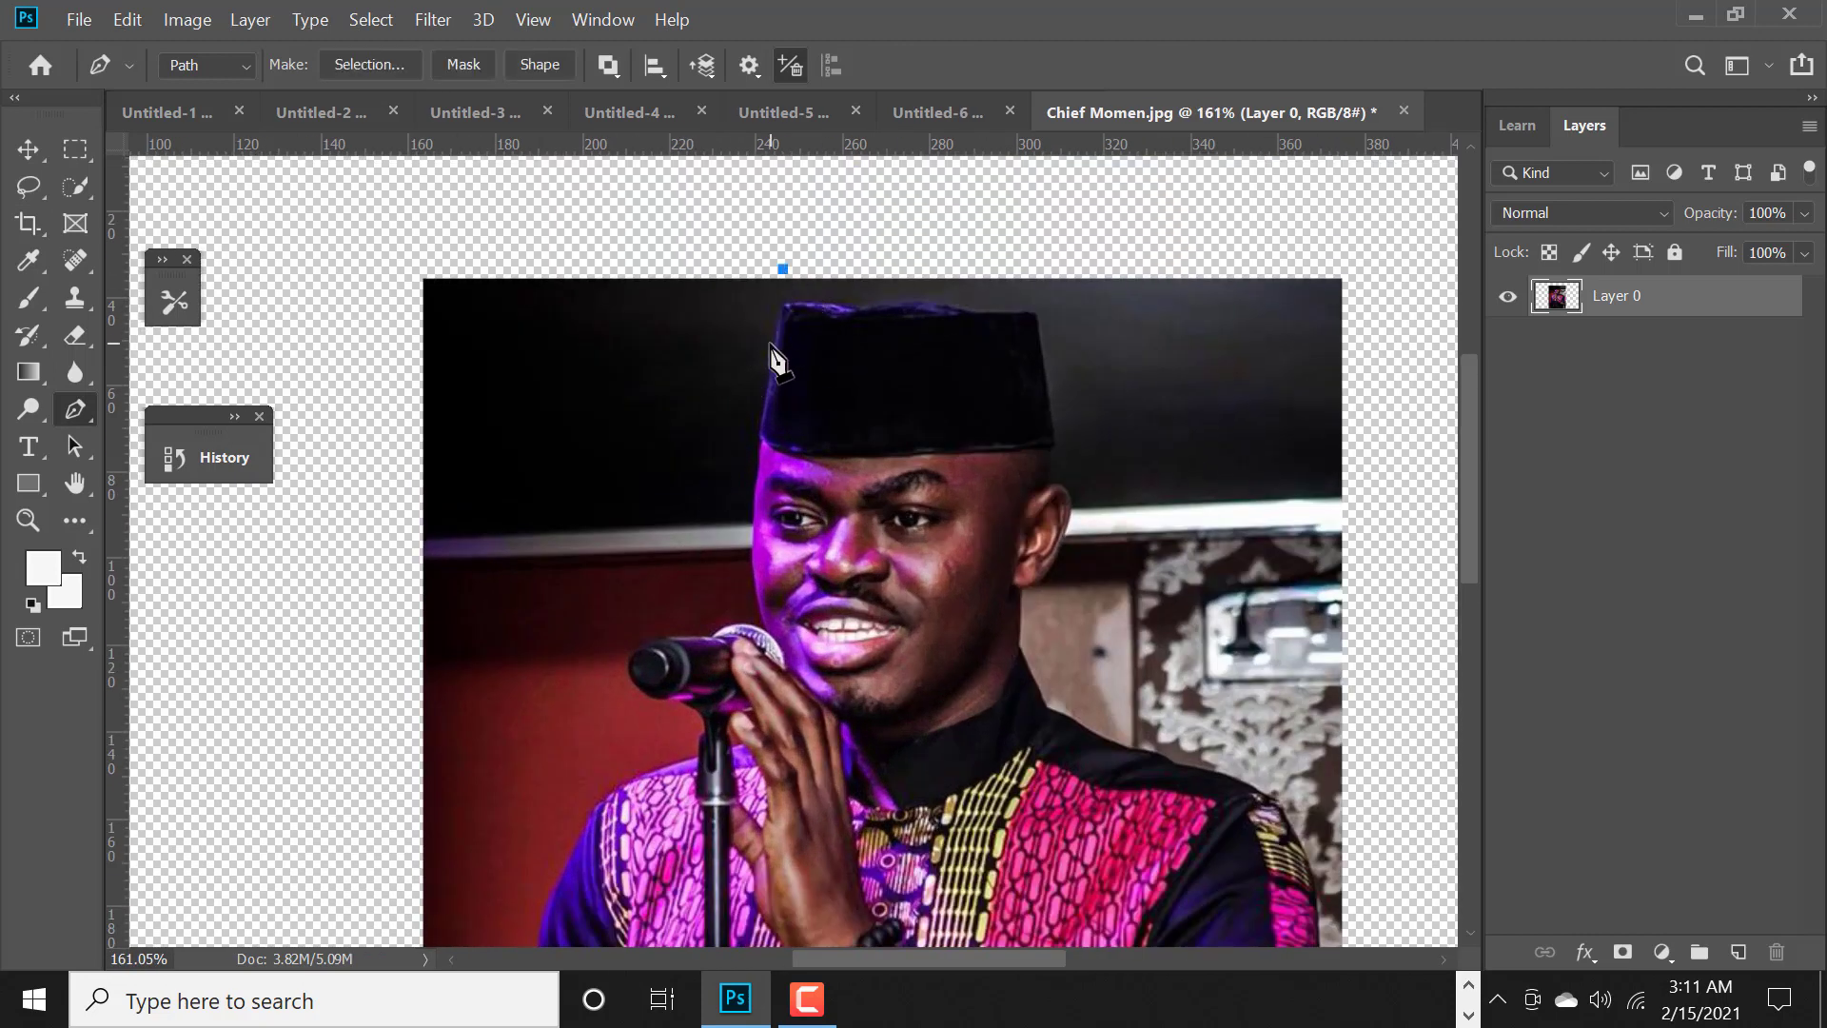
click(756, 433)
click(744, 470)
click(749, 588)
scroll(727, 573, down, 2)
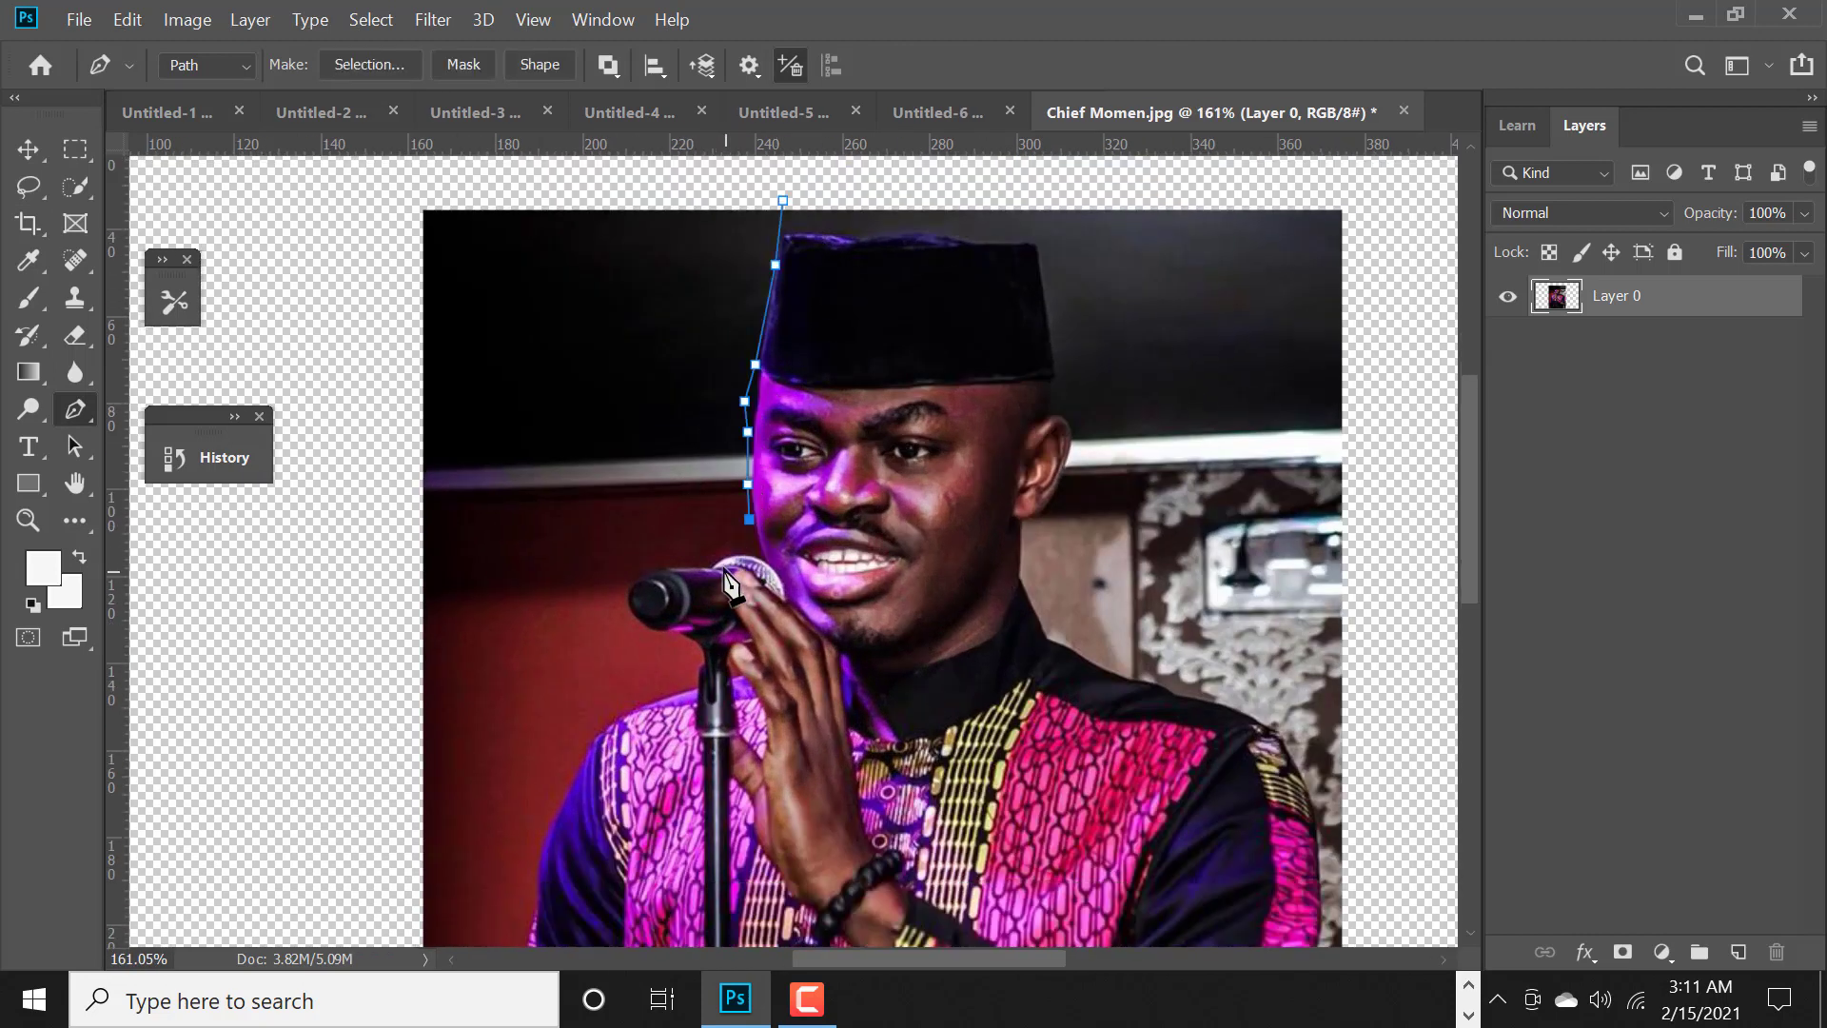
scroll(719, 571, up, 2)
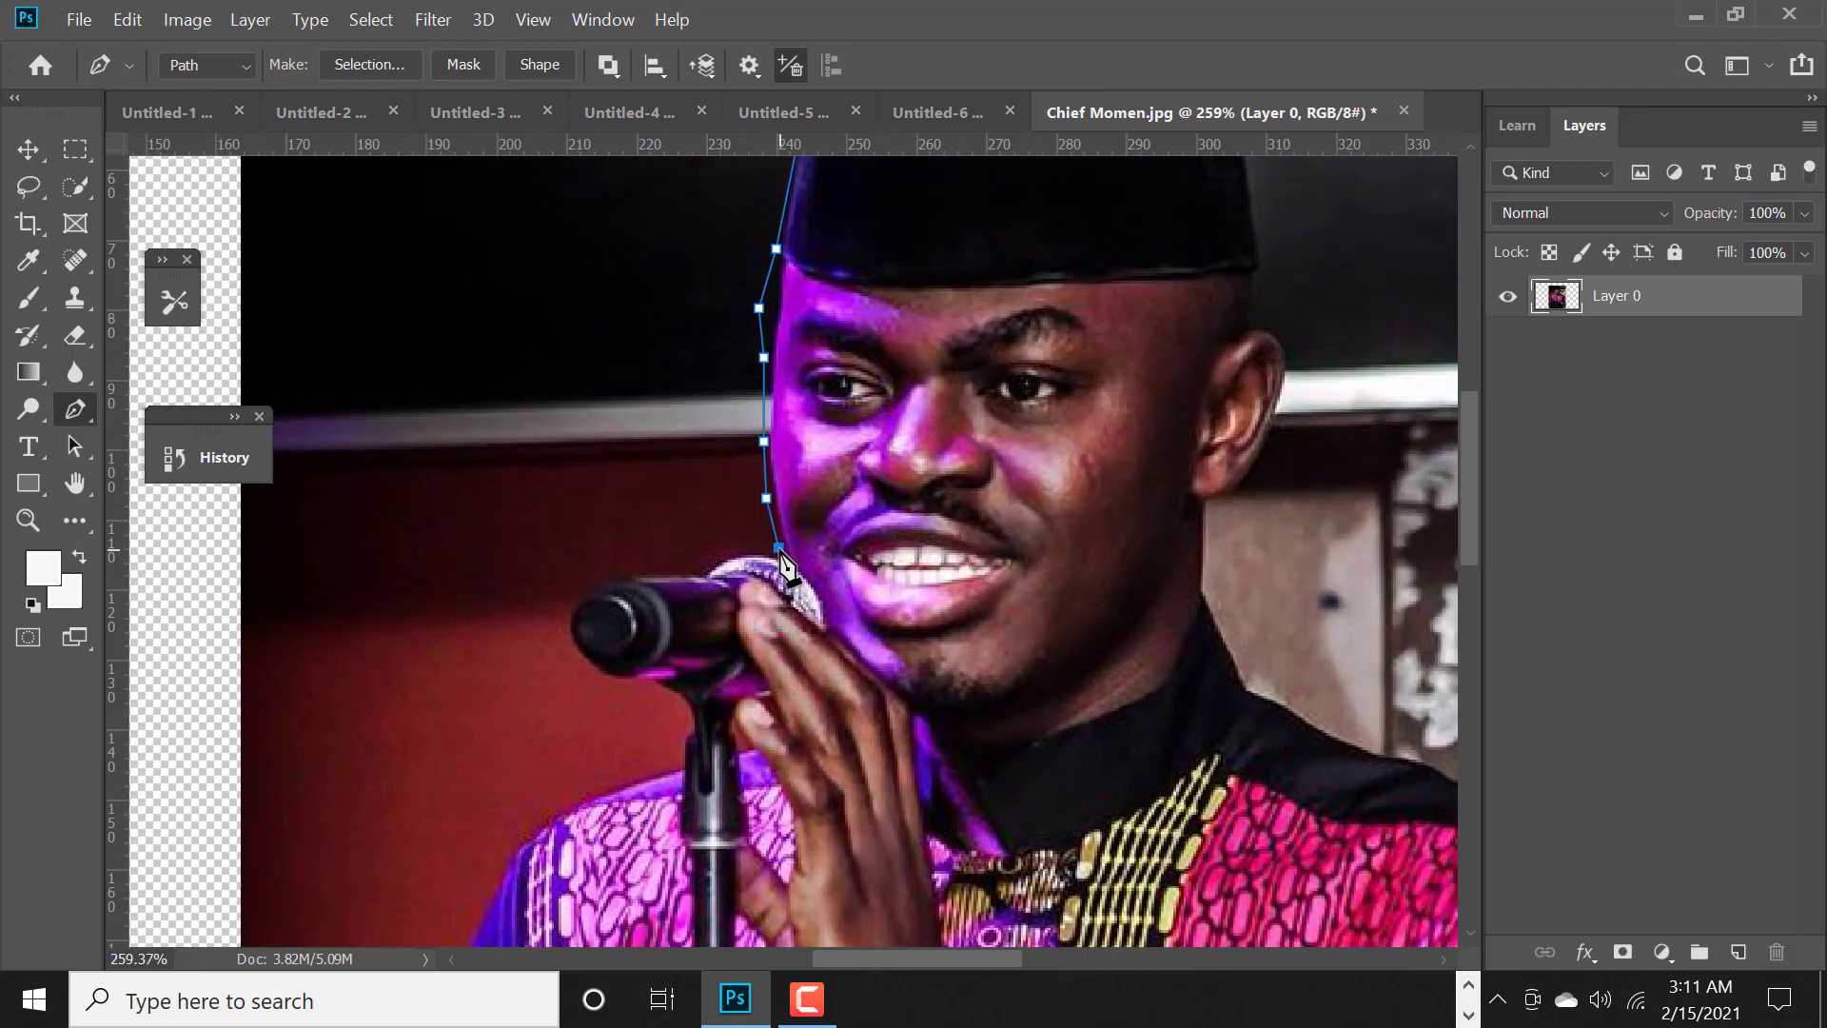
drag(709, 568, 703, 592)
drag(590, 603, 580, 627)
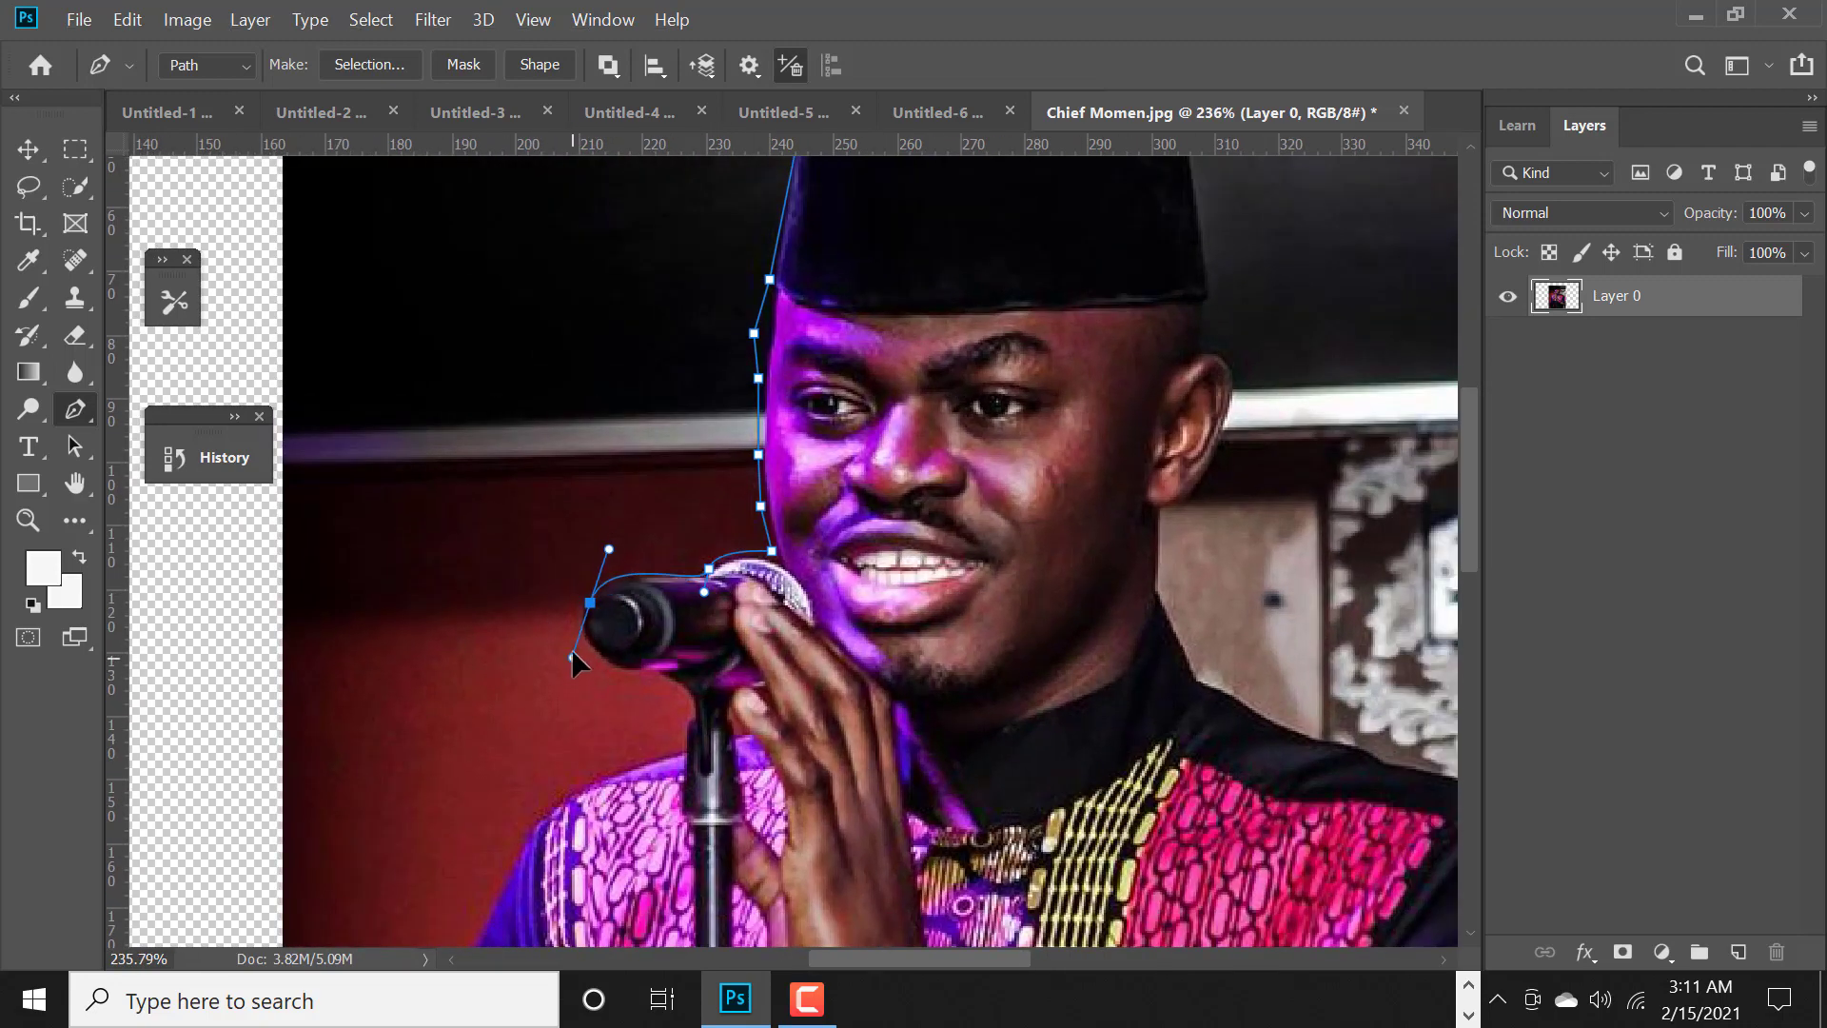
scroll(571, 648, down, 2)
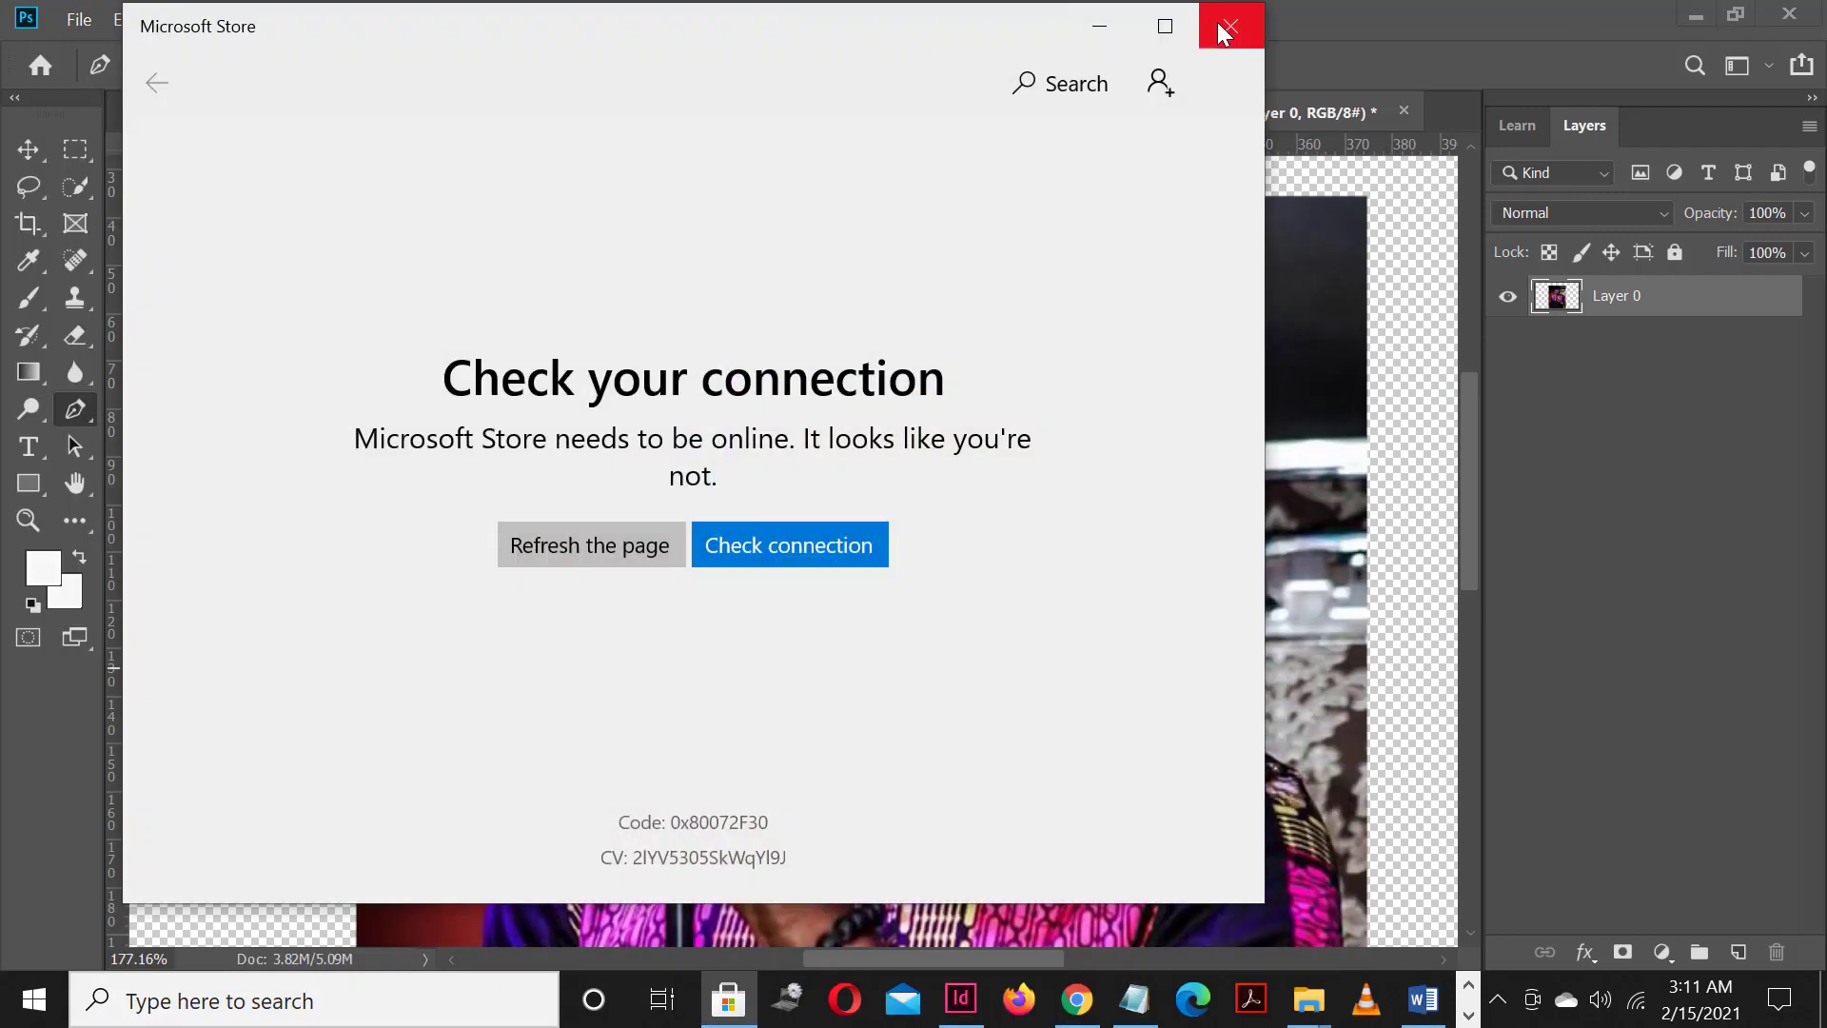
- Continue the path down the man's arm to the bottom of the sleeve
click(1227, 27)
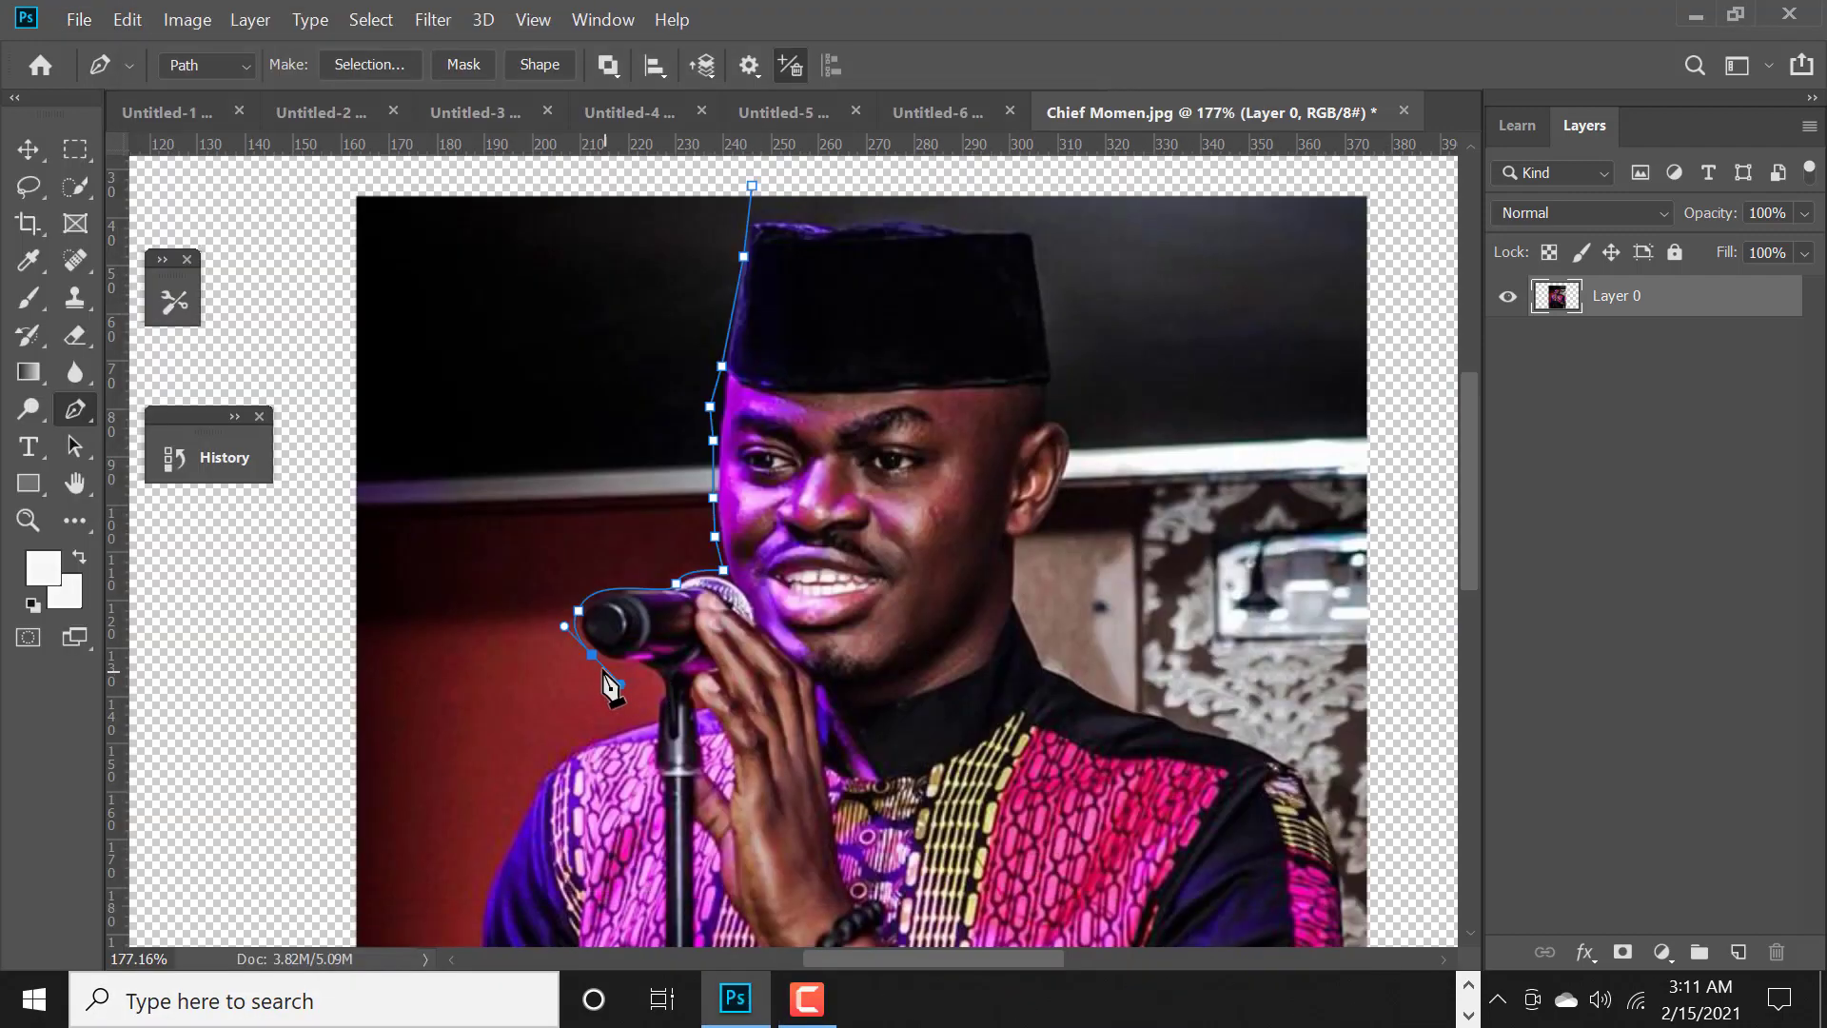
click(591, 655)
click(652, 709)
scroll(655, 714, down, 2)
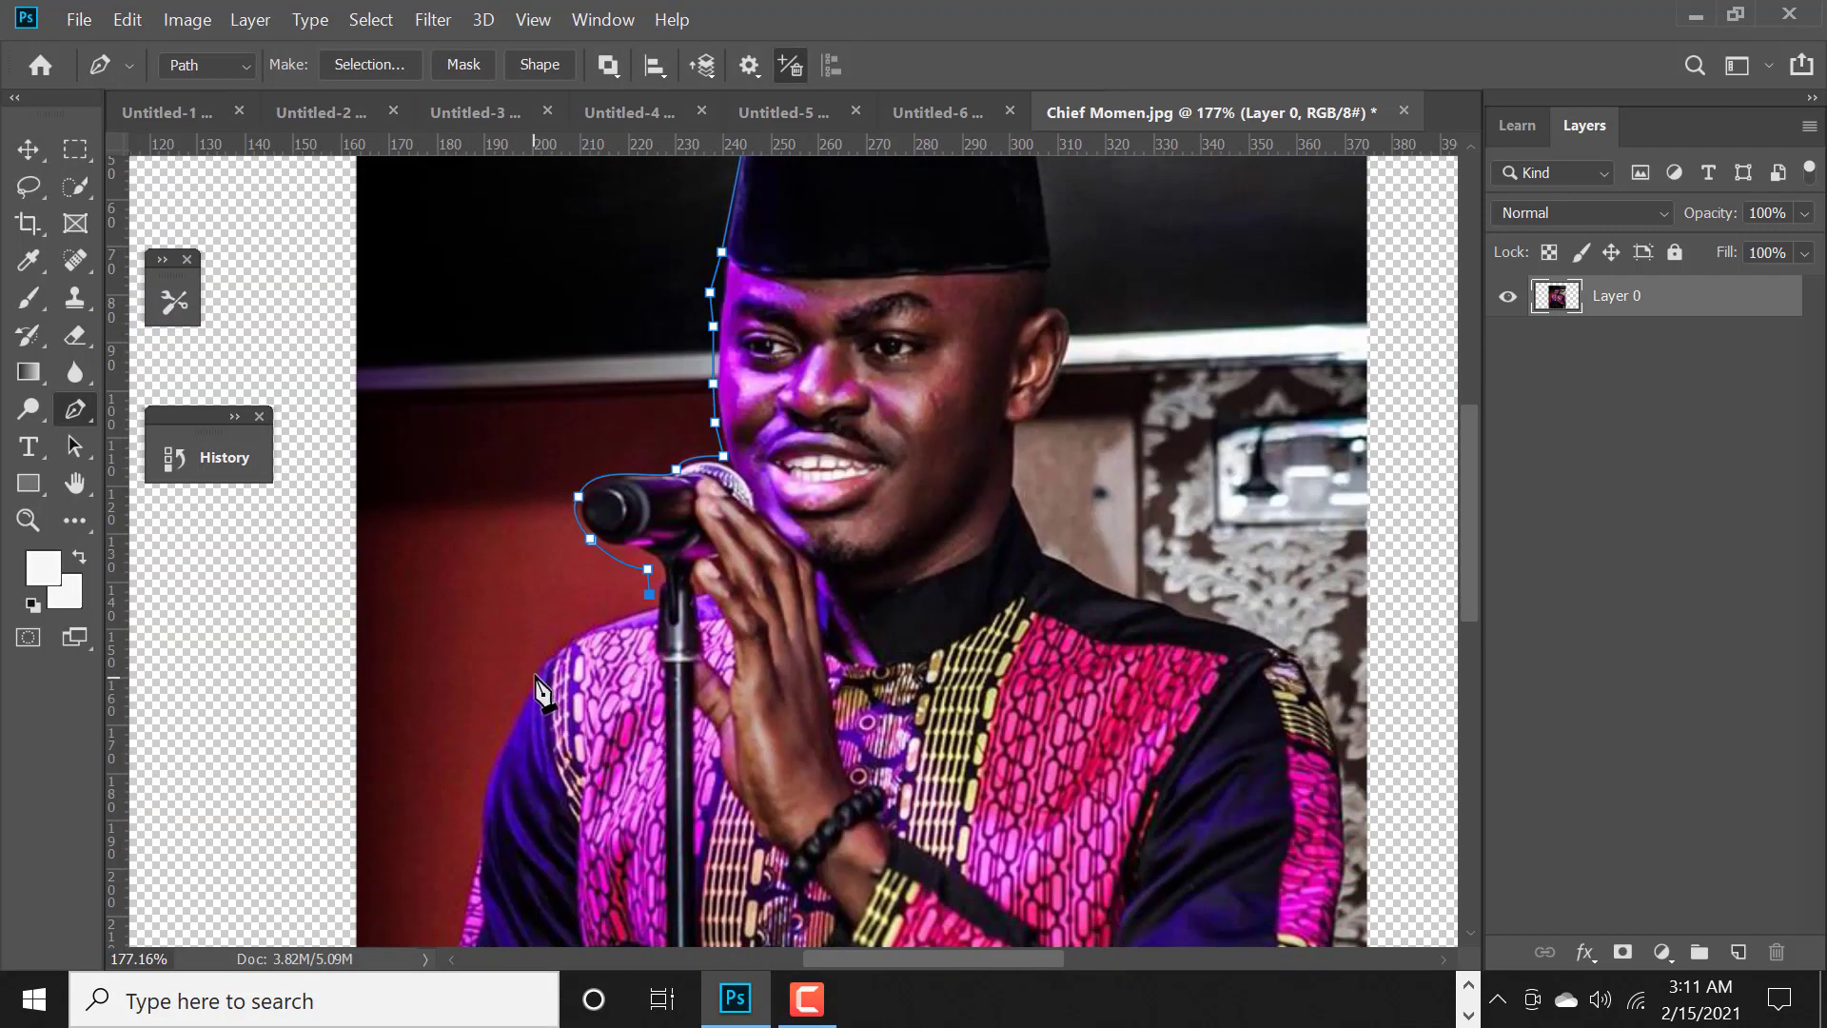
click(533, 689)
scroll(524, 657, down, 2)
click(502, 738)
click(493, 789)
scroll(493, 798, down, 2)
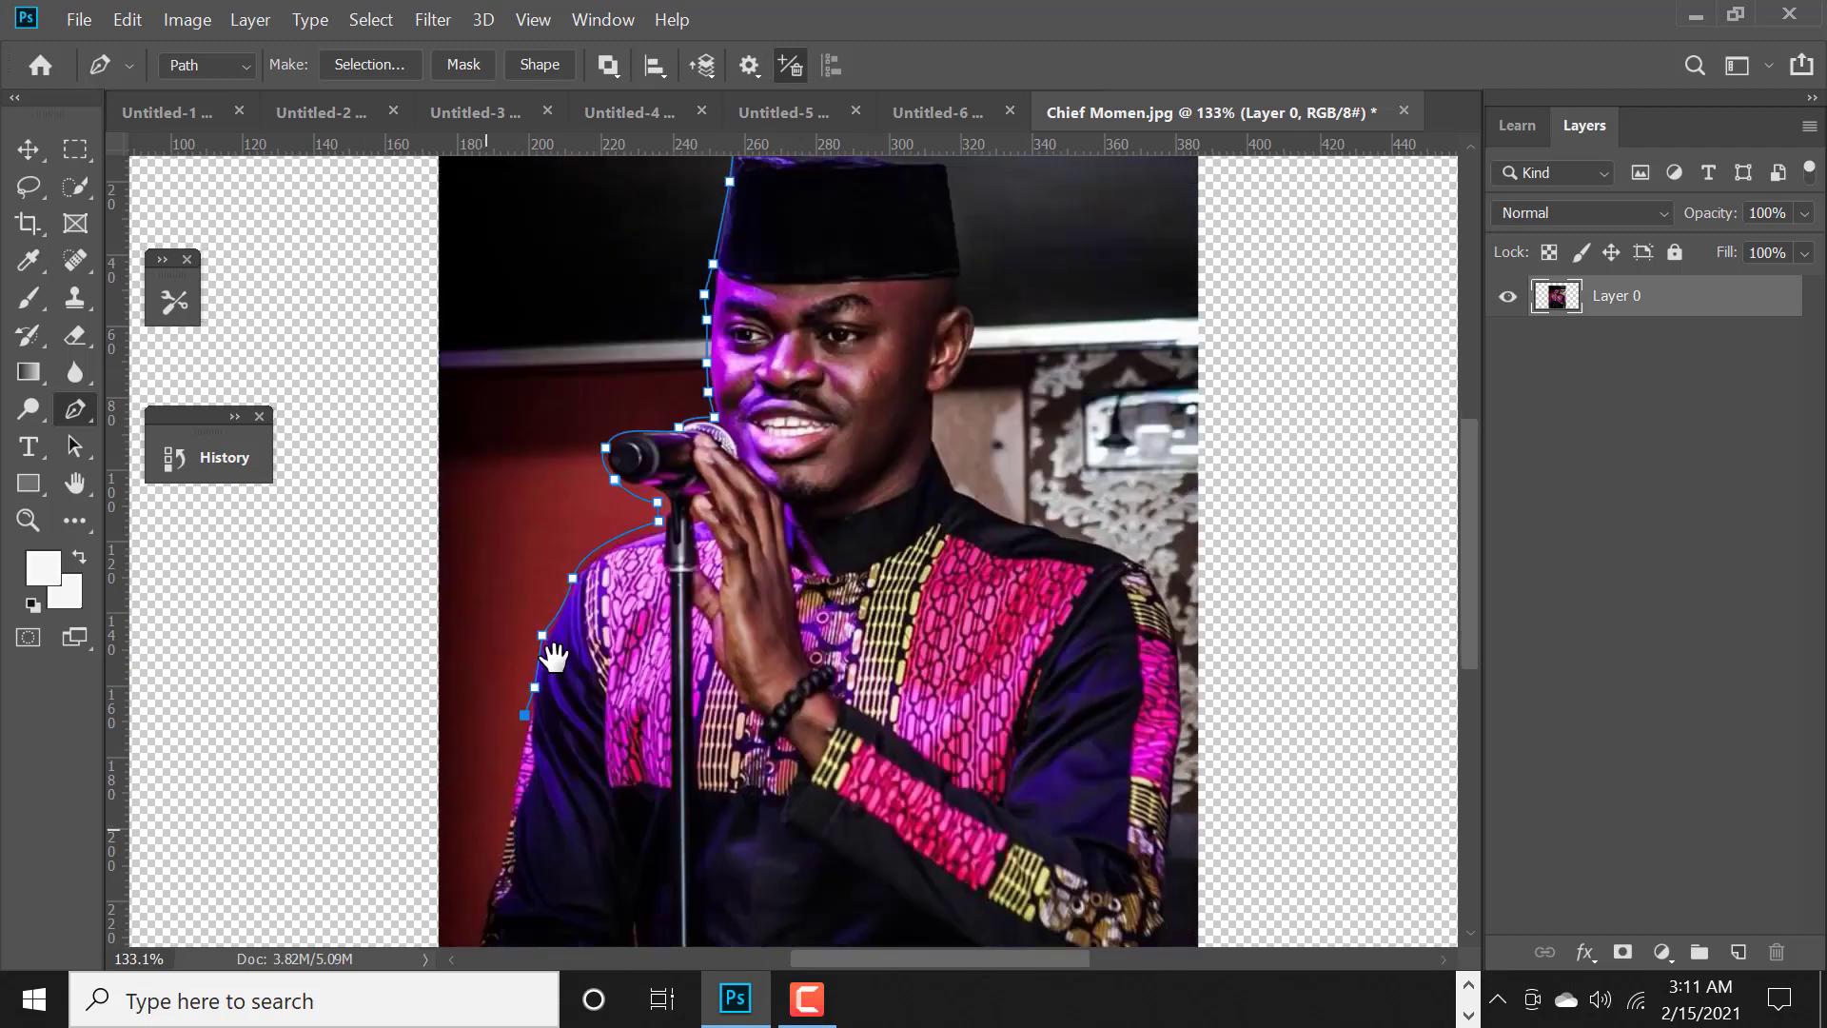
click(593, 657)
drag(558, 820, 557, 875)
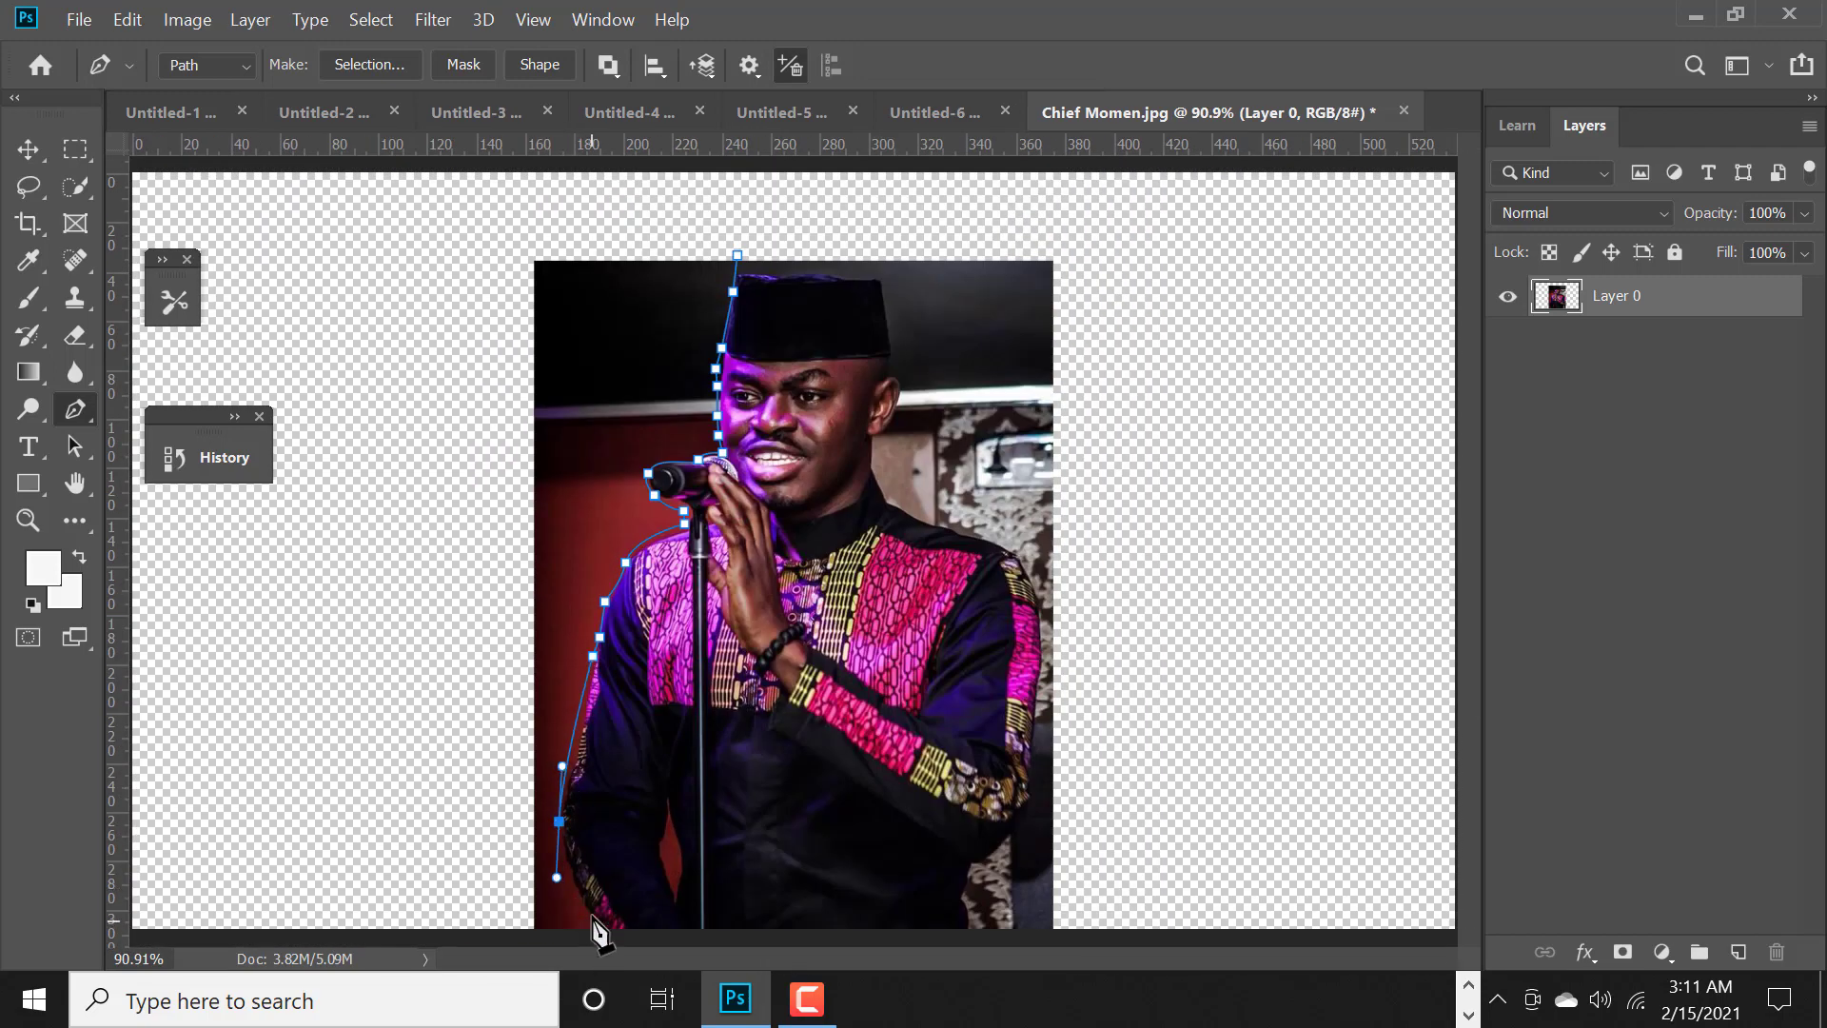
- Close the path through the blank left area and turn it into a selection
scroll(598, 931, down, 1)
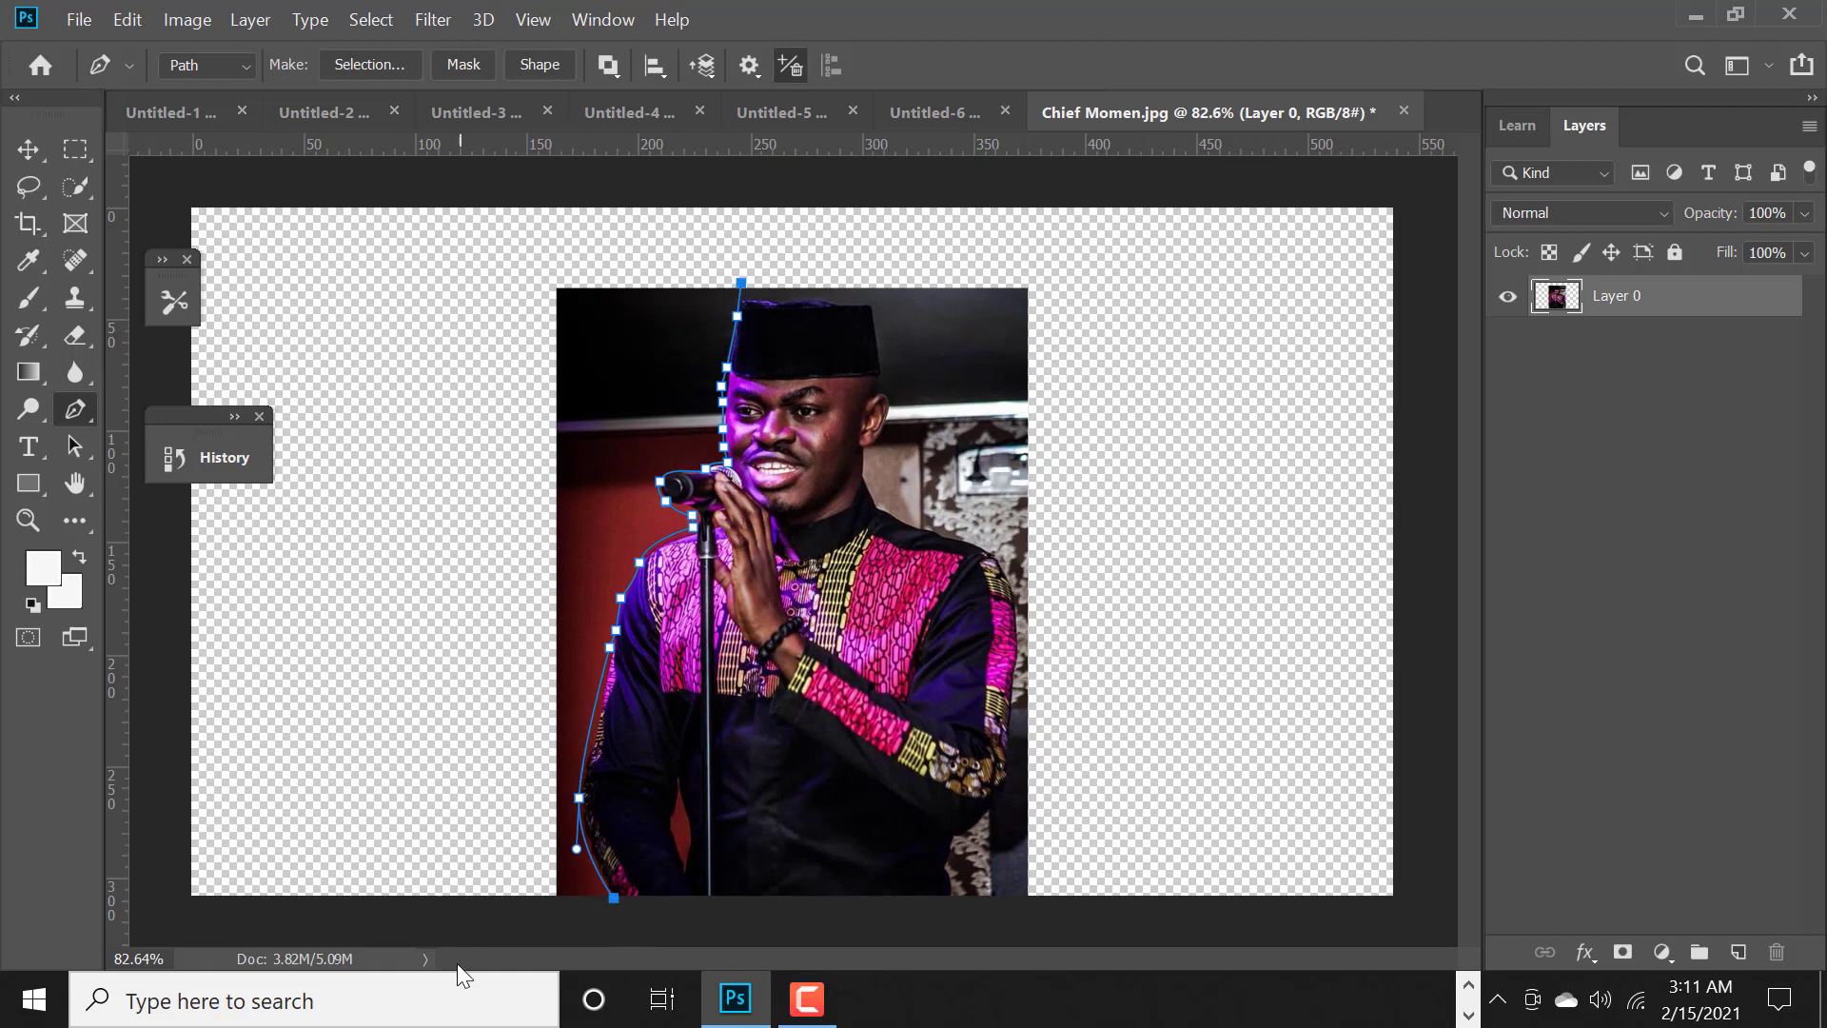
scroll(538, 904, down, 1)
click(632, 889)
click(513, 873)
click(492, 331)
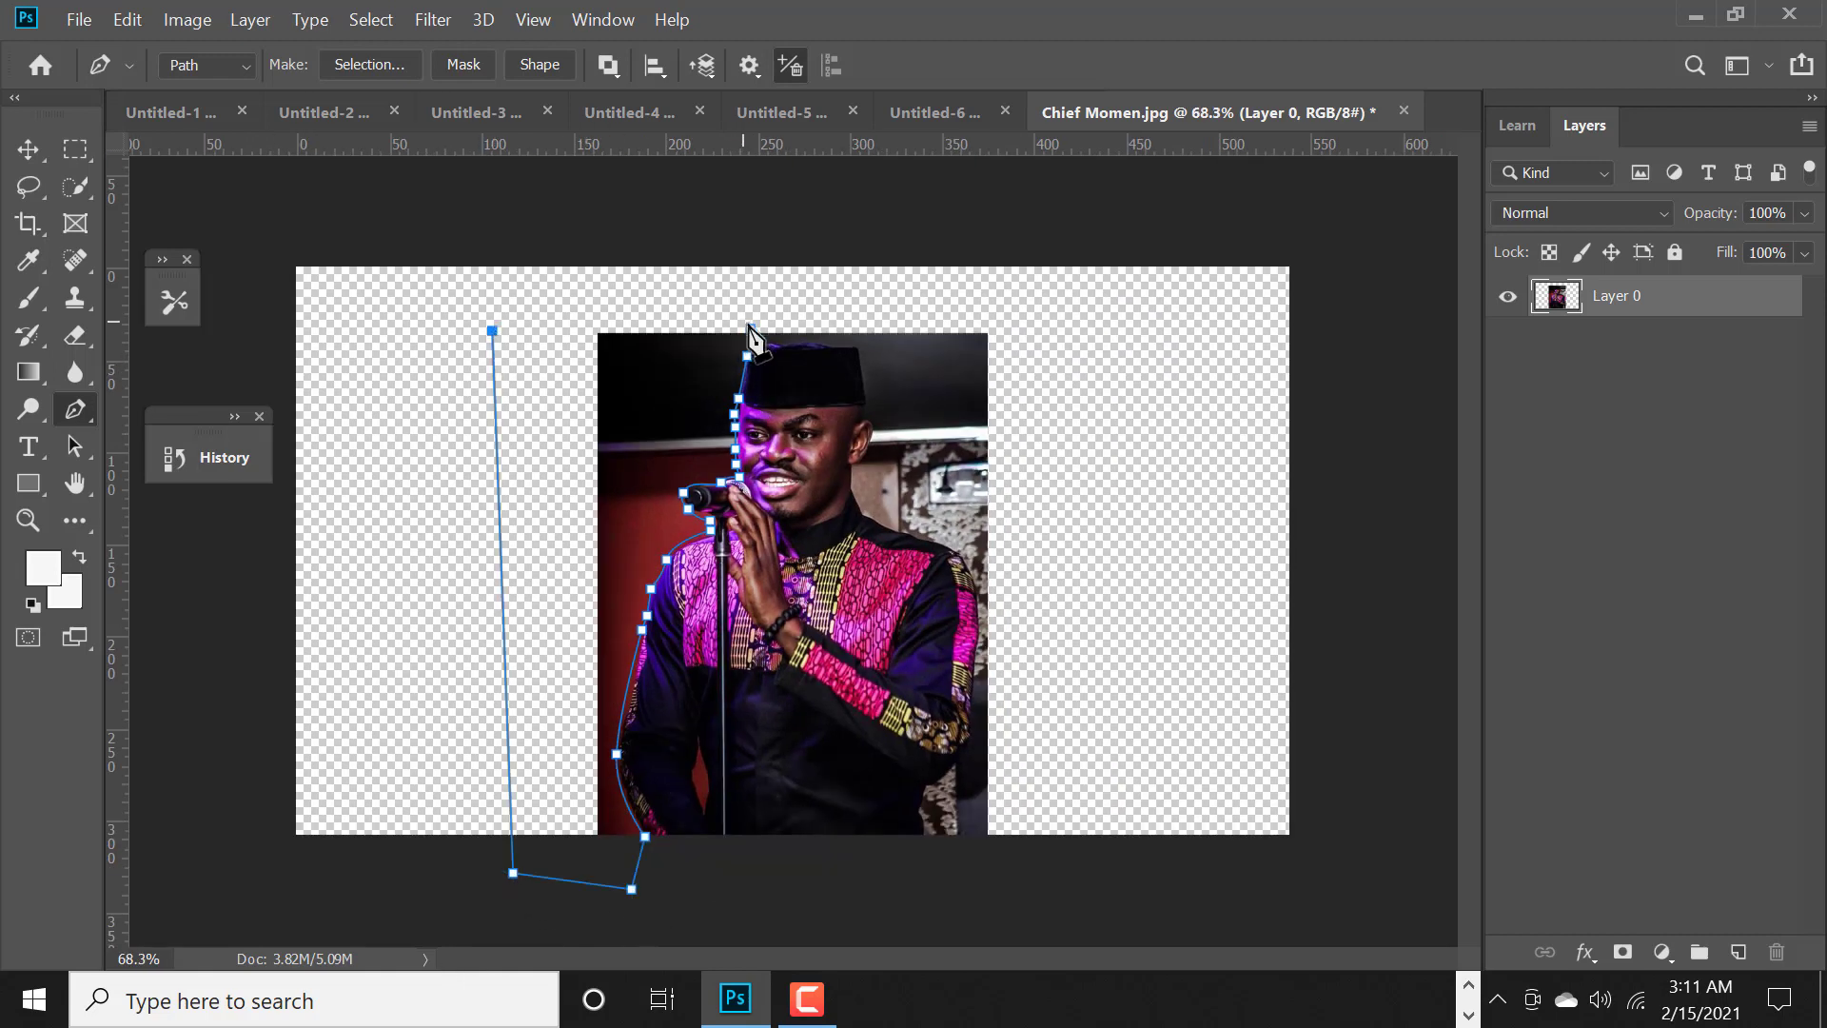
click(747, 323)
key(ctrl+Return)
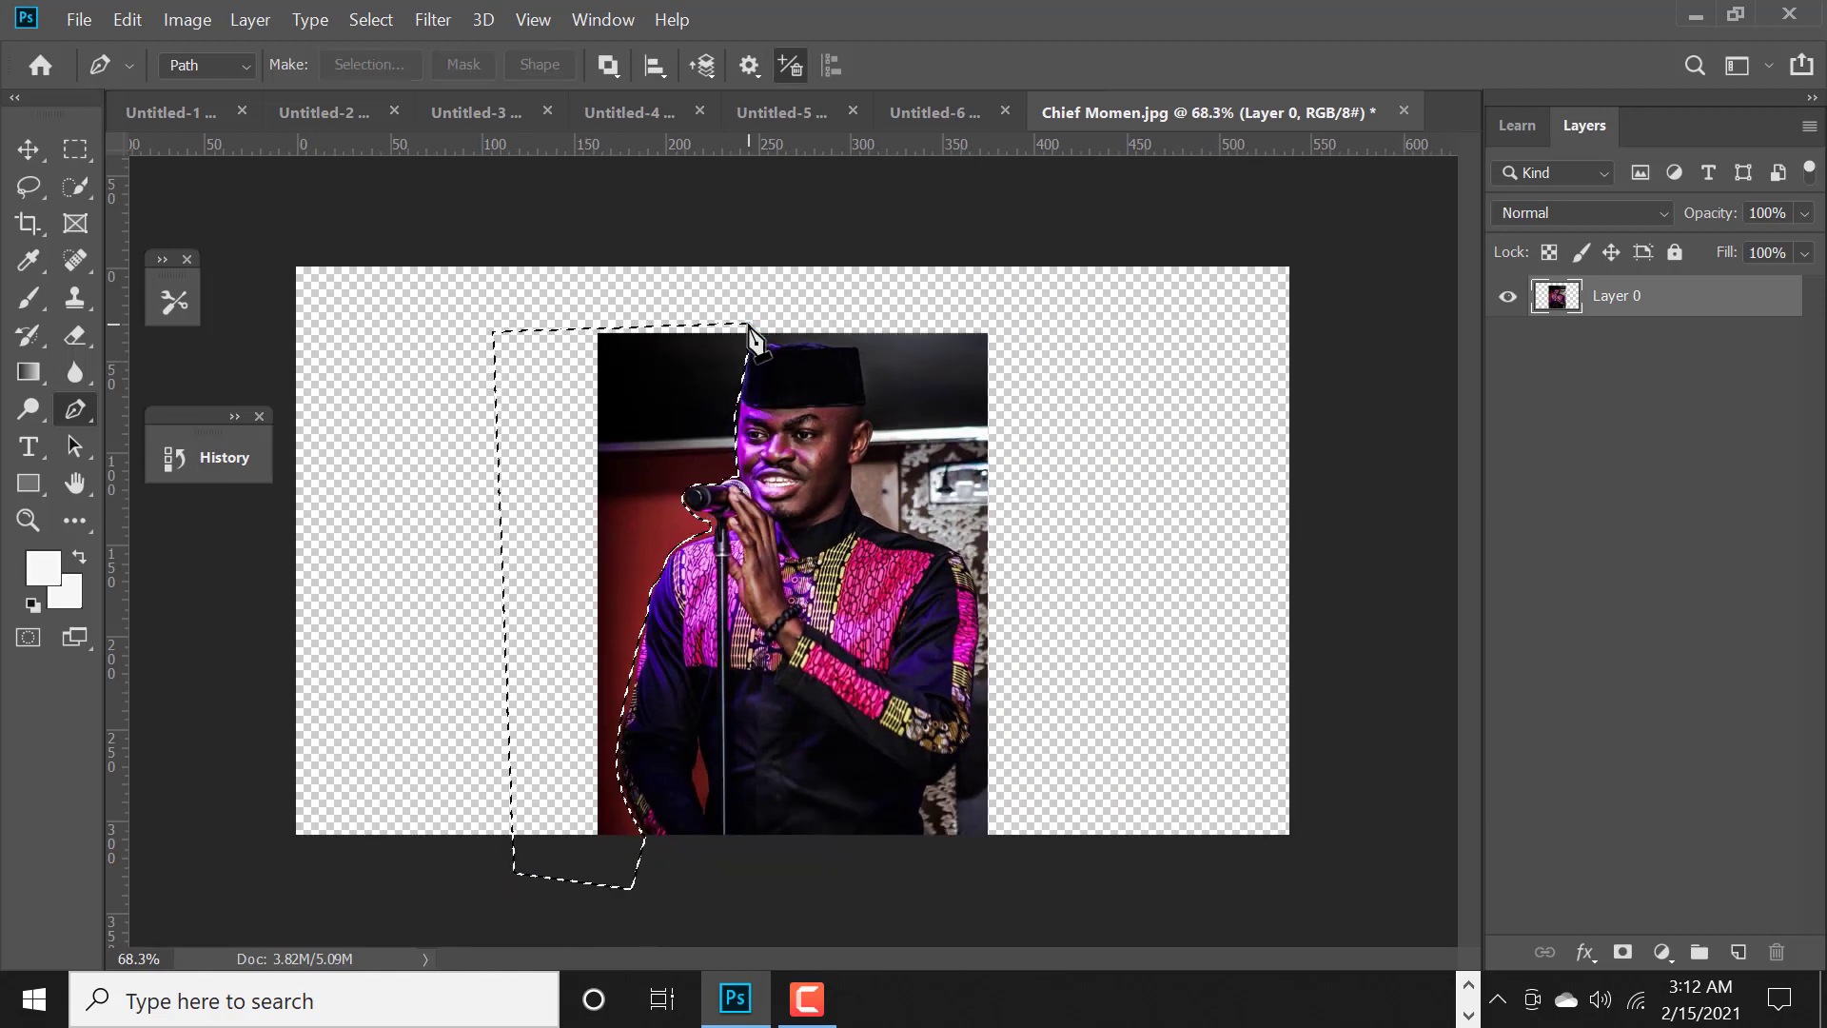
- Copy the selected strip, paste it in place, and shift it left into the empty area
key(ctrl+j)
key(ctrl+z)
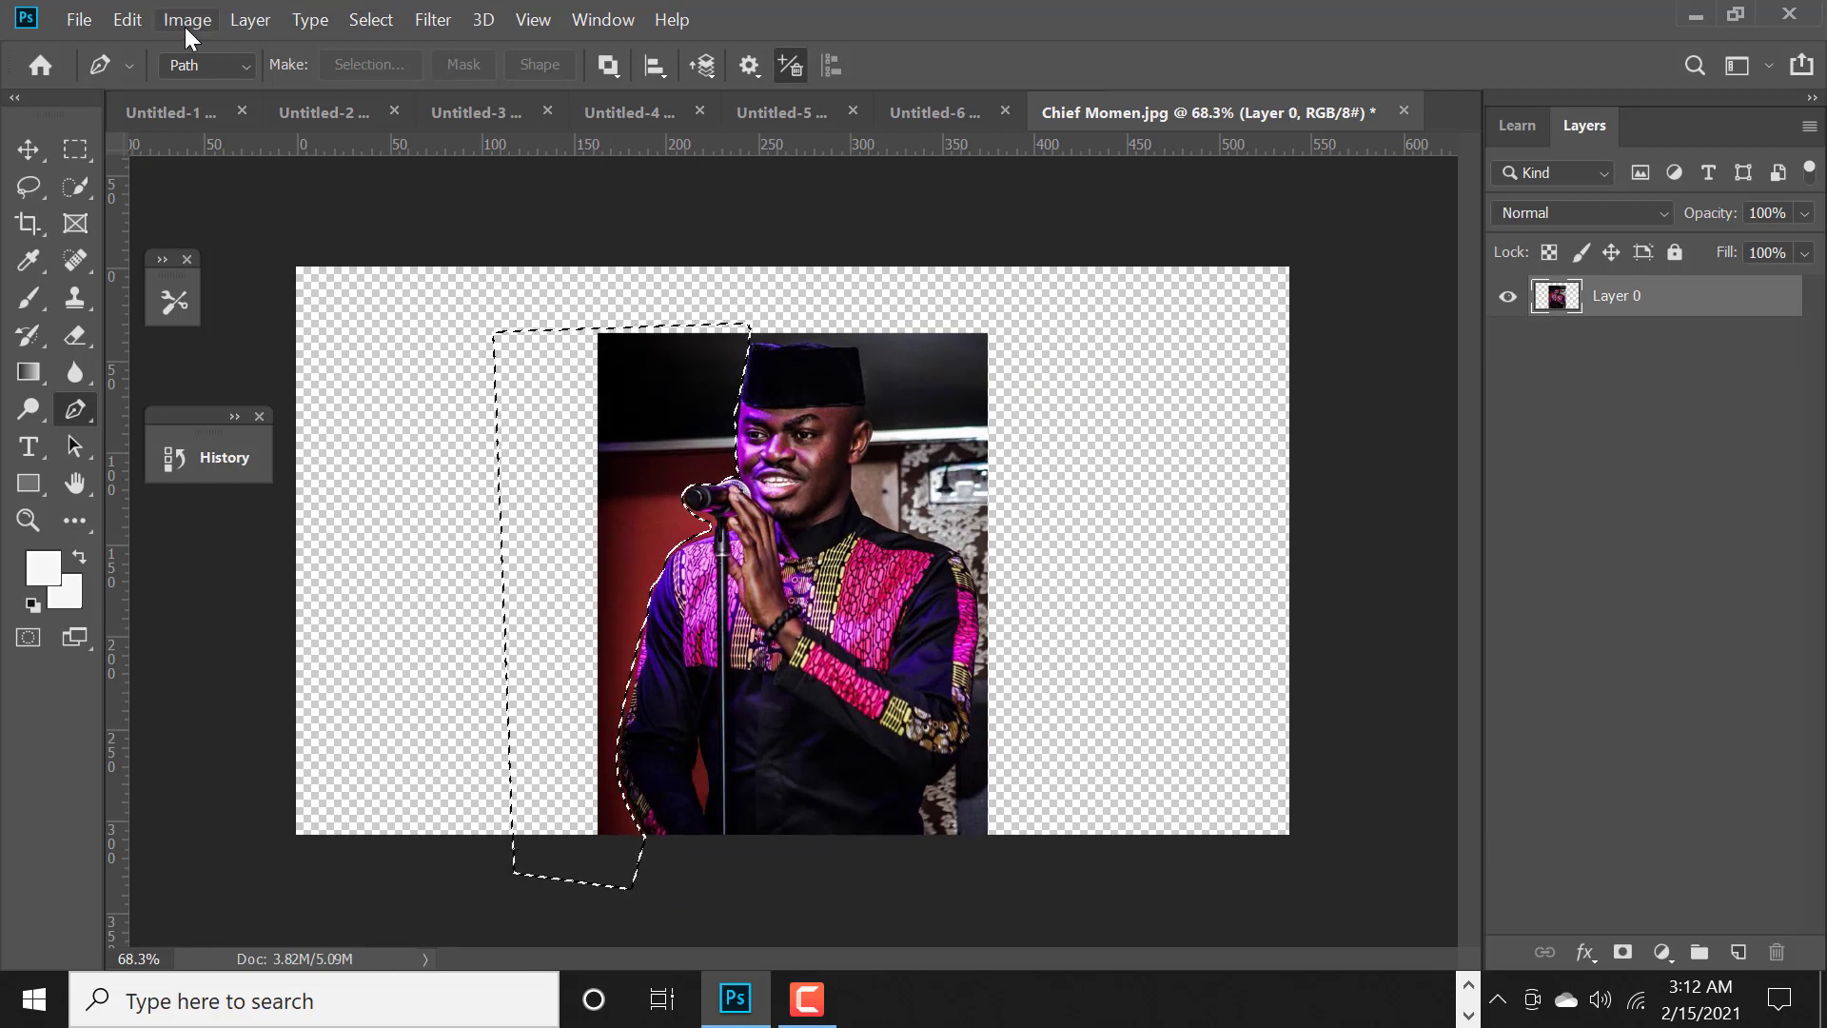
click(127, 19)
click(202, 195)
click(128, 19)
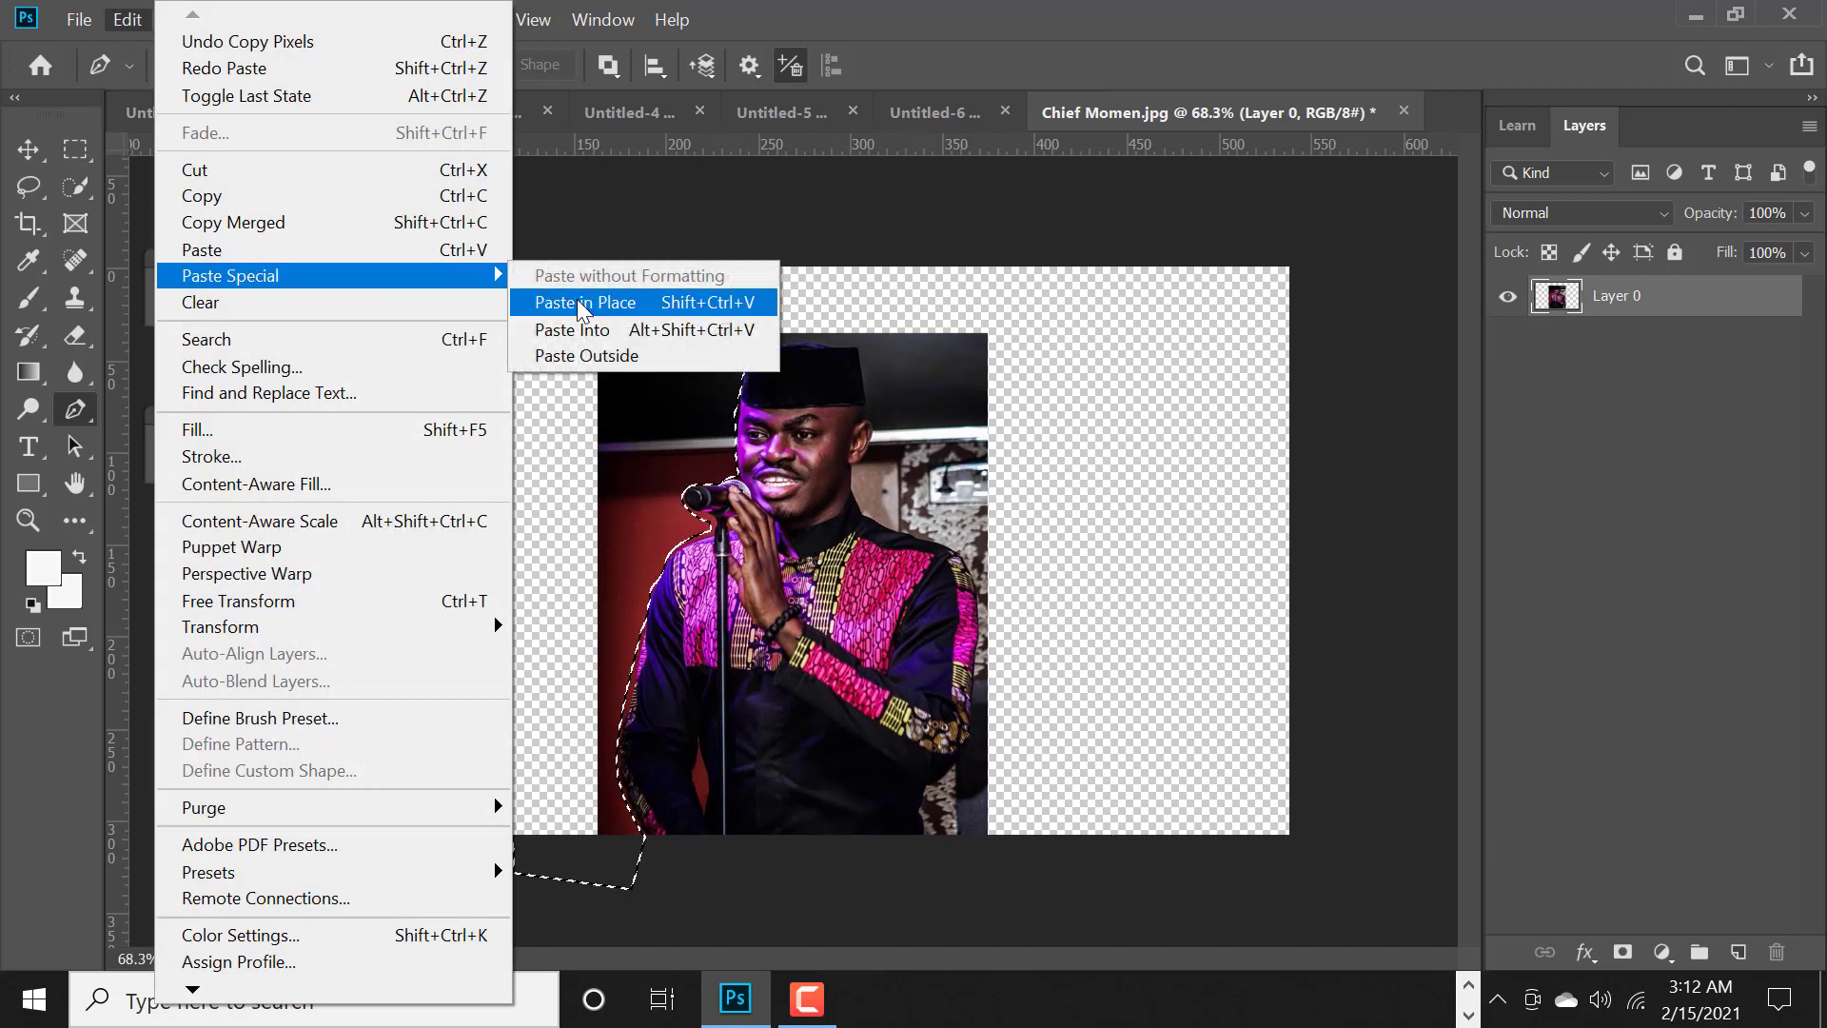
click(706, 302)
key(v)
drag(652, 493, 539, 493)
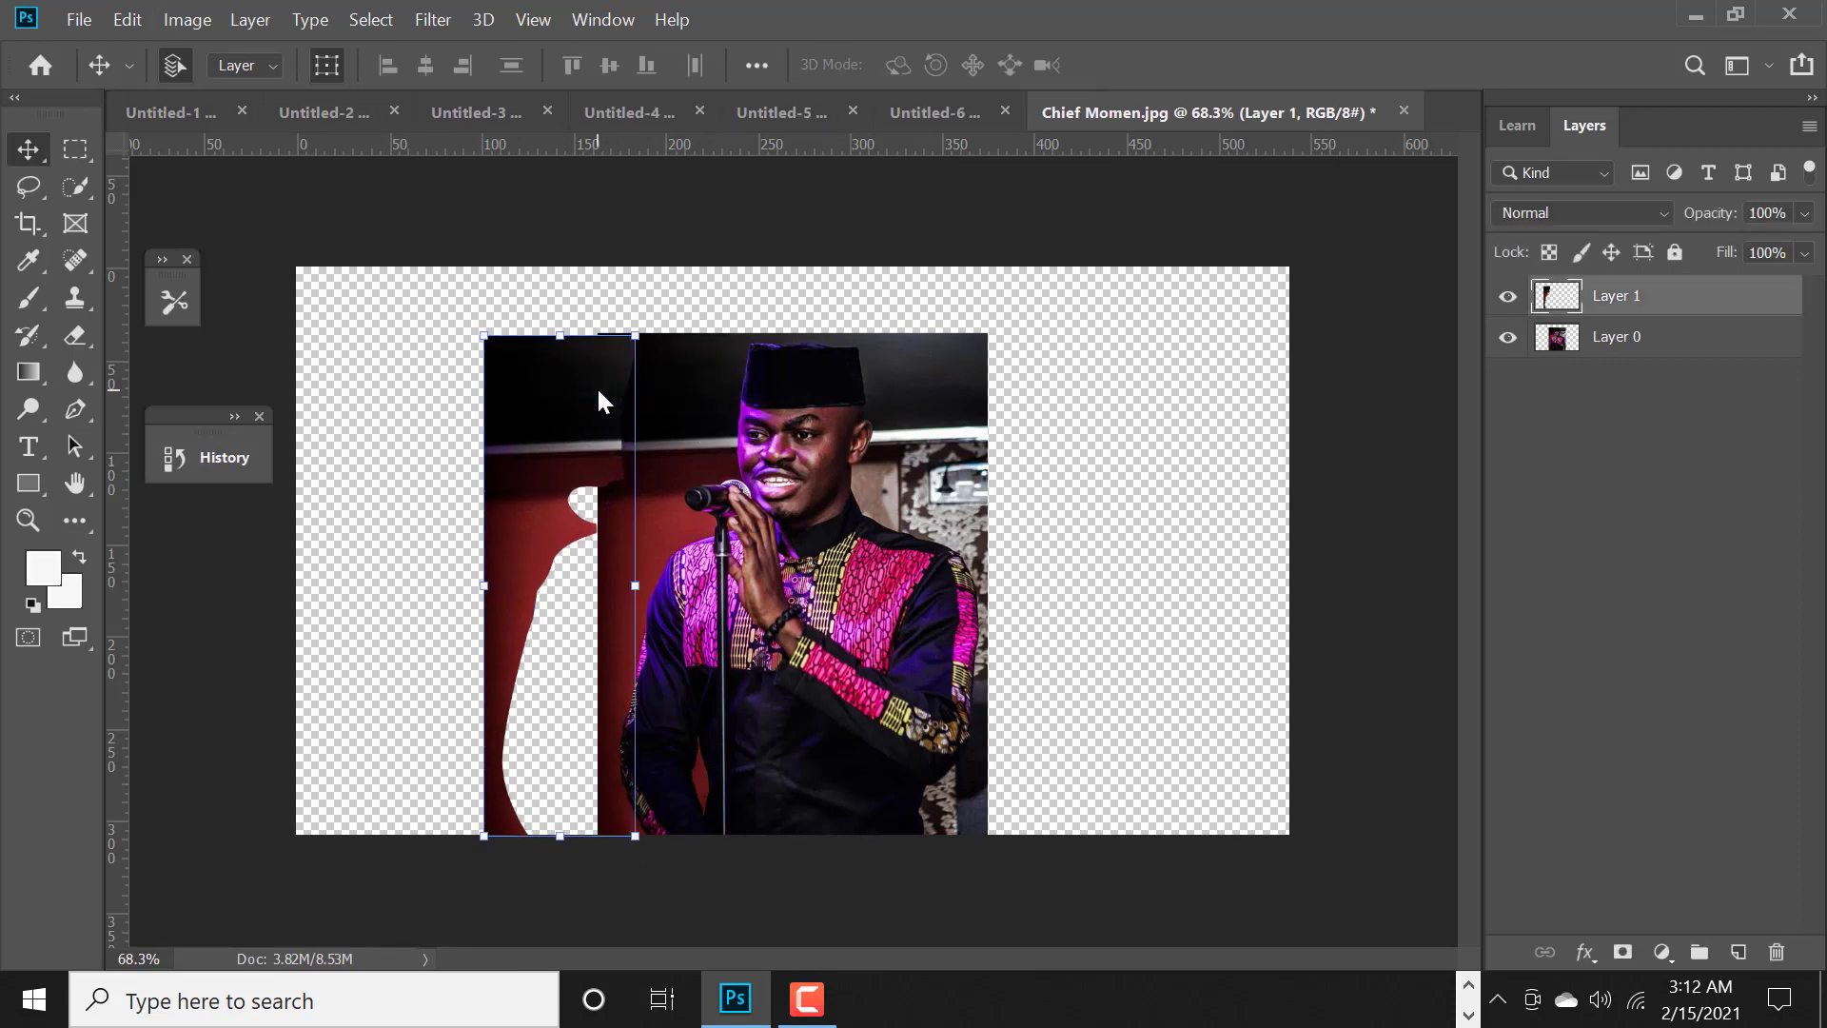
key(Up)
key(Up)
key(Up)
- Save the document as Chief Momen.psd, confirming the format options
scroll(599, 392, up, 1)
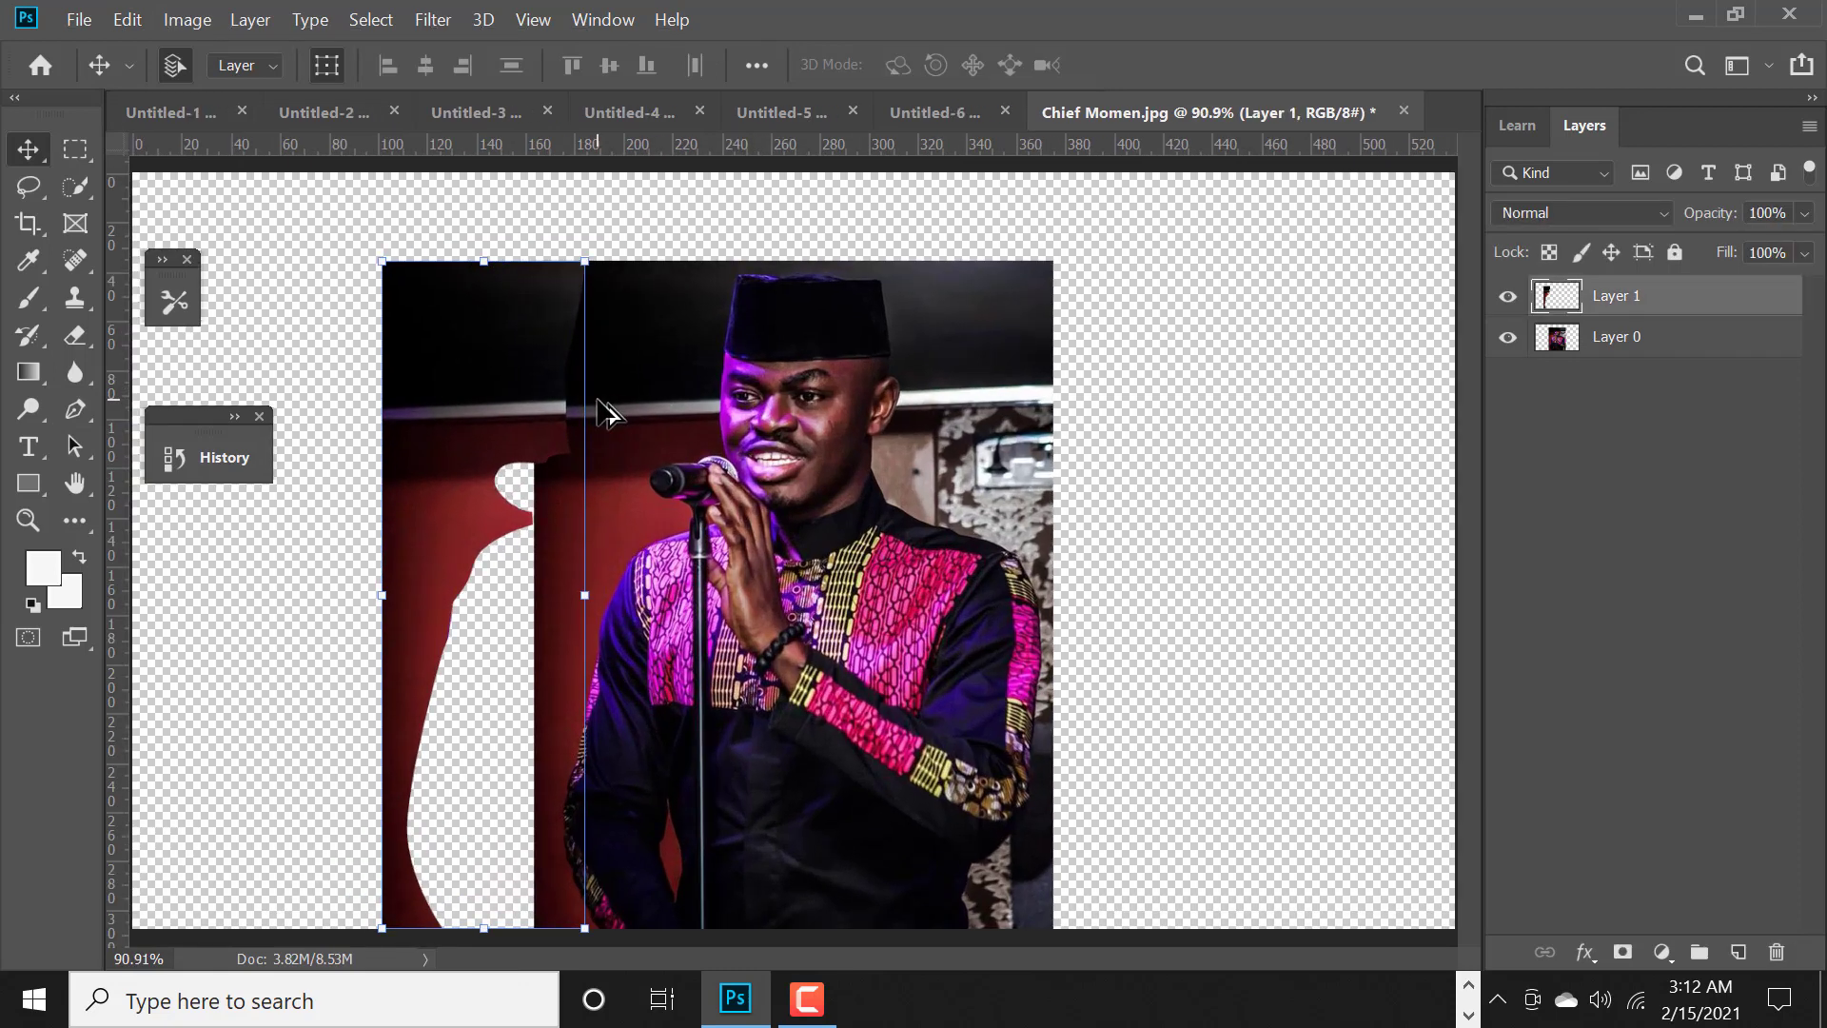
scroll(571, 404, up, 1)
key(m)
scroll(478, 400, down, 3)
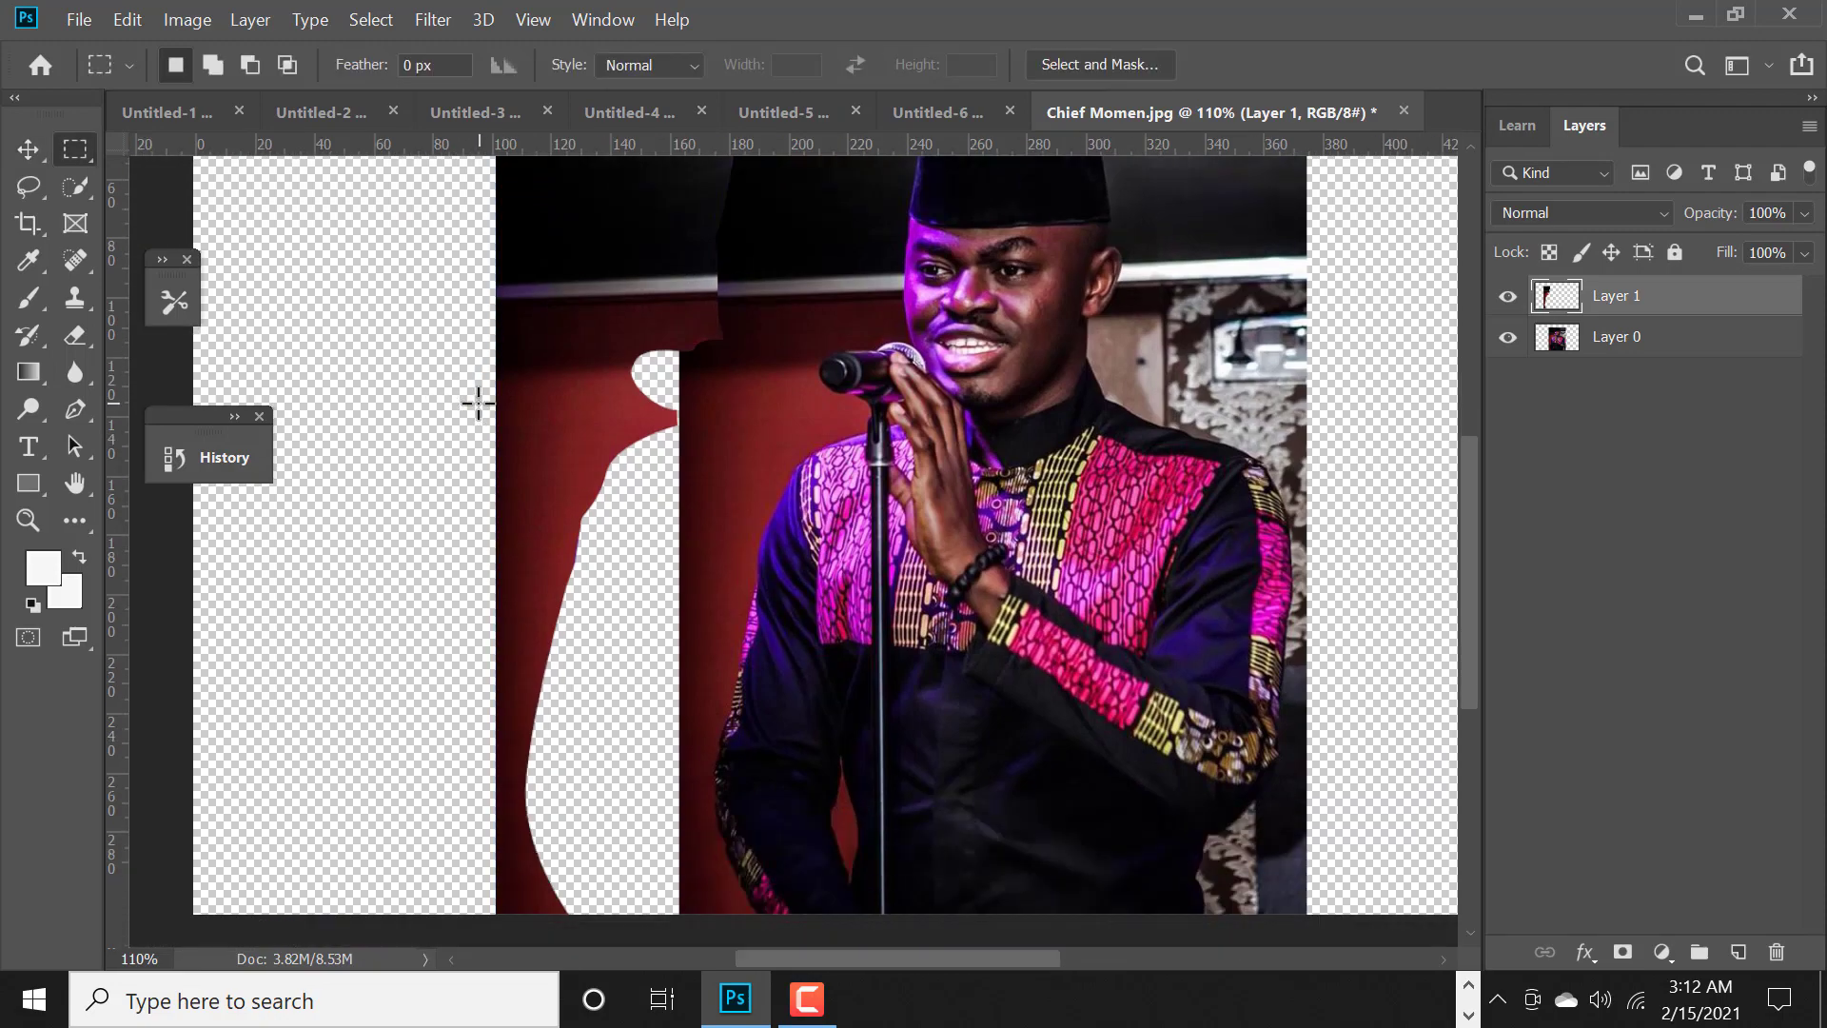
key(z)
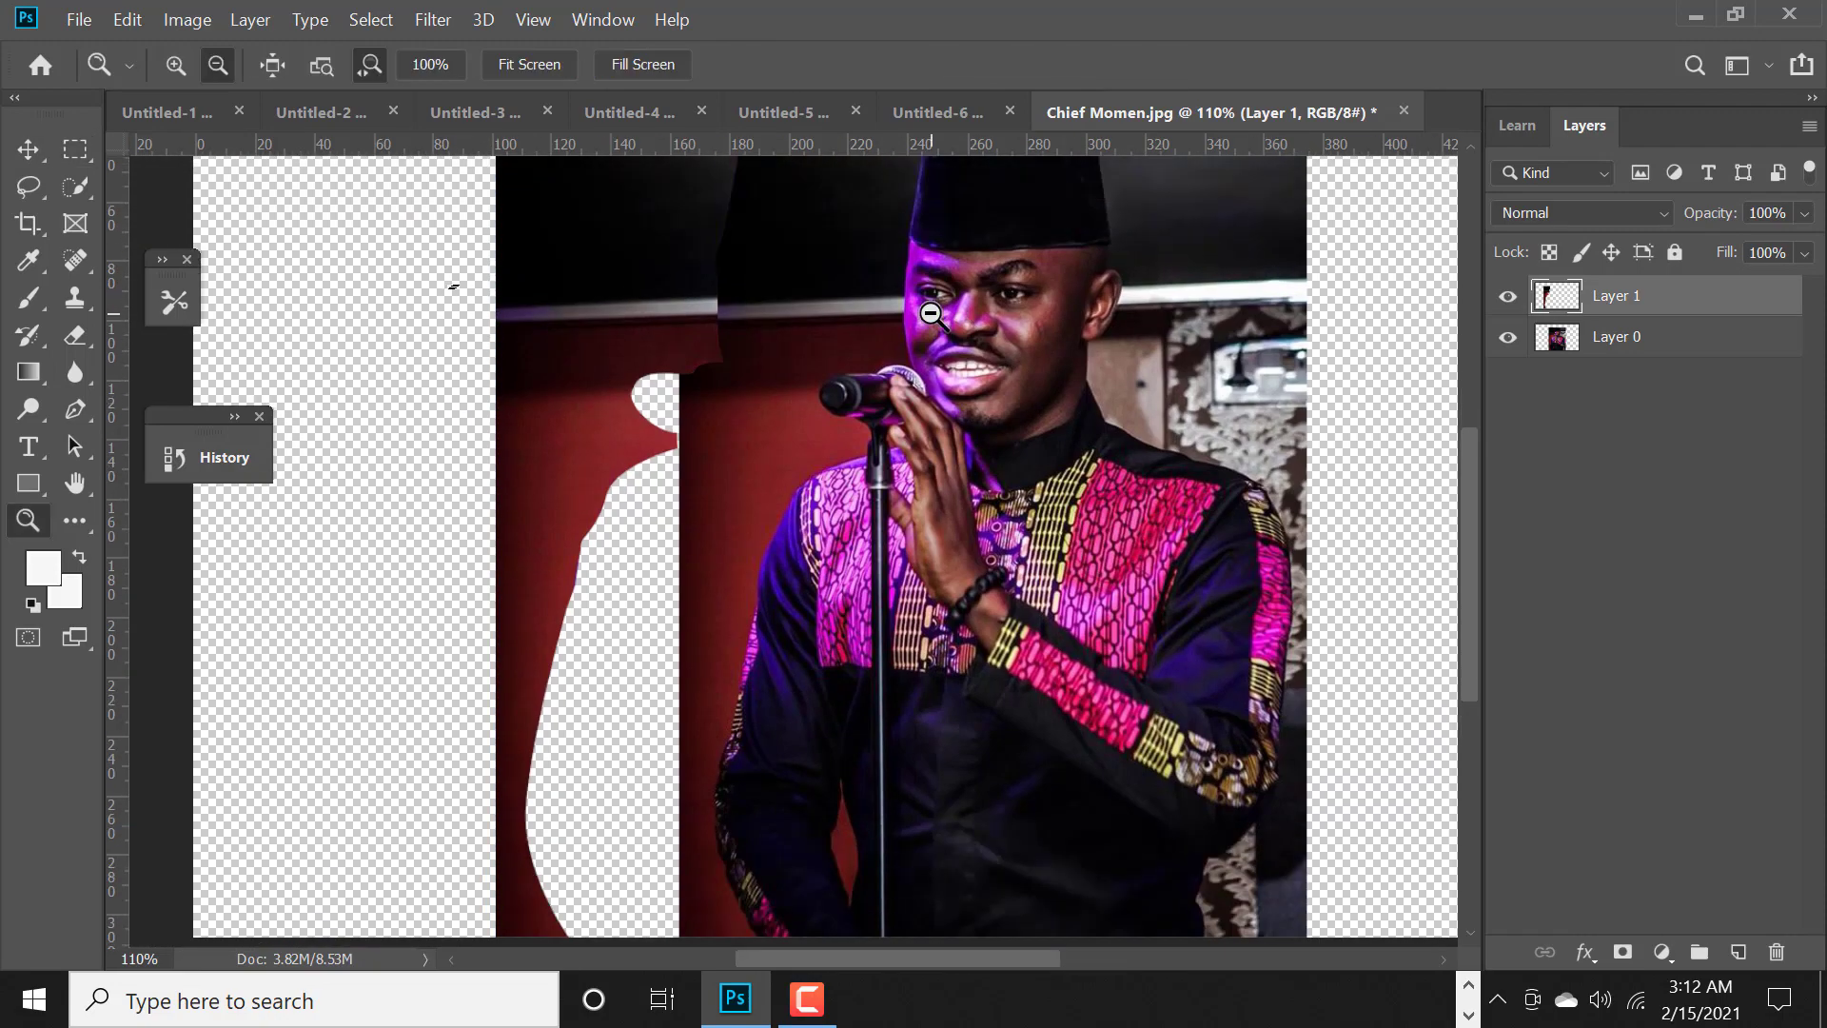
key(ctrl+shift+s)
text(d)
click(919, 868)
key(ctrl+shift+s)
click(761, 868)
click(1228, 259)
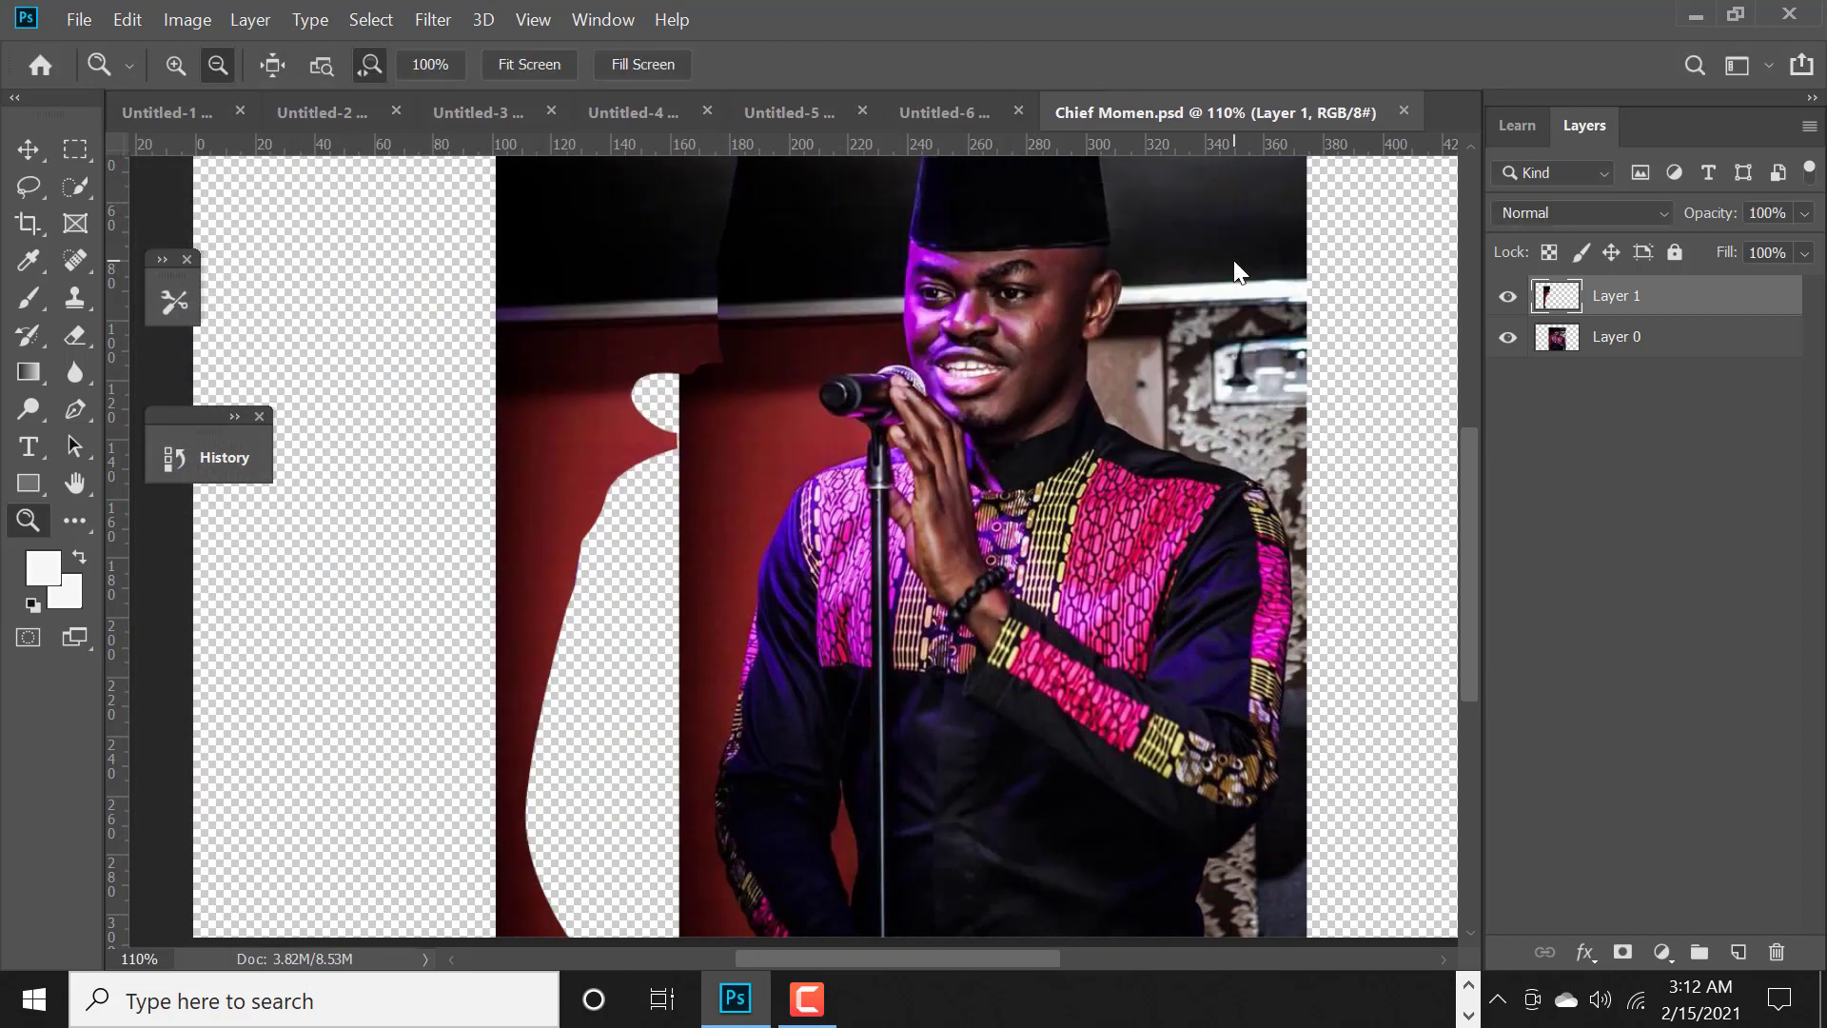
- Duplicate the strip layer and shift the copy slightly on the canvas
drag(1617, 296, 1738, 952)
key(v)
drag(589, 477, 591, 481)
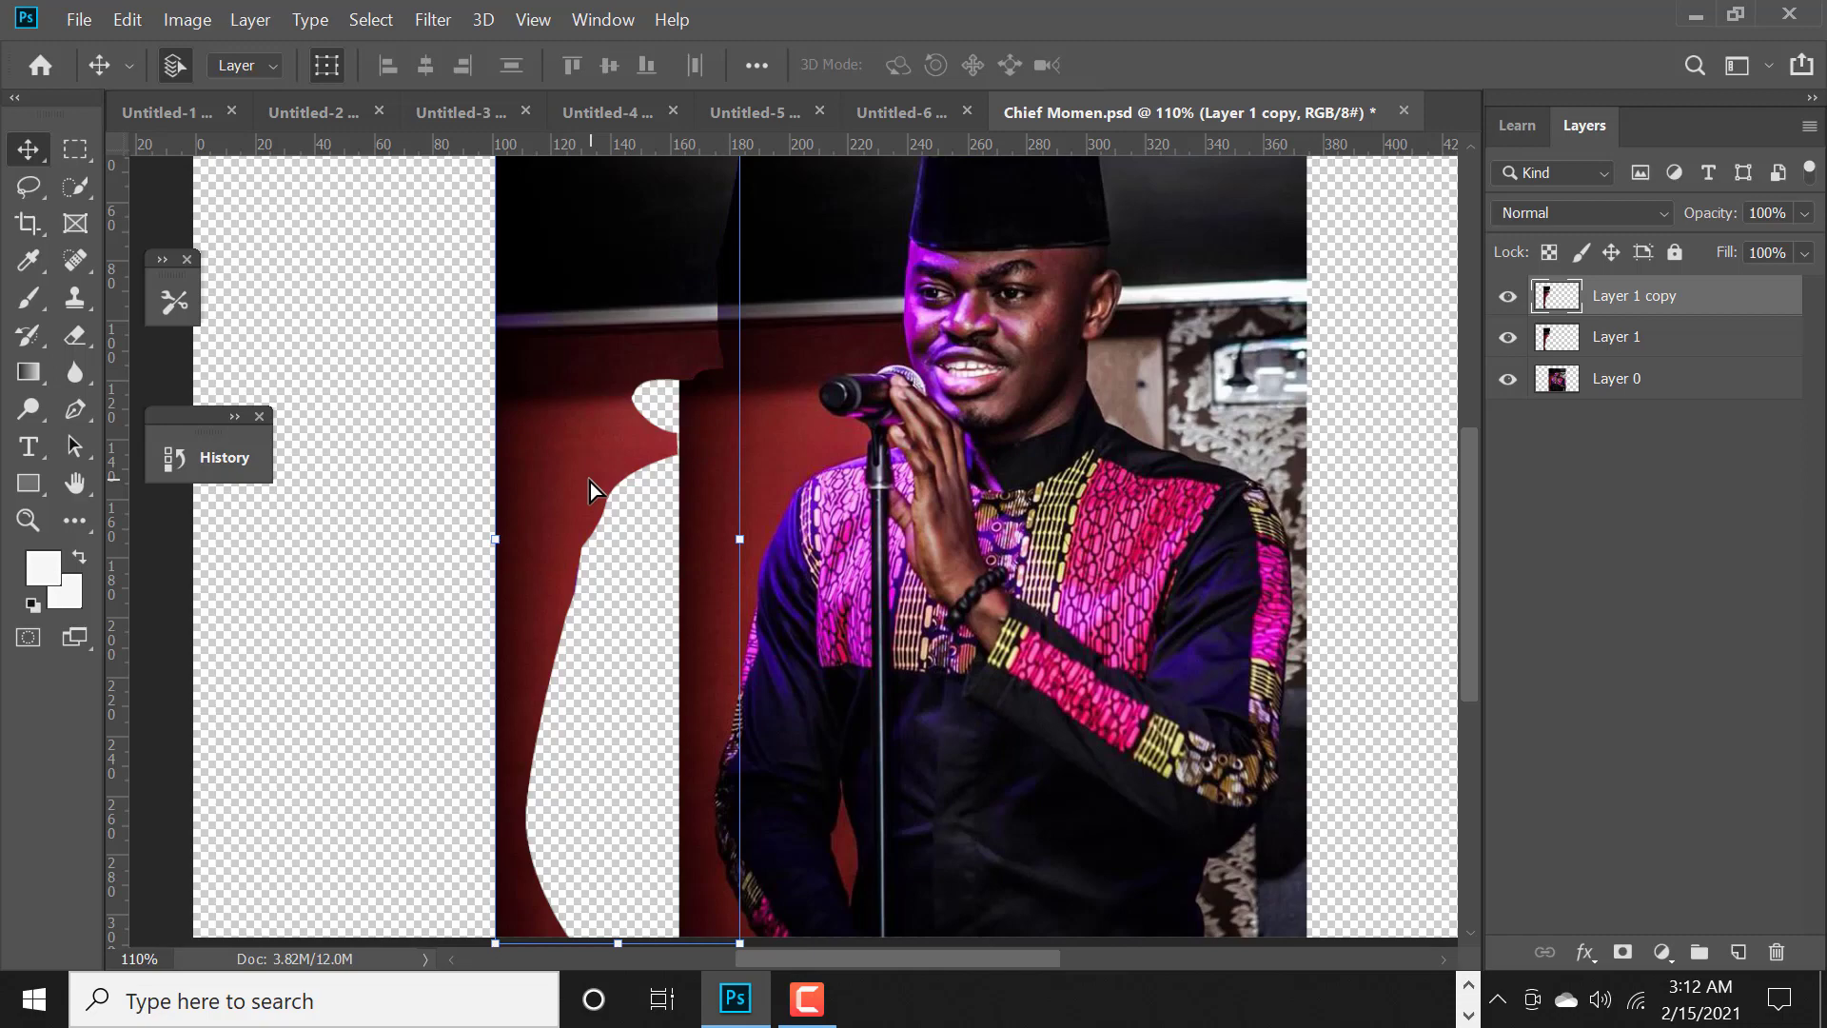
- On a new layer, paint black over the transparent top edge with an enlarged brush
scroll(590, 481, up, 3)
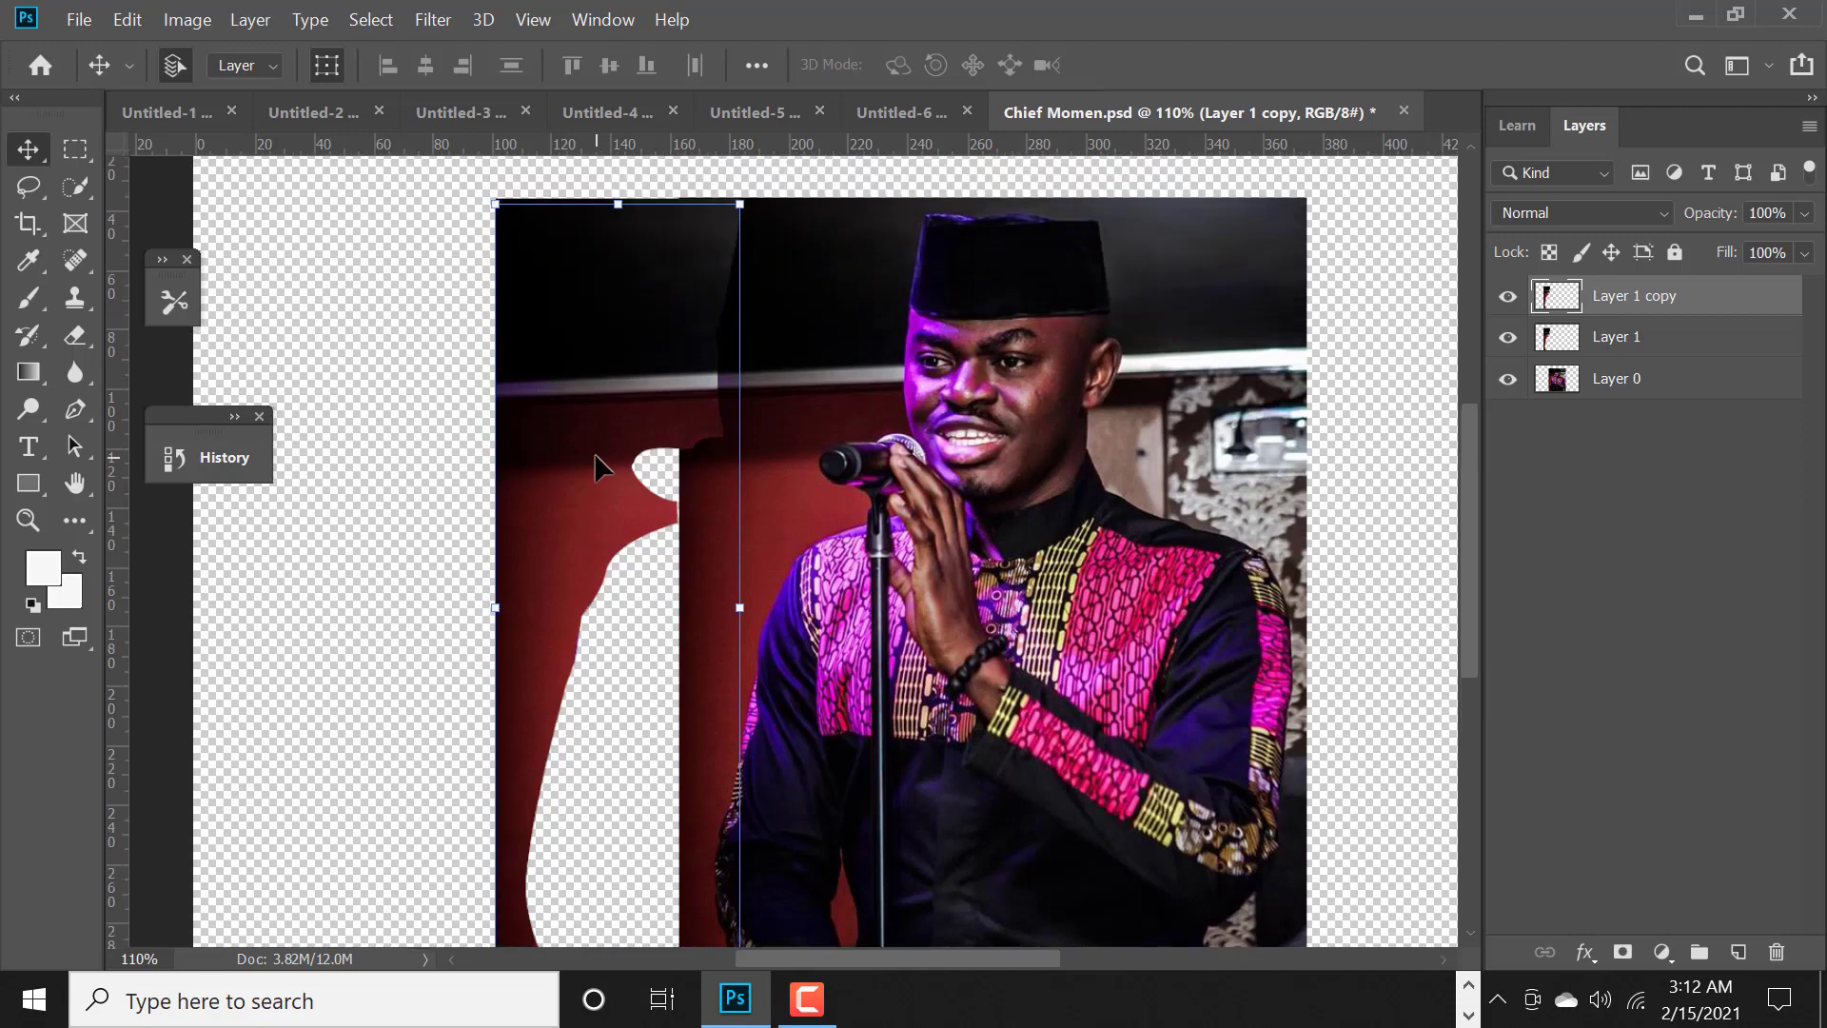
scroll(686, 359, up, 2)
scroll(686, 358, up, 2)
scroll(686, 359, up, 2)
key(b)
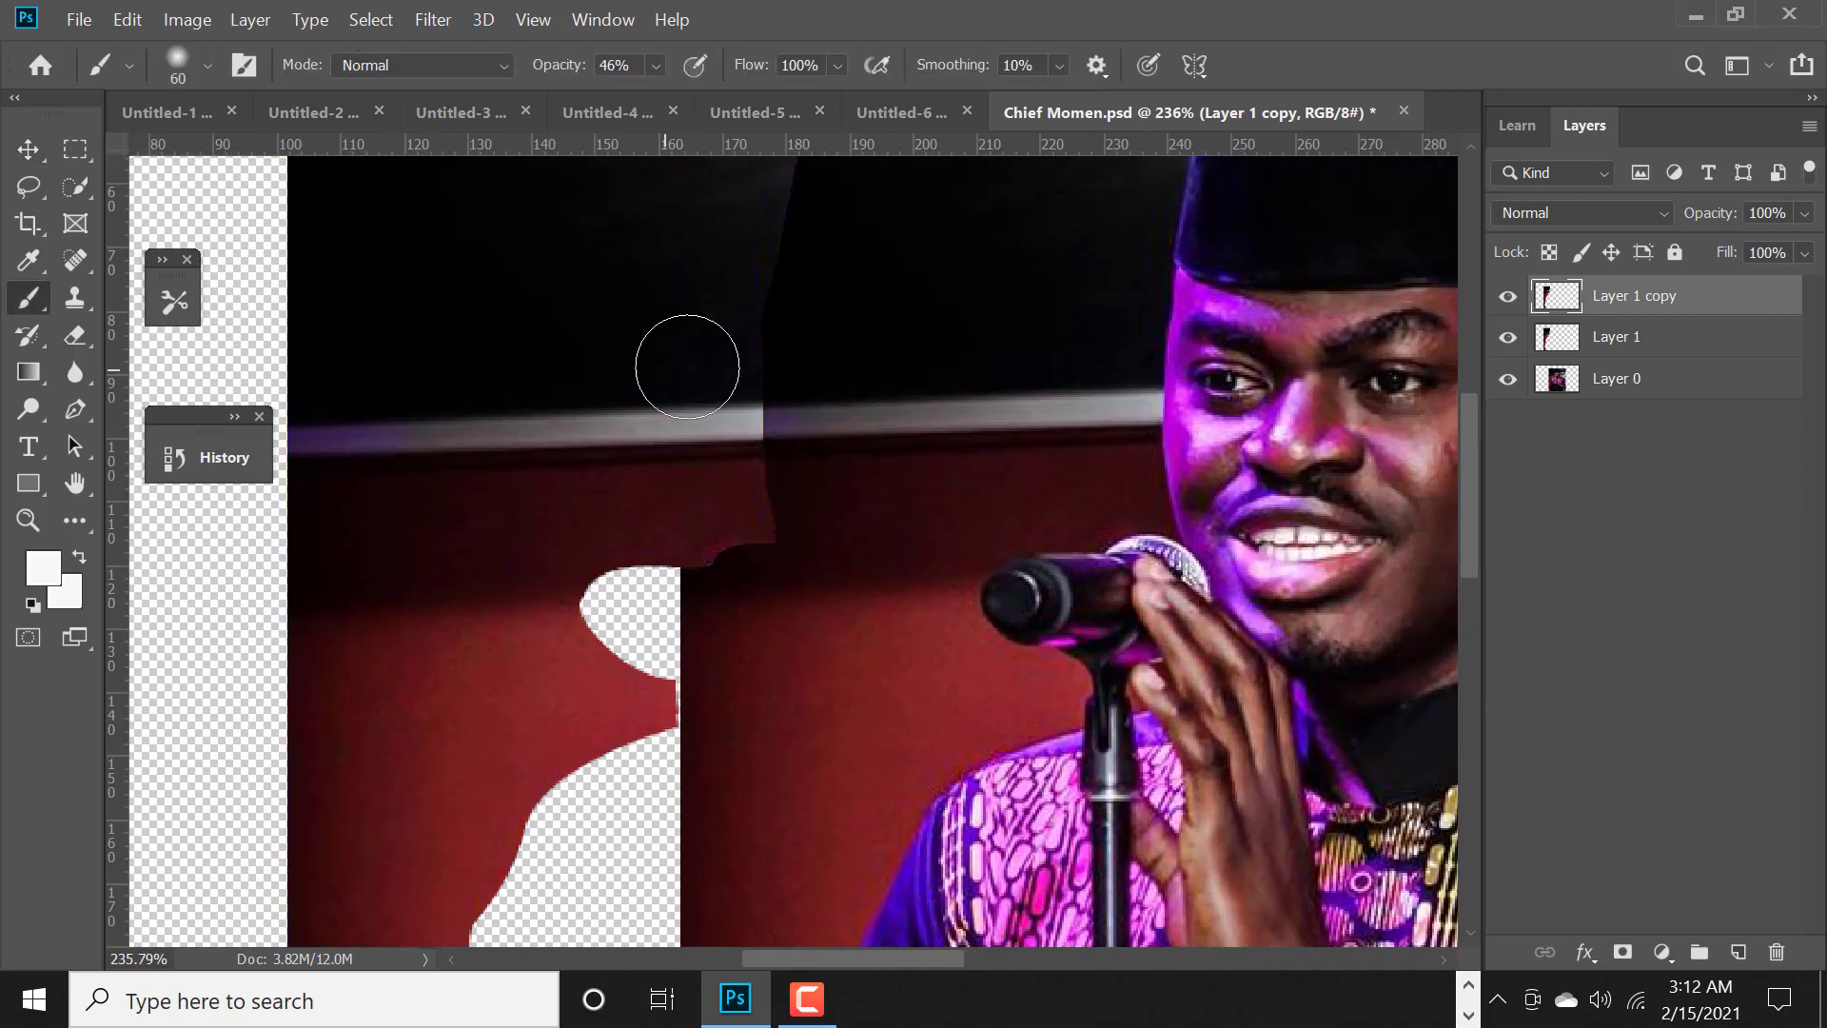
scroll(687, 367, up, 4)
key(d)
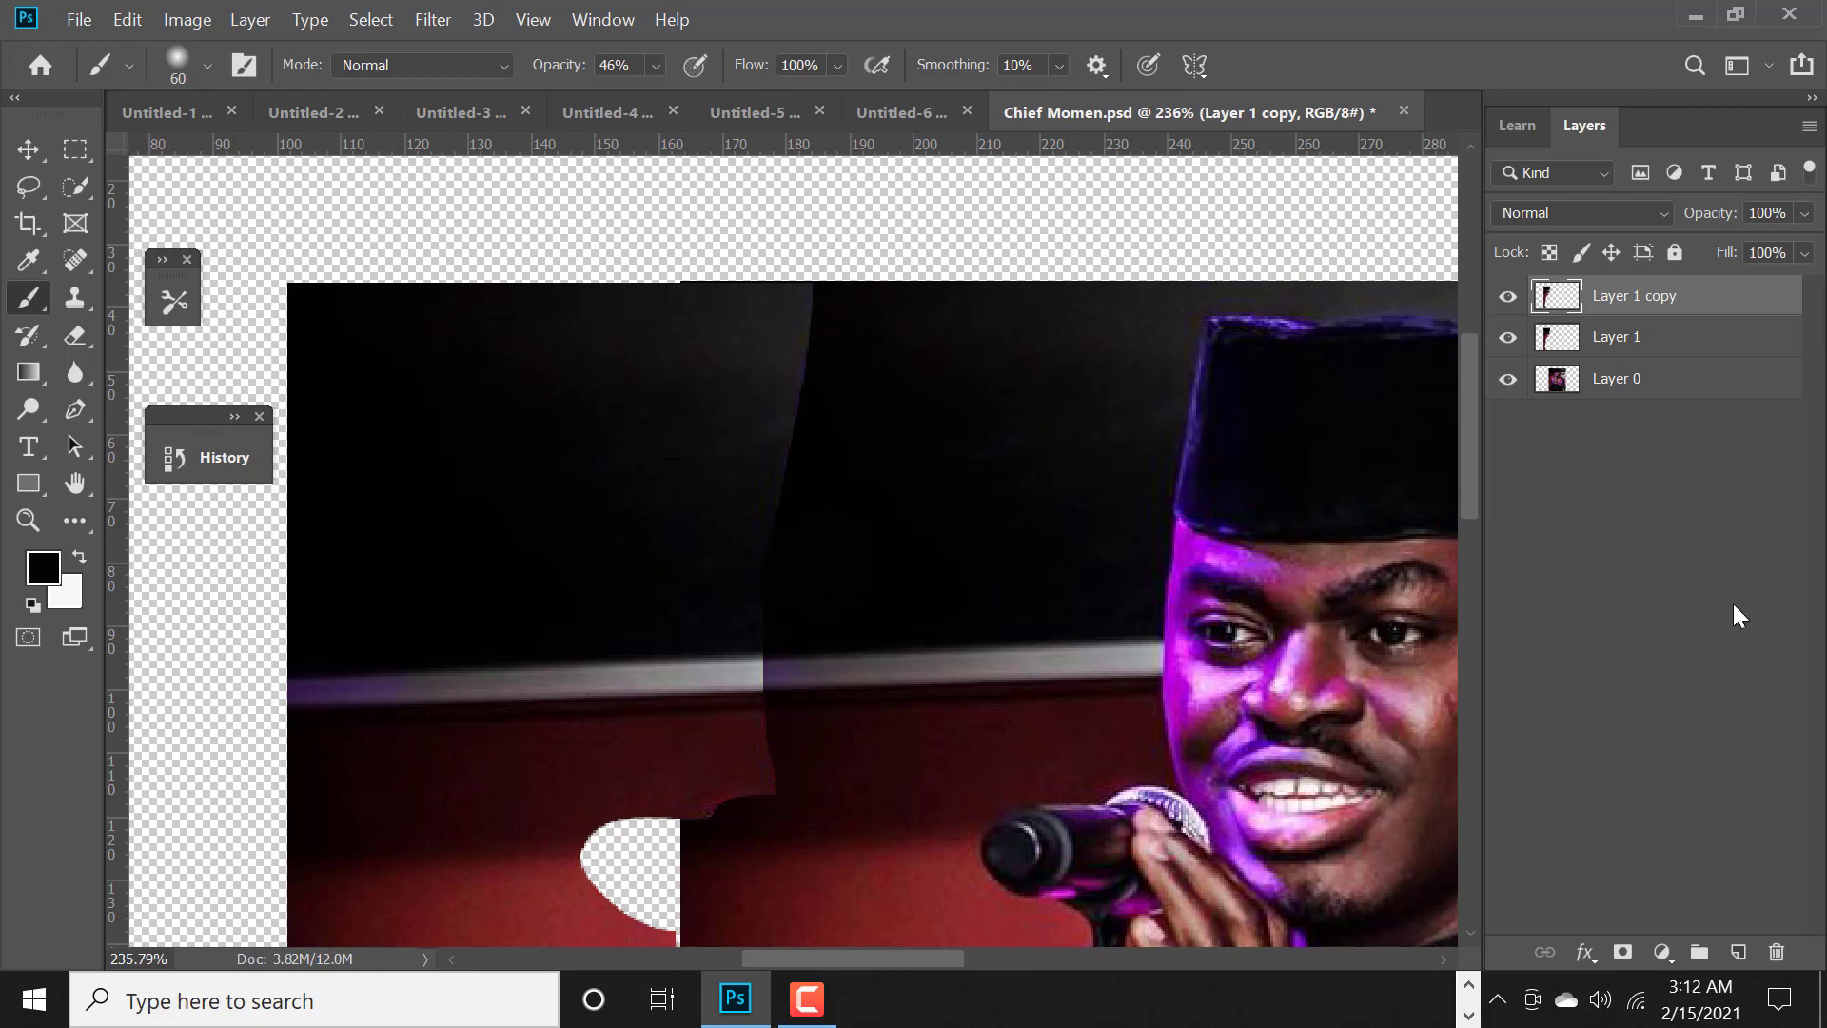
click(1738, 952)
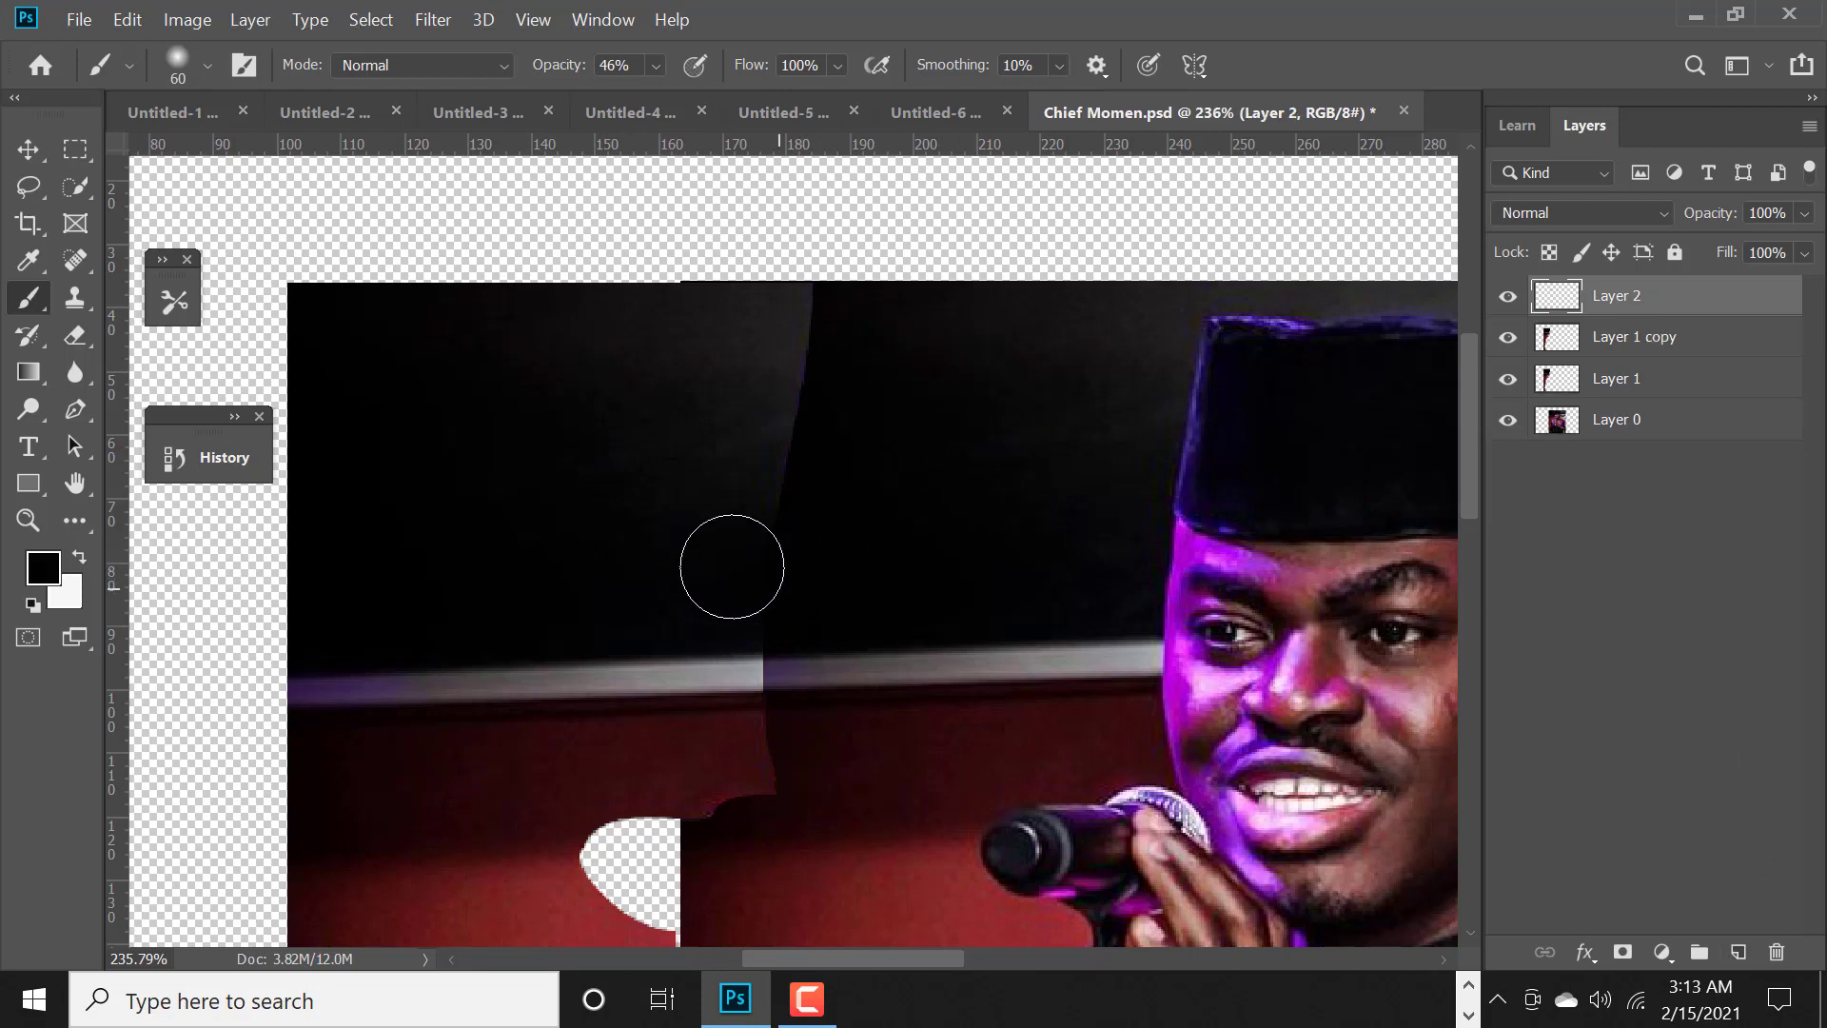
mouse_move(800, 375)
mouse_down()
mouse_move(775, 331)
mouse_move(848, 327)
mouse_up()
key(bracketright)
key(bracketright)
key(bracketright)
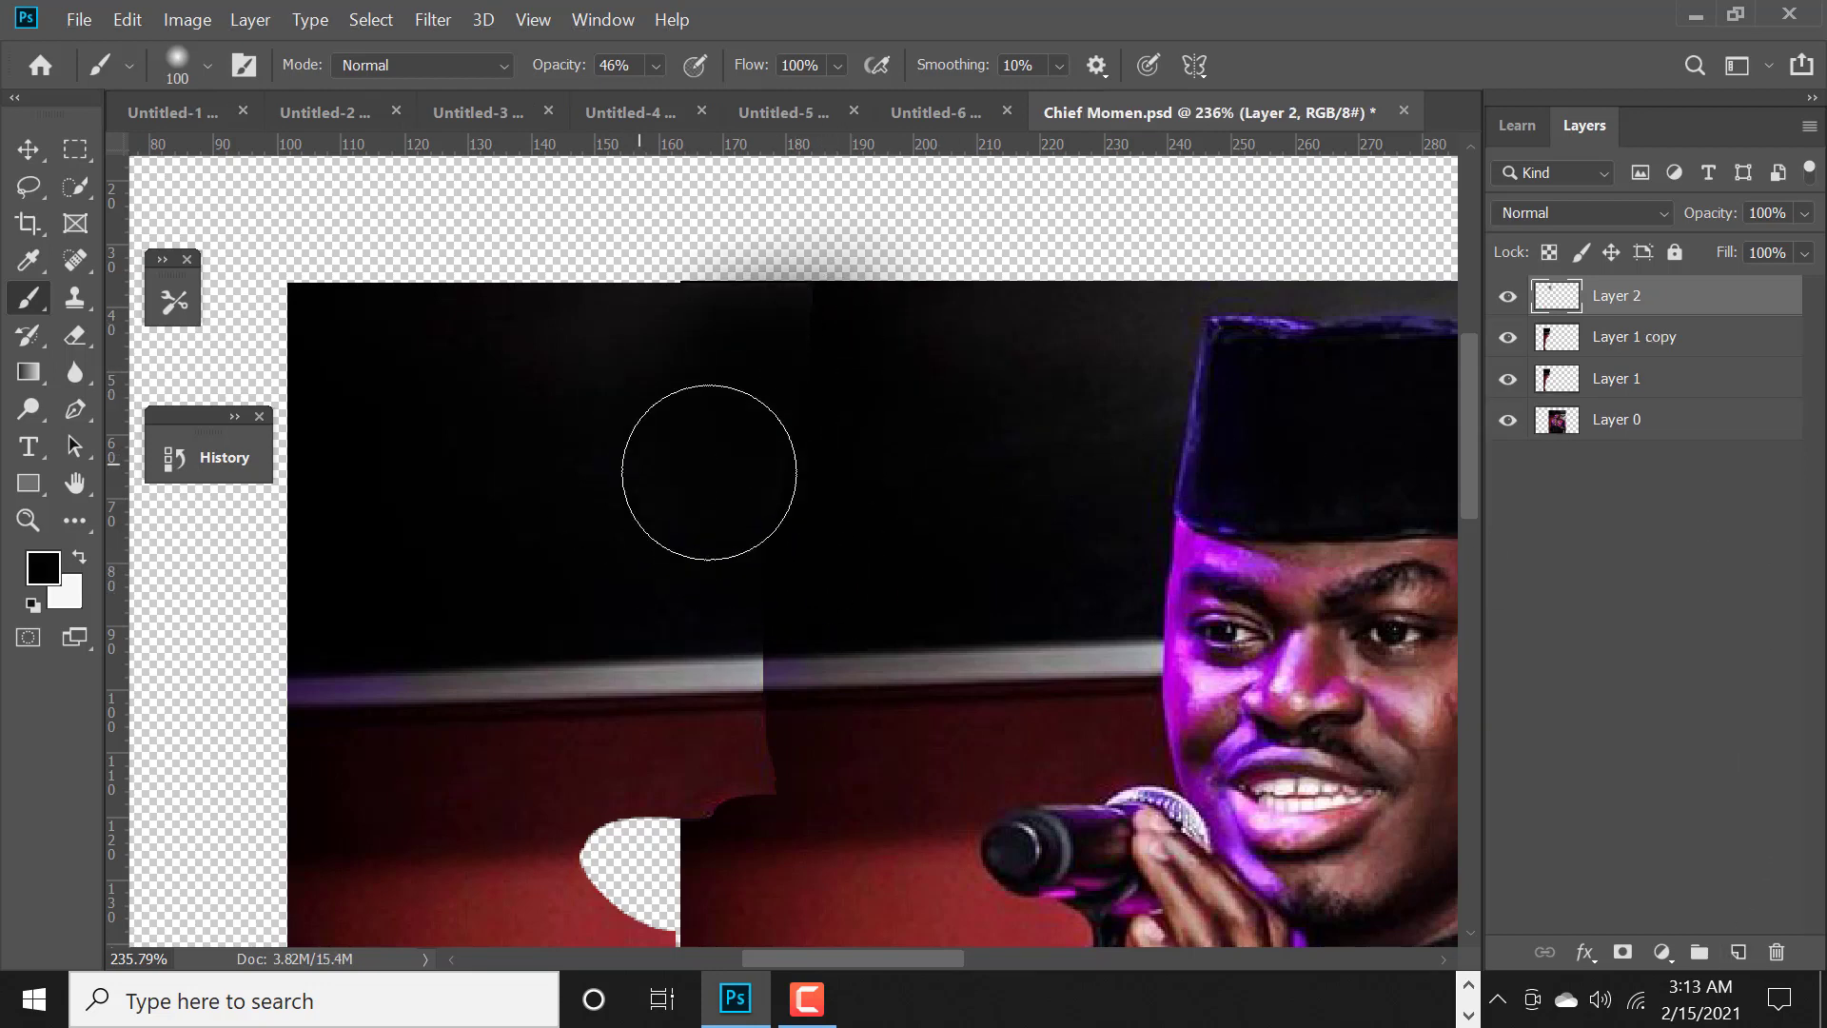
drag(603, 375, 873, 359)
- With a finer brush, darken the grey stripe's top edge and sample the stripe's purple
scroll(873, 359, down, 4)
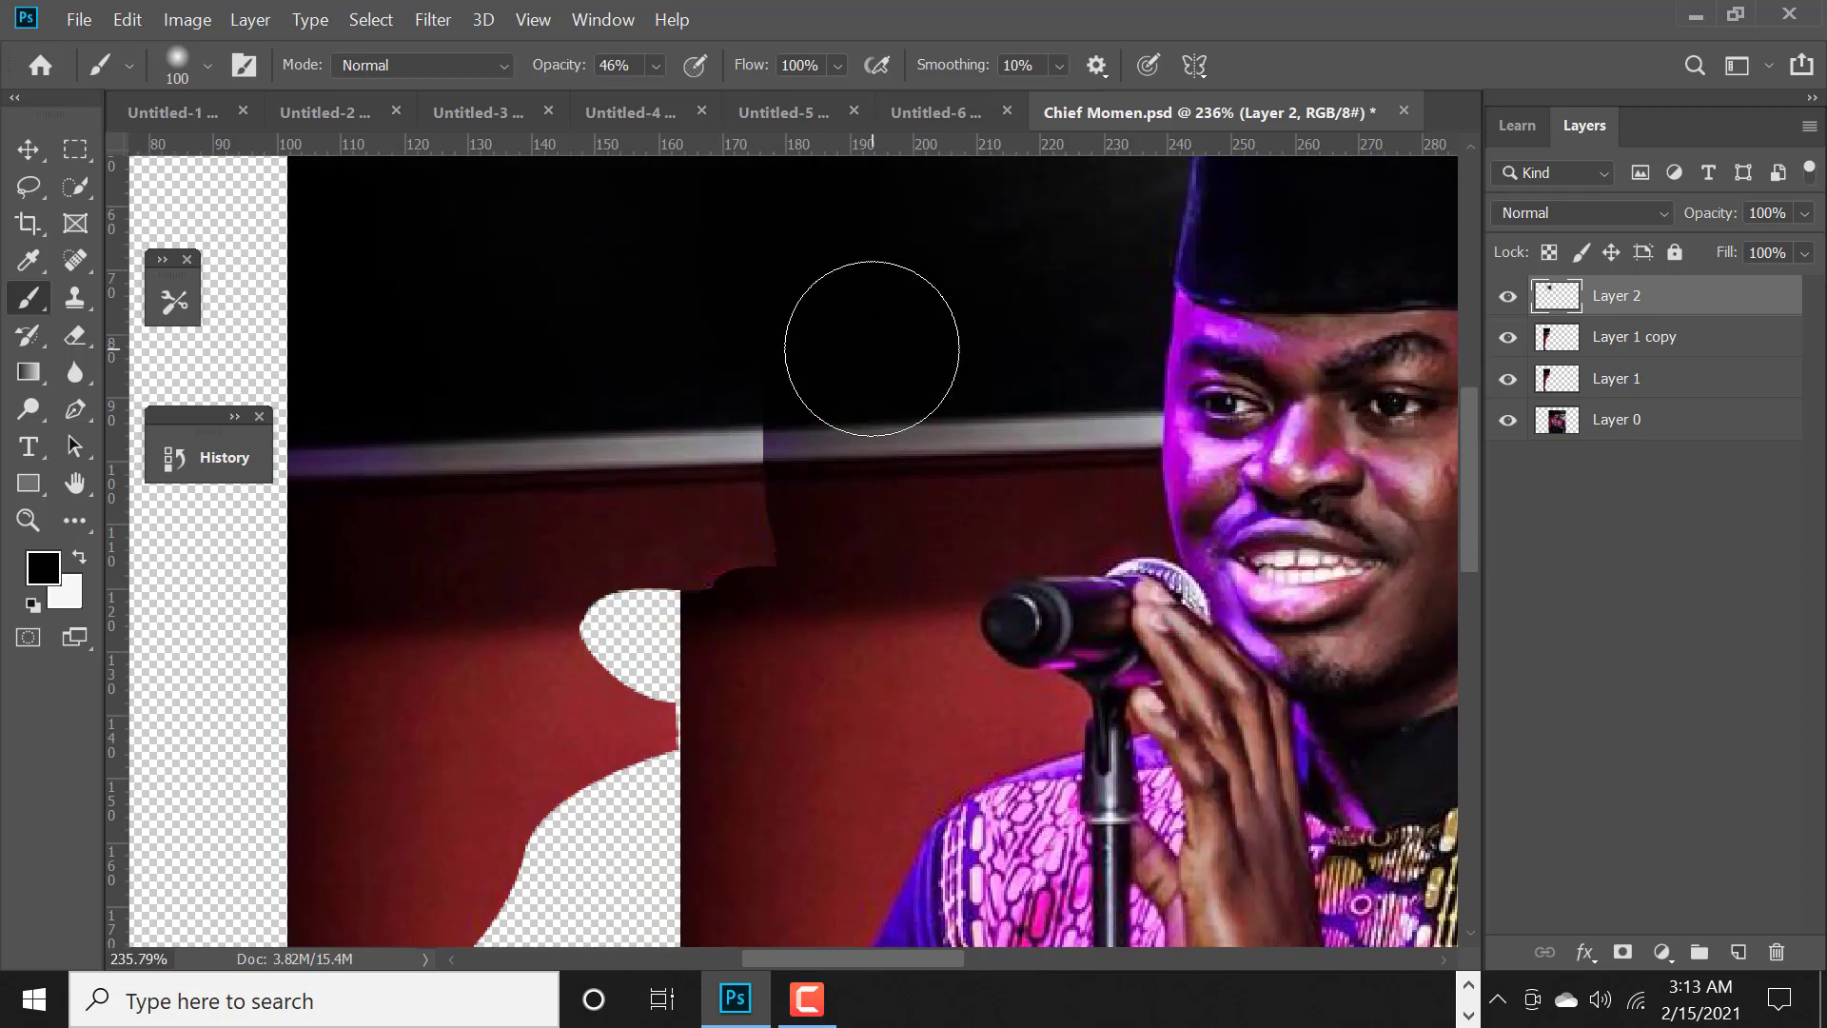
key(bracketleft)
key(bracketleft)
key(bracketleft)
scroll(767, 396, up, 2)
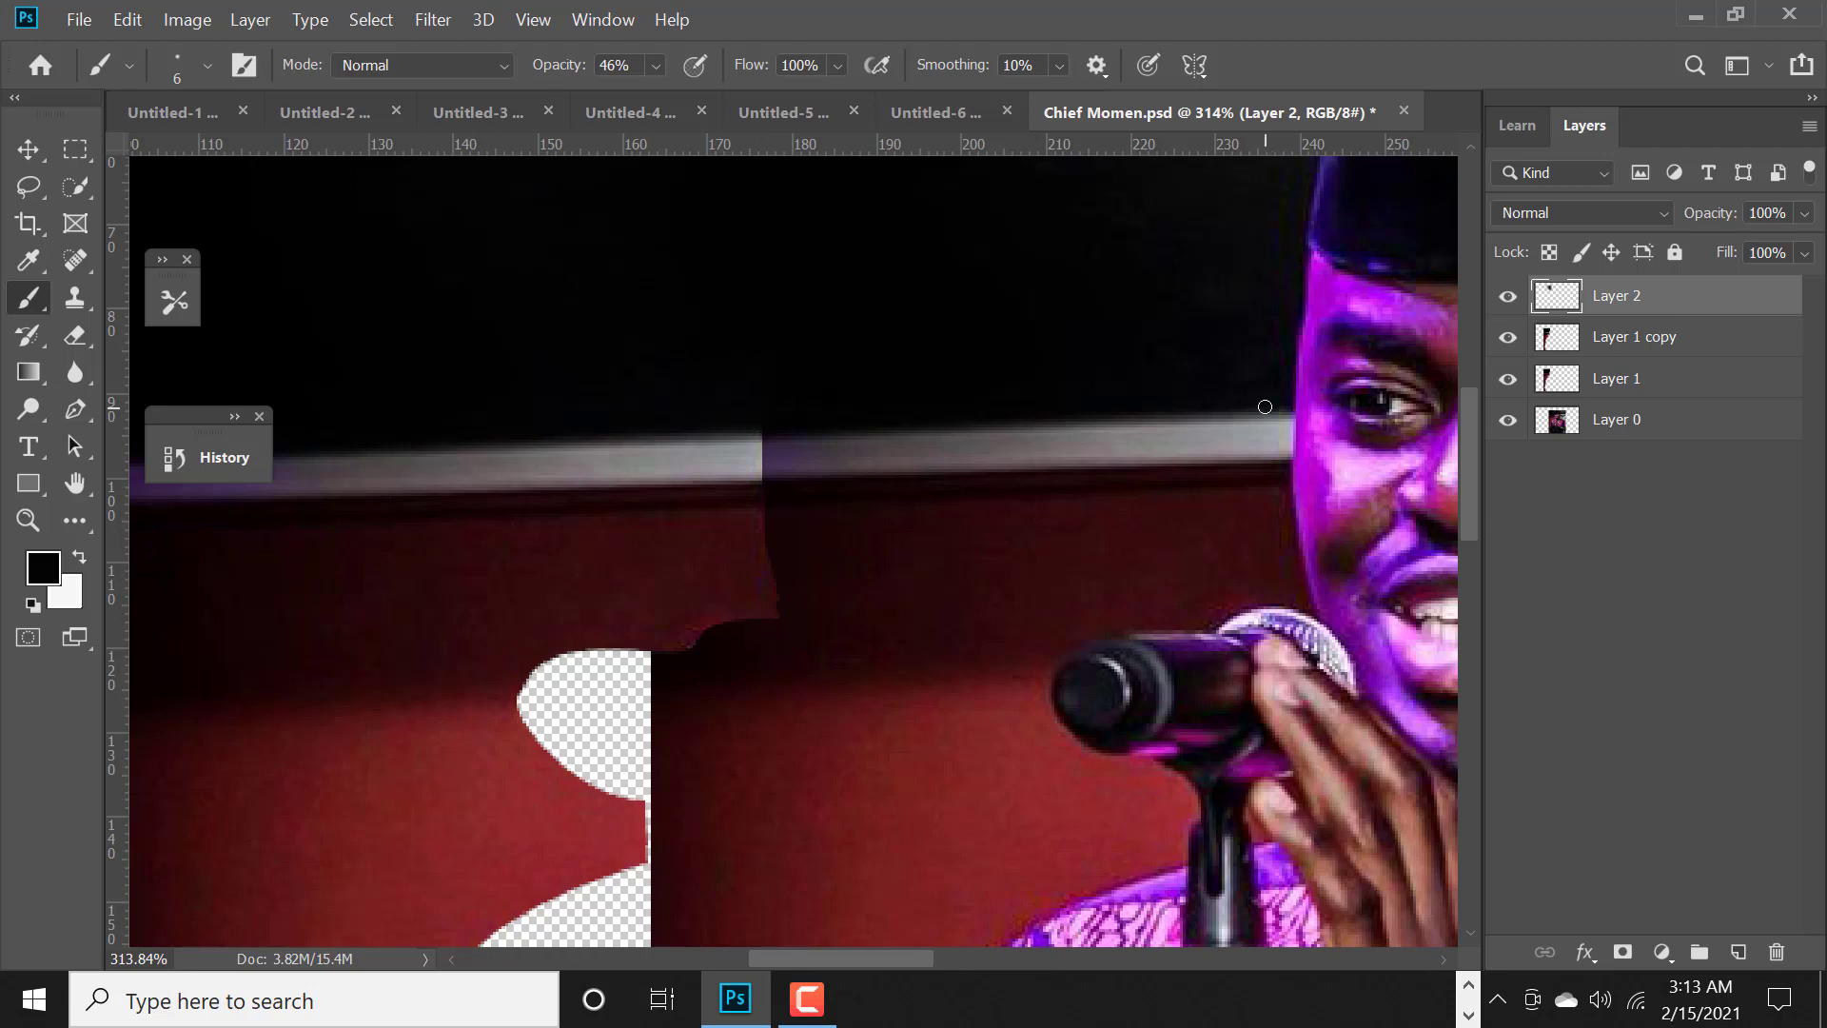
scroll(799, 432, left, 3)
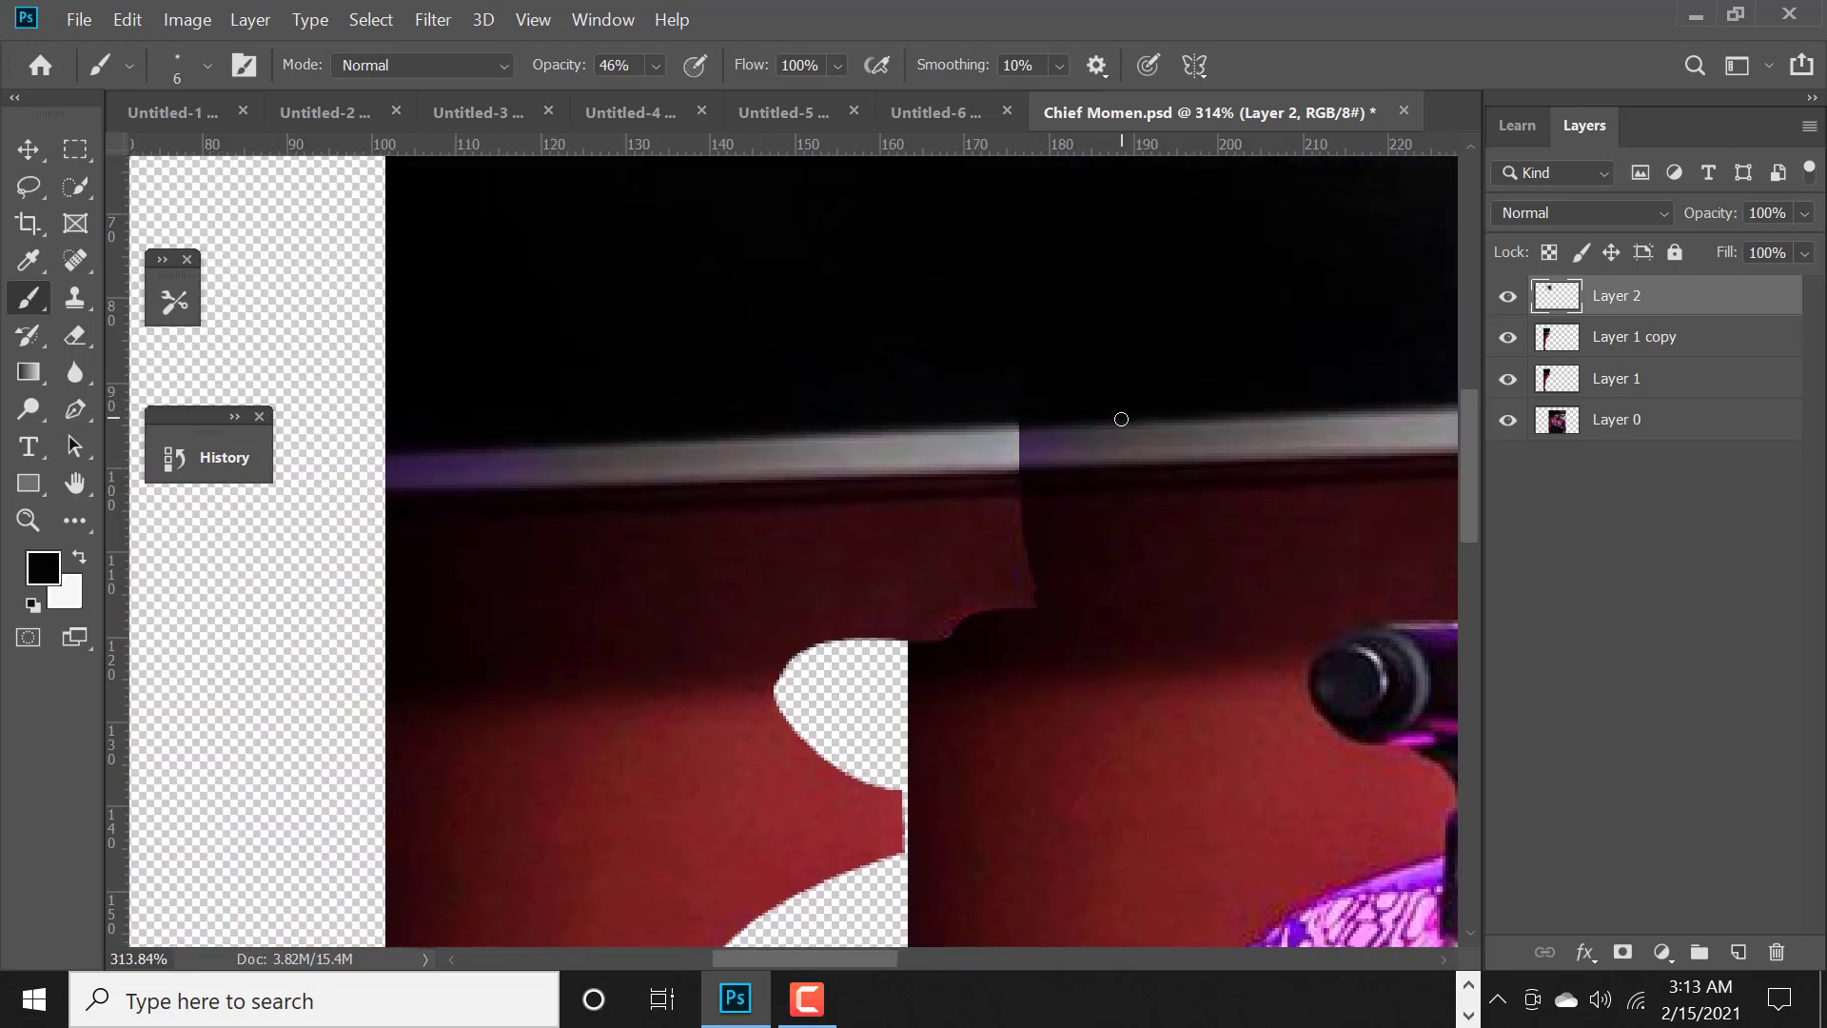
drag(1121, 419, 737, 423)
scroll(952, 417, down, 1)
scroll(1053, 421, right, 2)
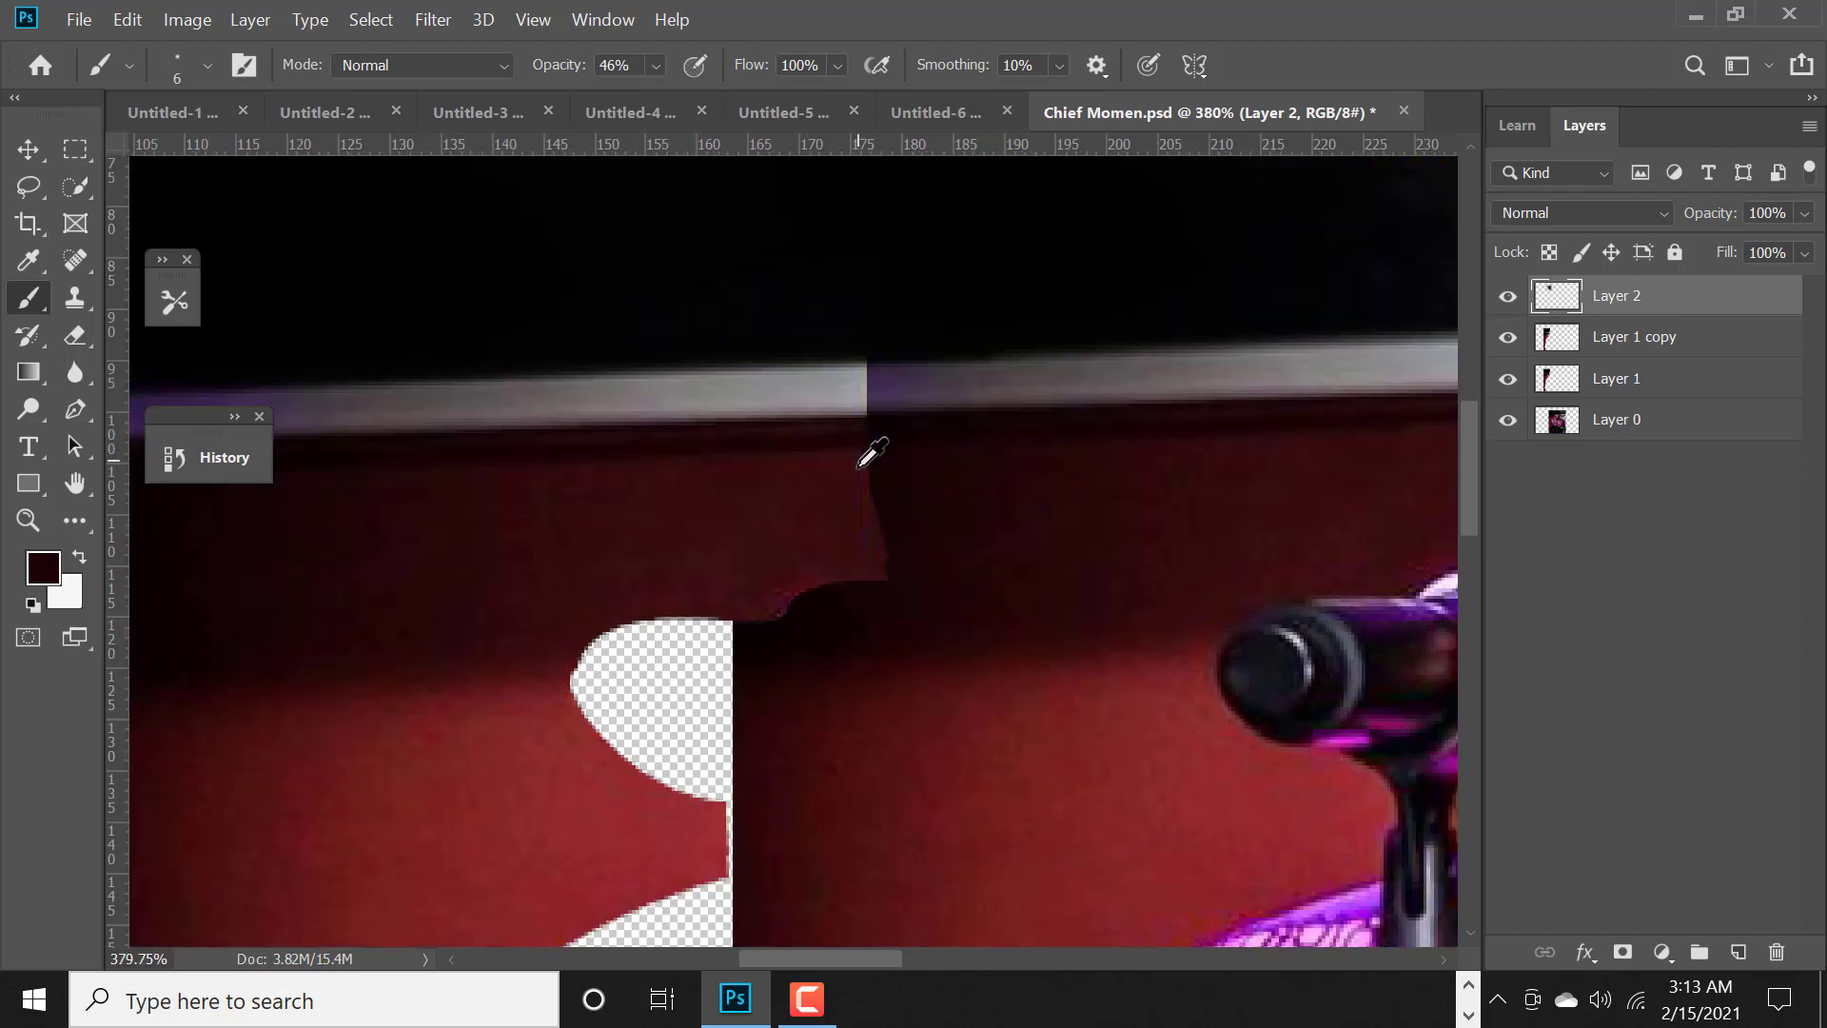
scroll(869, 448, up, 2)
alt+click(910, 406)
alt+scroll(904, 409, down, 2)
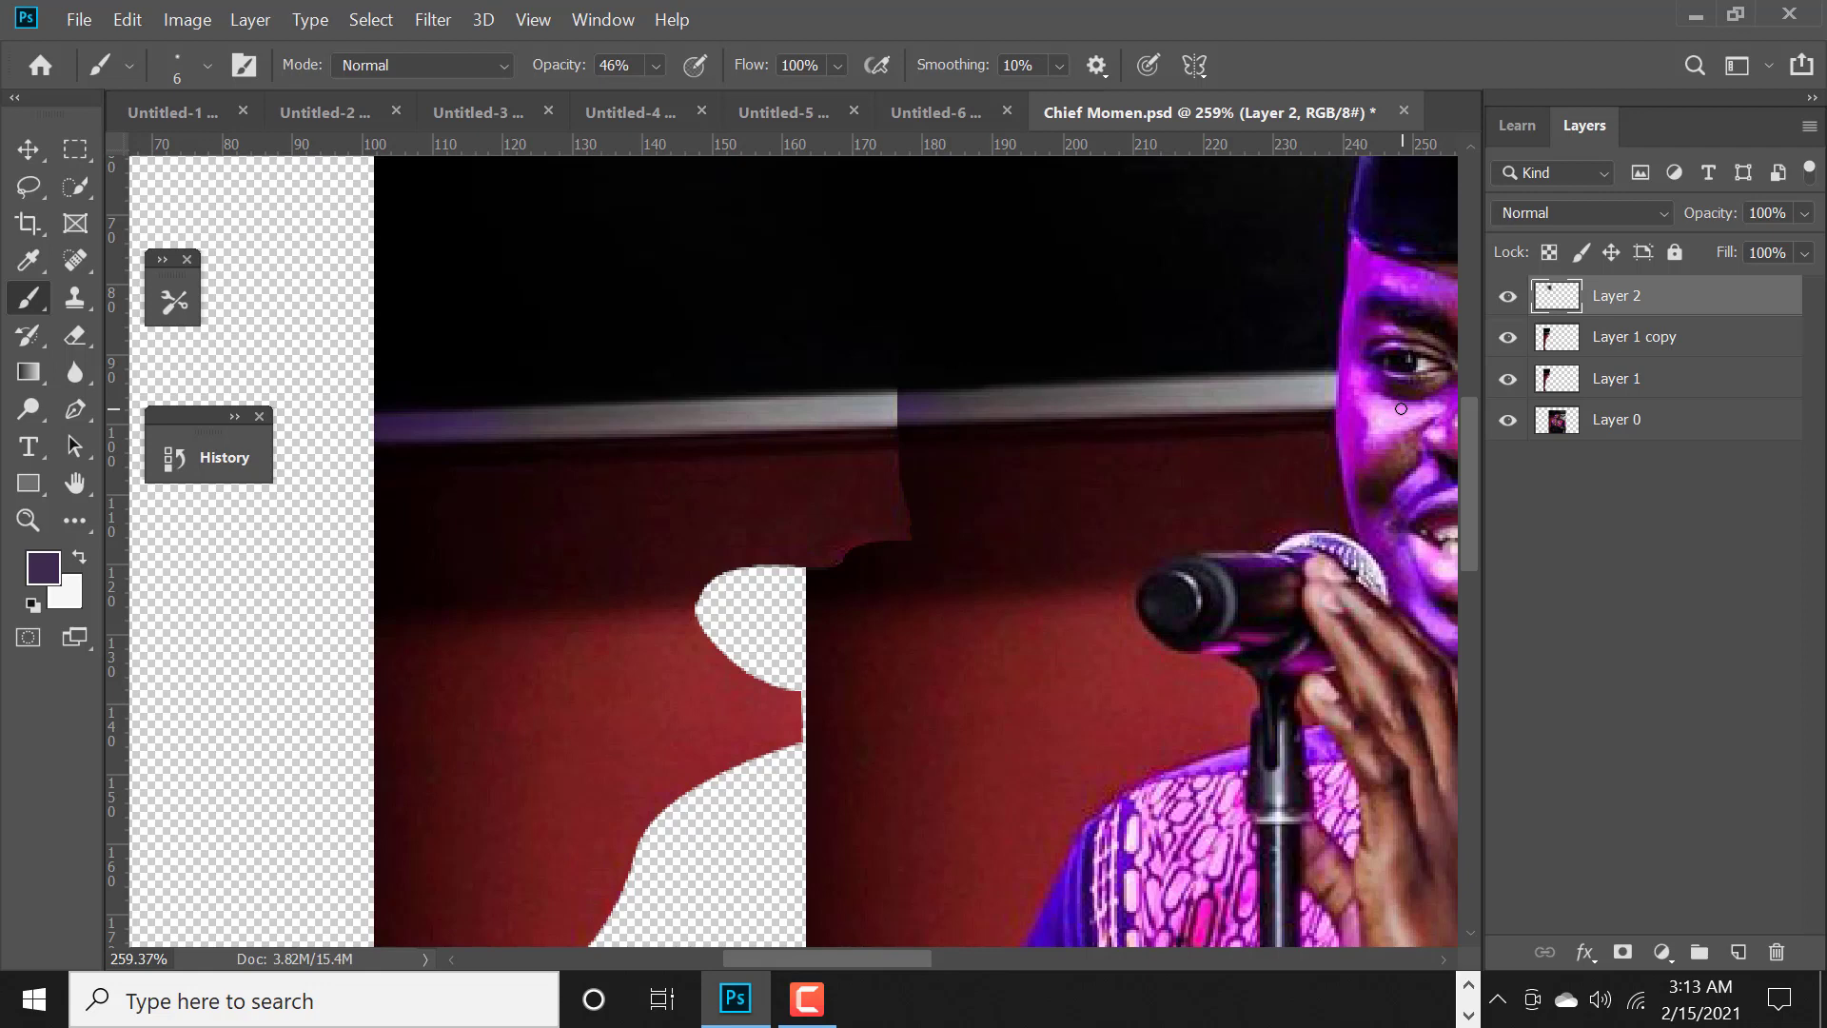
- Make Layer 0 active and marquee a length of grey stripe near the face
click(1626, 431)
key(m)
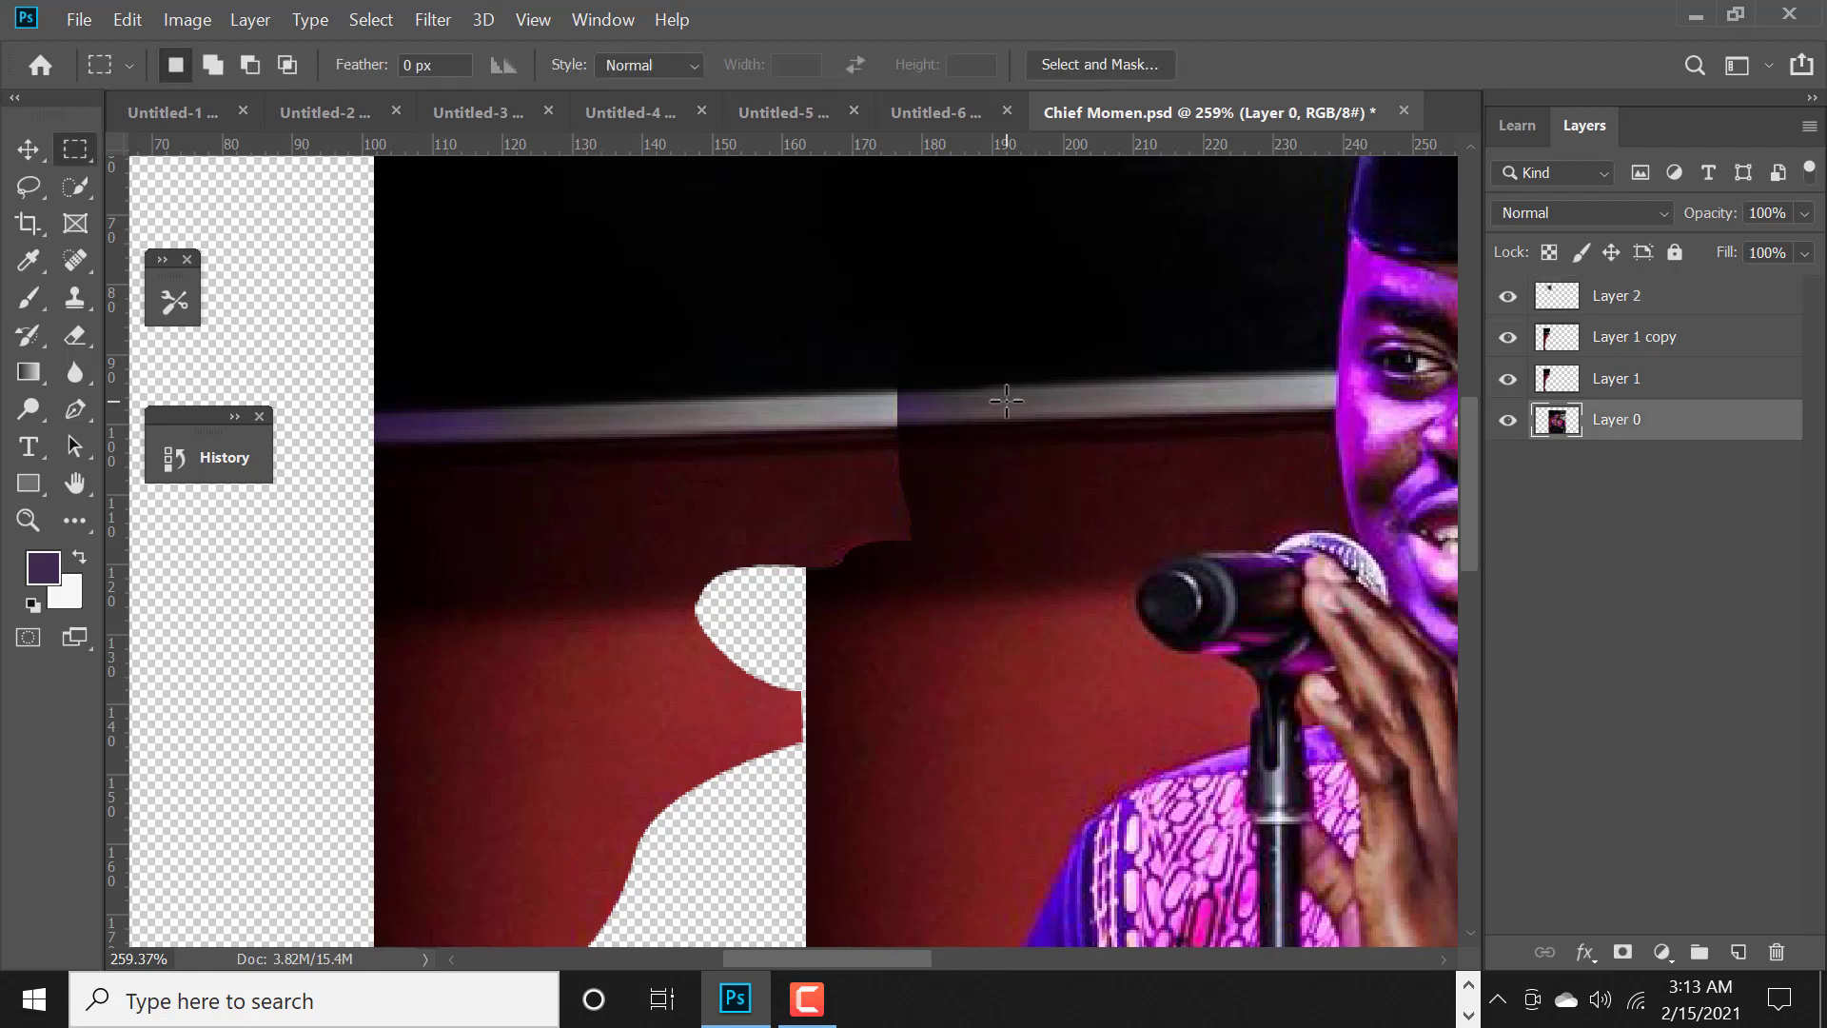
drag(1088, 388, 1309, 418)
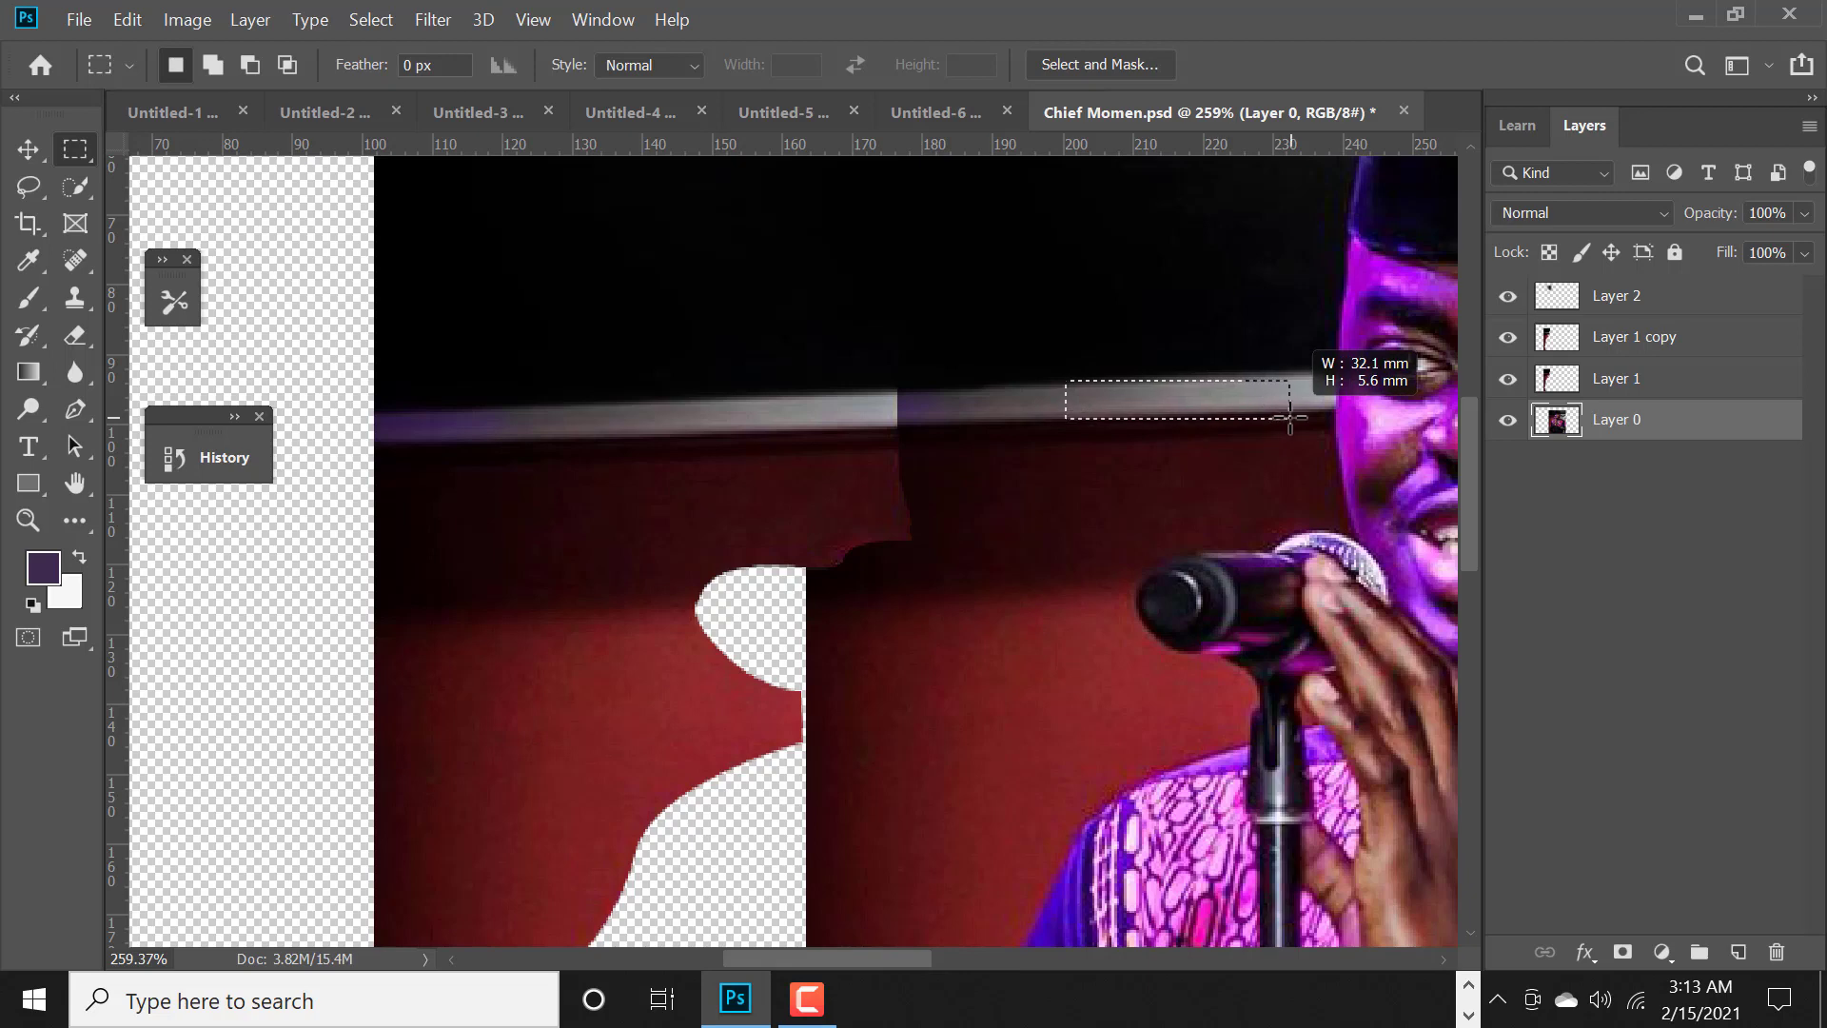
- Outline a grey stripe section with the Pen tool and copy it to a new layer
key(p)
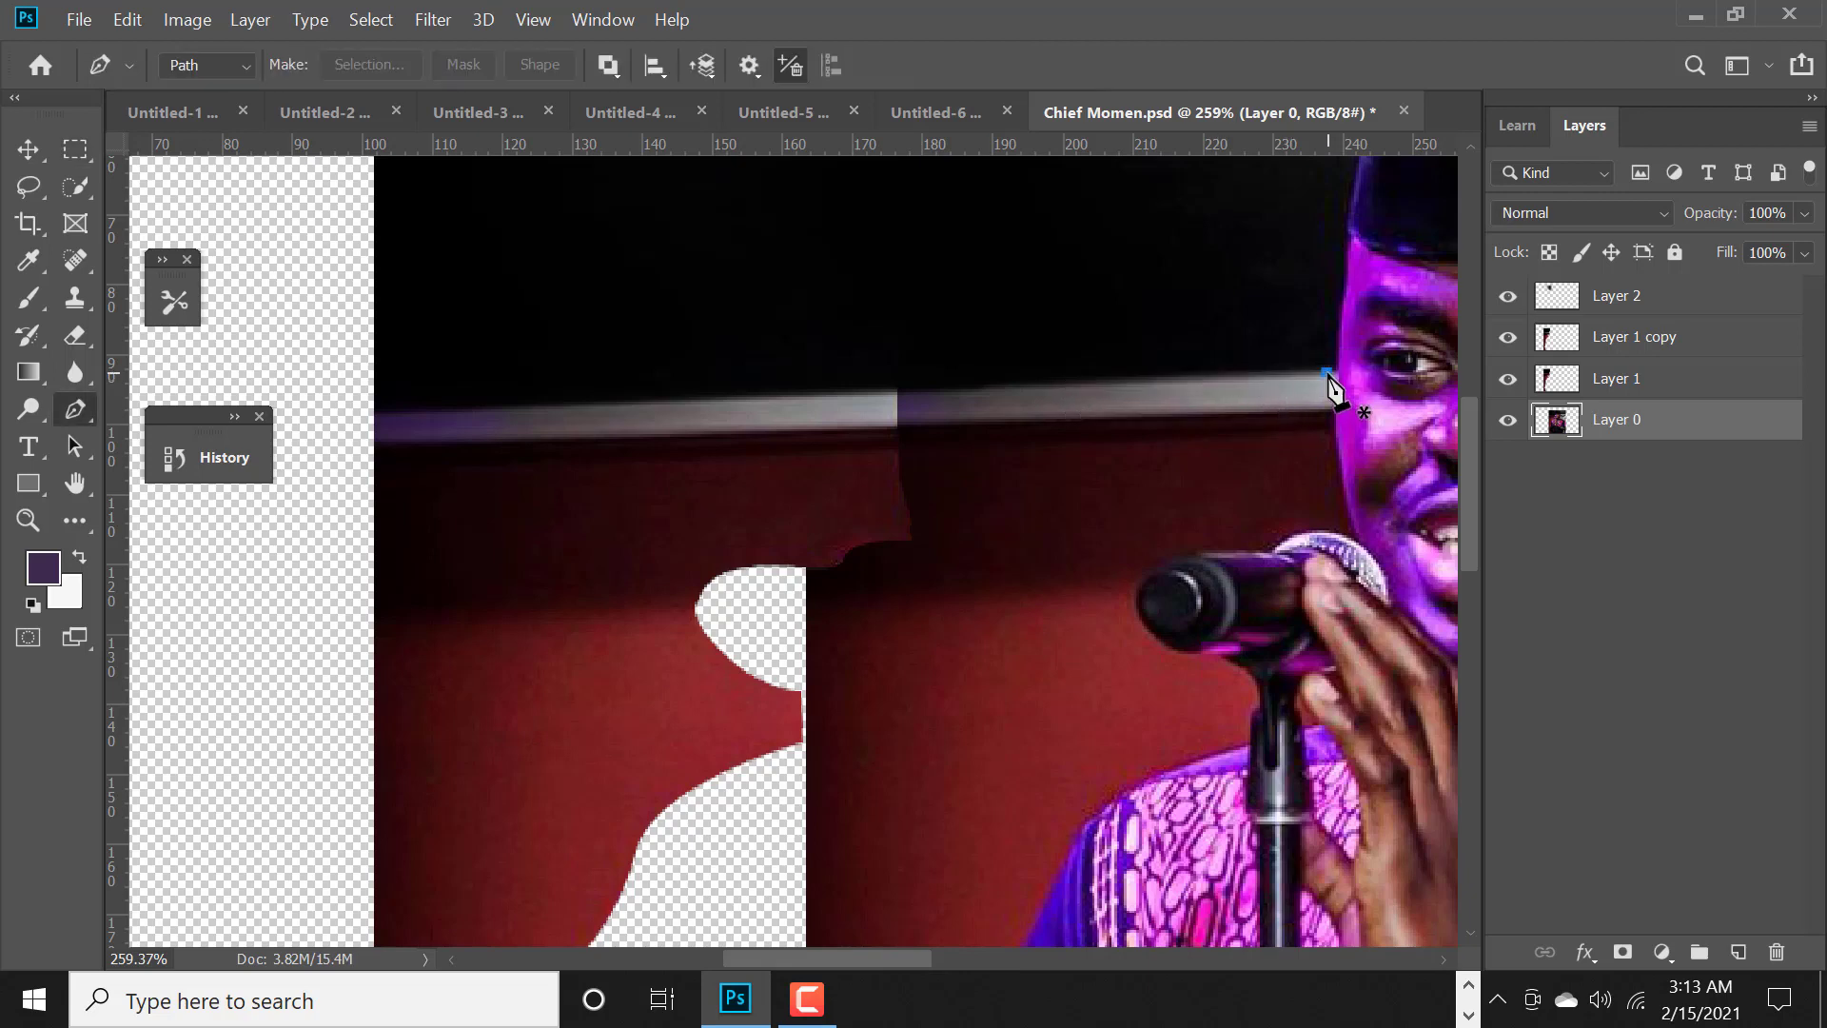
click(1328, 372)
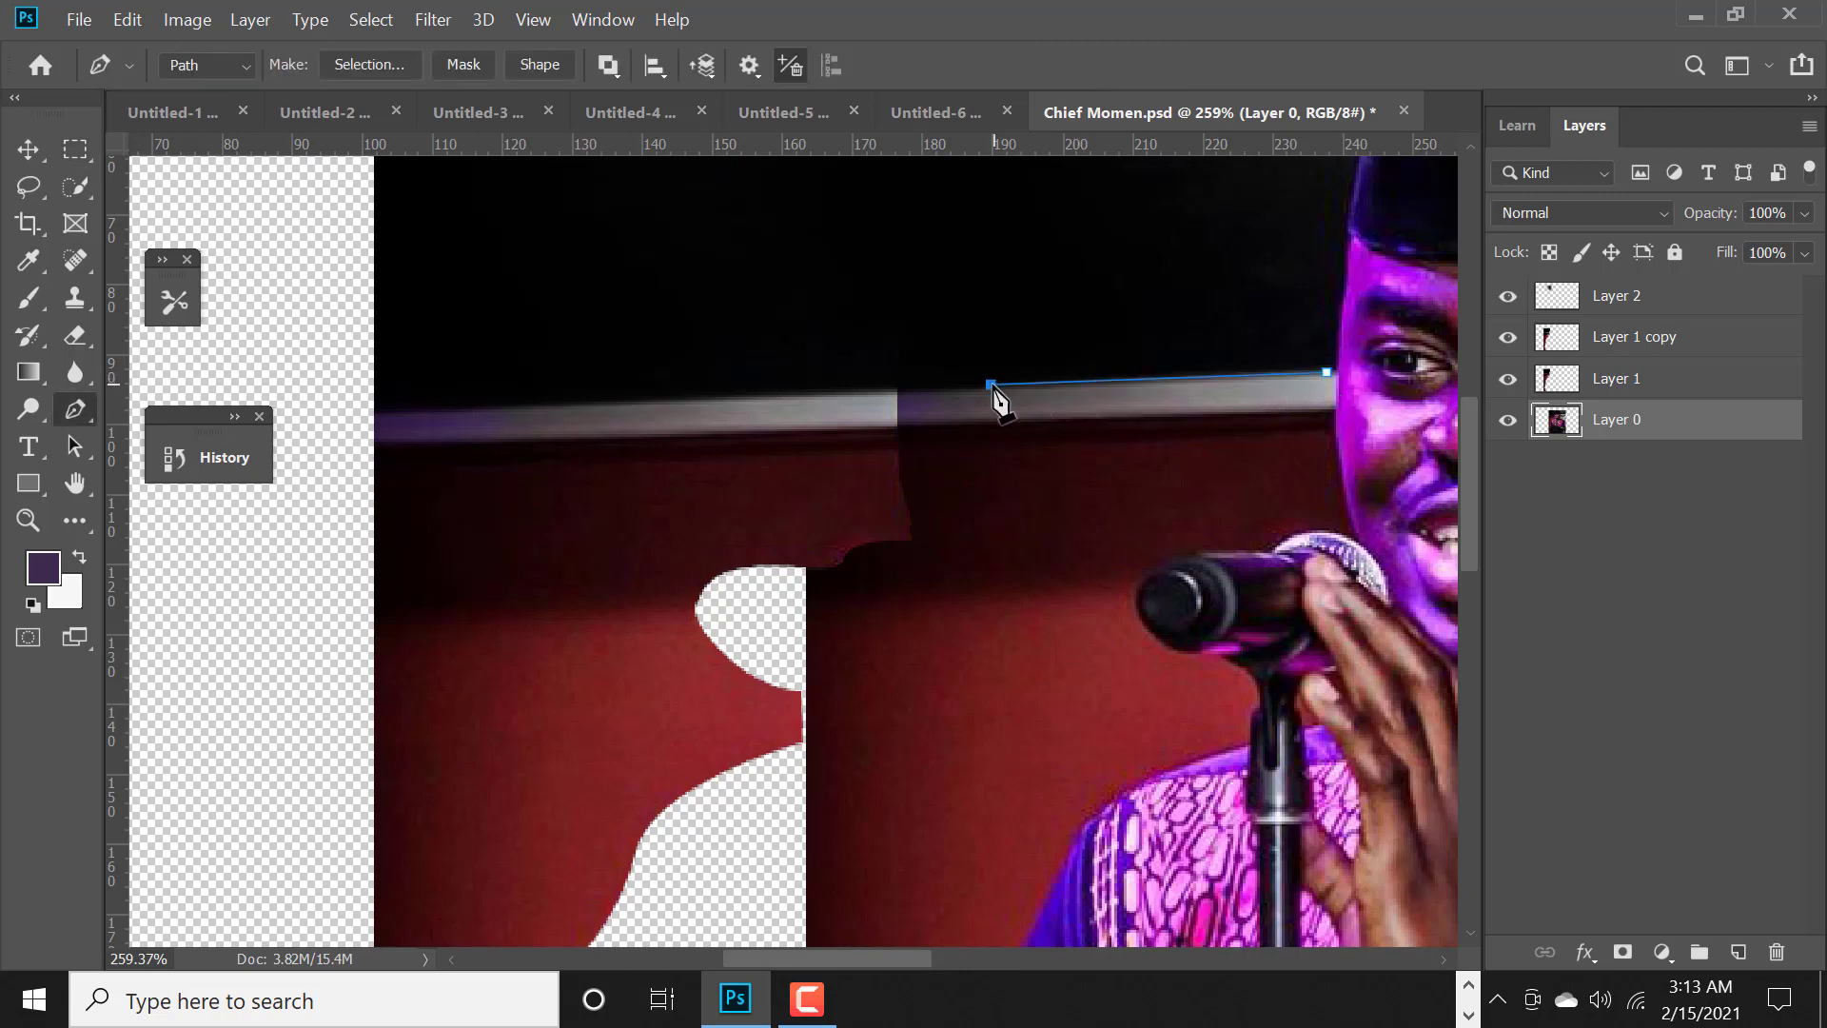
click(989, 448)
click(1330, 432)
click(1332, 378)
key(ctrl+Return)
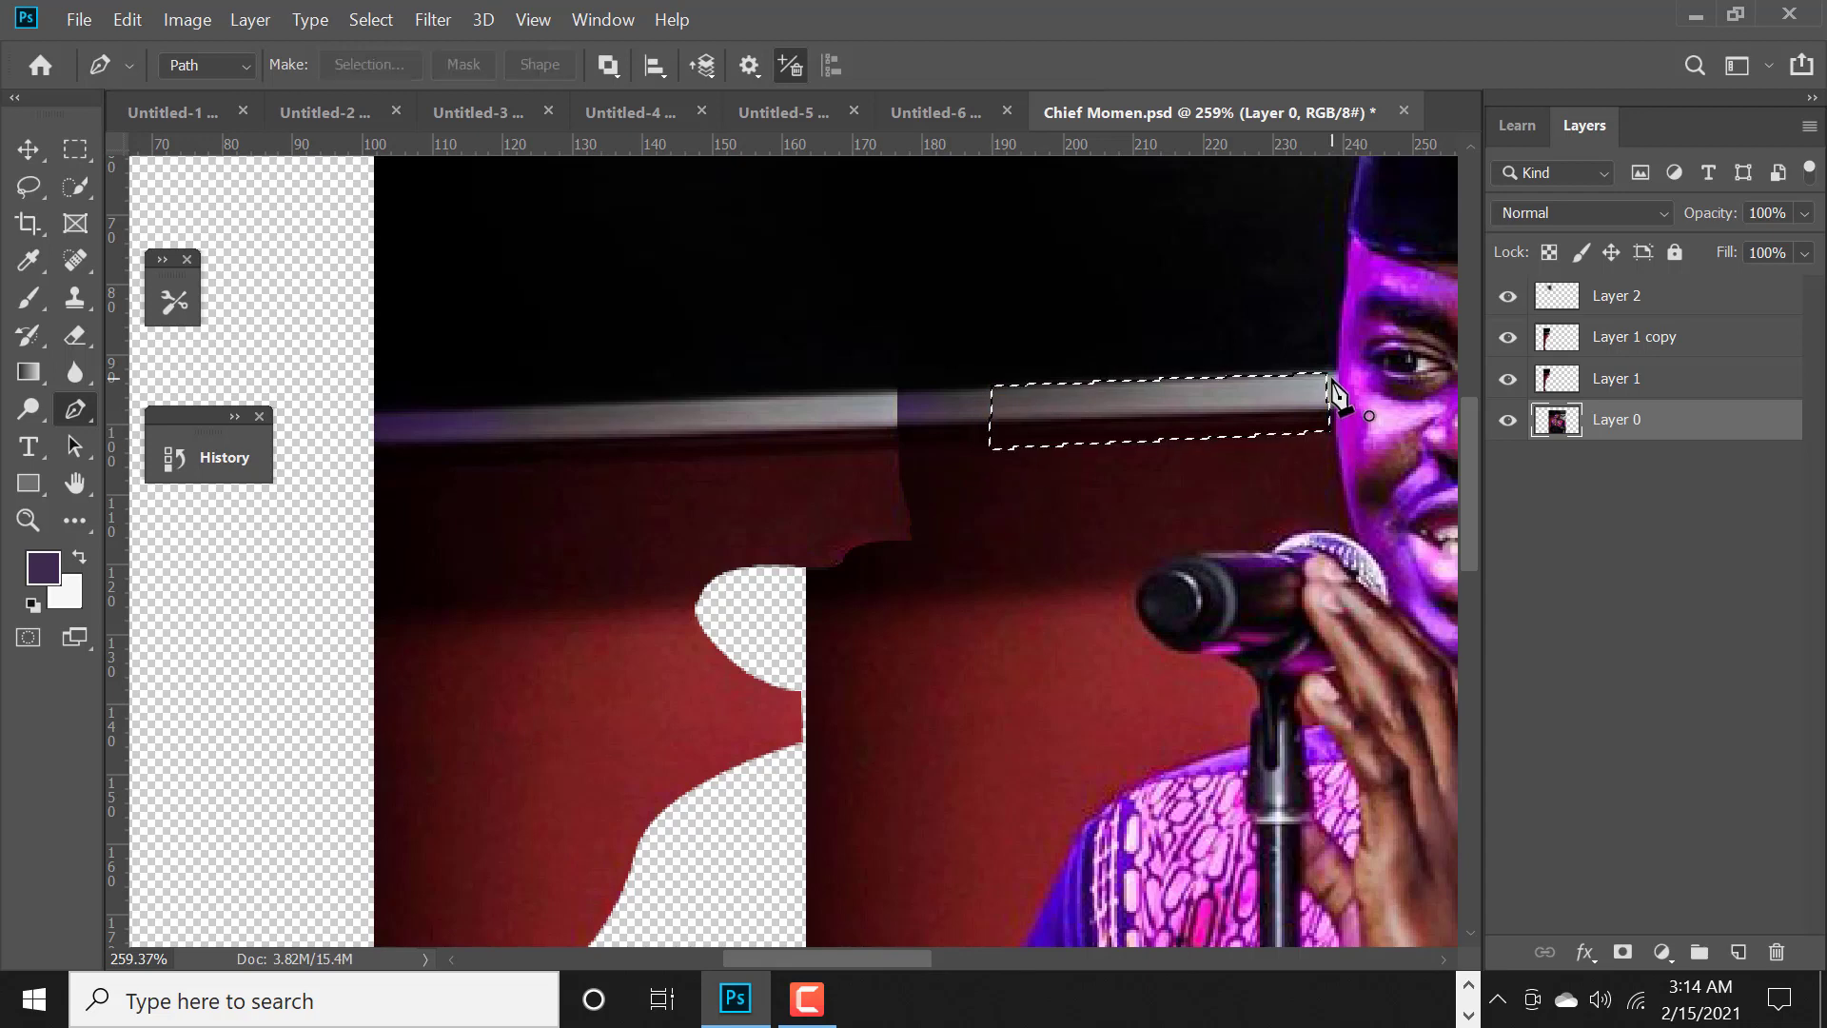
key(ctrl+j)
- Slide the stripe copy left over the seam, save, and nudge it down slightly
key(v)
mouse_move(1618, 420)
mouse_down()
mouse_move(1594, 357)
mouse_move(1609, 291)
mouse_up()
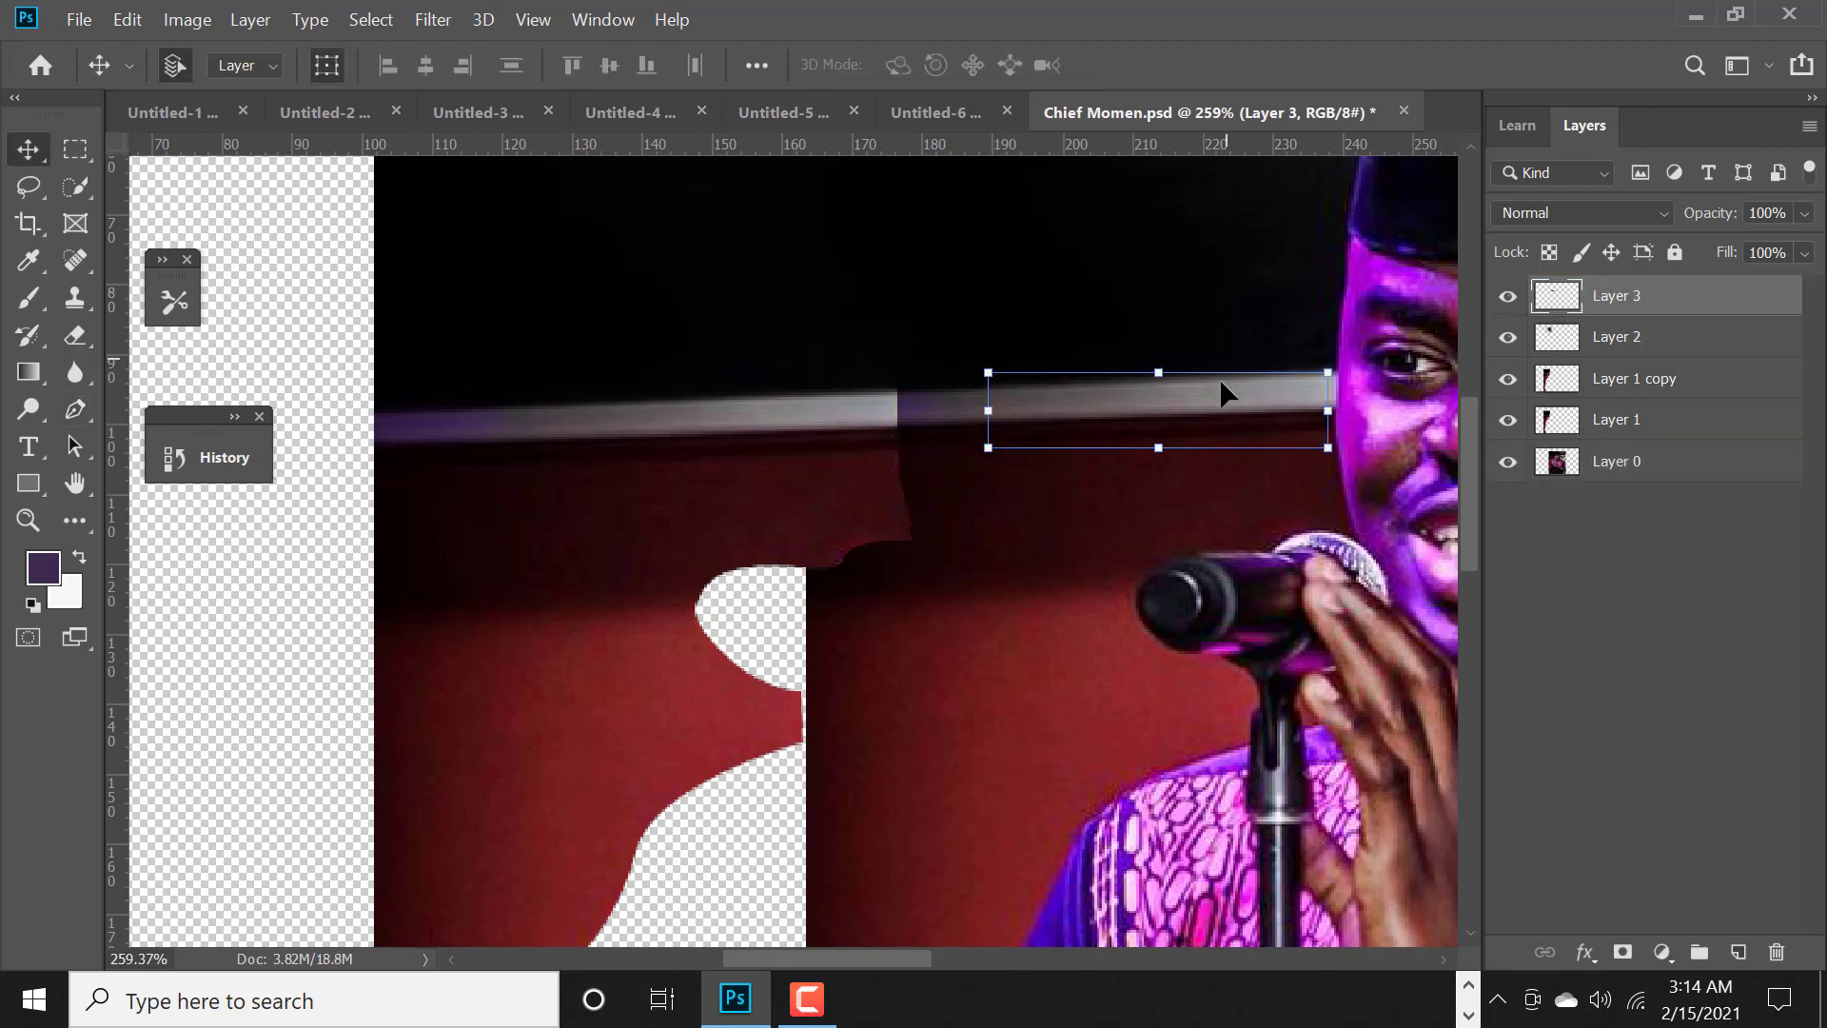
drag(1219, 379, 990, 409)
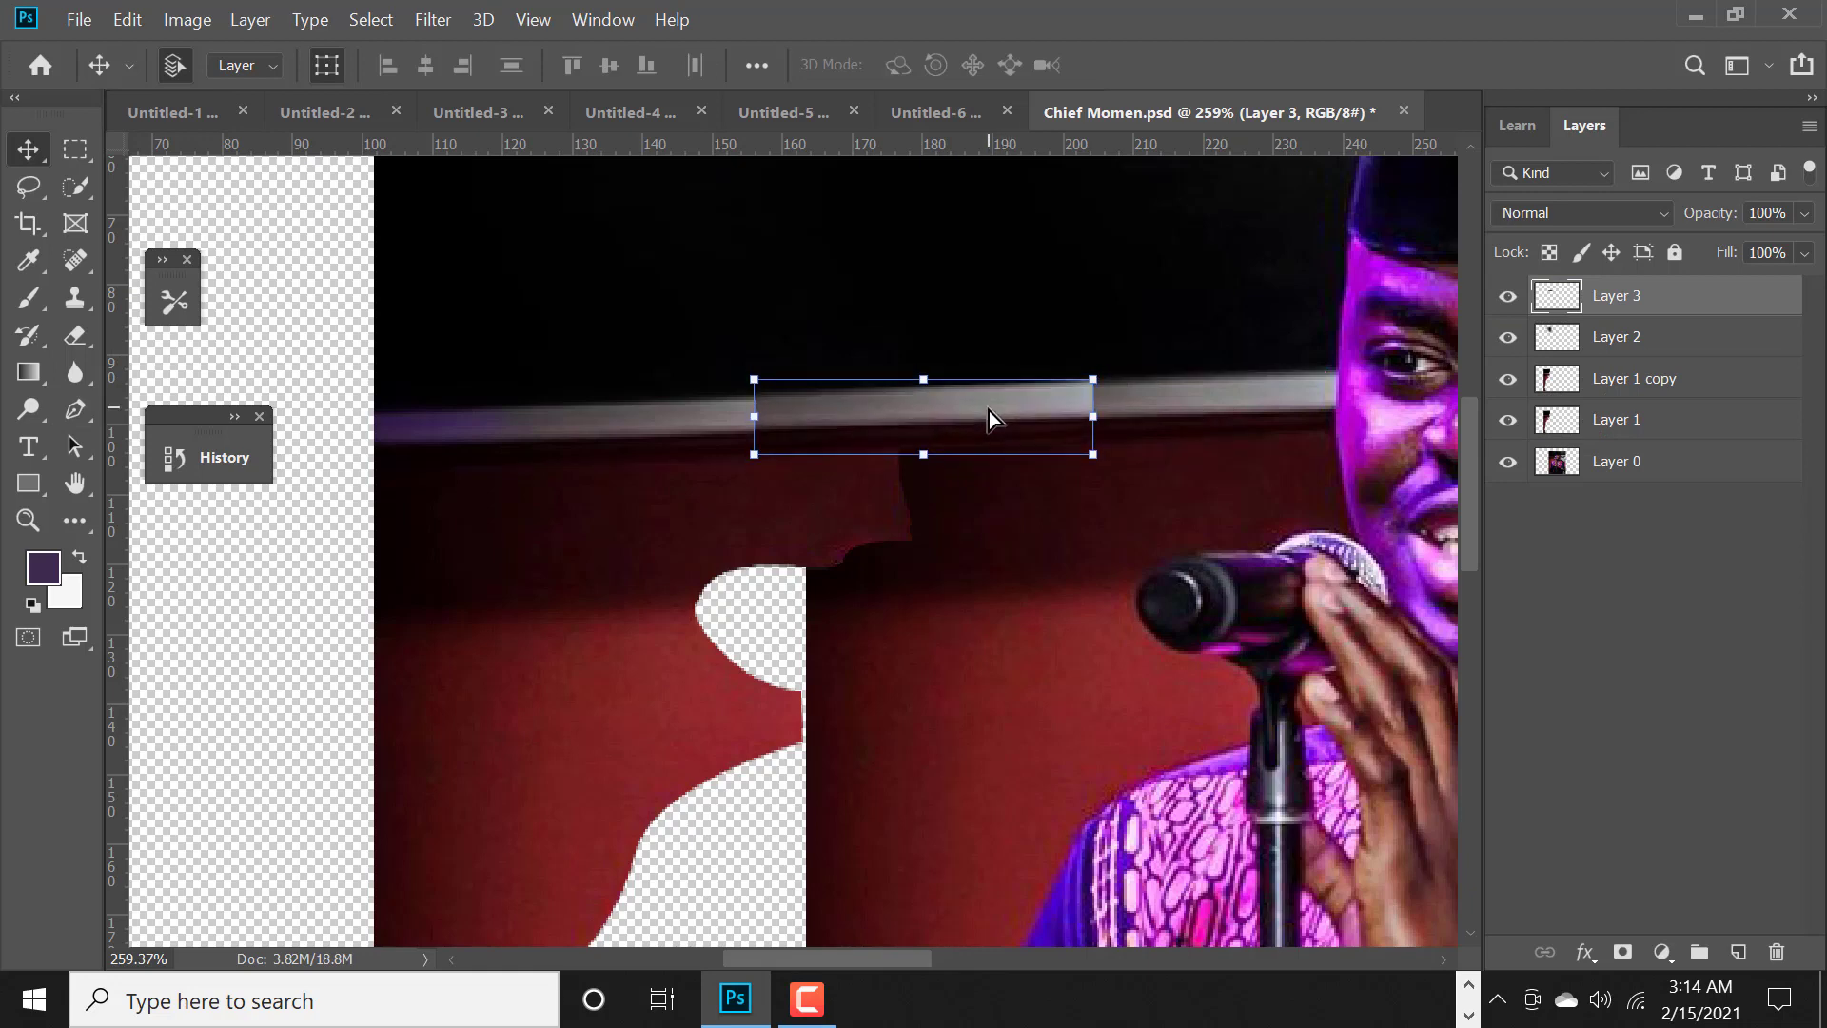
key(ctrl+s)
click(323, 72)
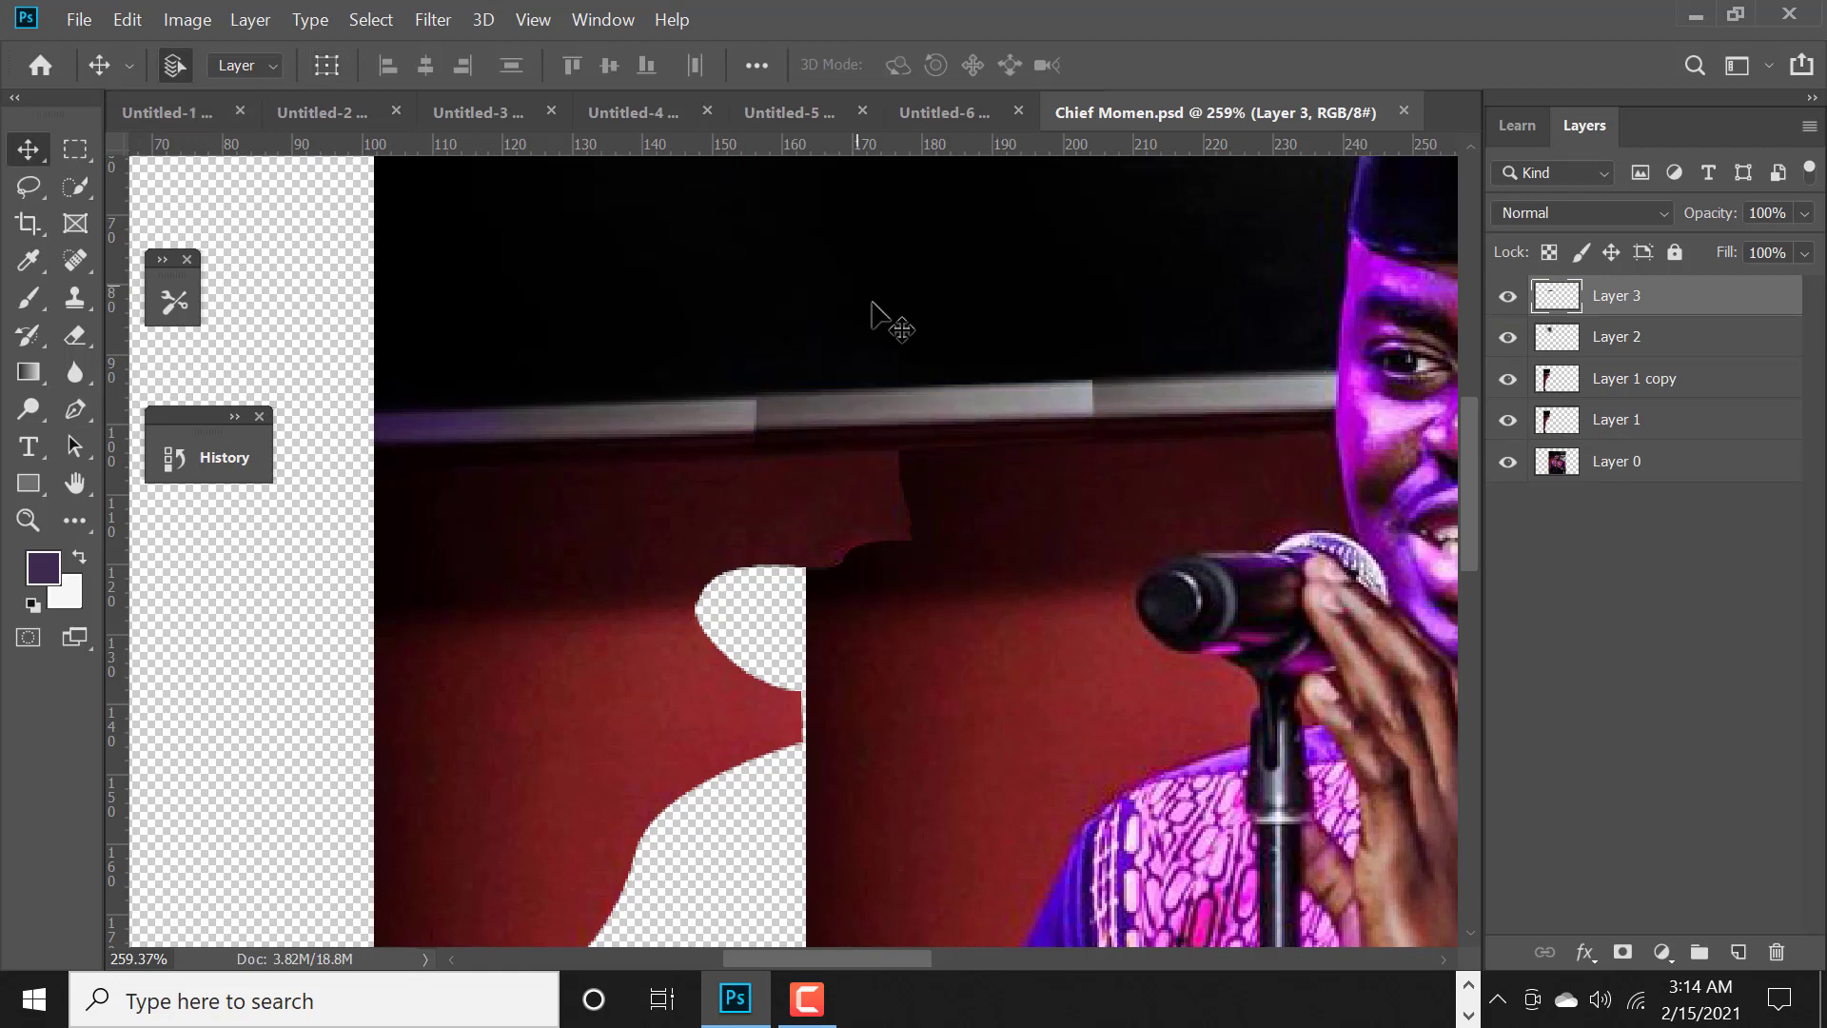
key(Down)
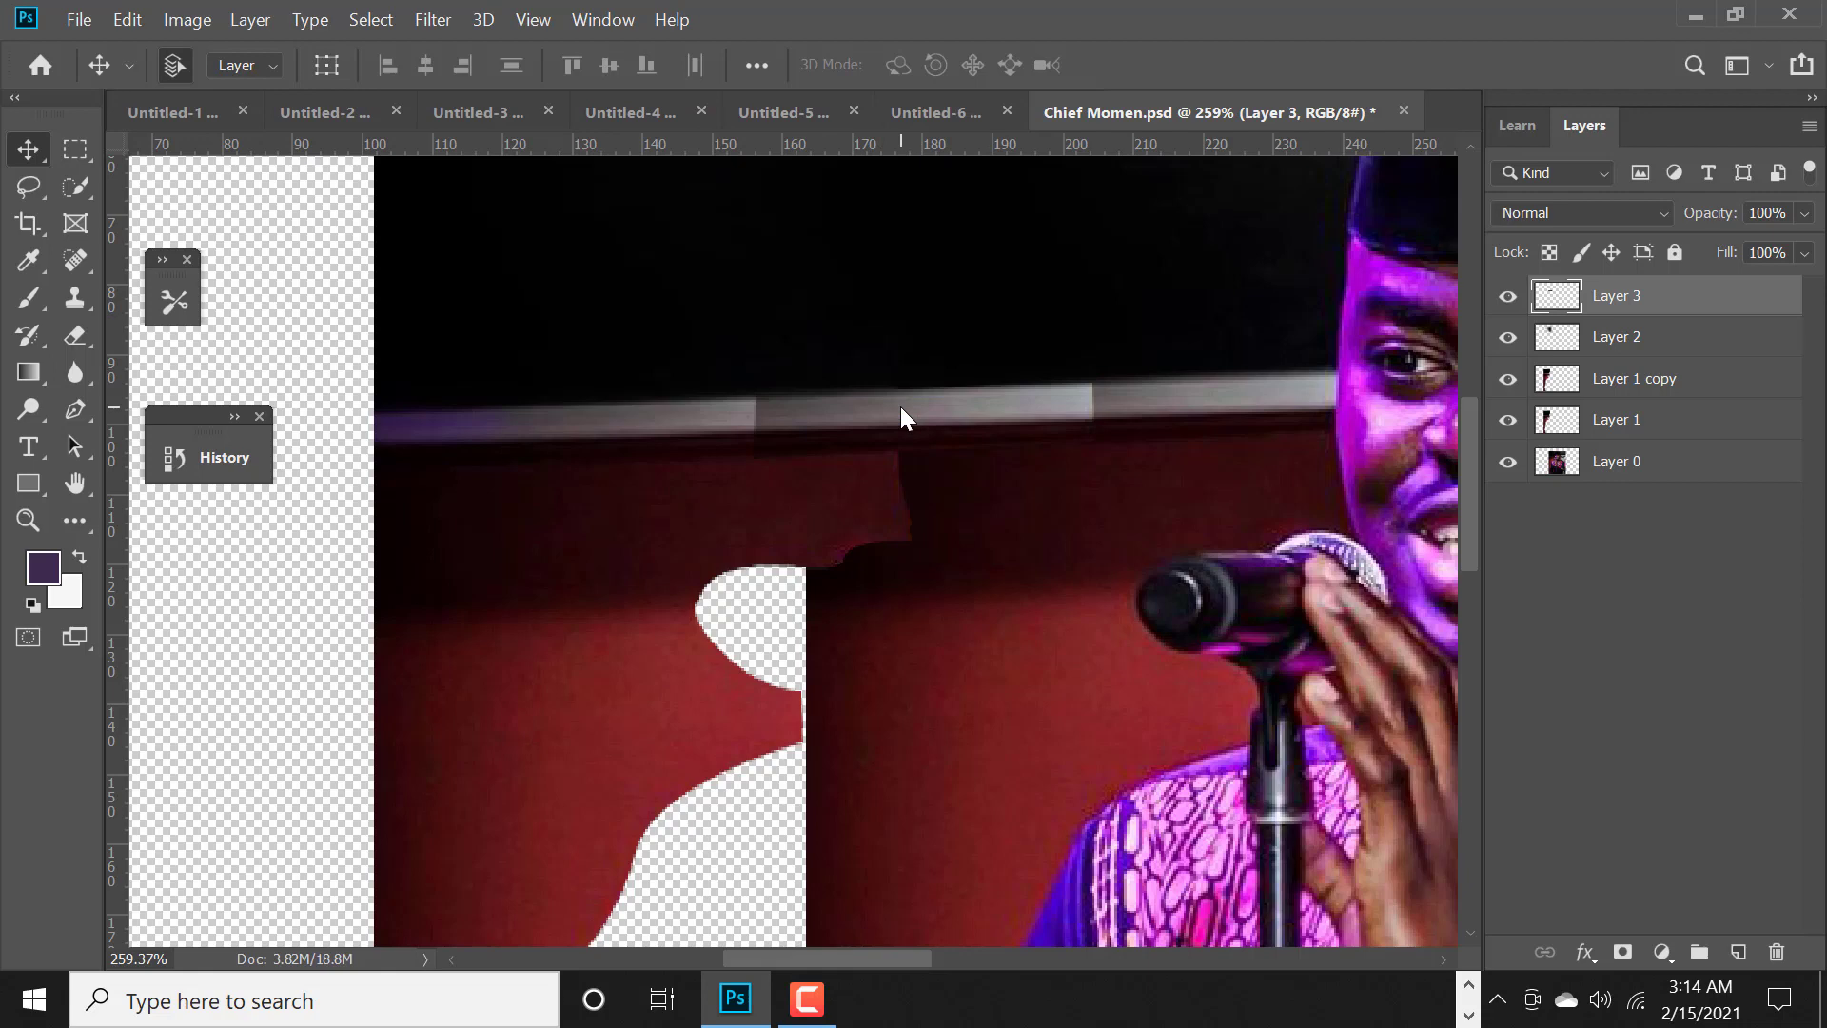
- Add a layer mask to the stripe patch and paint black to hide its lighter edge
key(b)
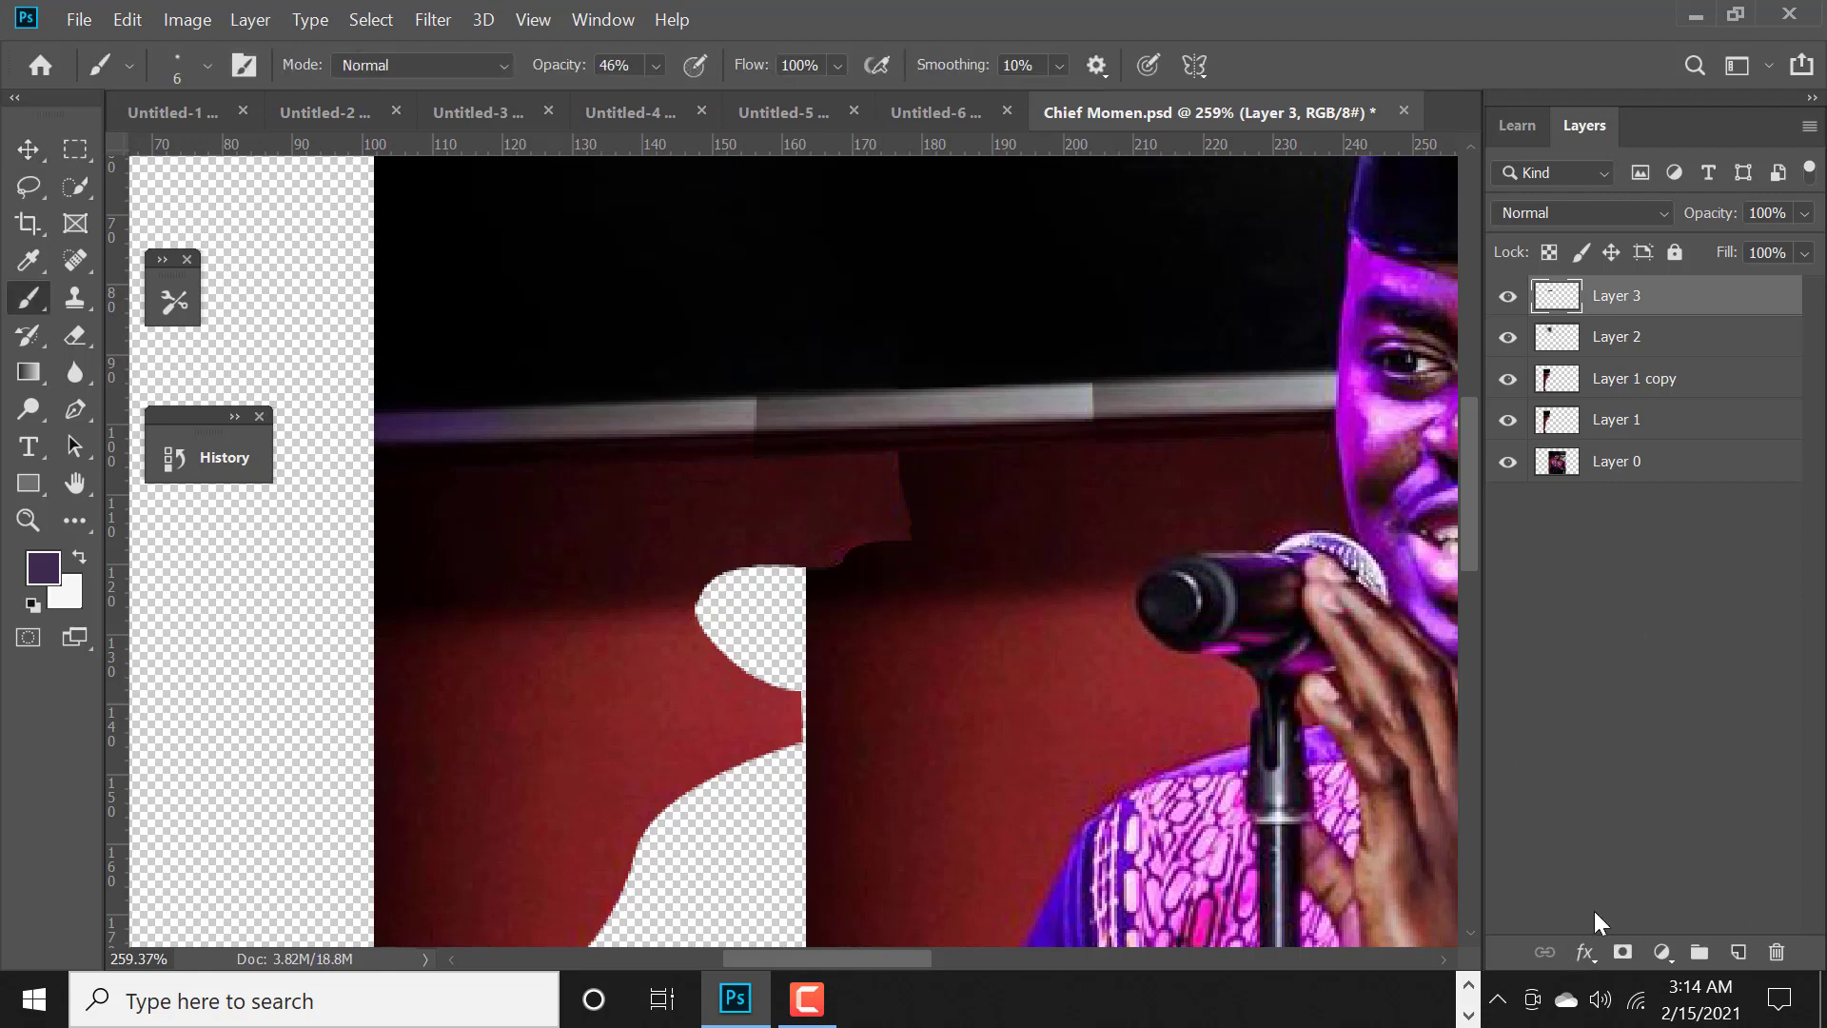
click(1623, 952)
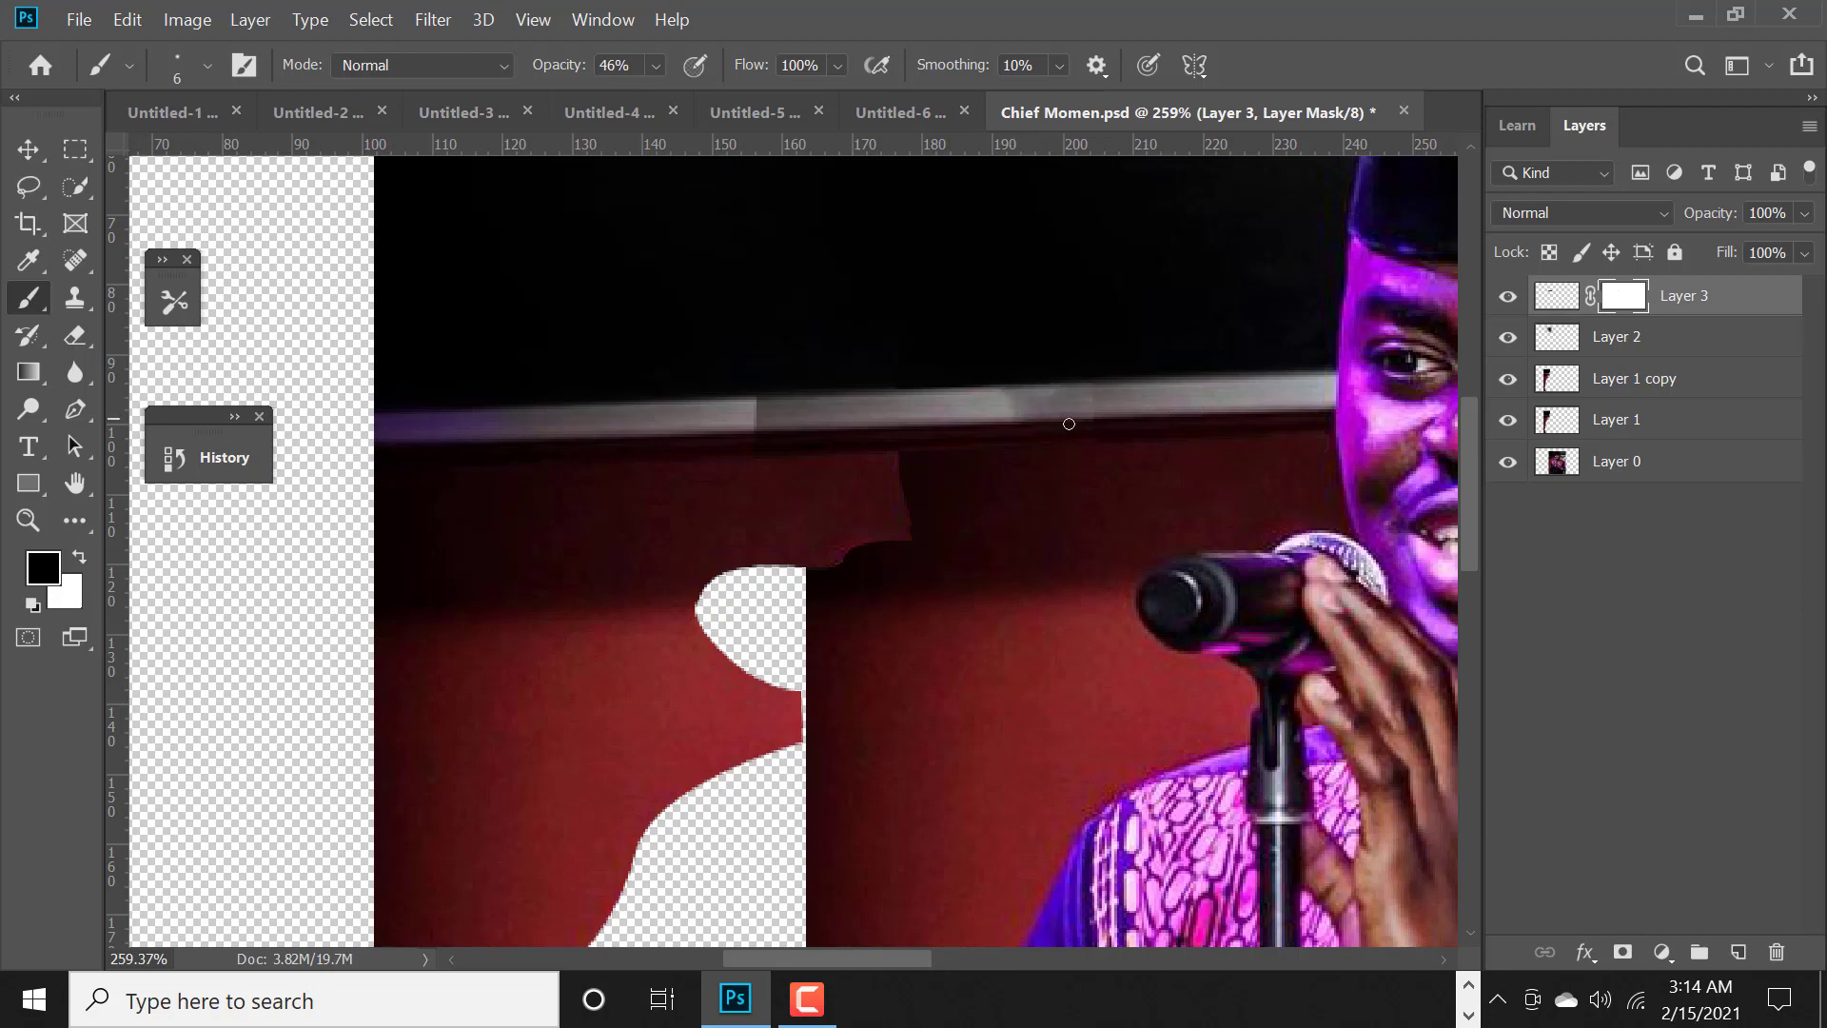
drag(999, 401, 1200, 405)
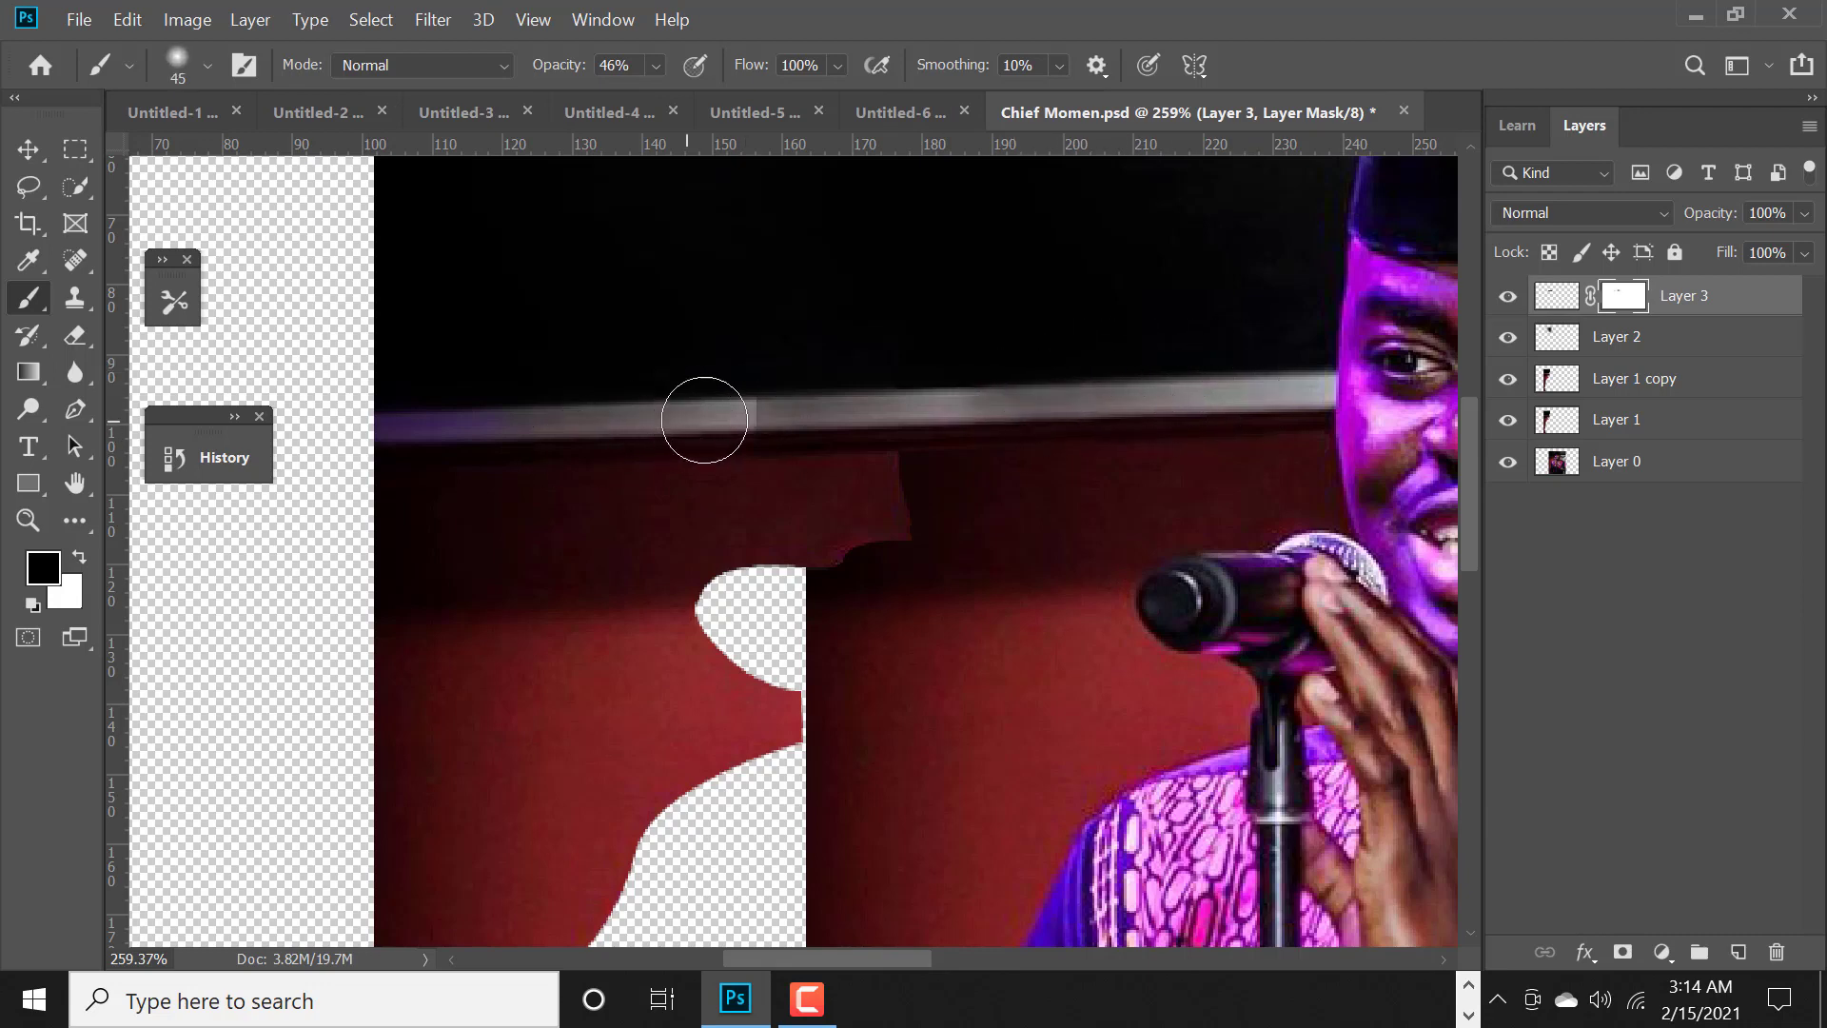
scroll(688, 419, down, 2)
scroll(692, 435, up, 3)
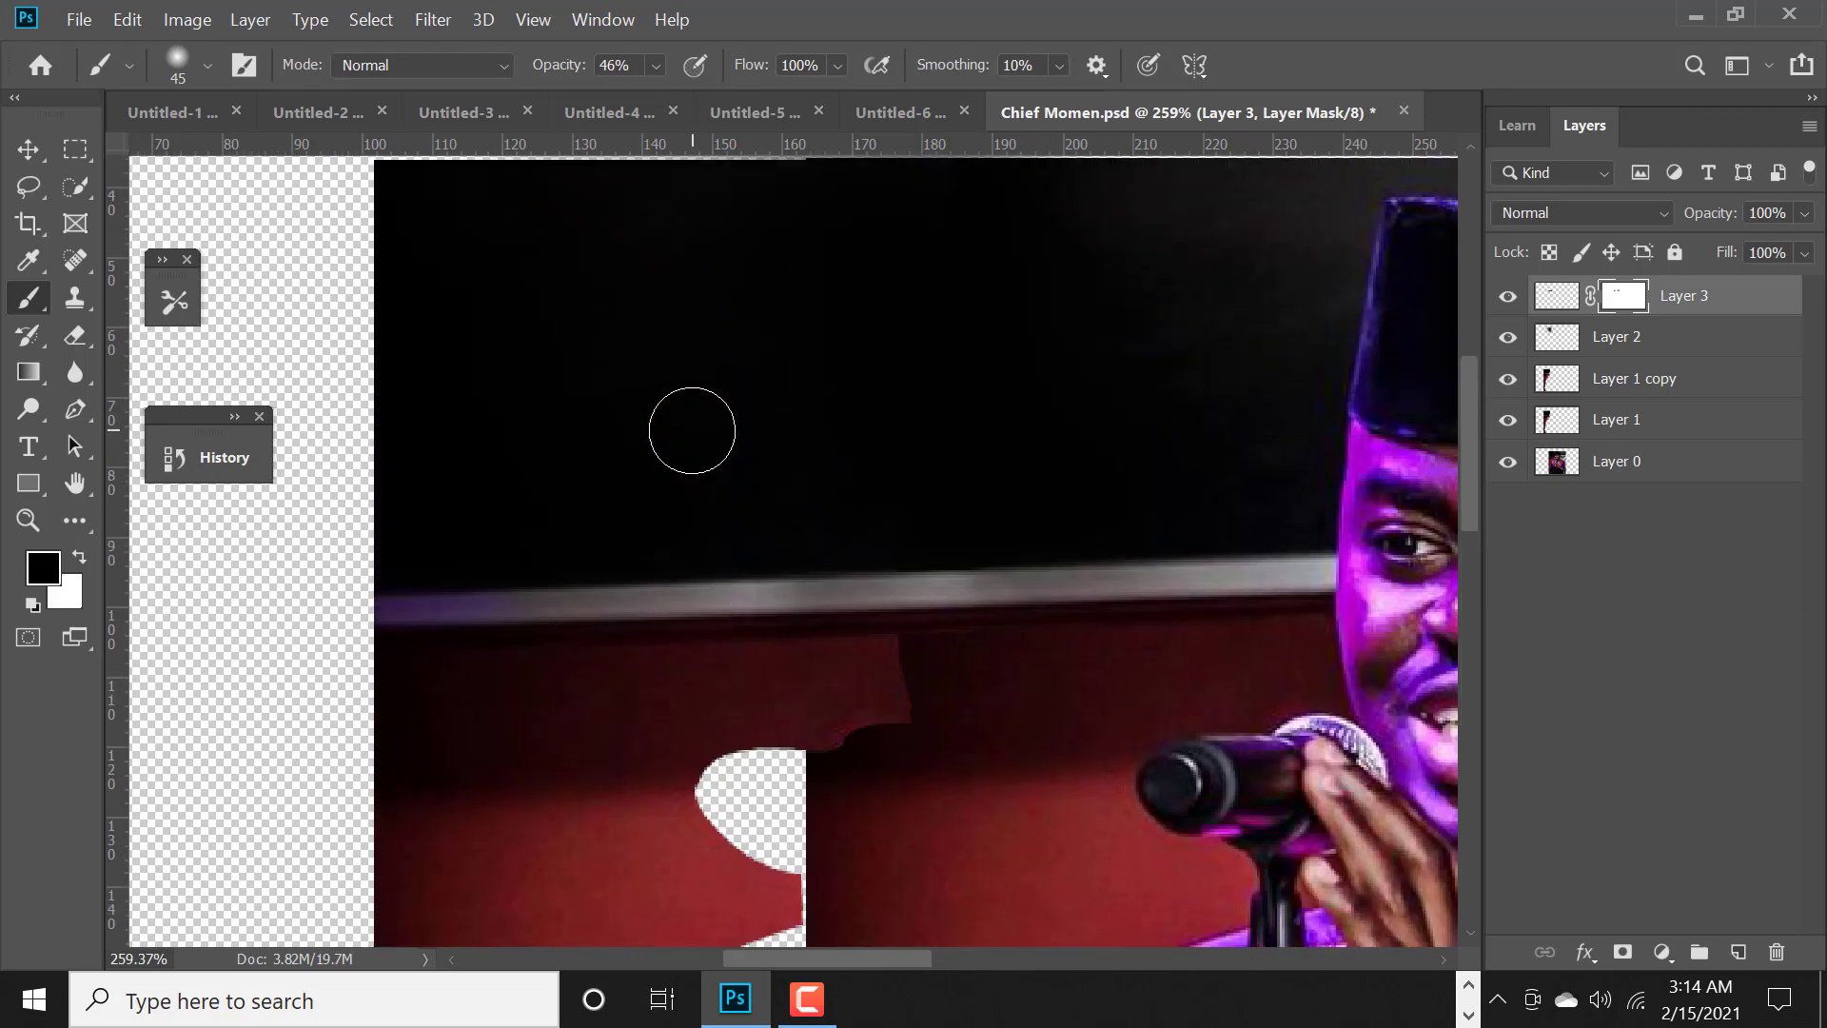
scroll(692, 435, down, 1)
scroll(692, 432, down, 4)
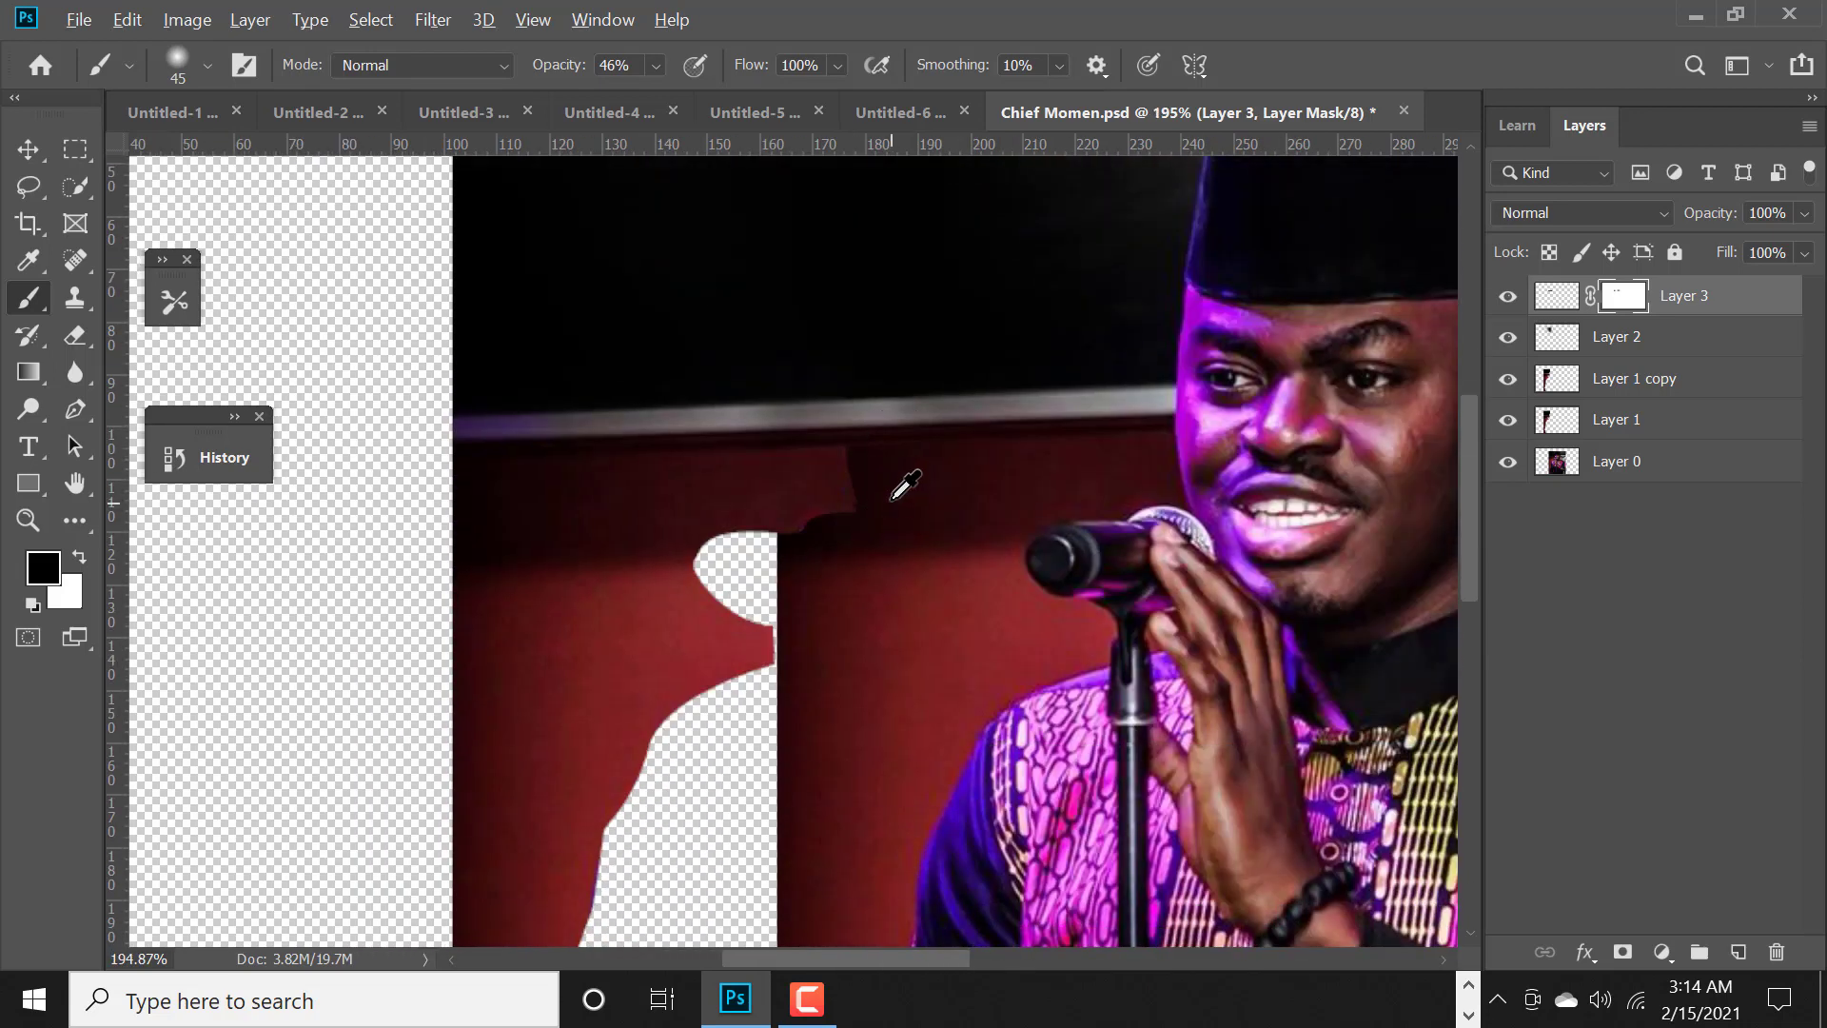
- On a new layer, sample the wall's dark red and paint over the notch at adjusted opacity
key(x)
click(1743, 951)
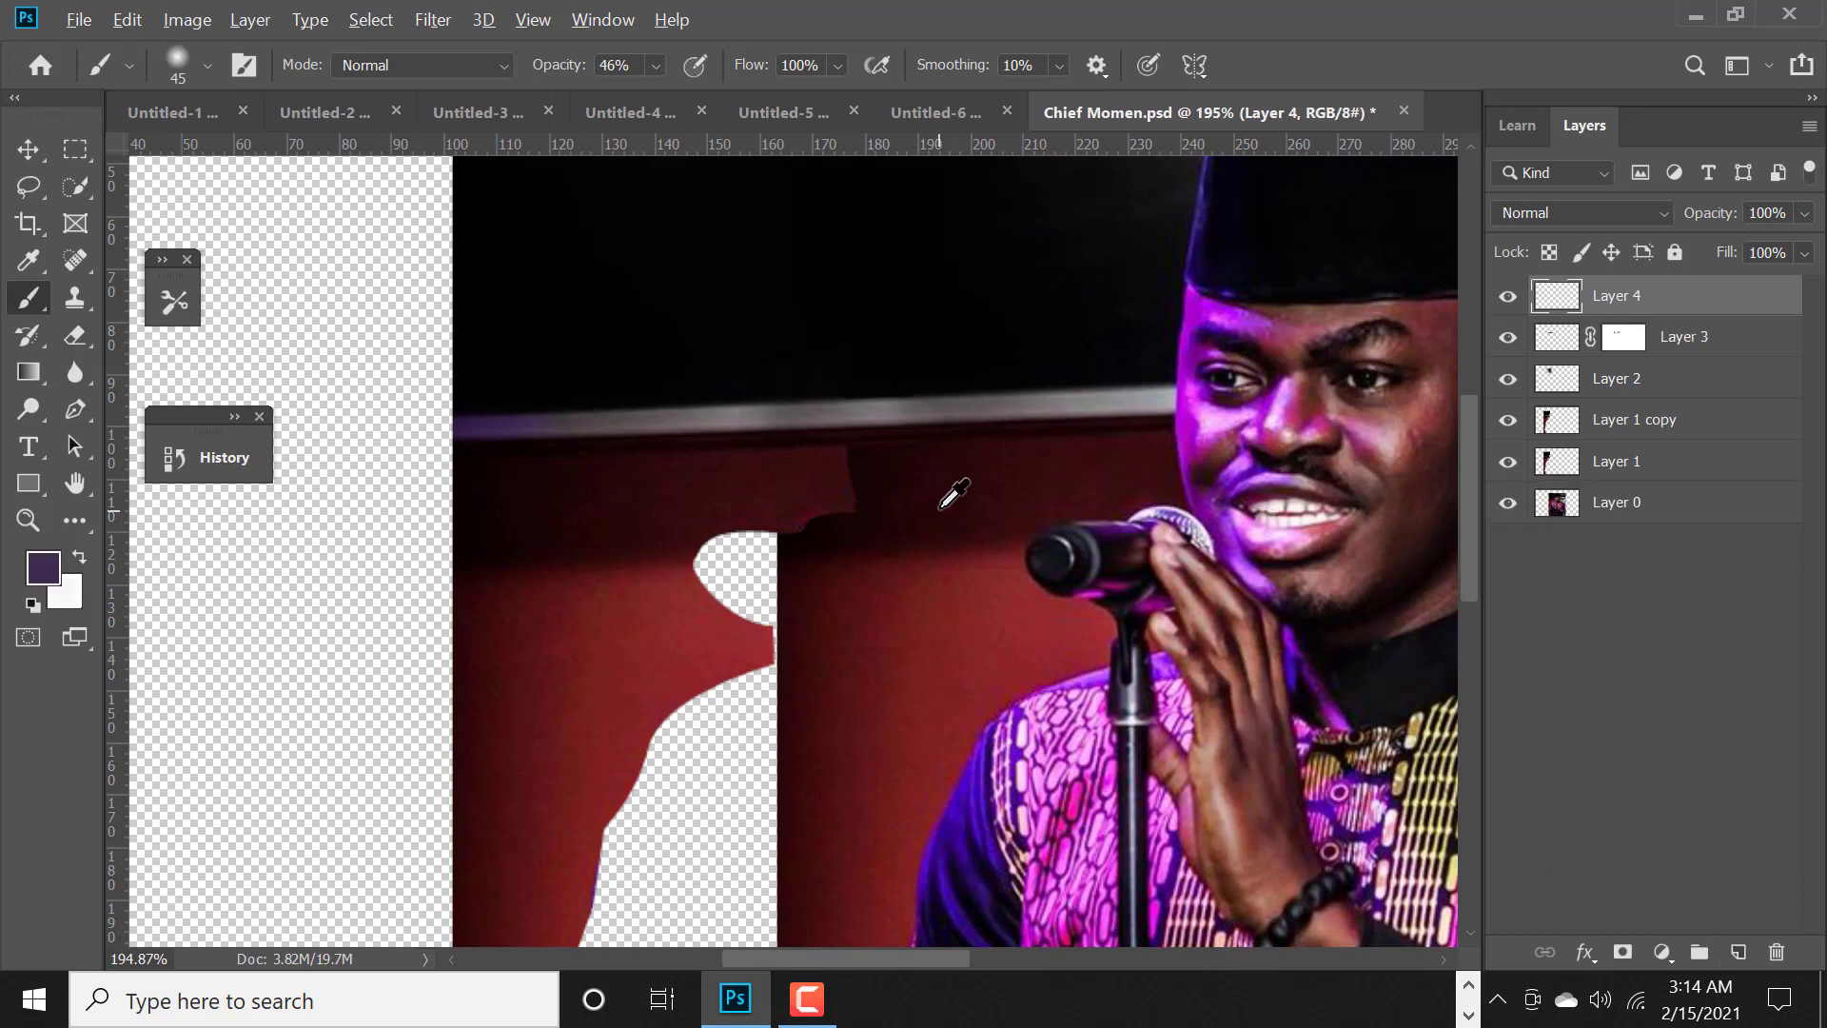
alt+click(840, 510)
mouse_move(840, 511)
mouse_down()
mouse_move(815, 489)
mouse_move(874, 482)
mouse_move(788, 489)
mouse_move(785, 531)
mouse_move(576, 531)
mouse_up()
click(656, 64)
scroll(510, 531, down, 3)
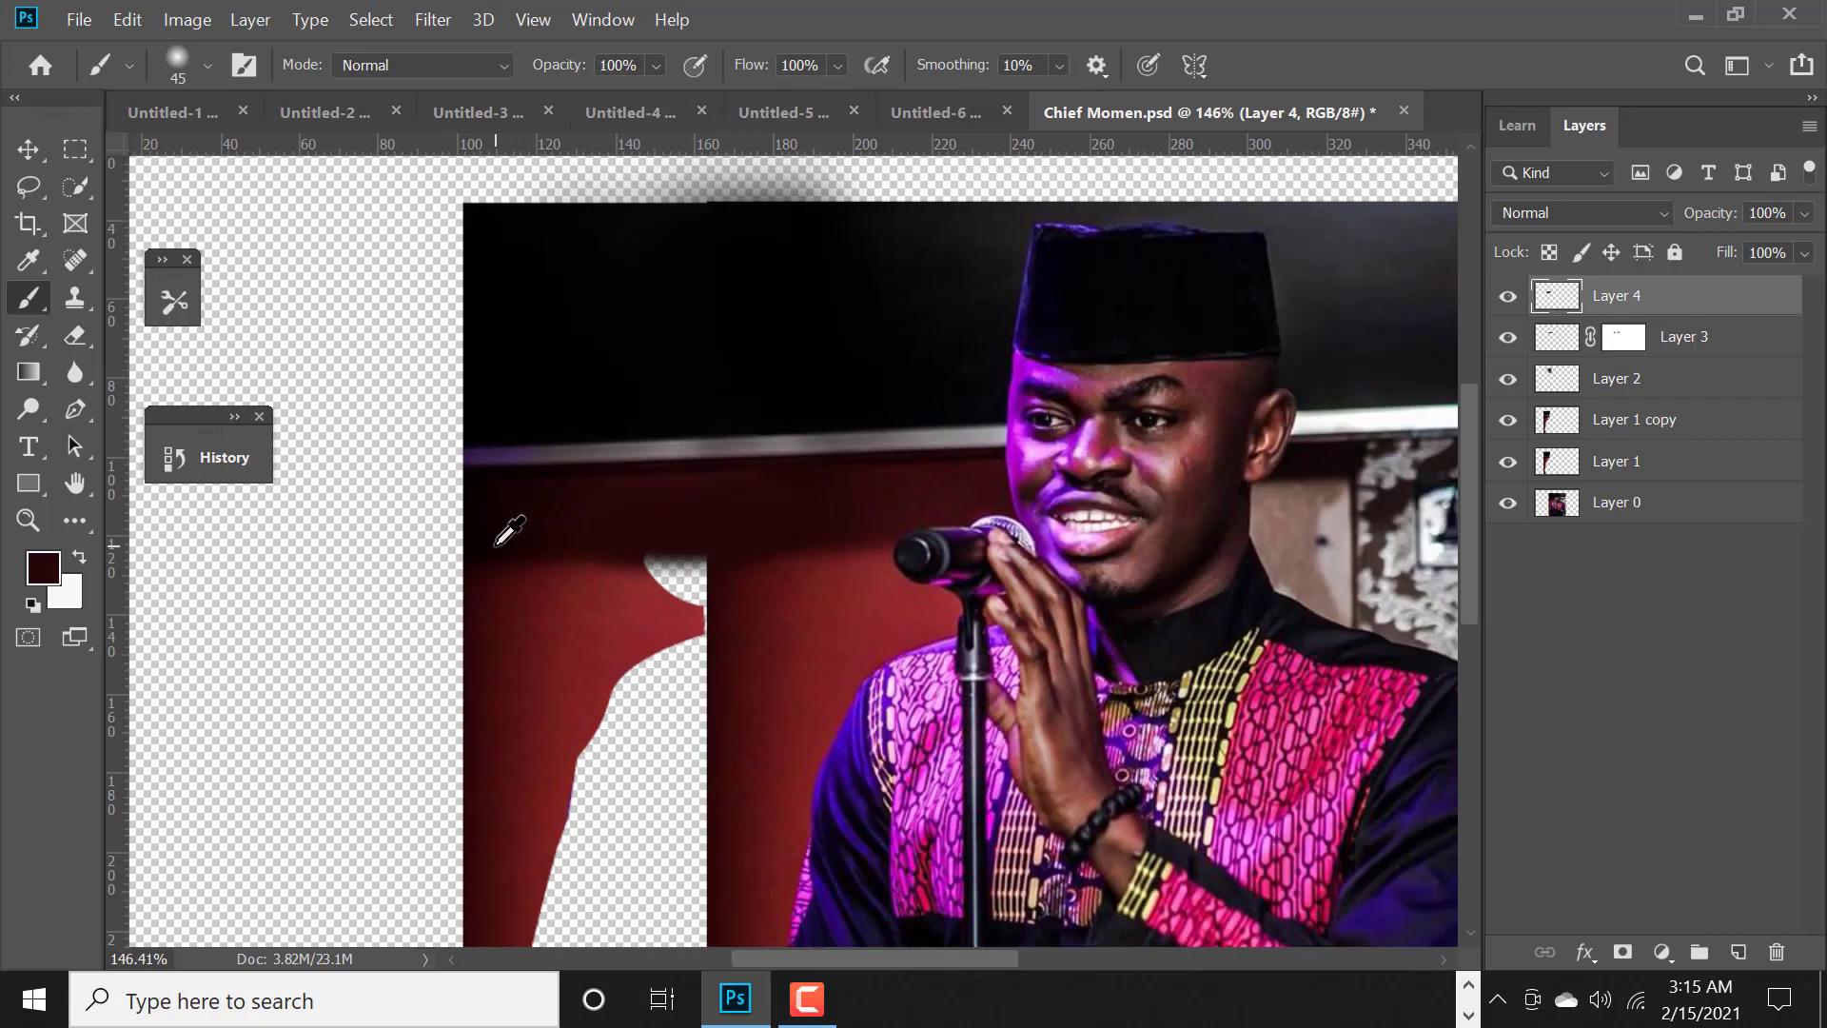
scroll(509, 531, down, 1)
alt+click(911, 499)
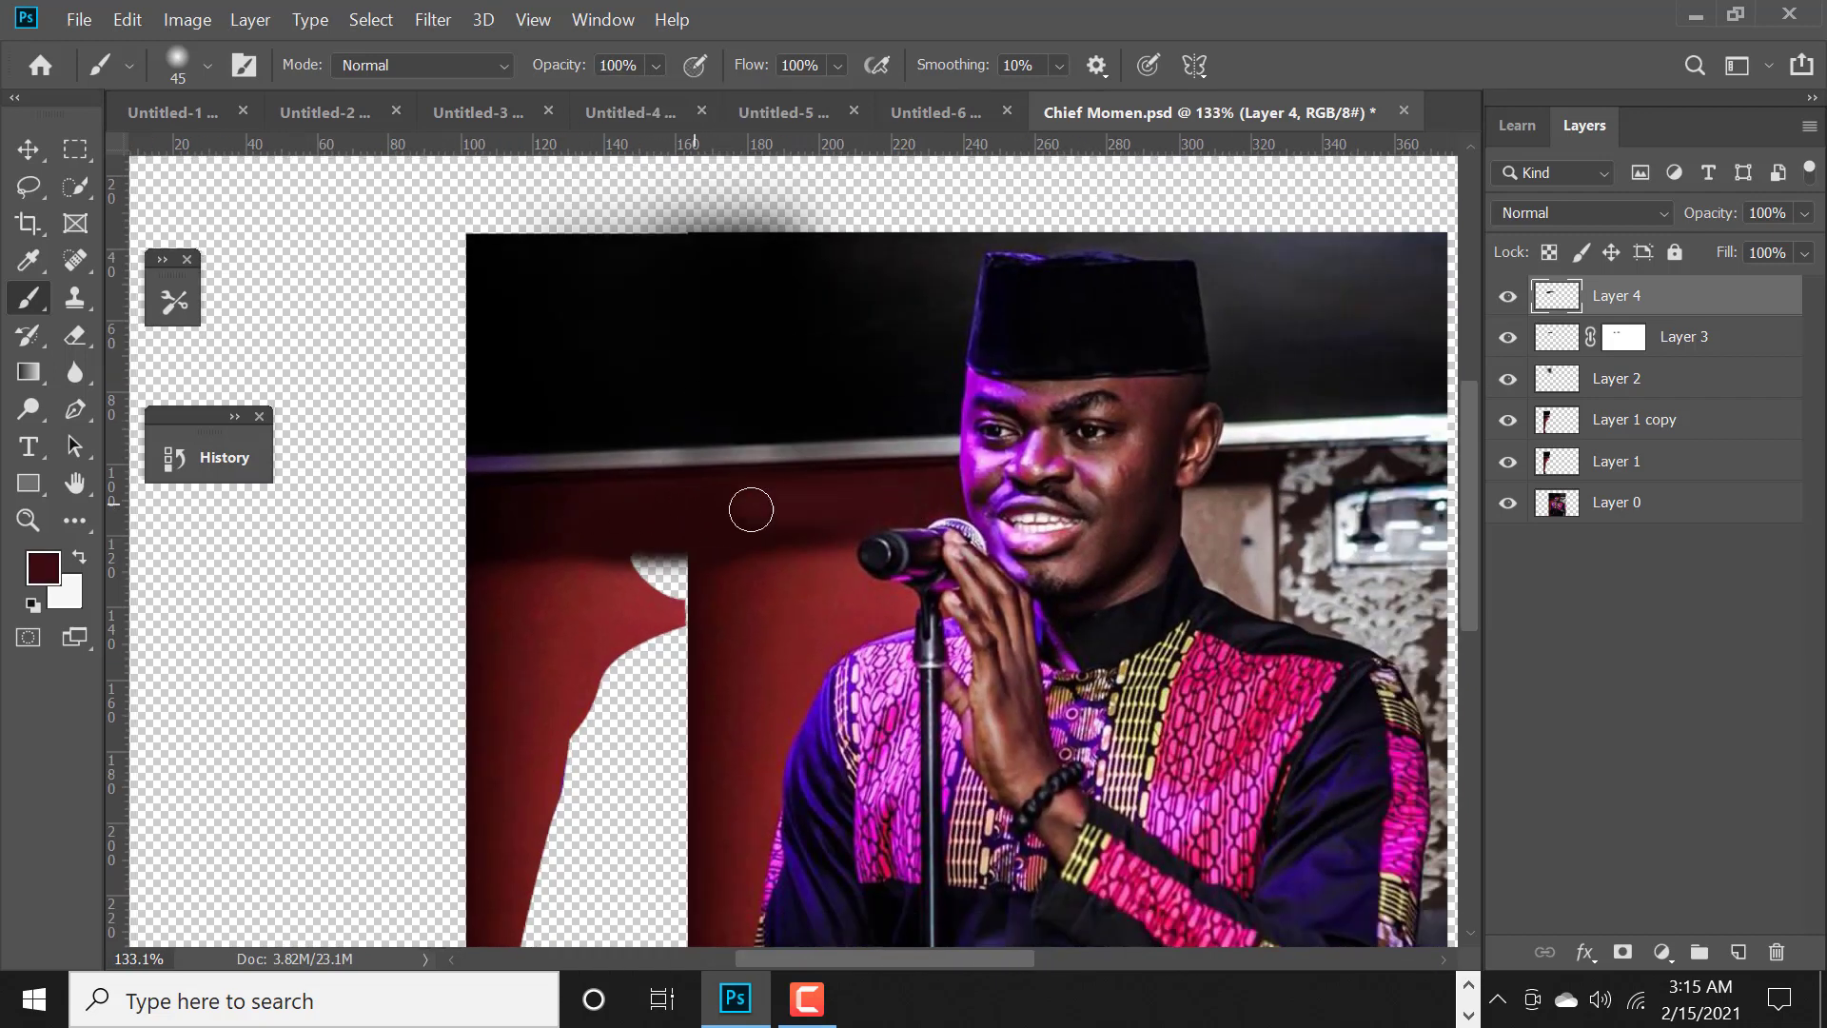
- Revert to an earlier Brush Tool state in the History panel
click(214, 459)
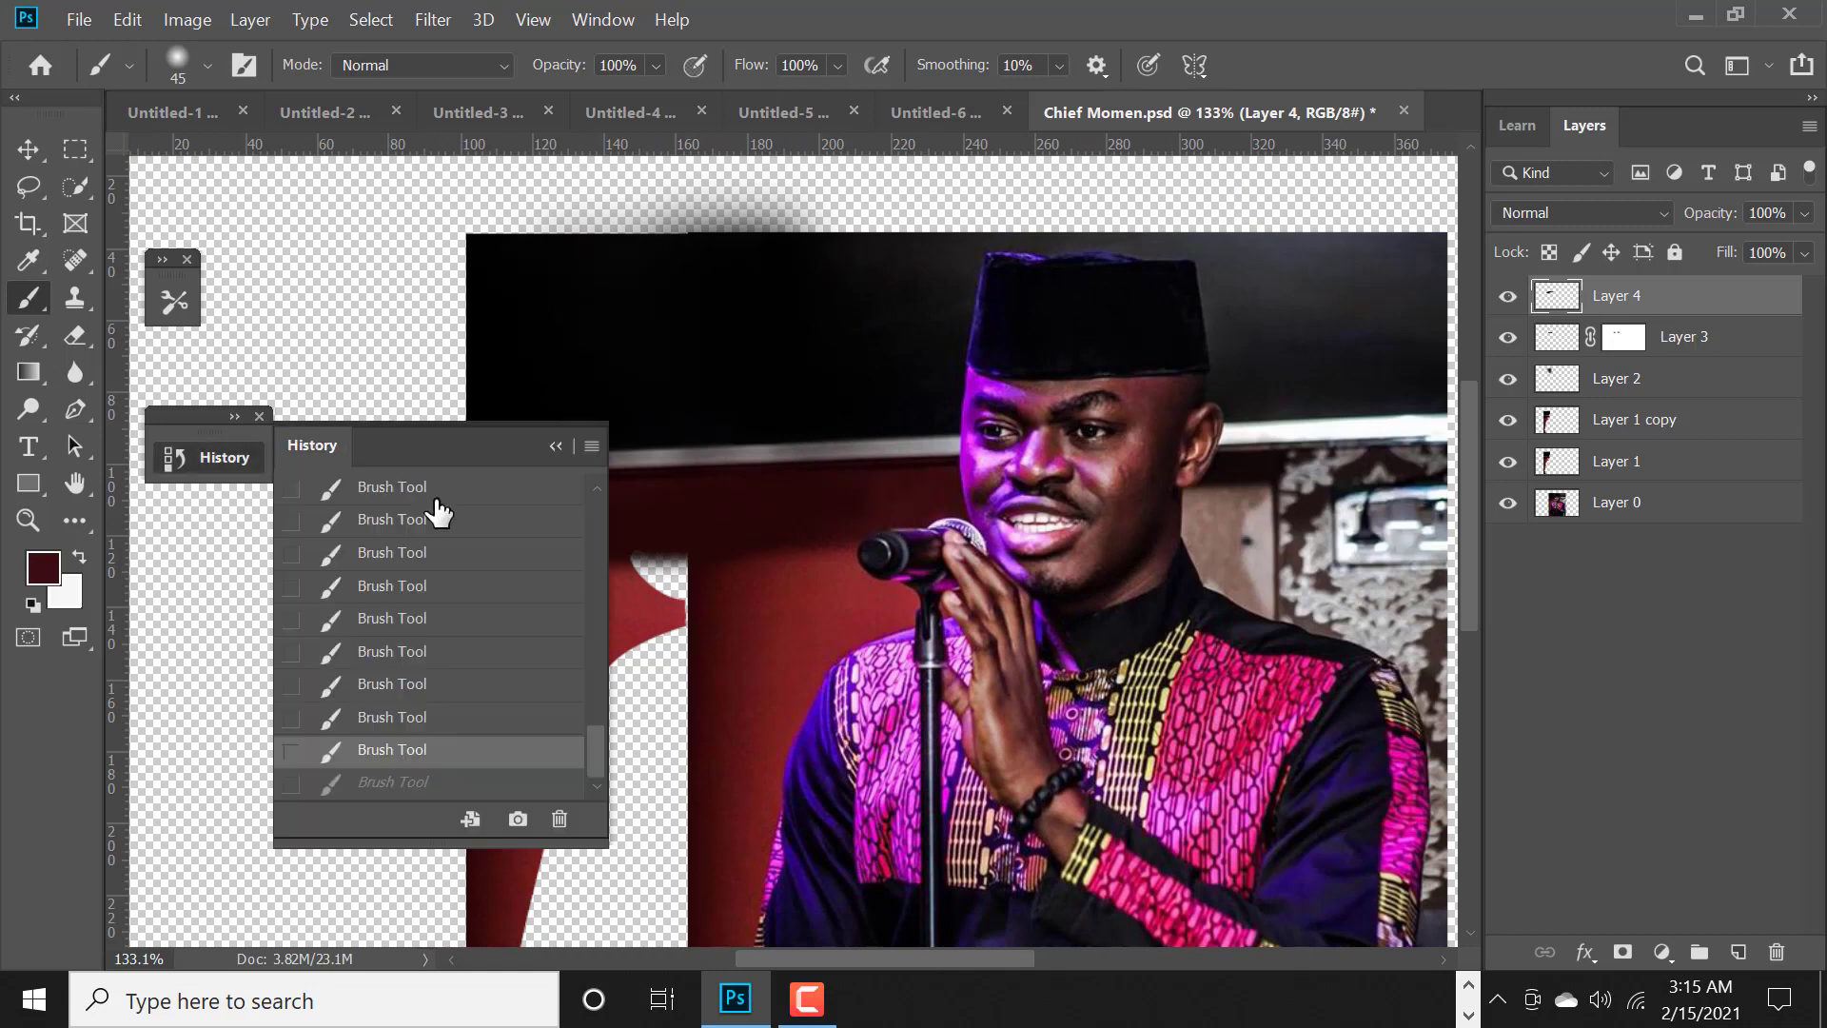
click(412, 719)
click(557, 446)
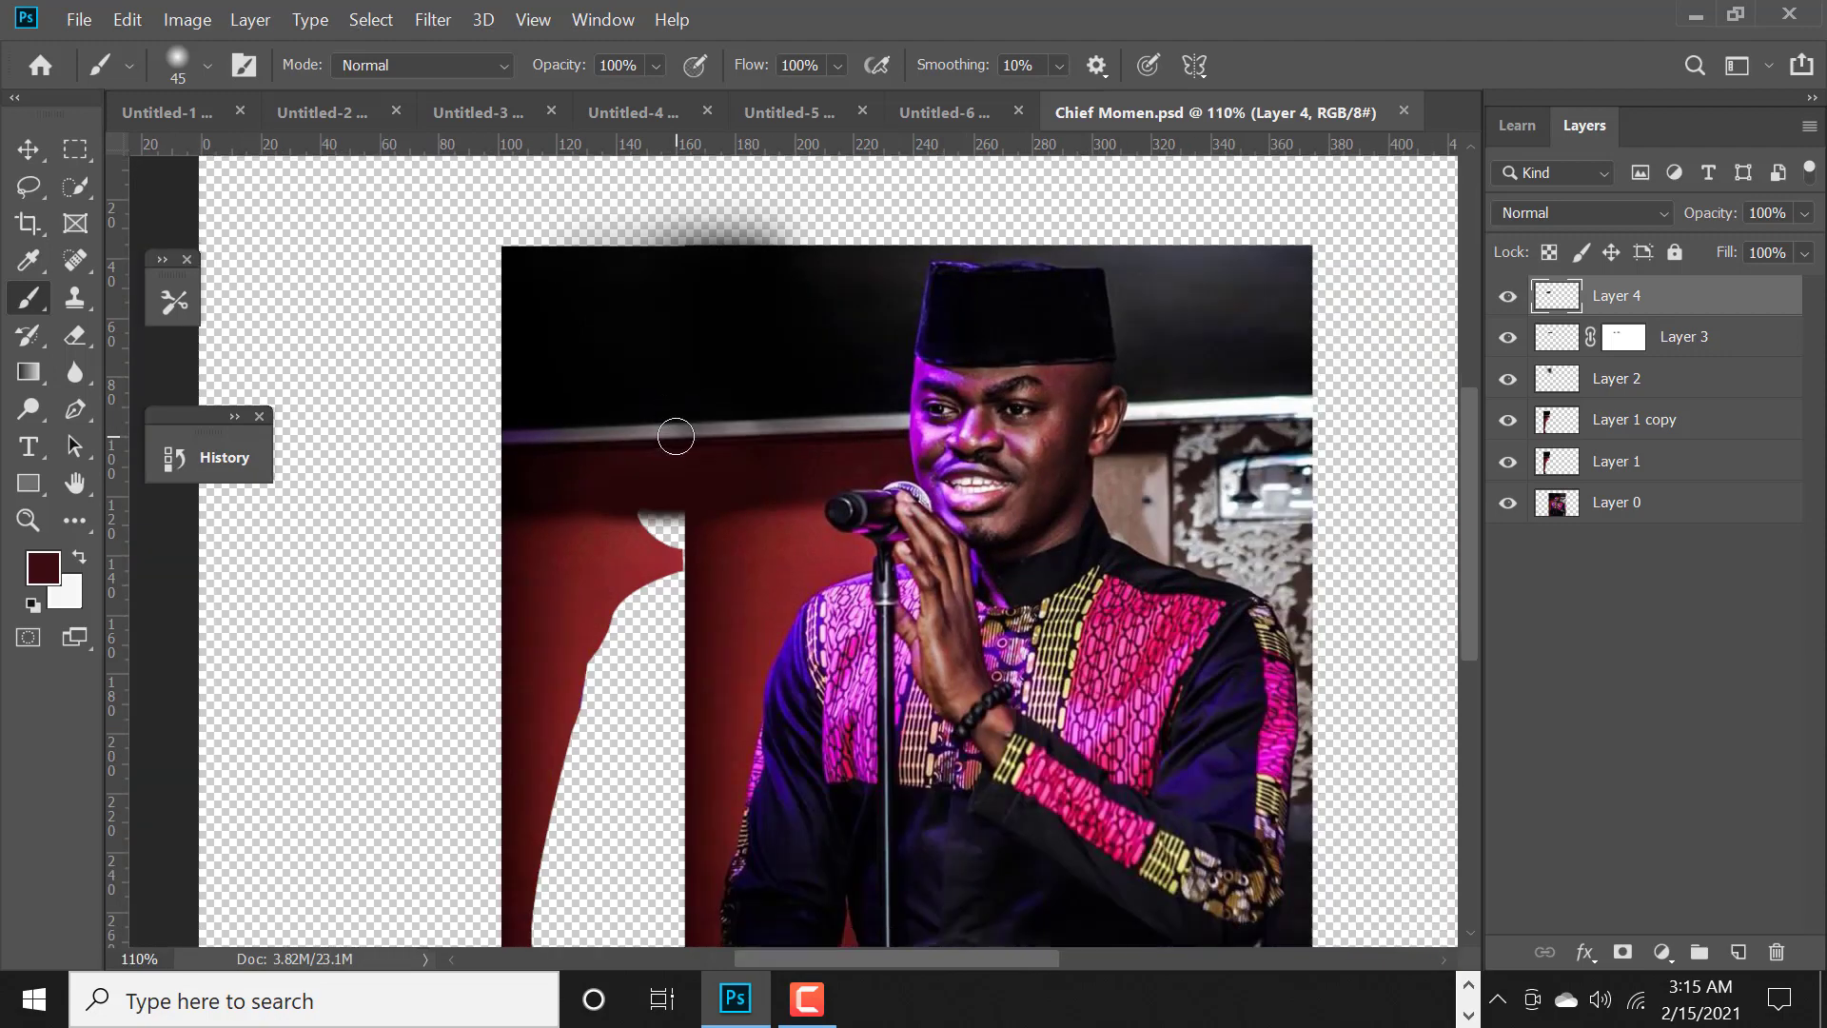
scroll(750, 447, down, 2)
scroll(750, 447, down, 1)
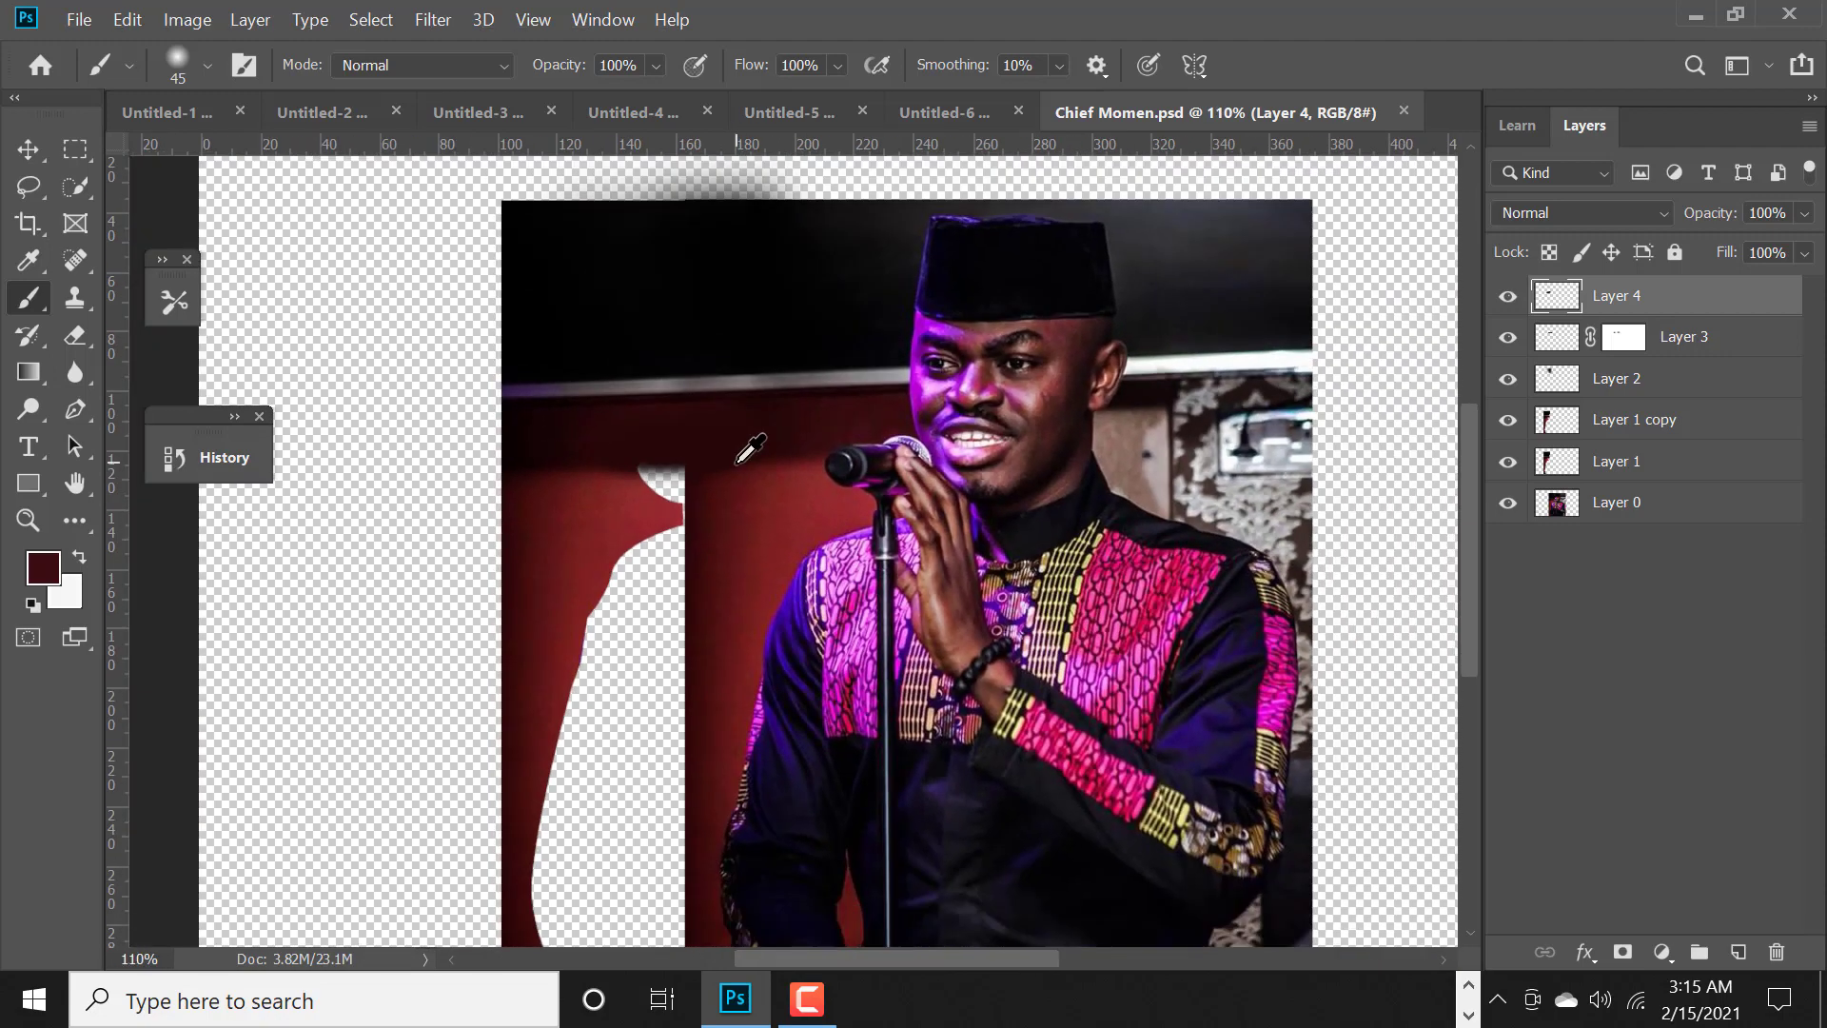
scroll(680, 388, up, 1)
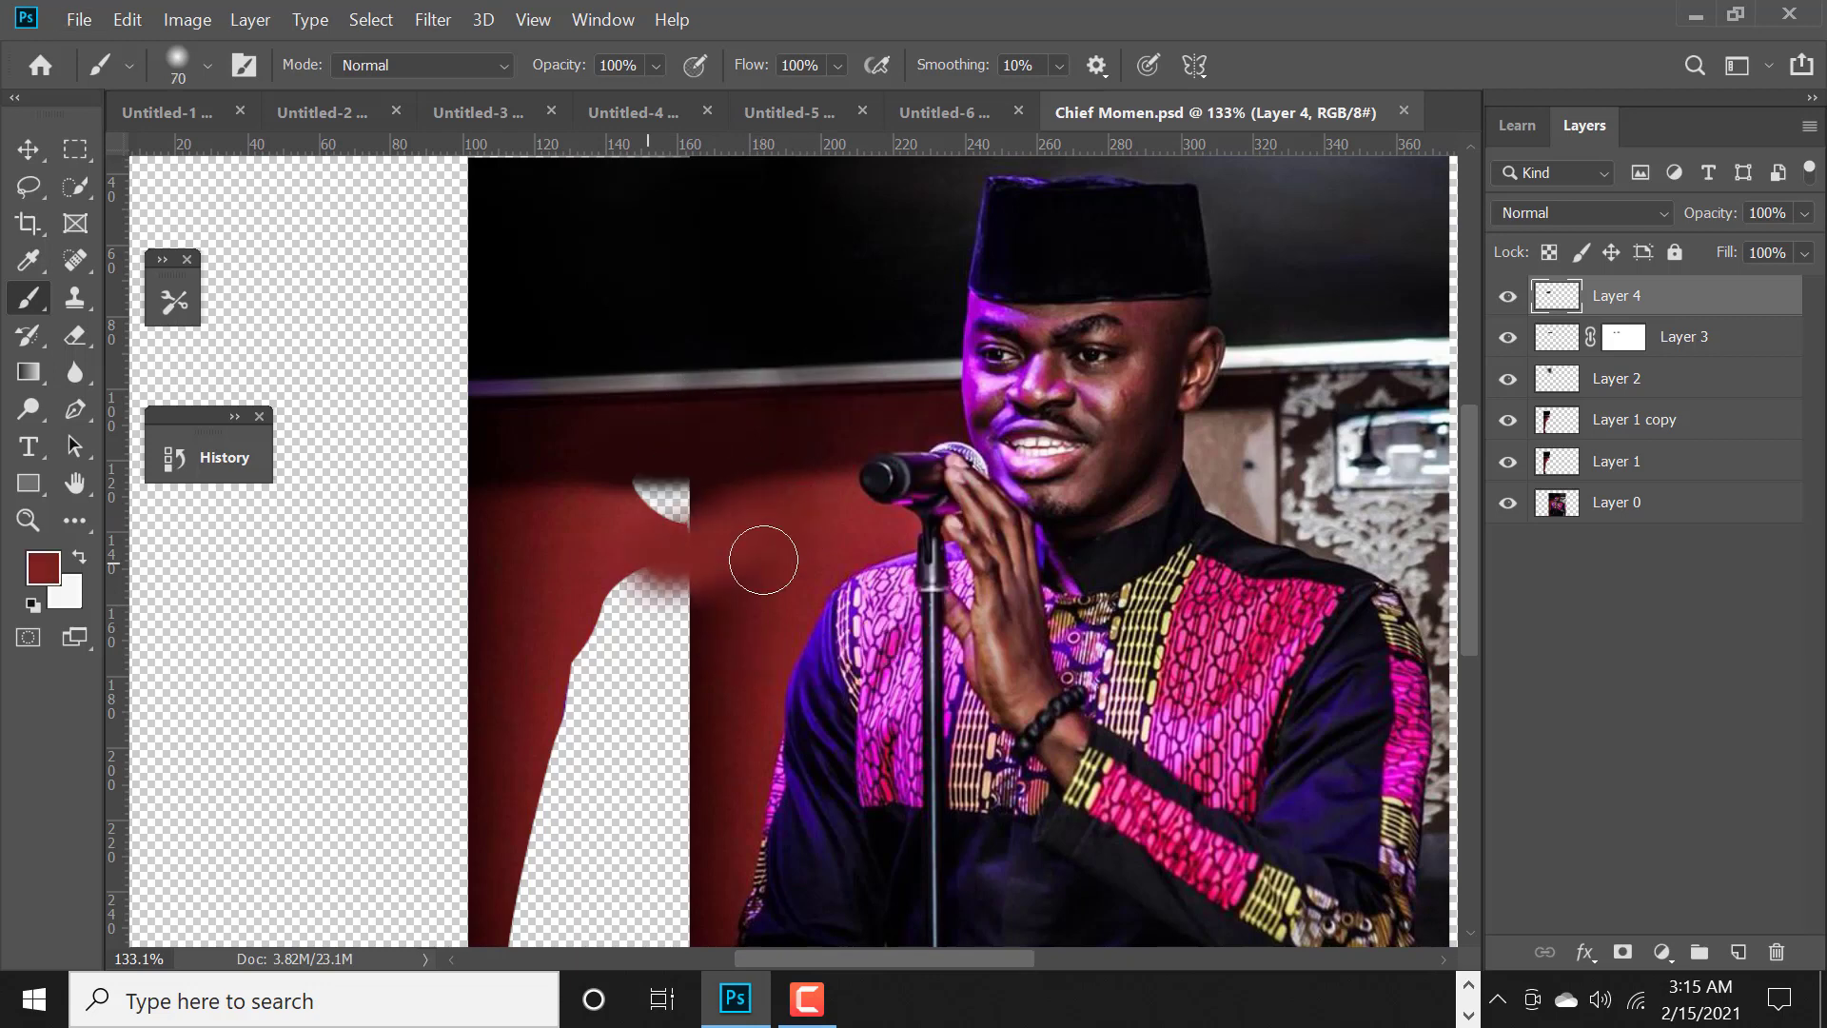
- Clone red wall texture over the white notch, its pale edge, and the light patch
key(s)
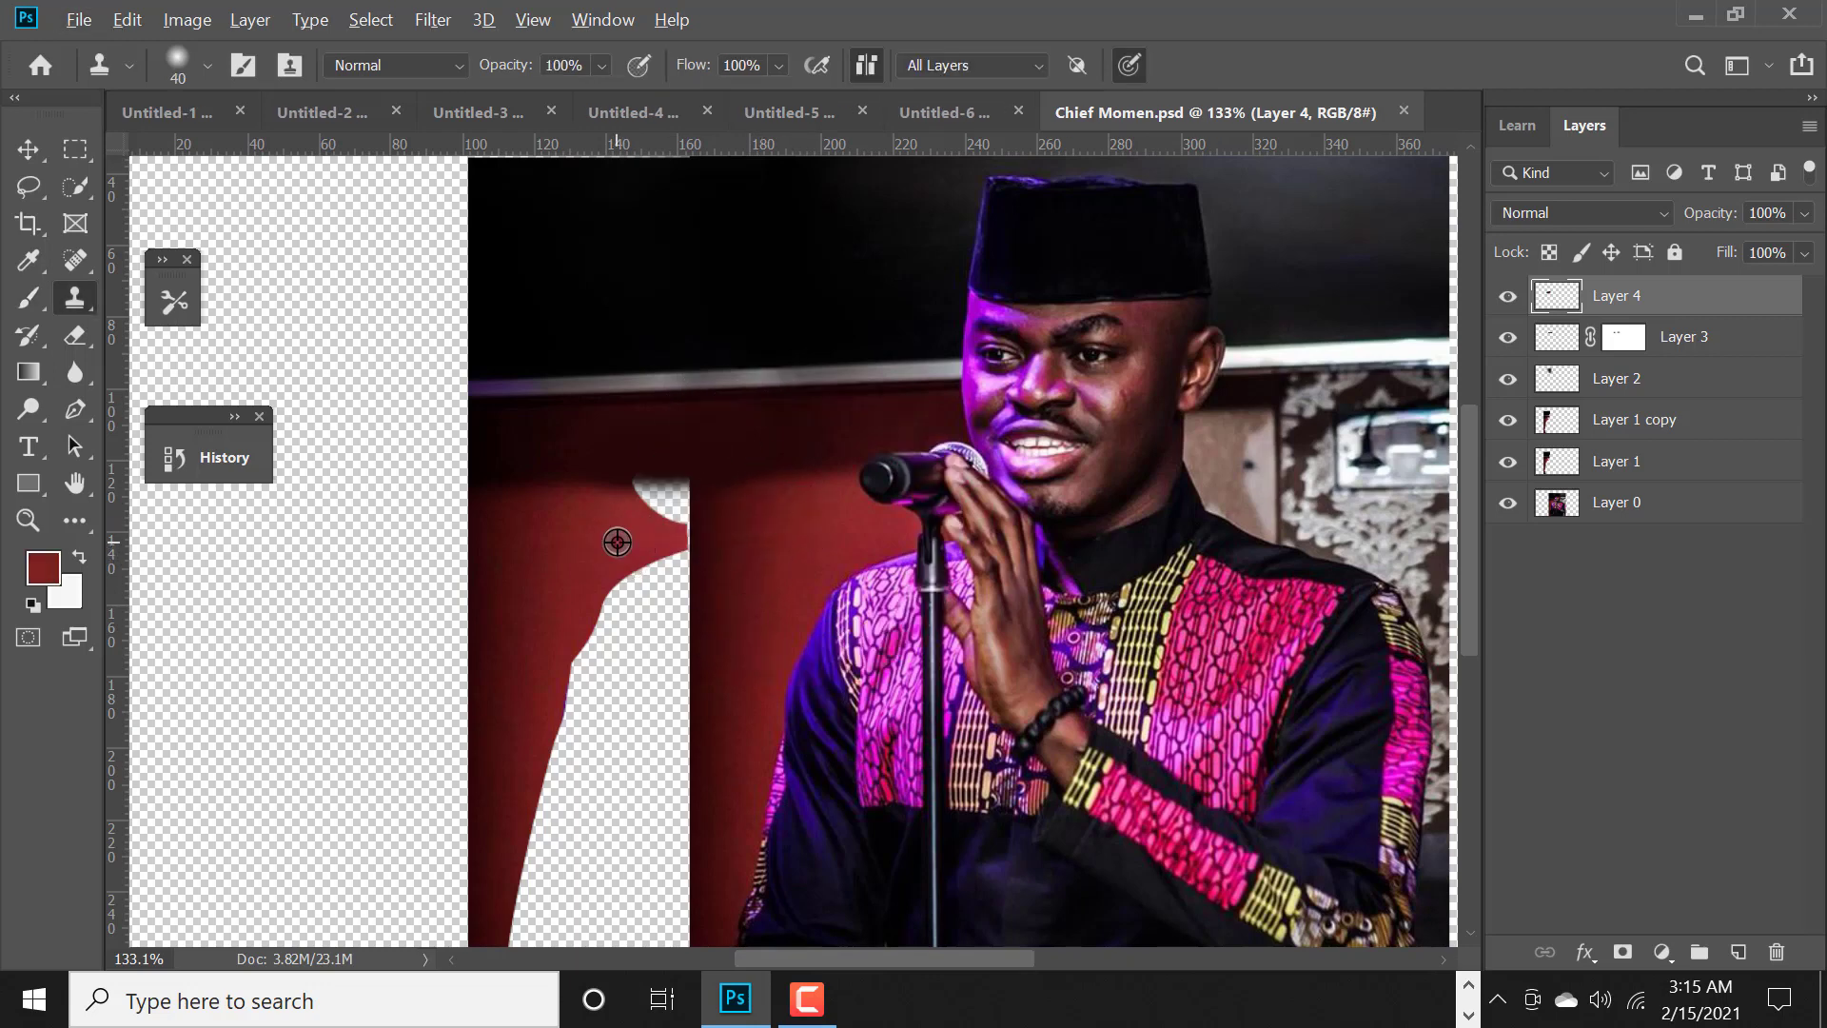
mouse_move(617, 535)
mouse_down()
mouse_move(678, 506)
mouse_move(637, 514)
mouse_move(639, 492)
mouse_up()
alt+click(626, 515)
scroll(652, 507, down, 1)
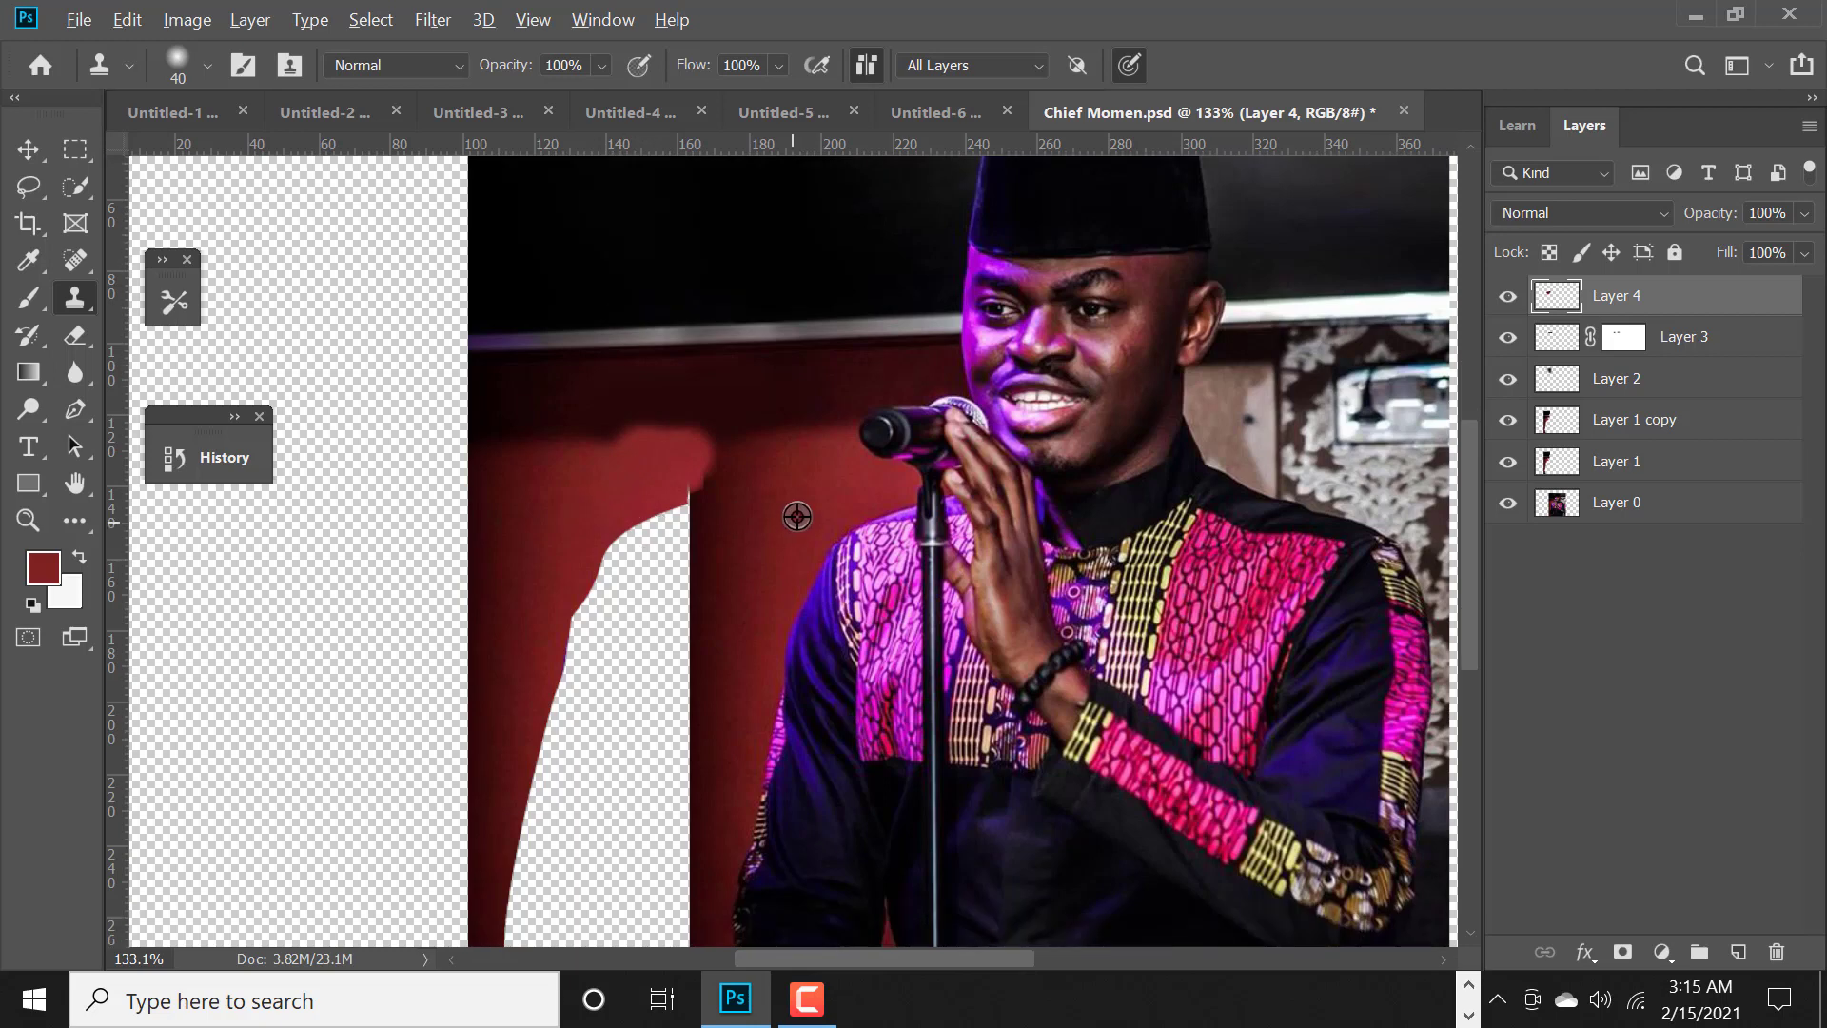
scroll(745, 509, down, 2)
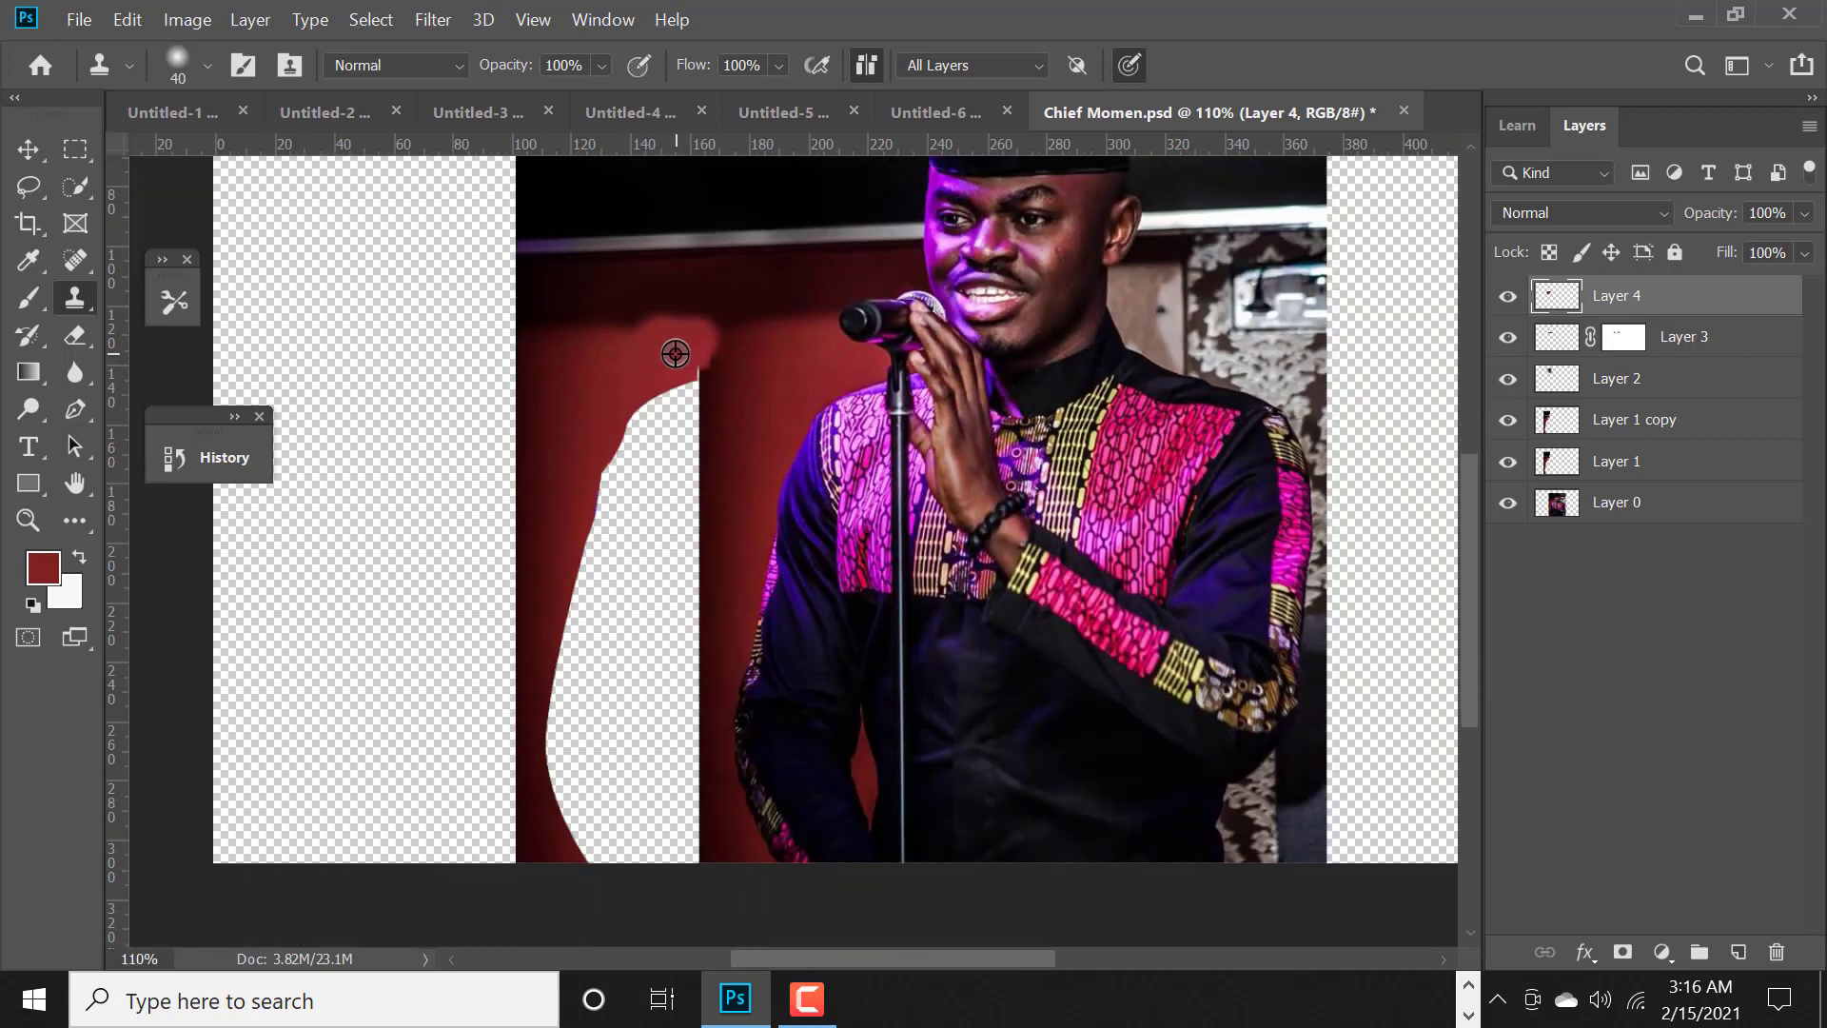
drag(685, 363, 810, 377)
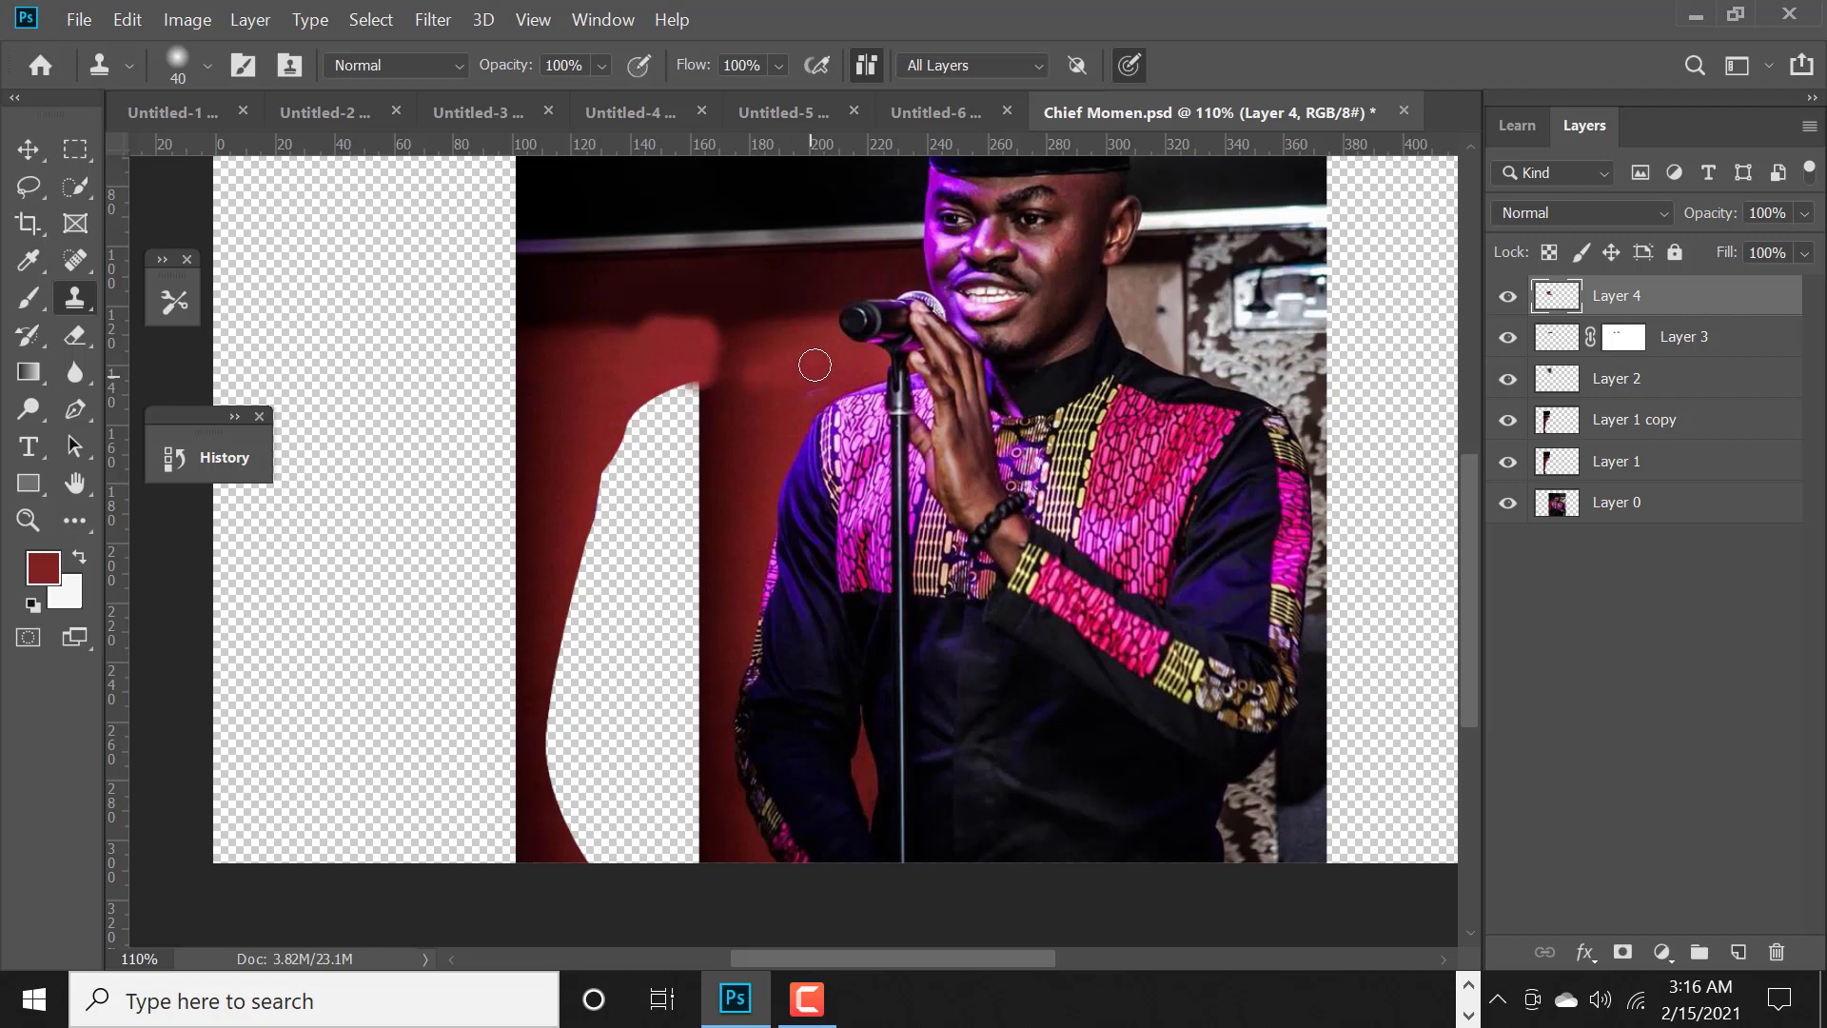
- Revert the last few clone strokes in History and enlarge the brush
click(207, 460)
click(413, 560)
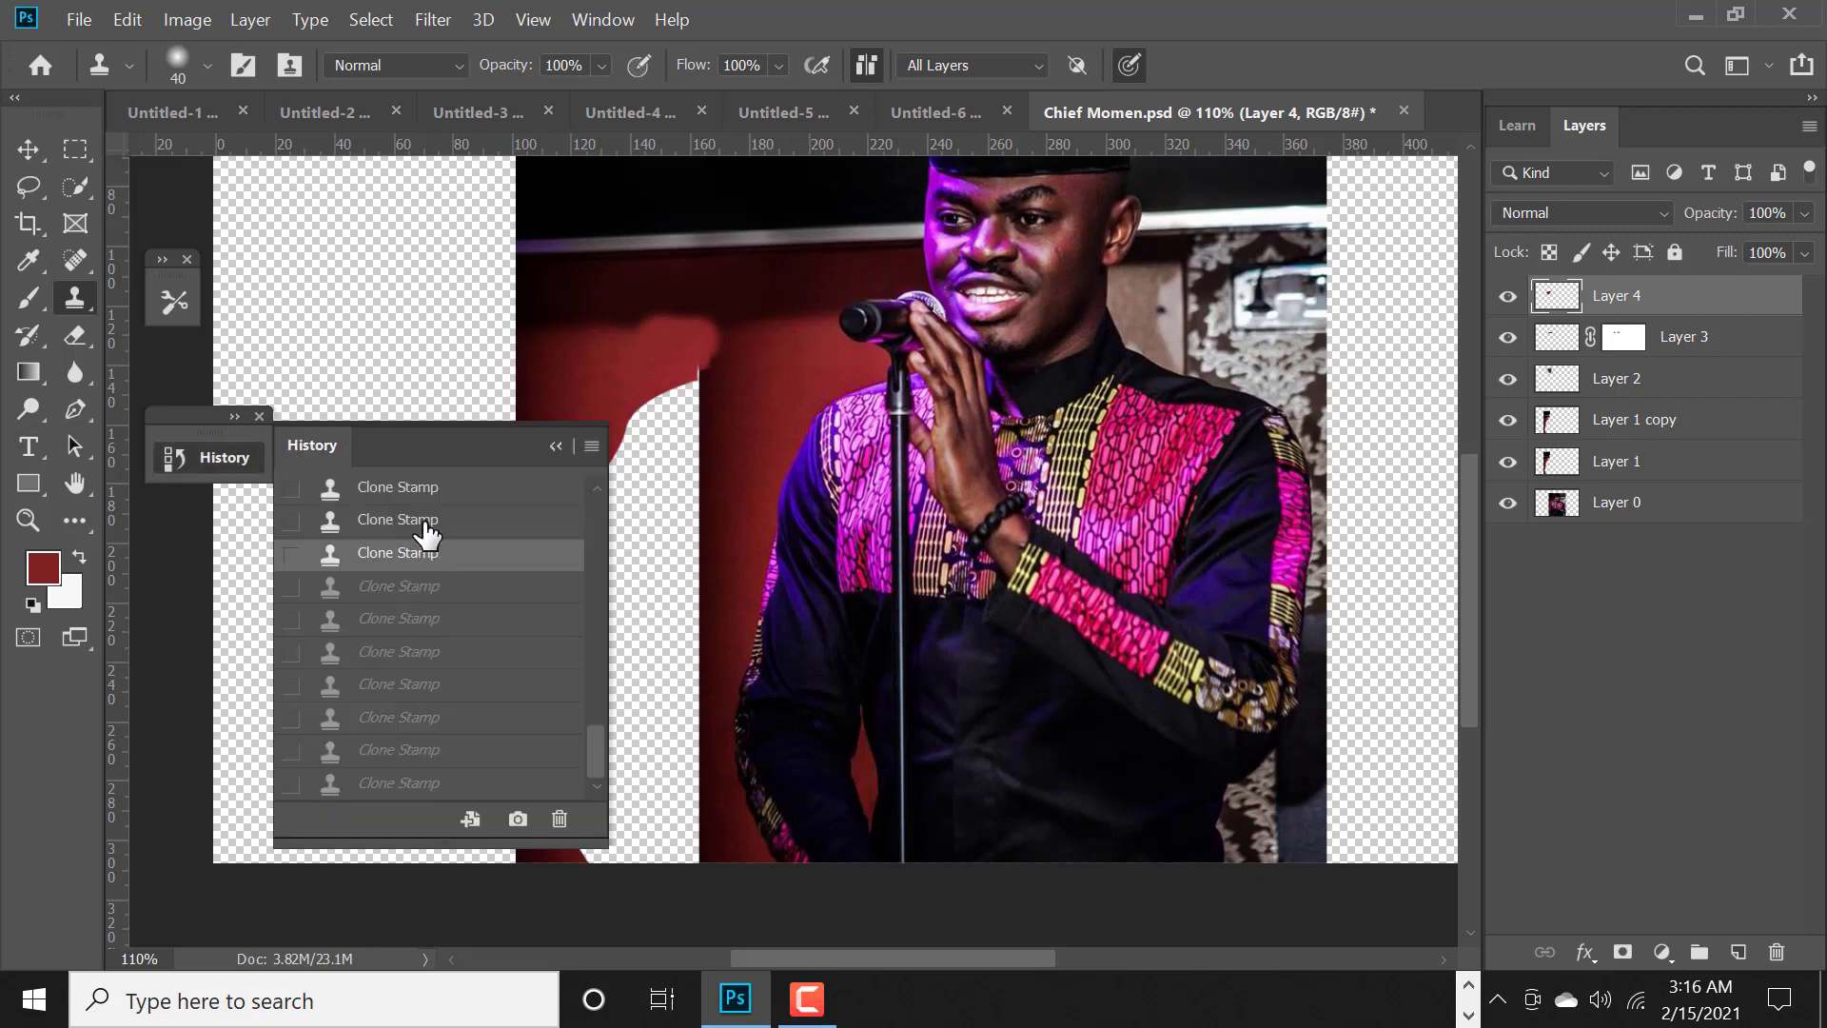
click(443, 588)
click(558, 446)
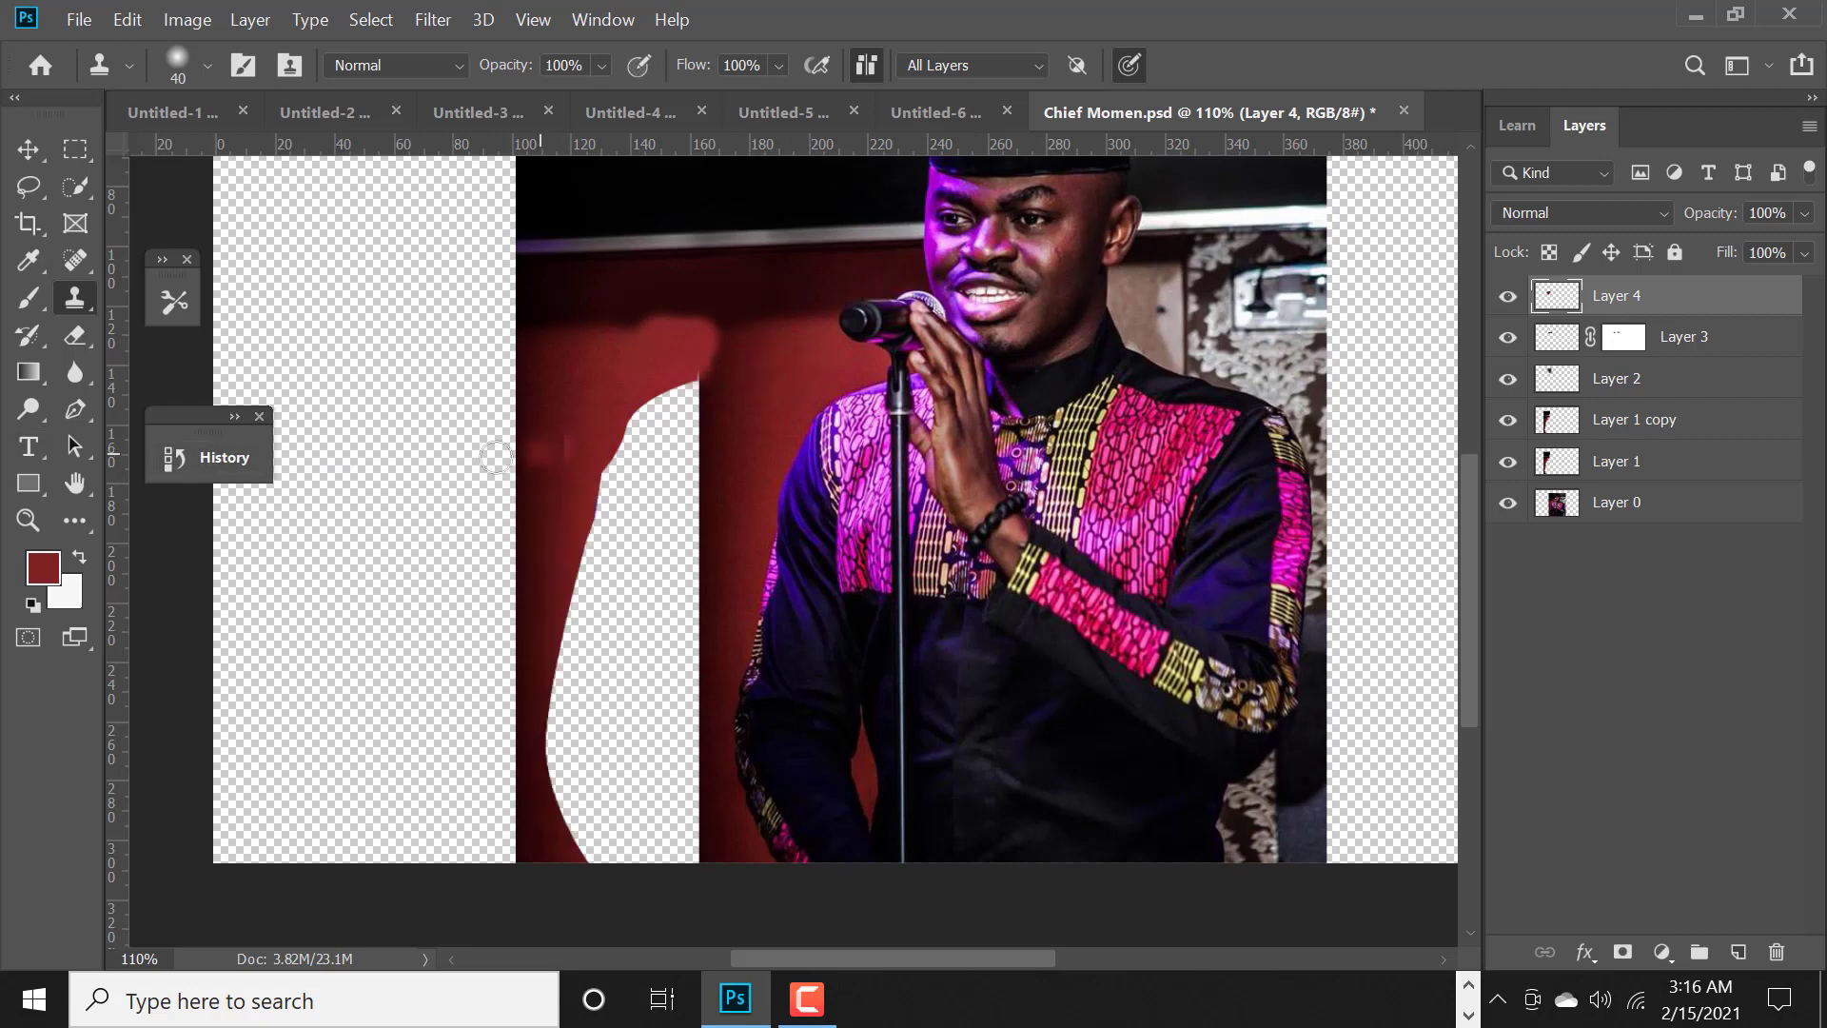
key(bracketright)
key(bracketright)
key(bracketright)
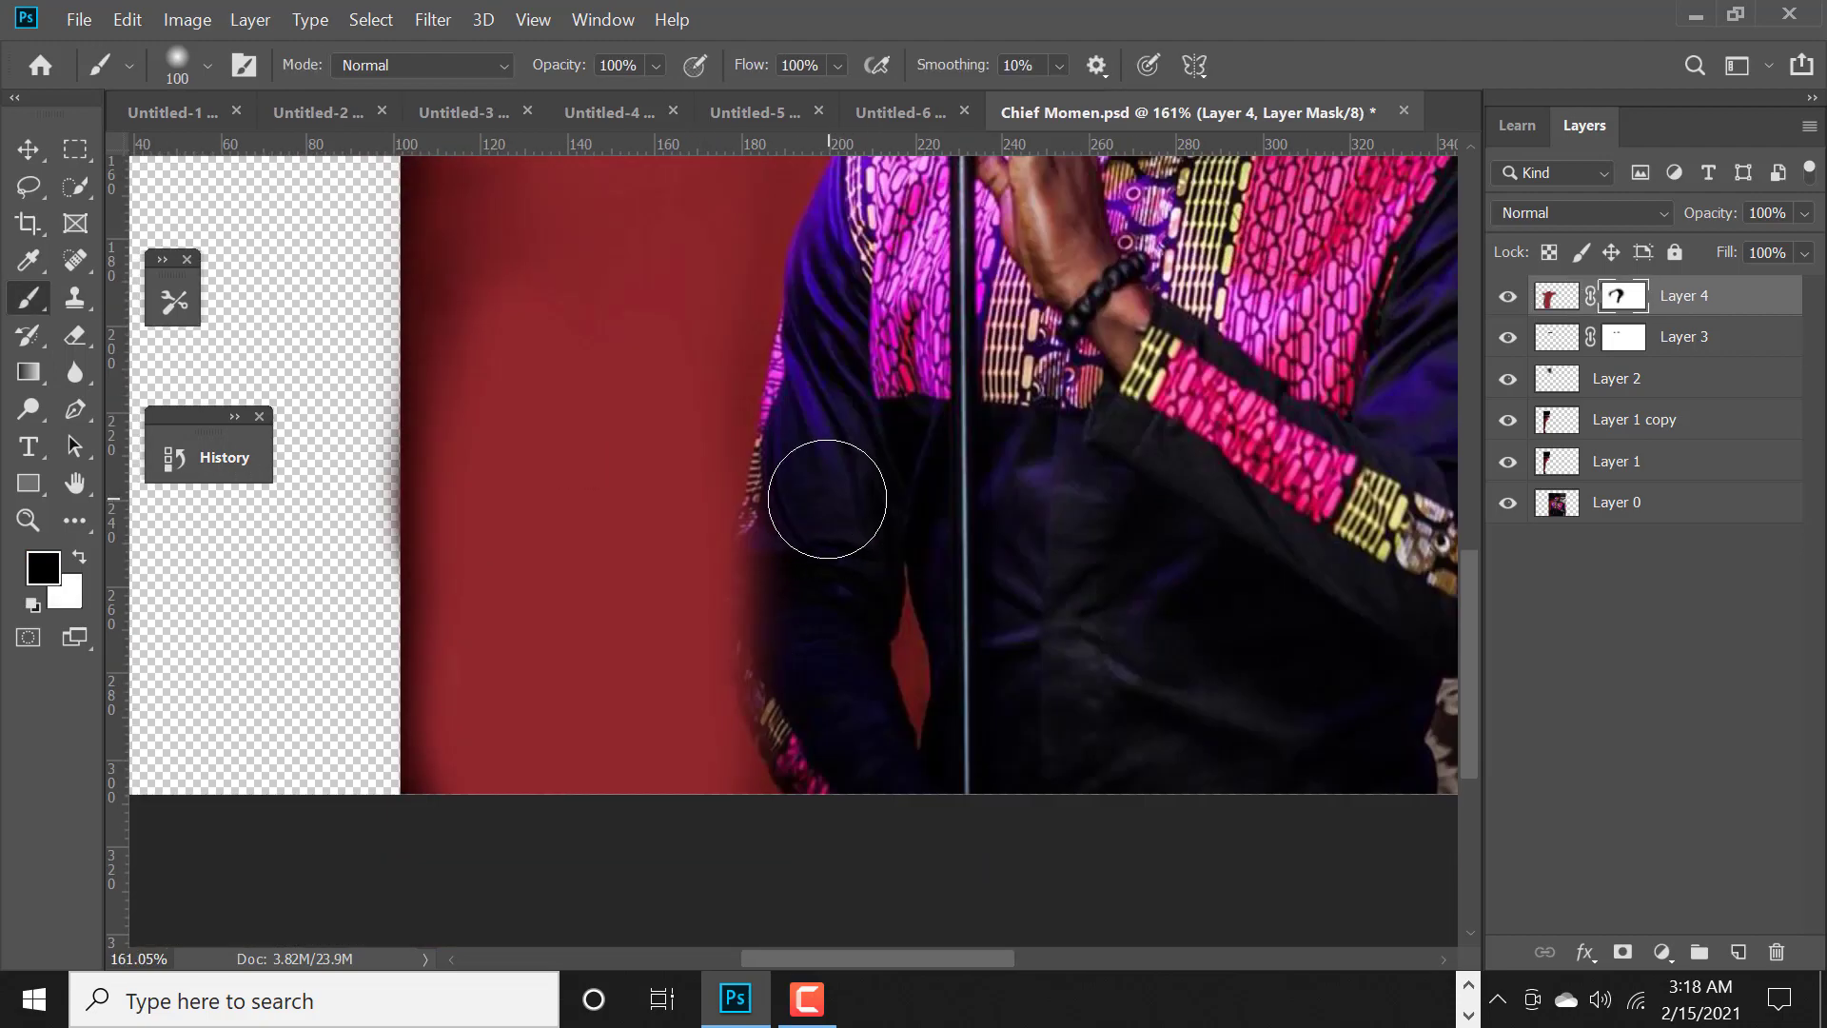
- Paint black on Layer 4's mask along the sleeve to hide the red
drag(827, 498, 821, 726)
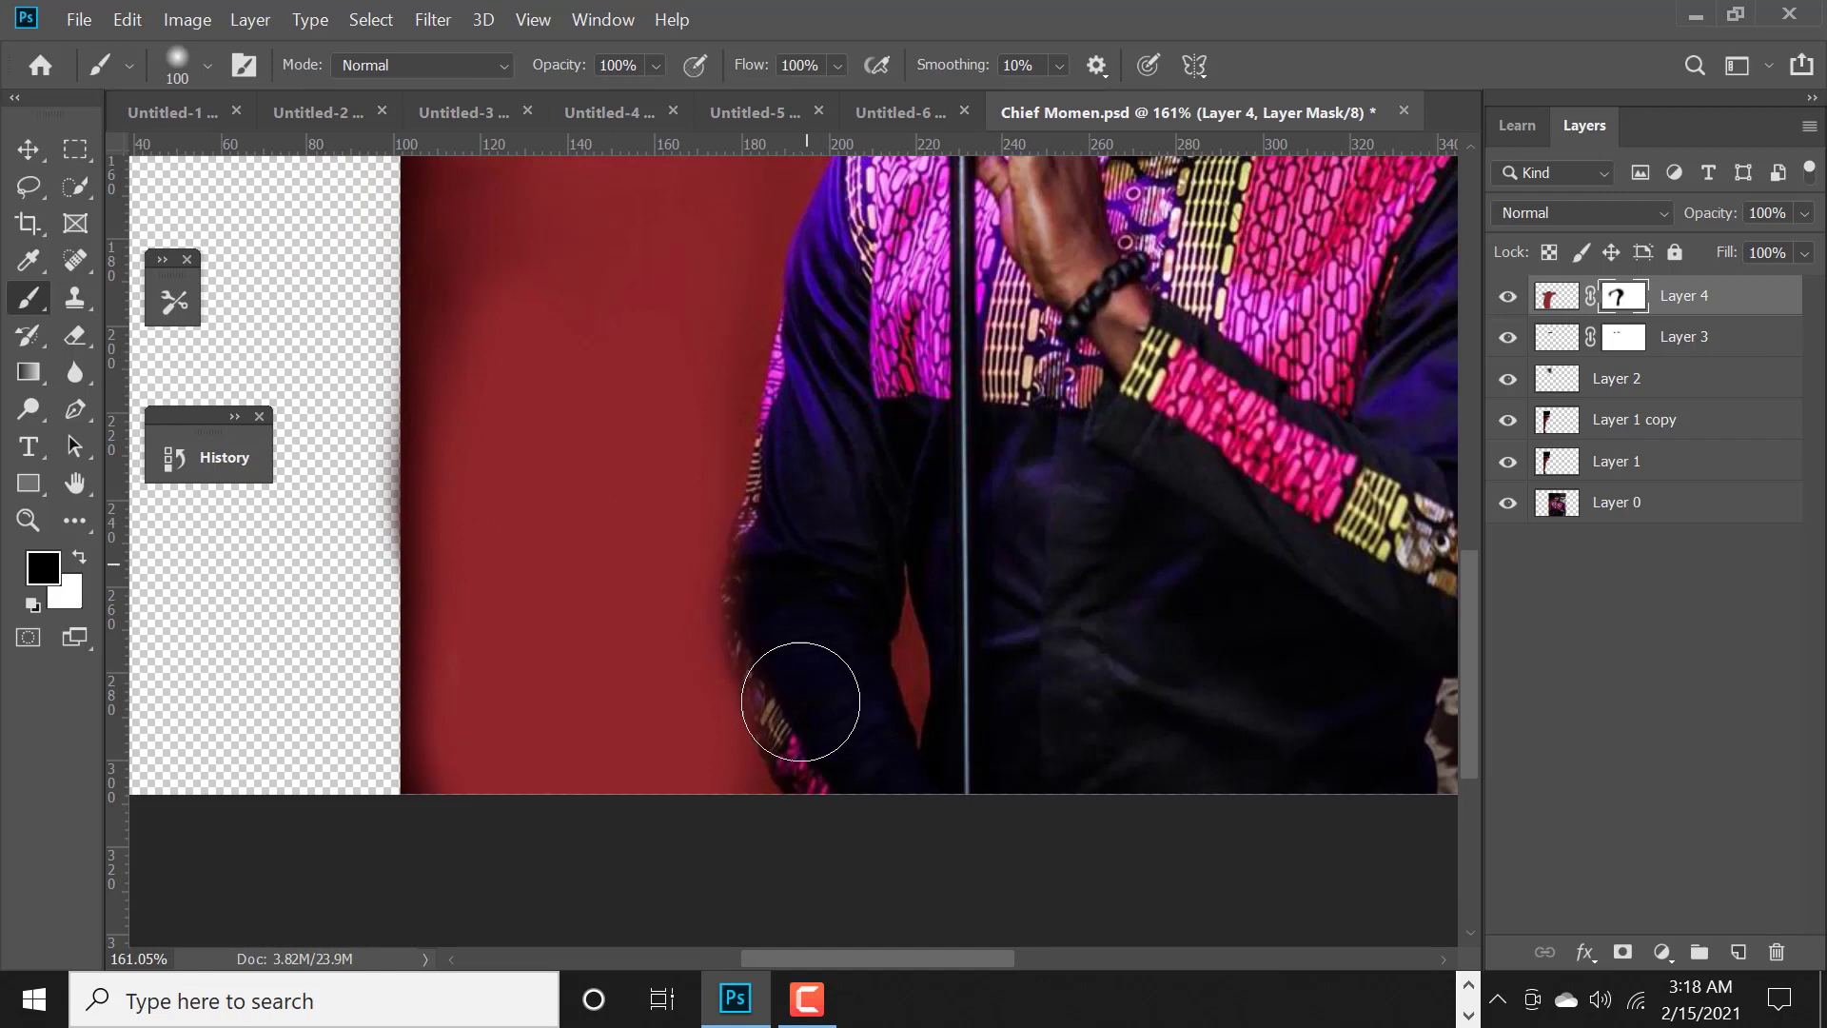
key(x)
scroll(821, 726, down, 2)
scroll(837, 556, down, 3)
scroll(836, 509, down, 2)
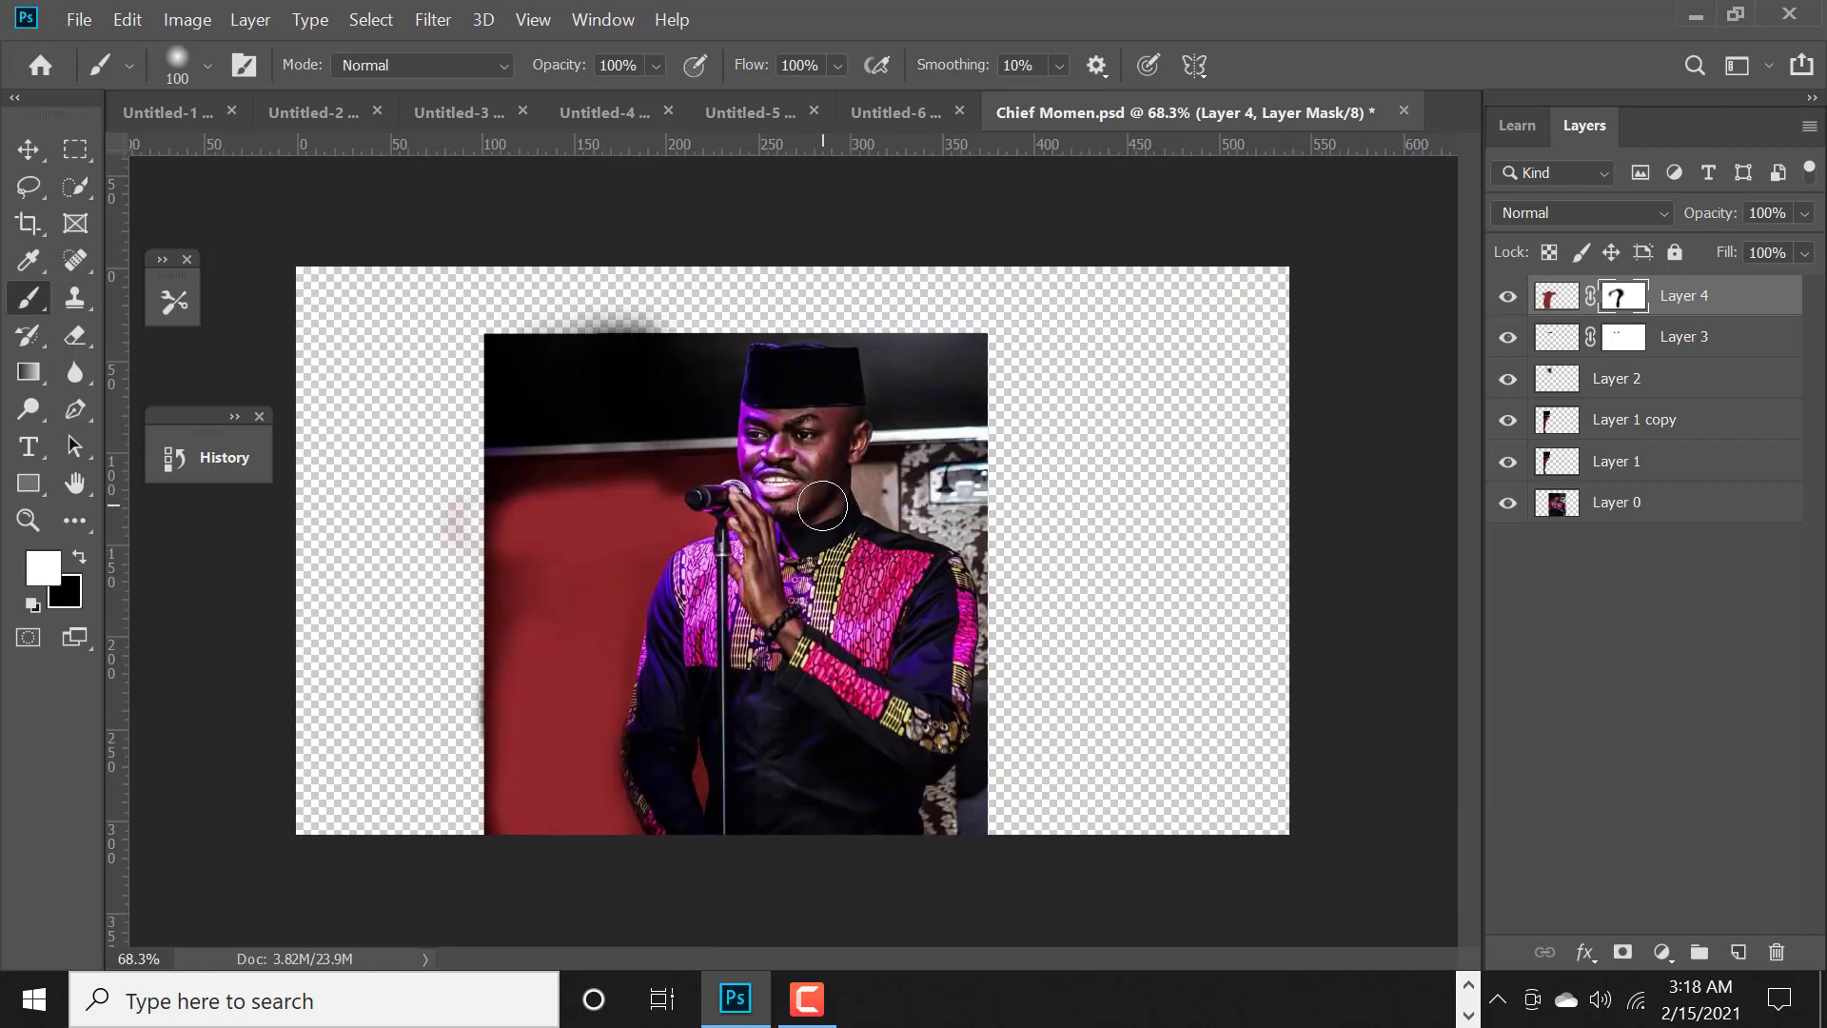
scroll(502, 513, up, 2)
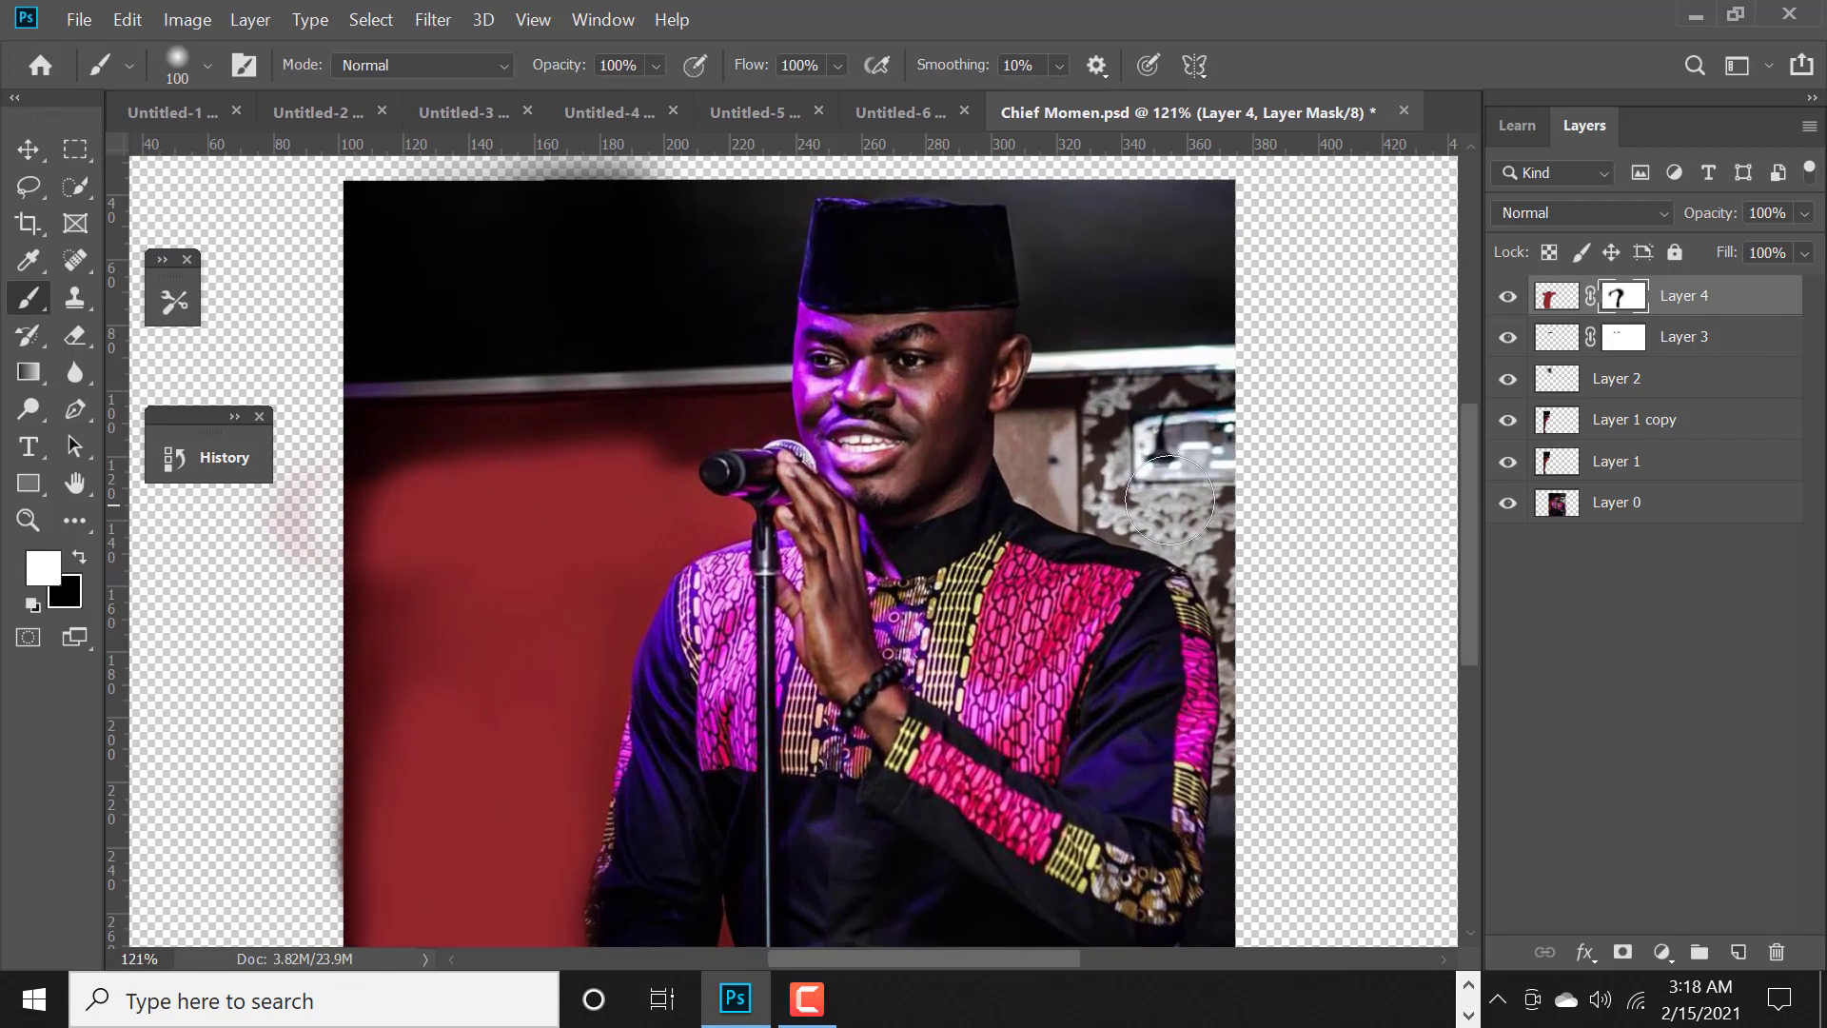
- Add Layer 5 with dark red wall strokes under the grey bar and give it a mask
click(1738, 952)
key(x)
alt+click(350, 551)
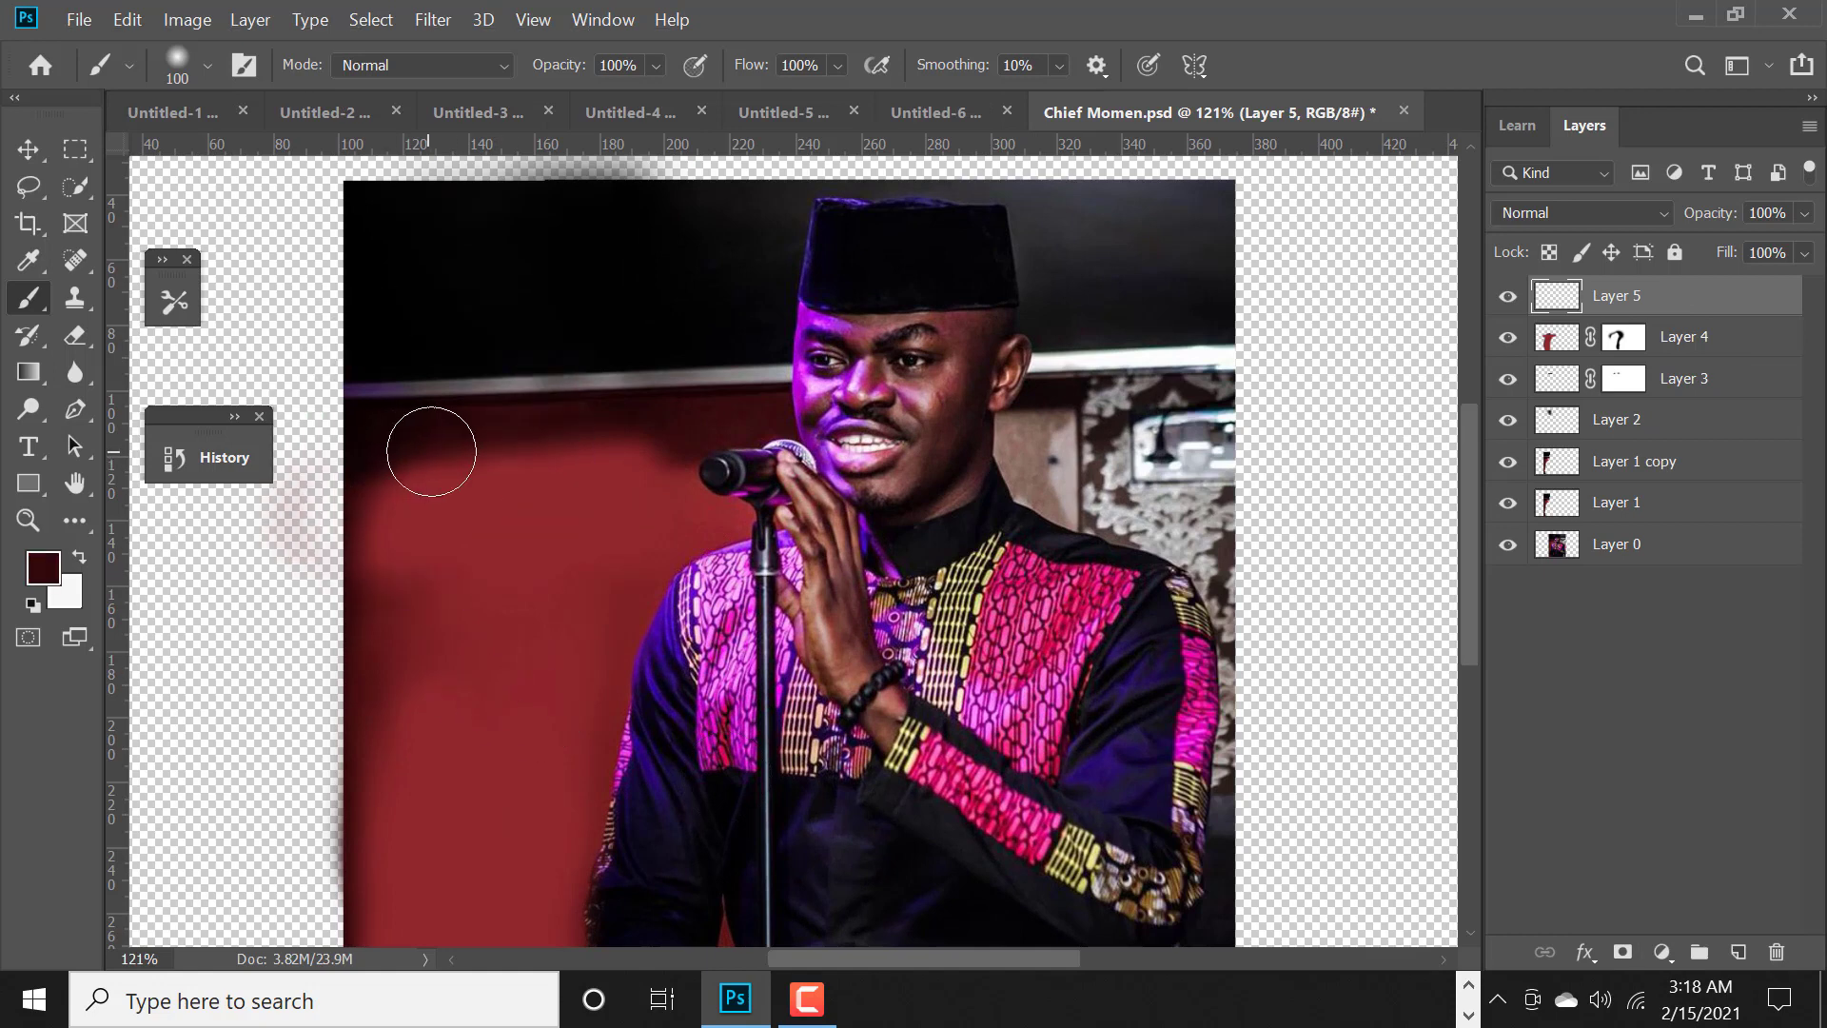
drag(431, 451, 766, 388)
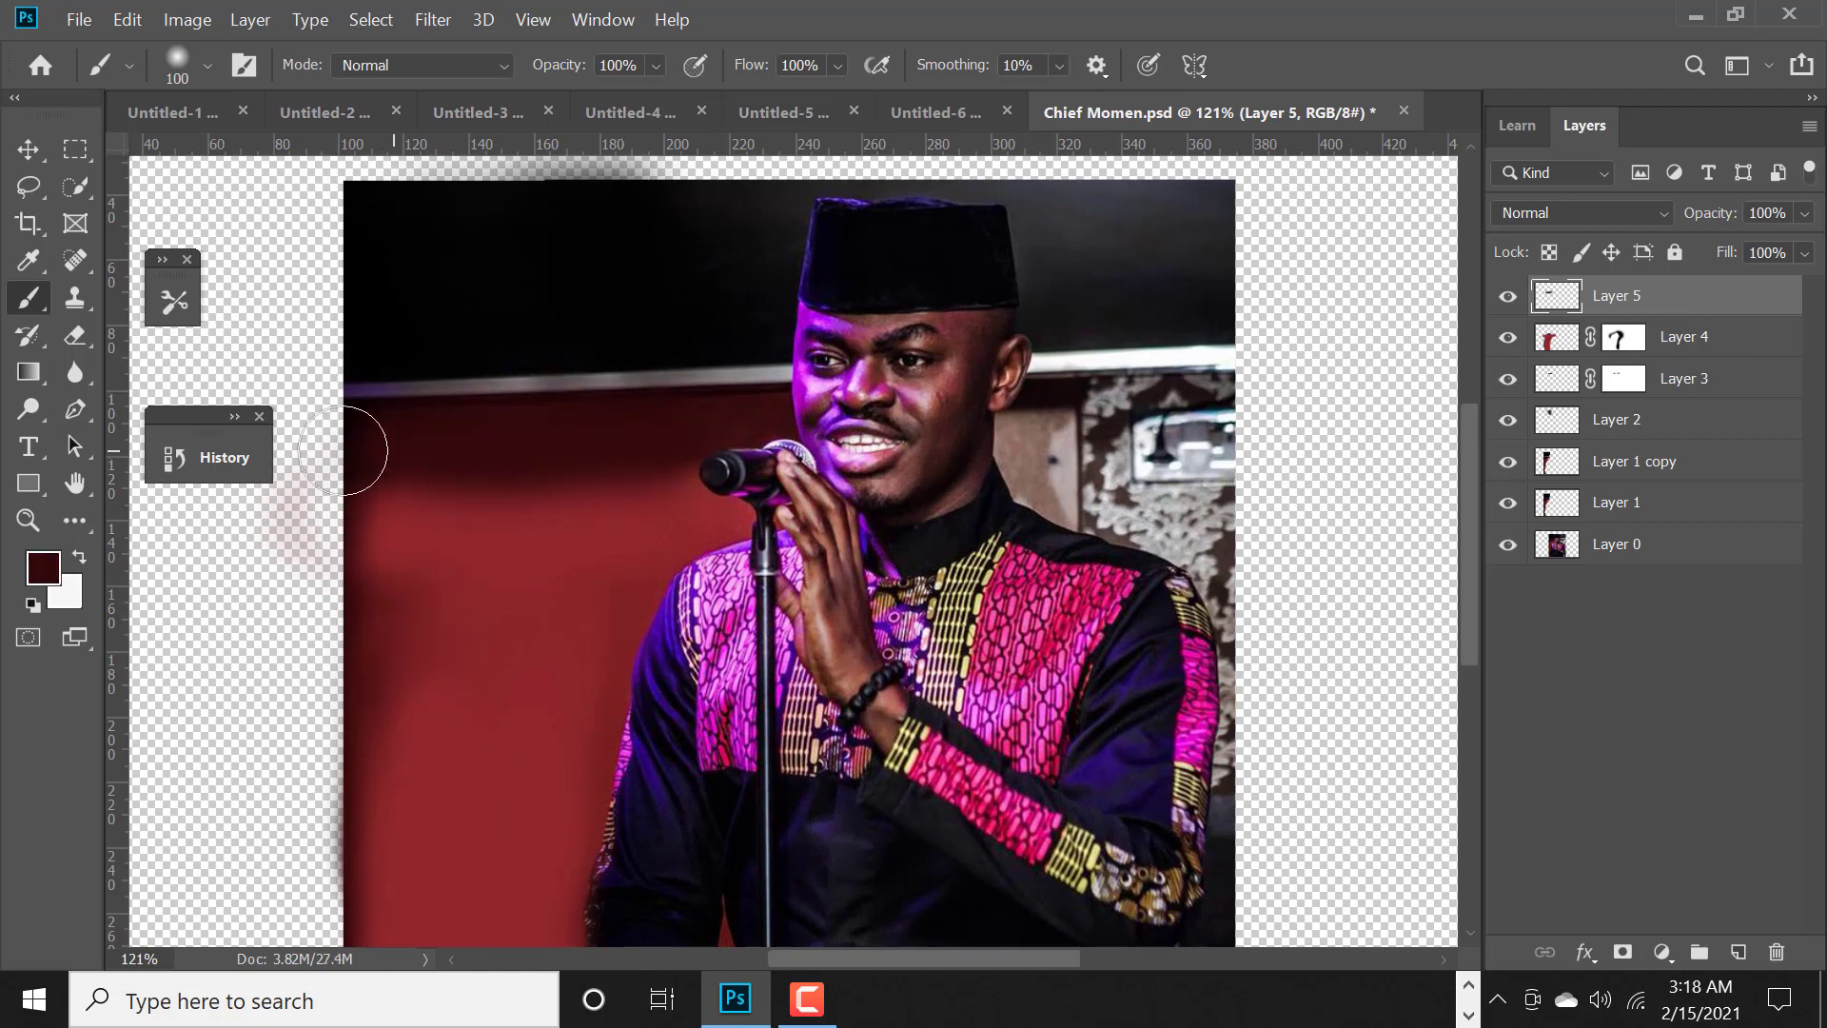
click(328, 447)
click(1623, 952)
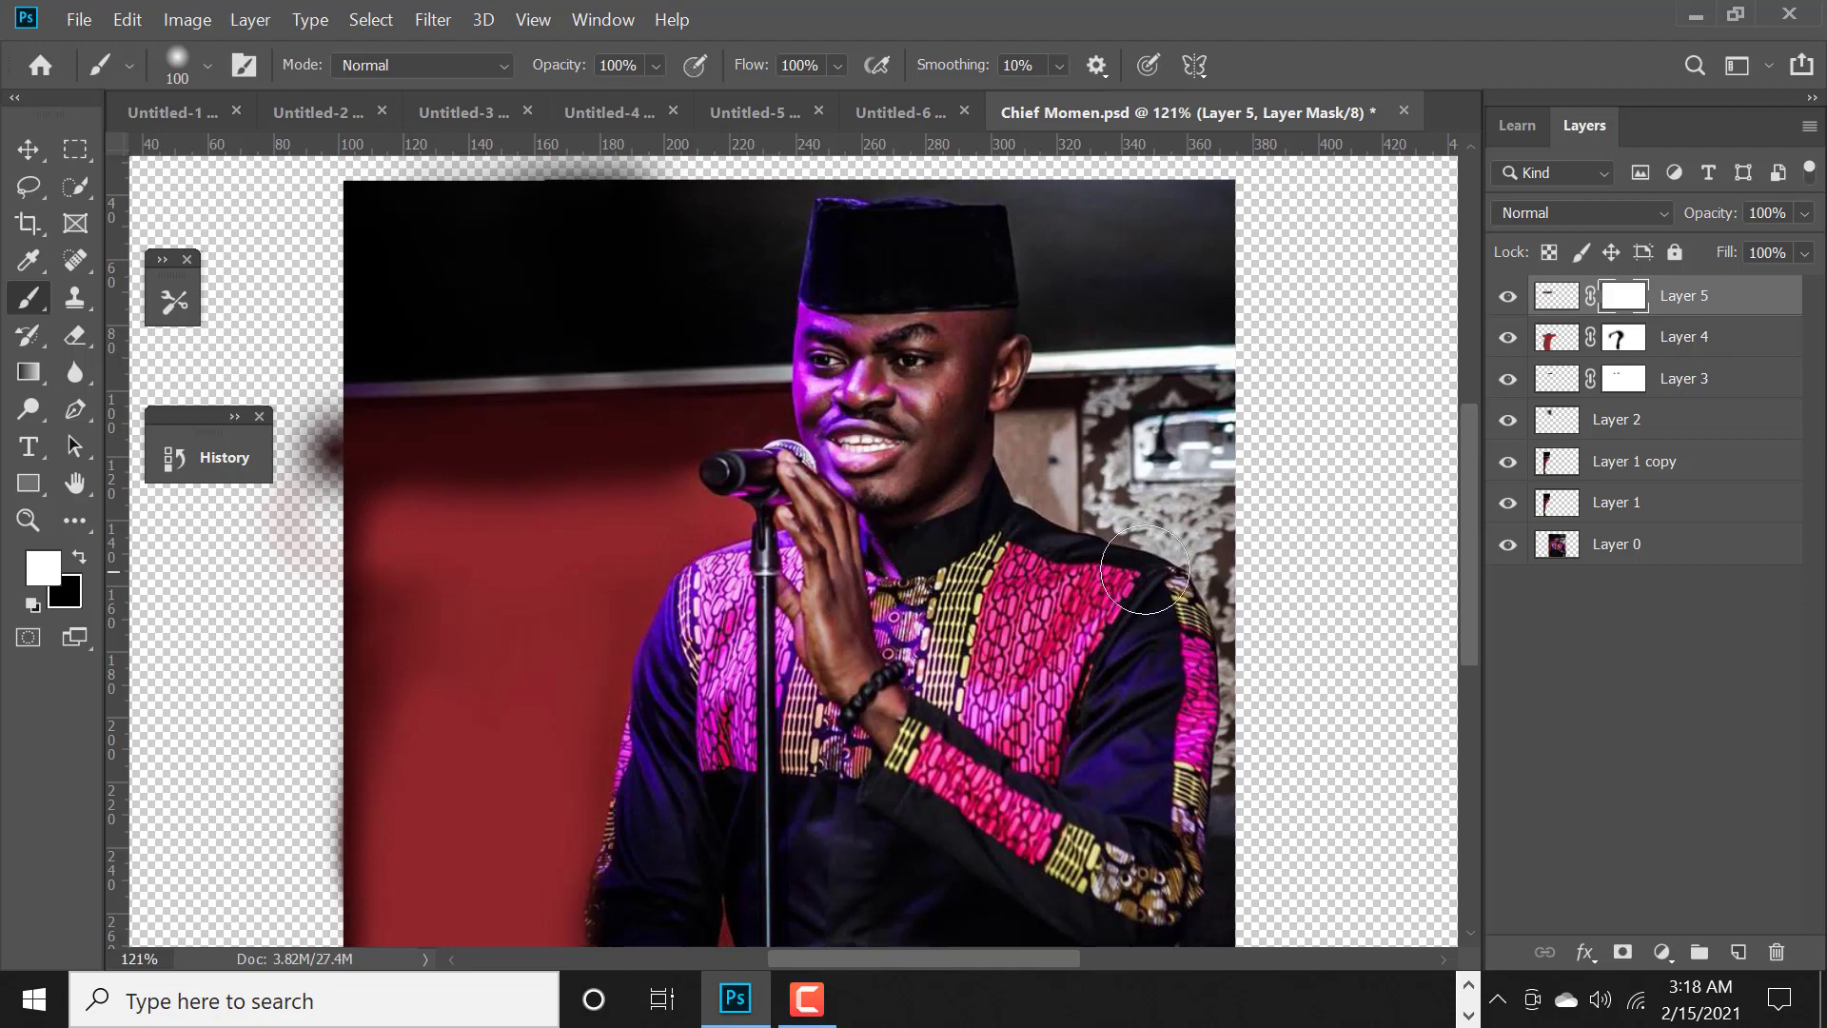
drag(1145, 570, 1095, 628)
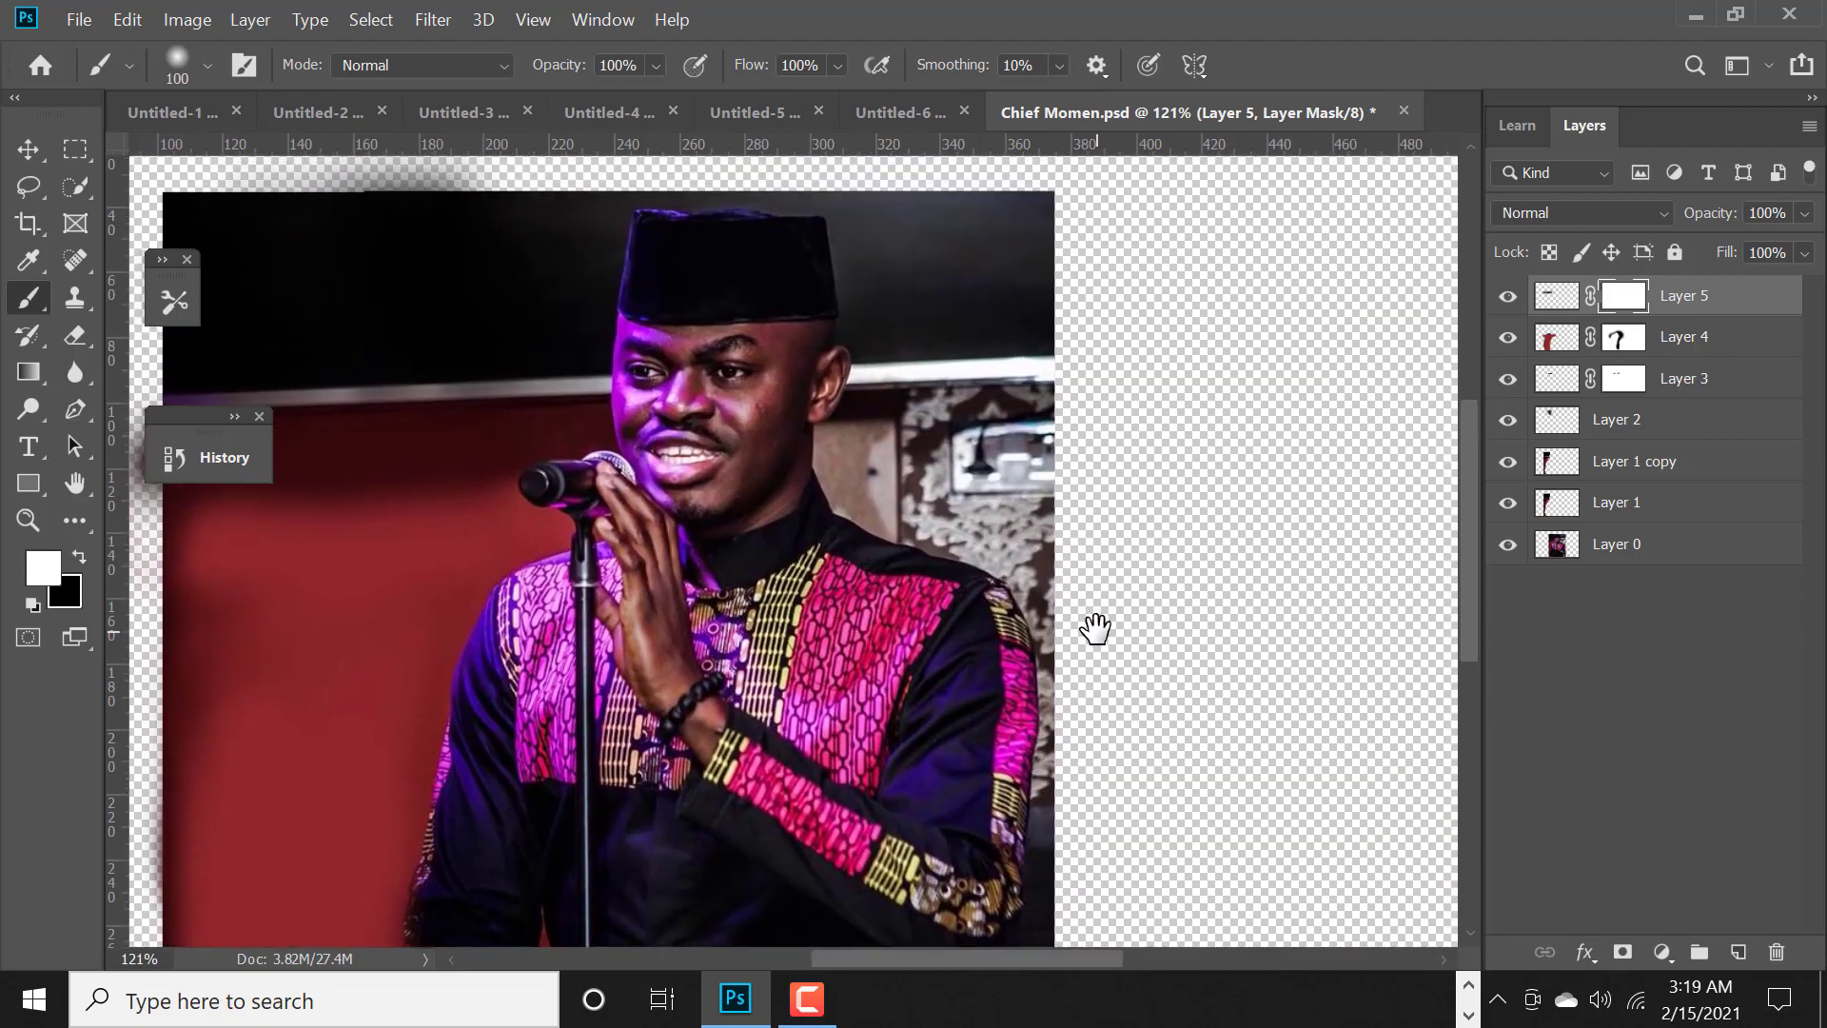
scroll(1094, 628, down, 4)
scroll(1095, 629, down, 1)
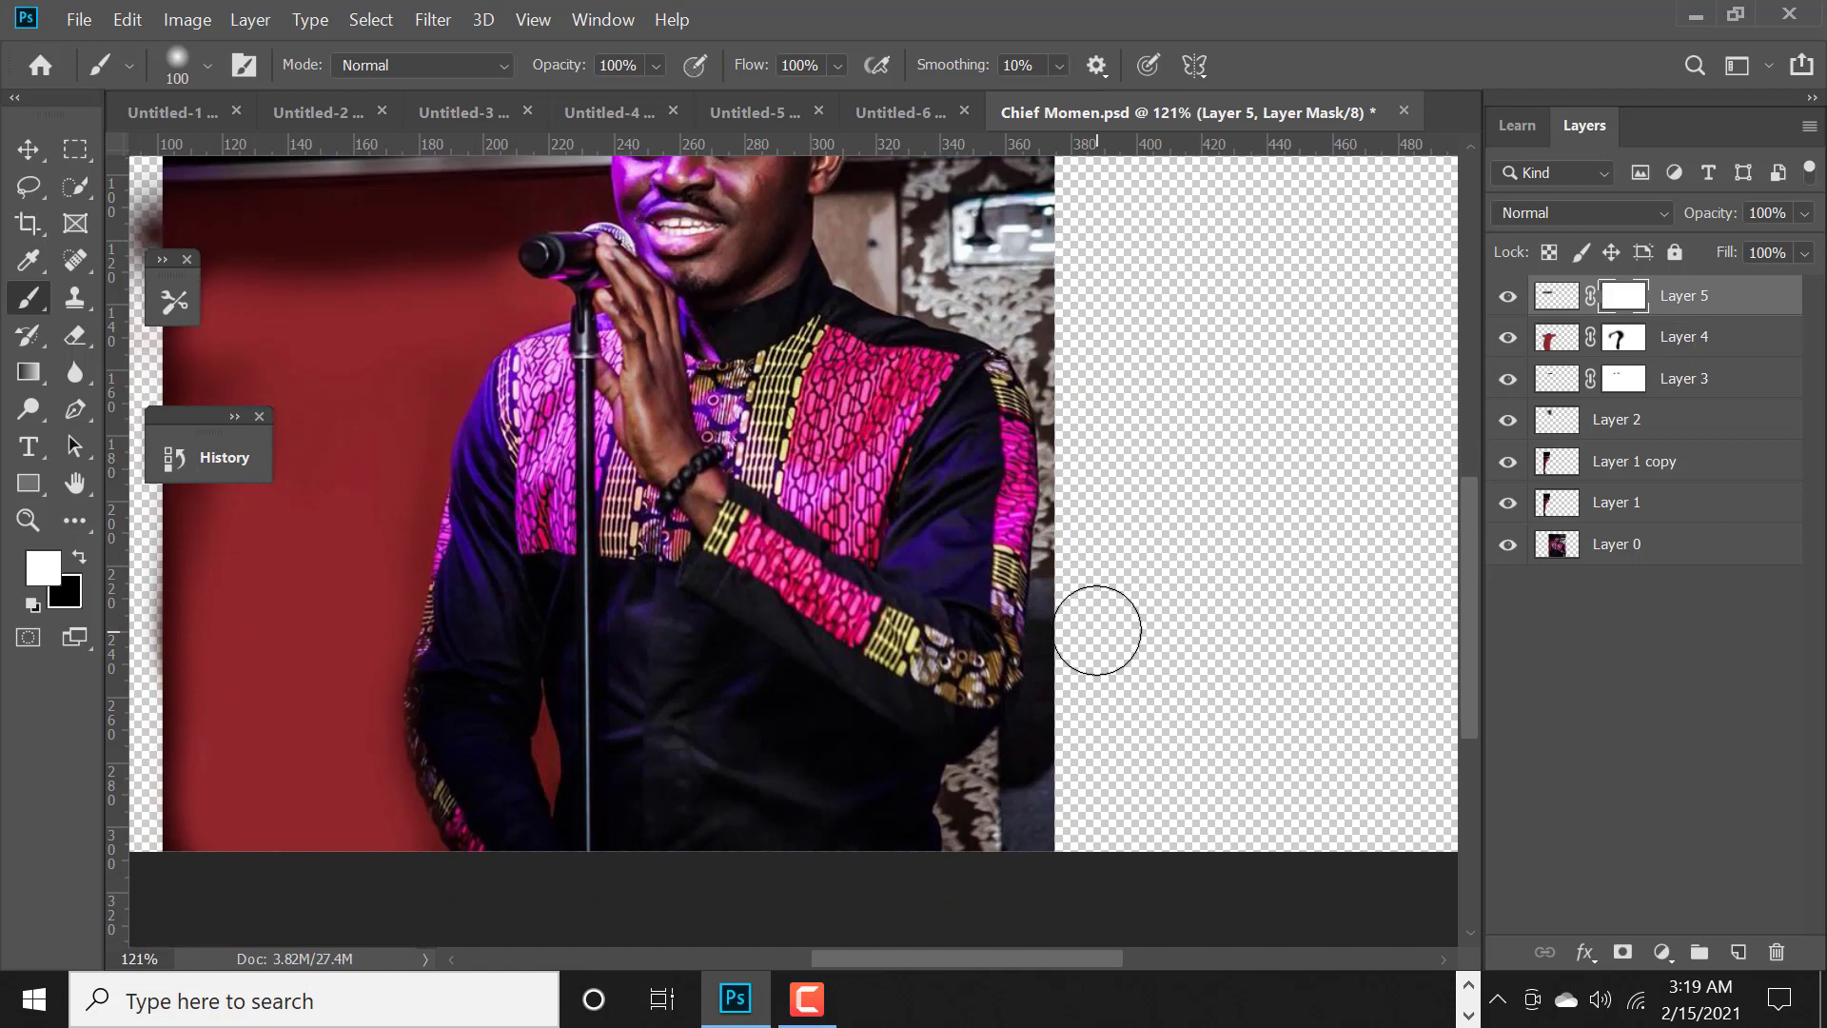
scroll(1096, 630, up, 4)
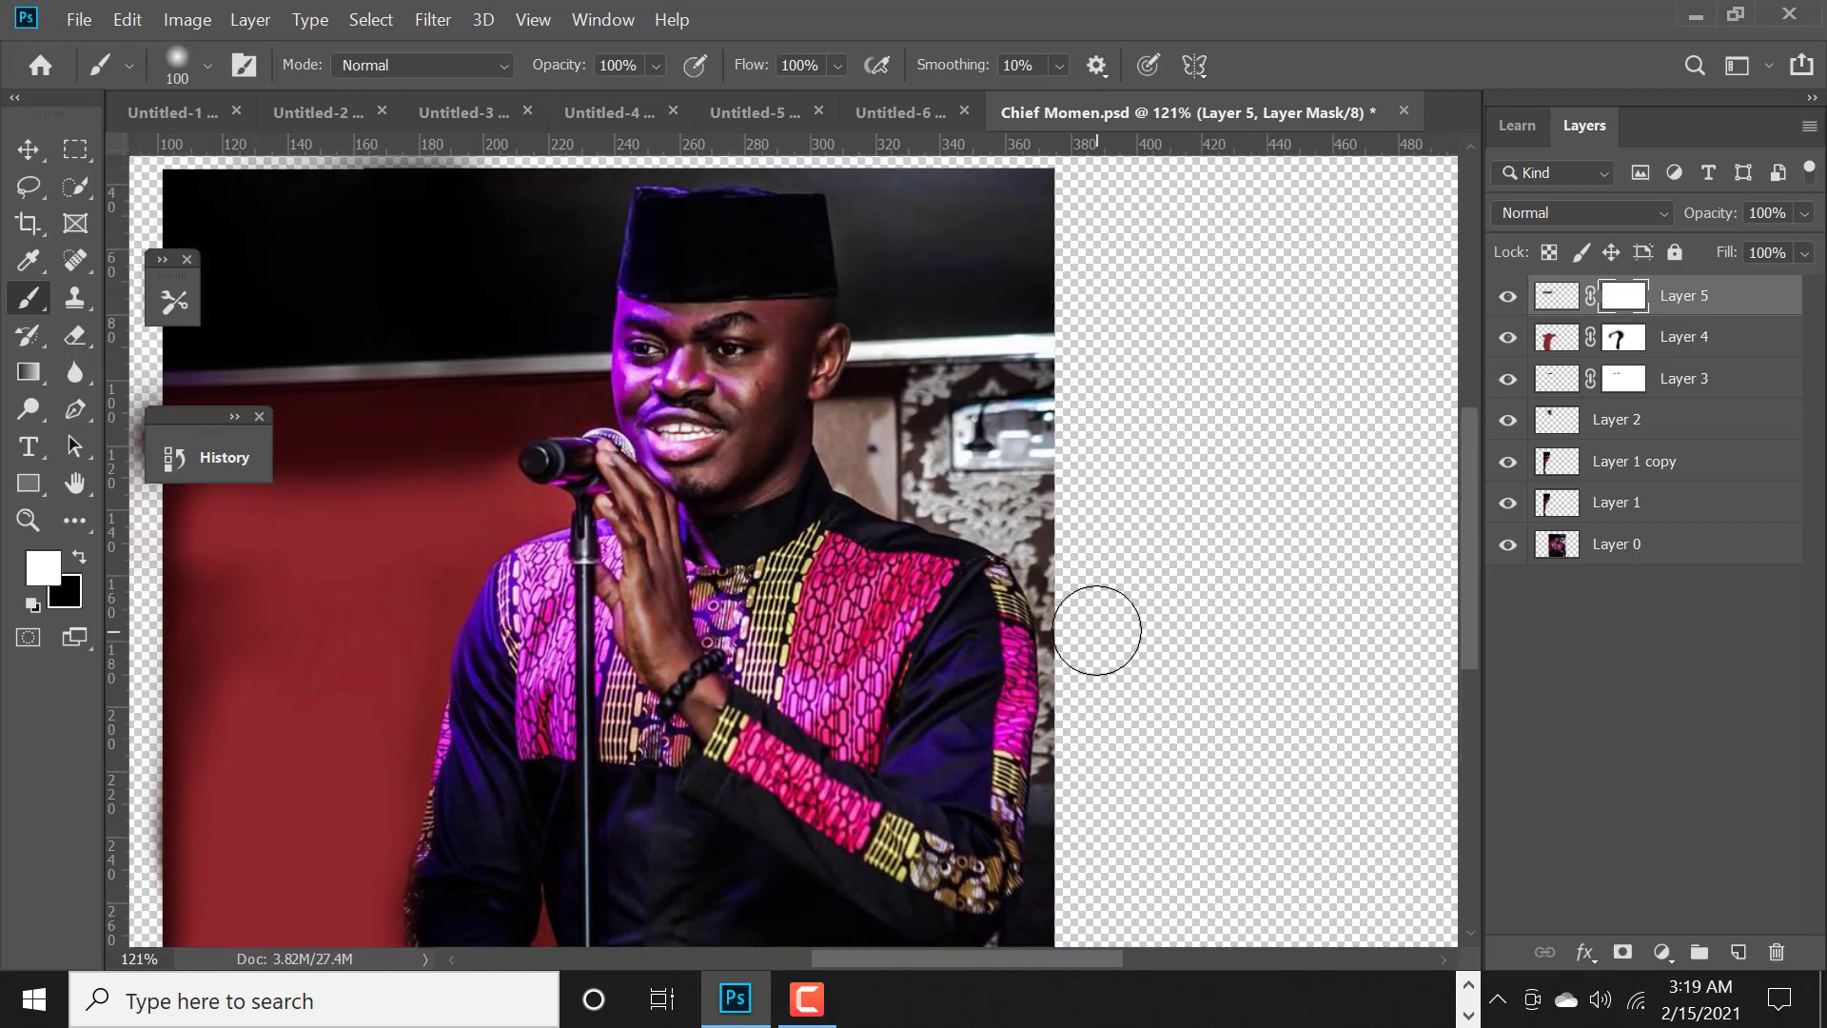
- On Layer 0, trace a Pen path around the background right of the man
click(1611, 543)
key(p)
click(857, 285)
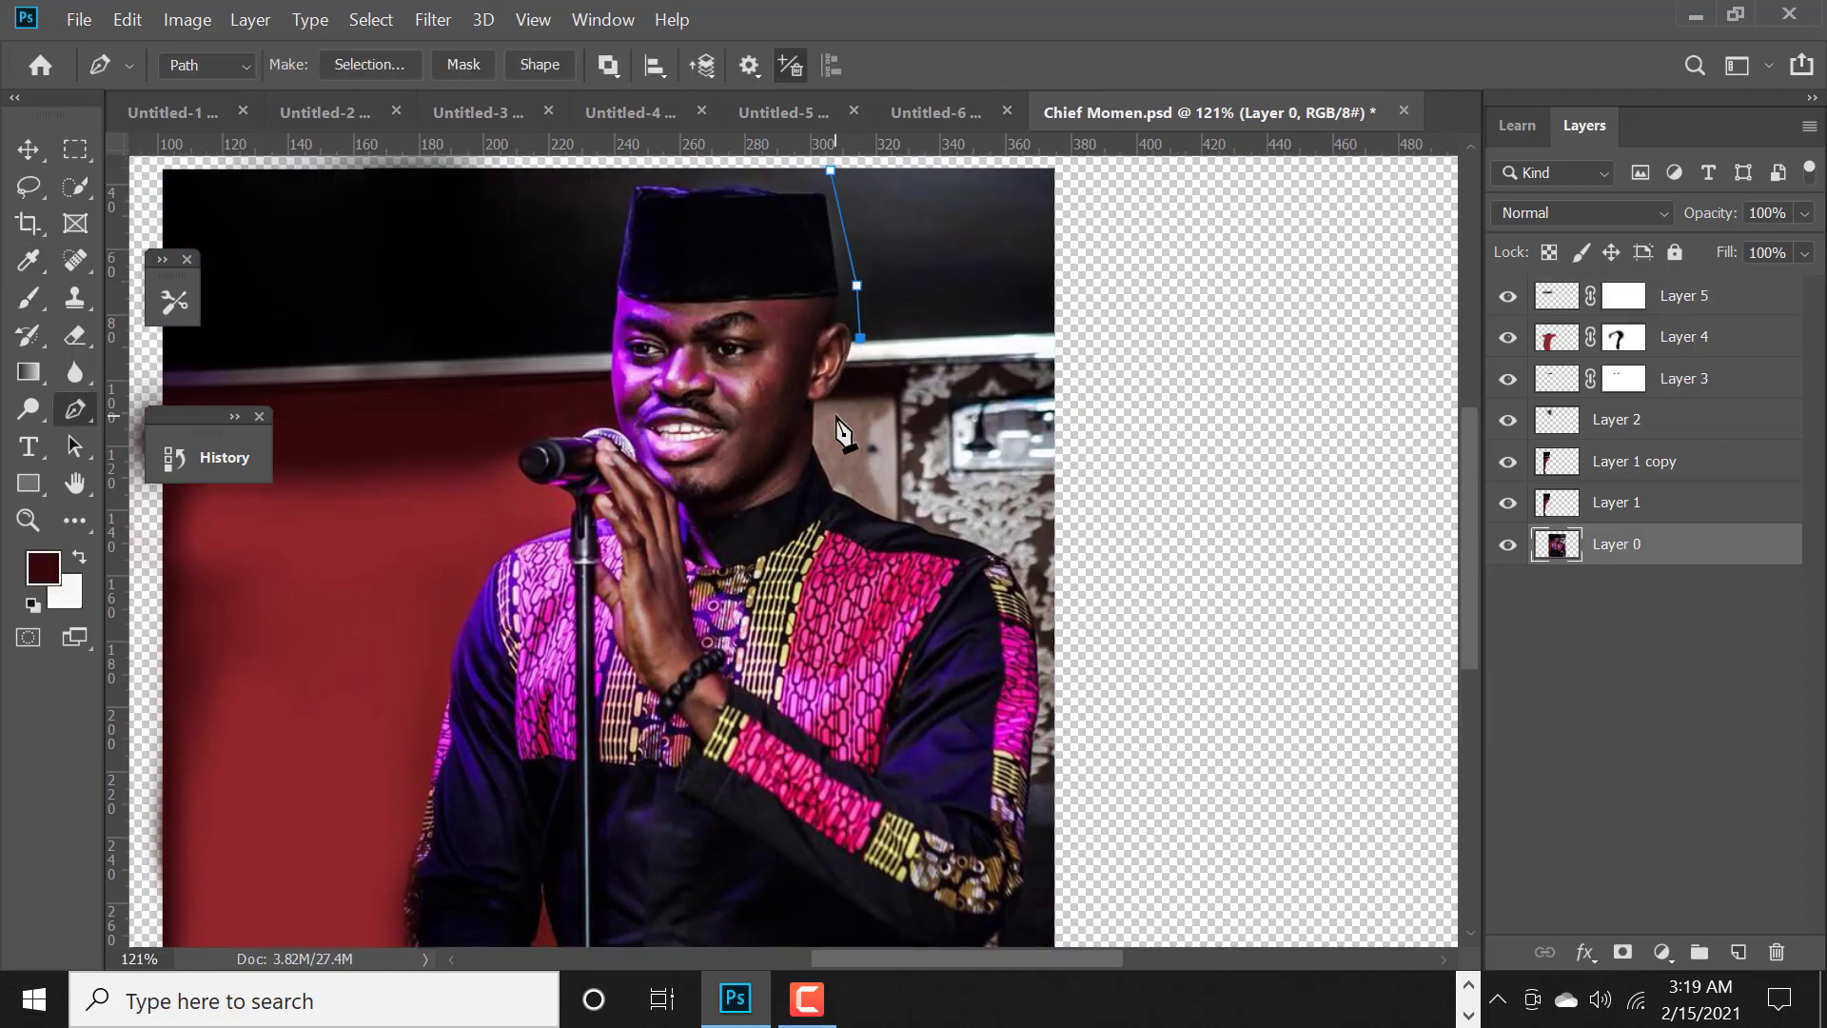
click(973, 538)
scroll(1018, 514, down, 1)
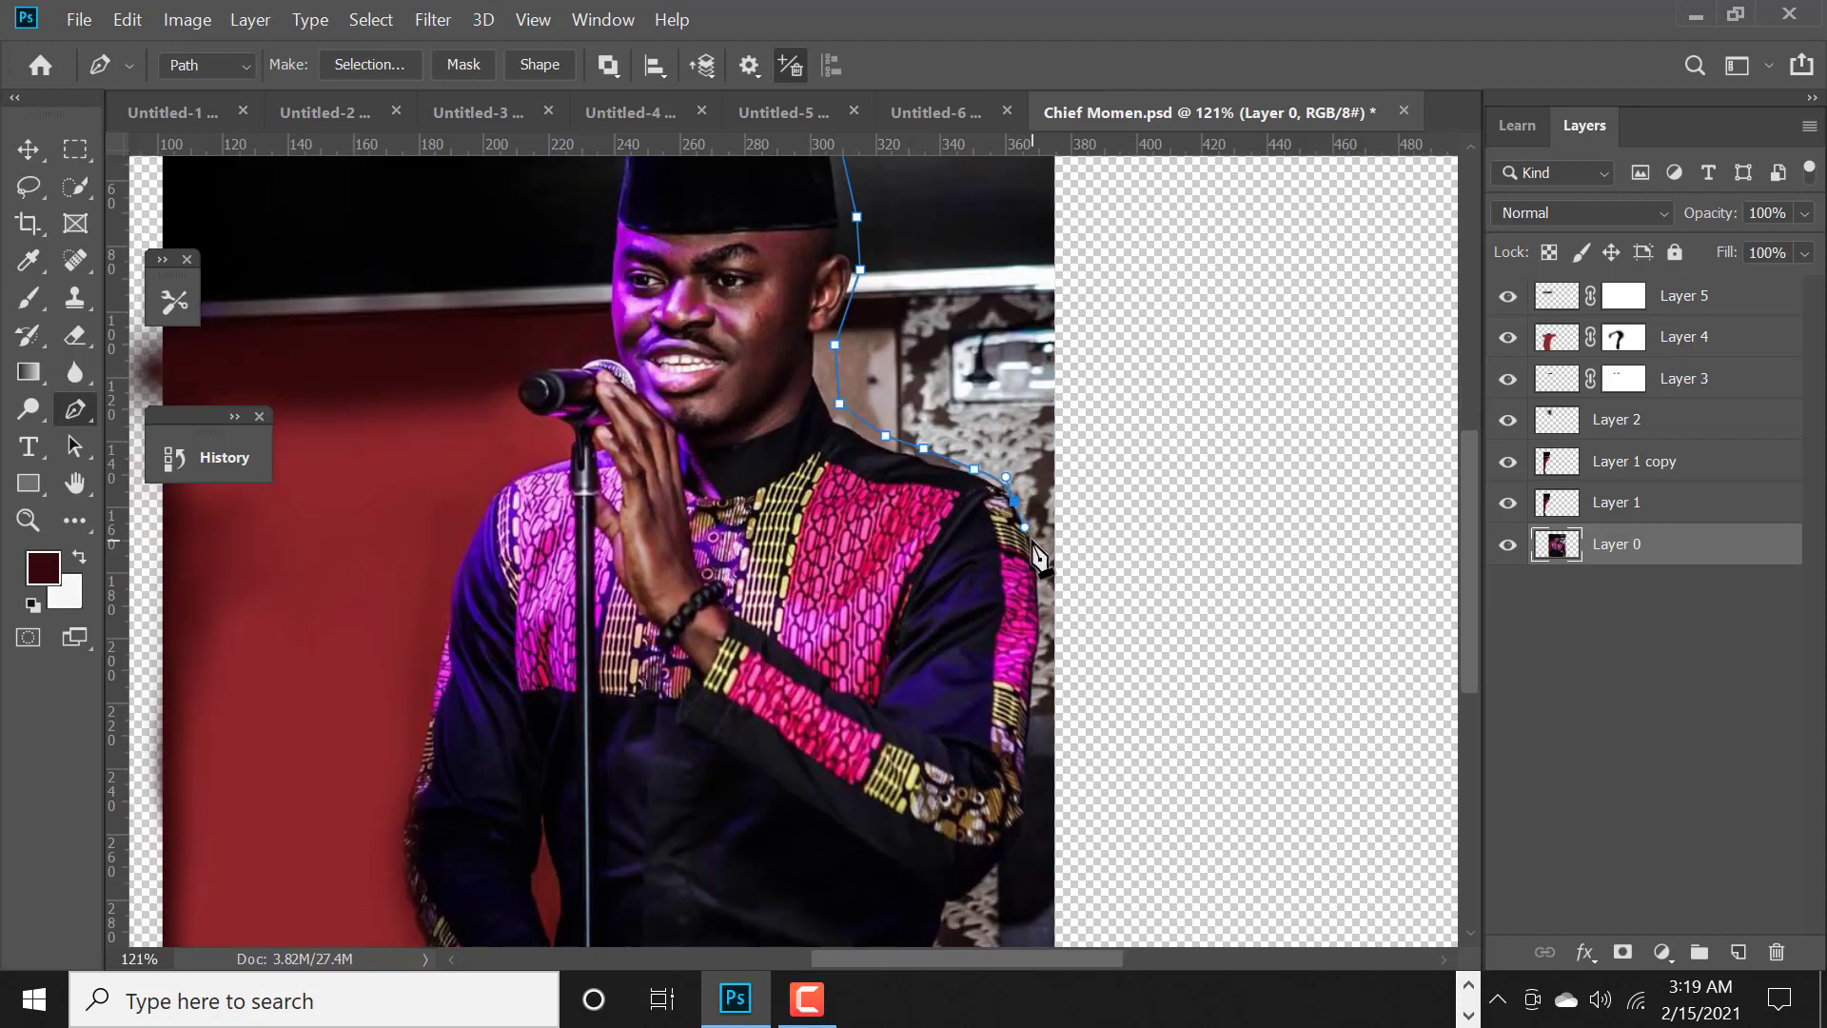
click(1035, 541)
scroll(1042, 561, down, 1)
scroll(1047, 590, down, 2)
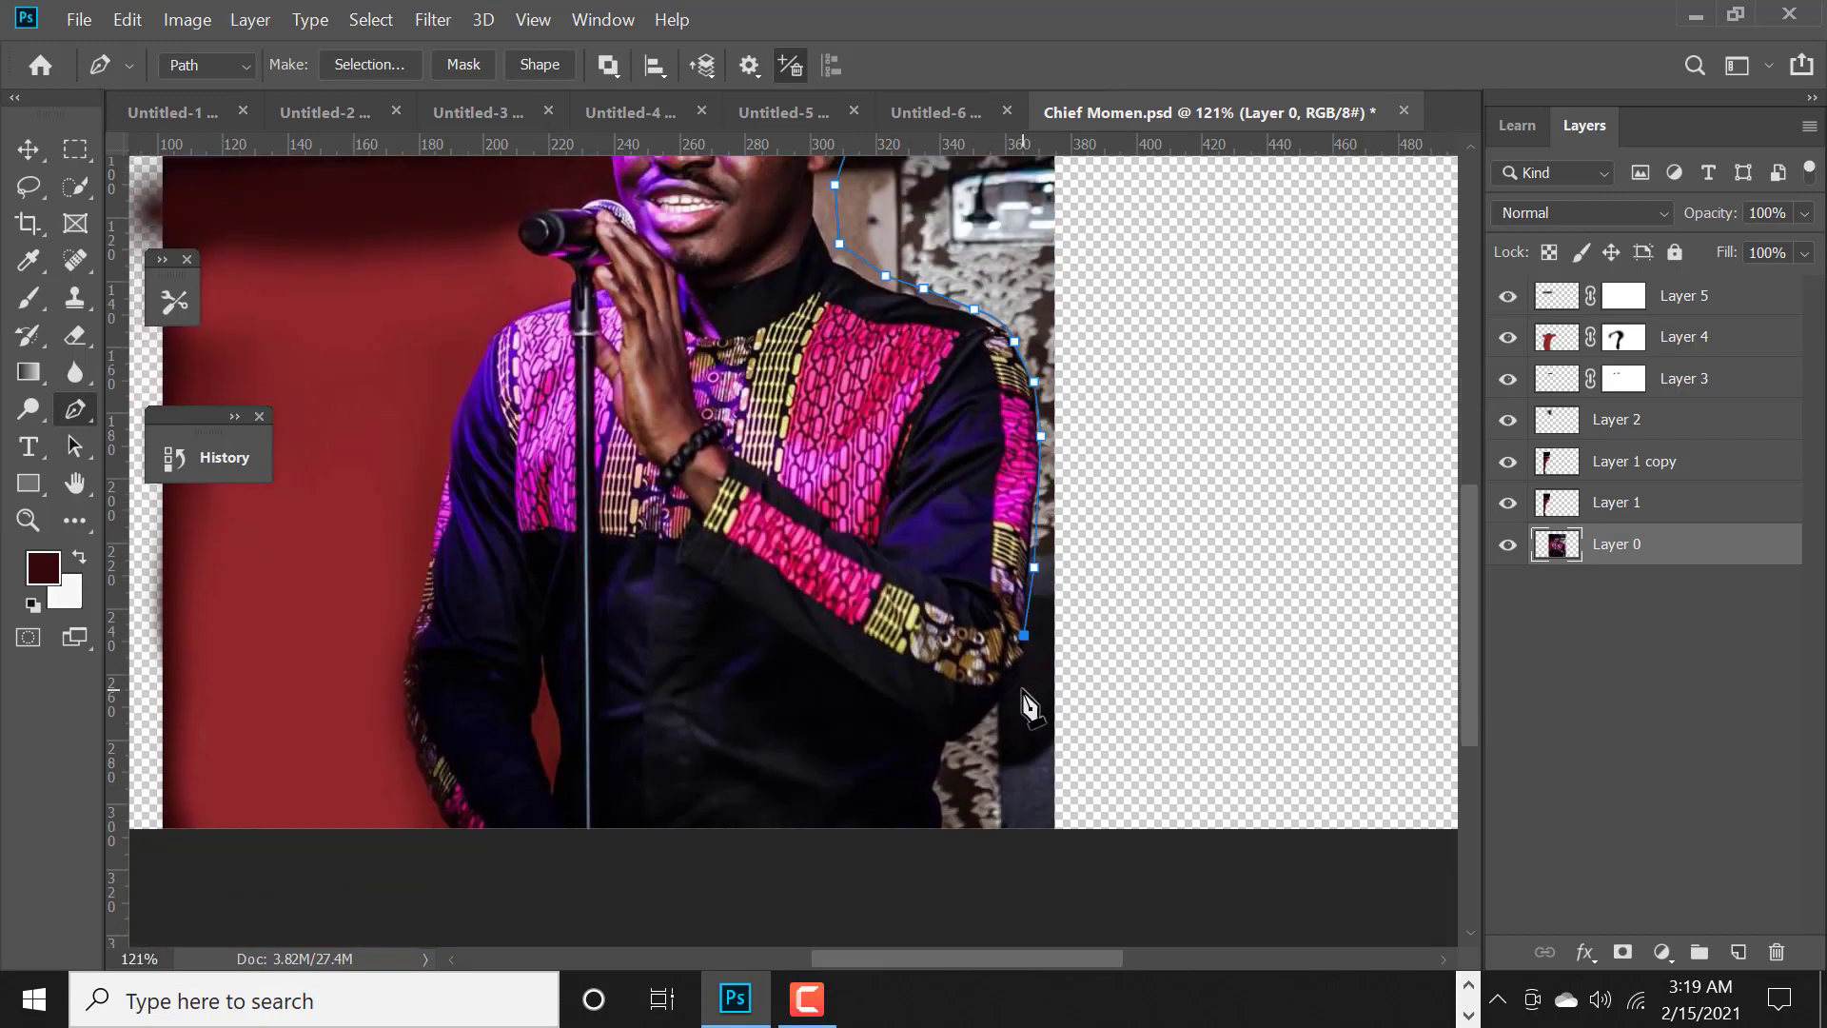
scroll(1023, 866, down, 3)
click(1235, 898)
click(1238, 365)
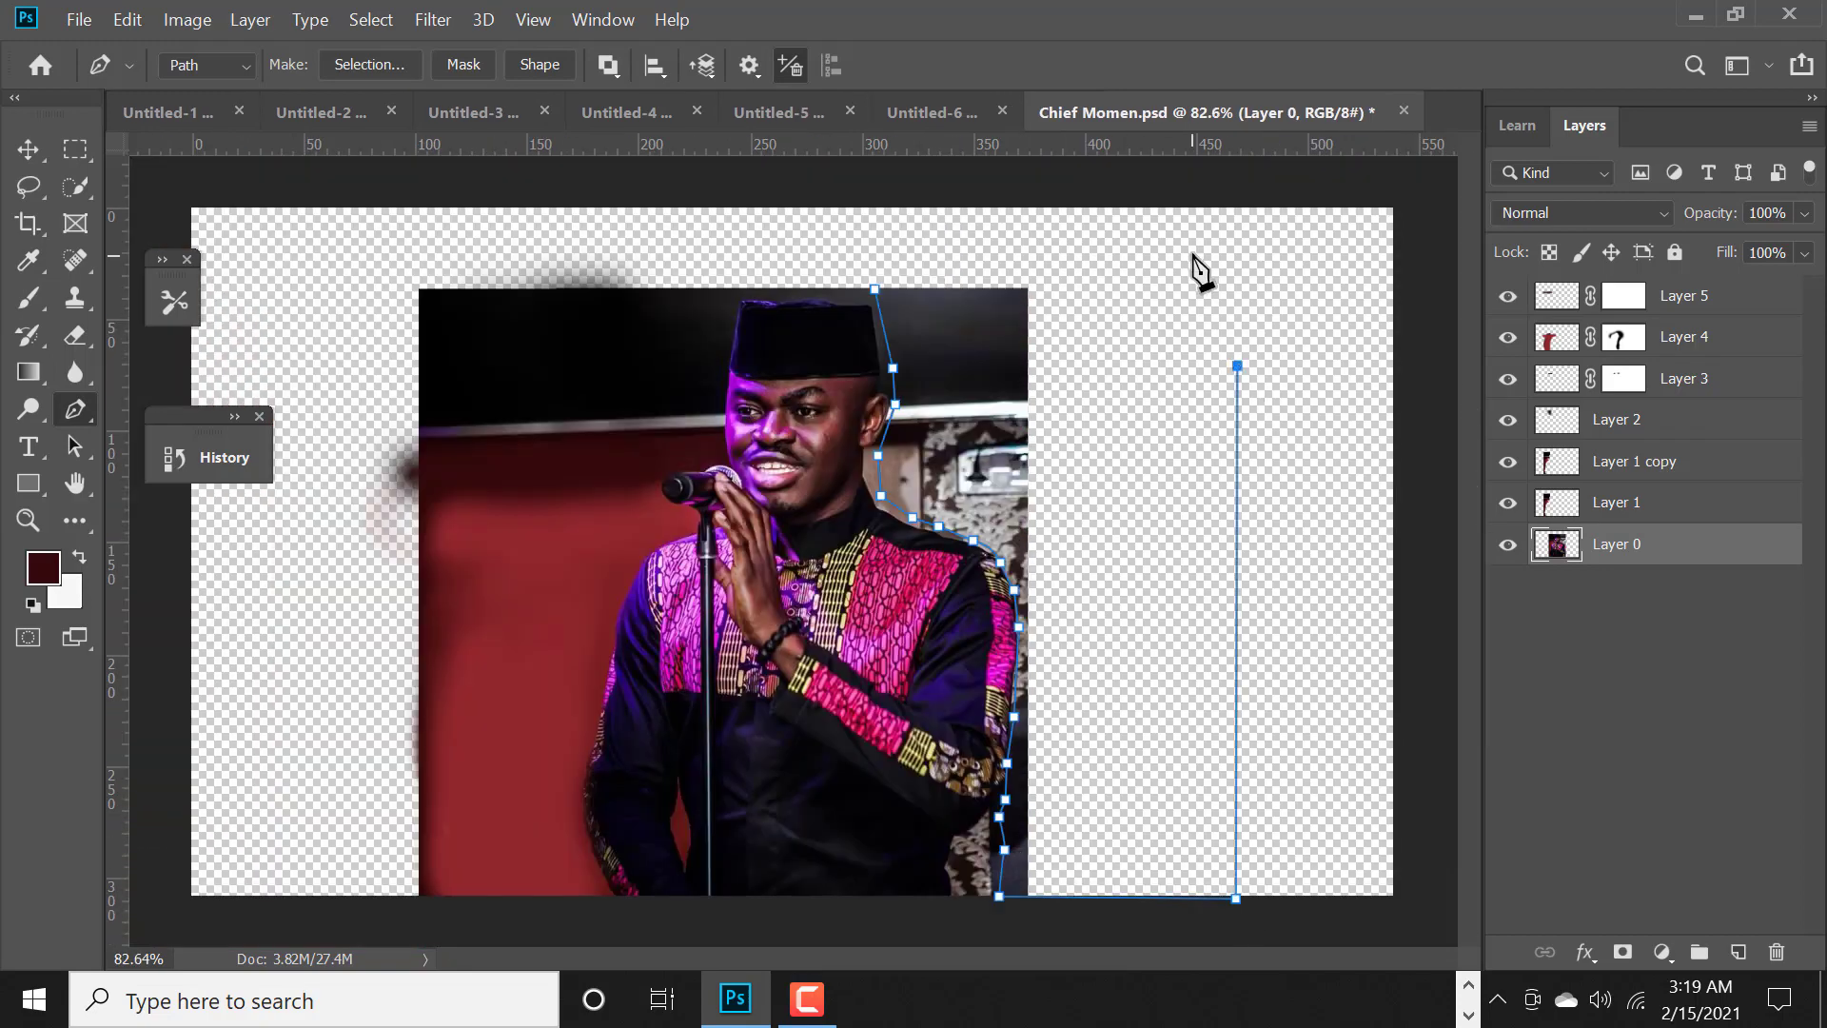
drag(875, 289, 857, 311)
- Add empty Layer 6 and paste the selected right background in place as top Layer 7
click(1704, 297)
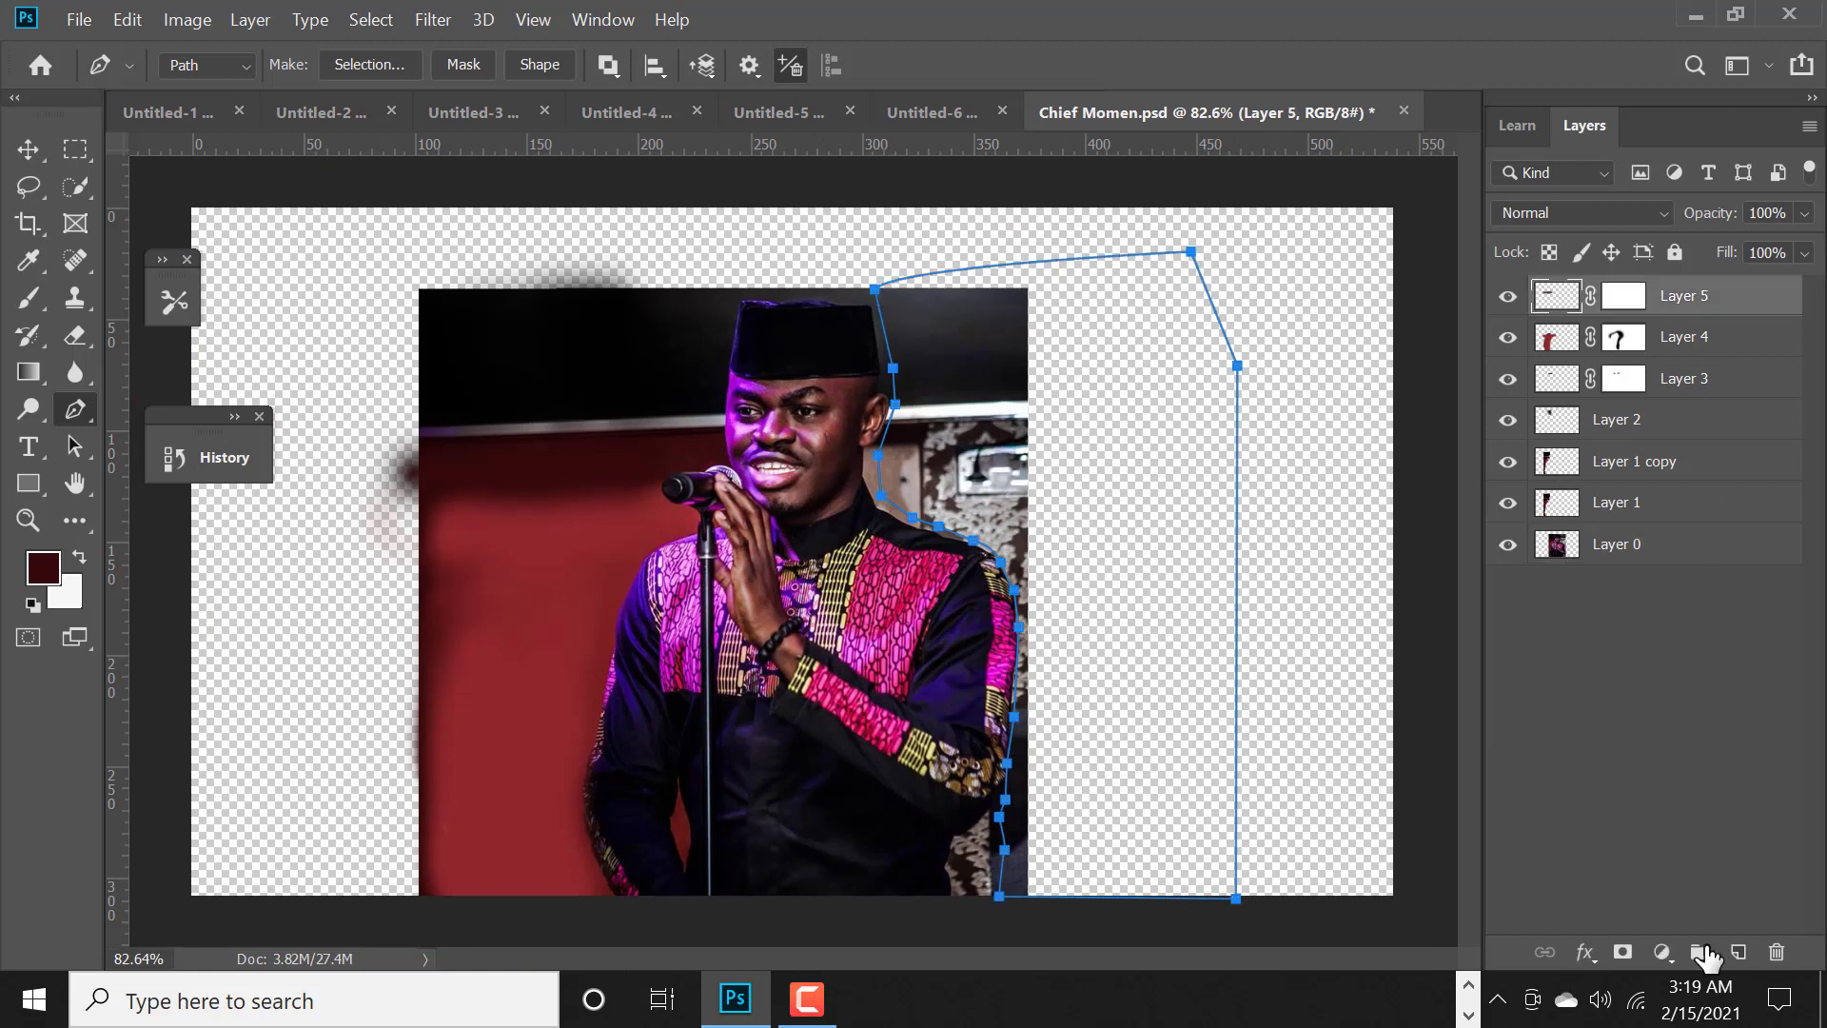
click(1738, 952)
key(s)
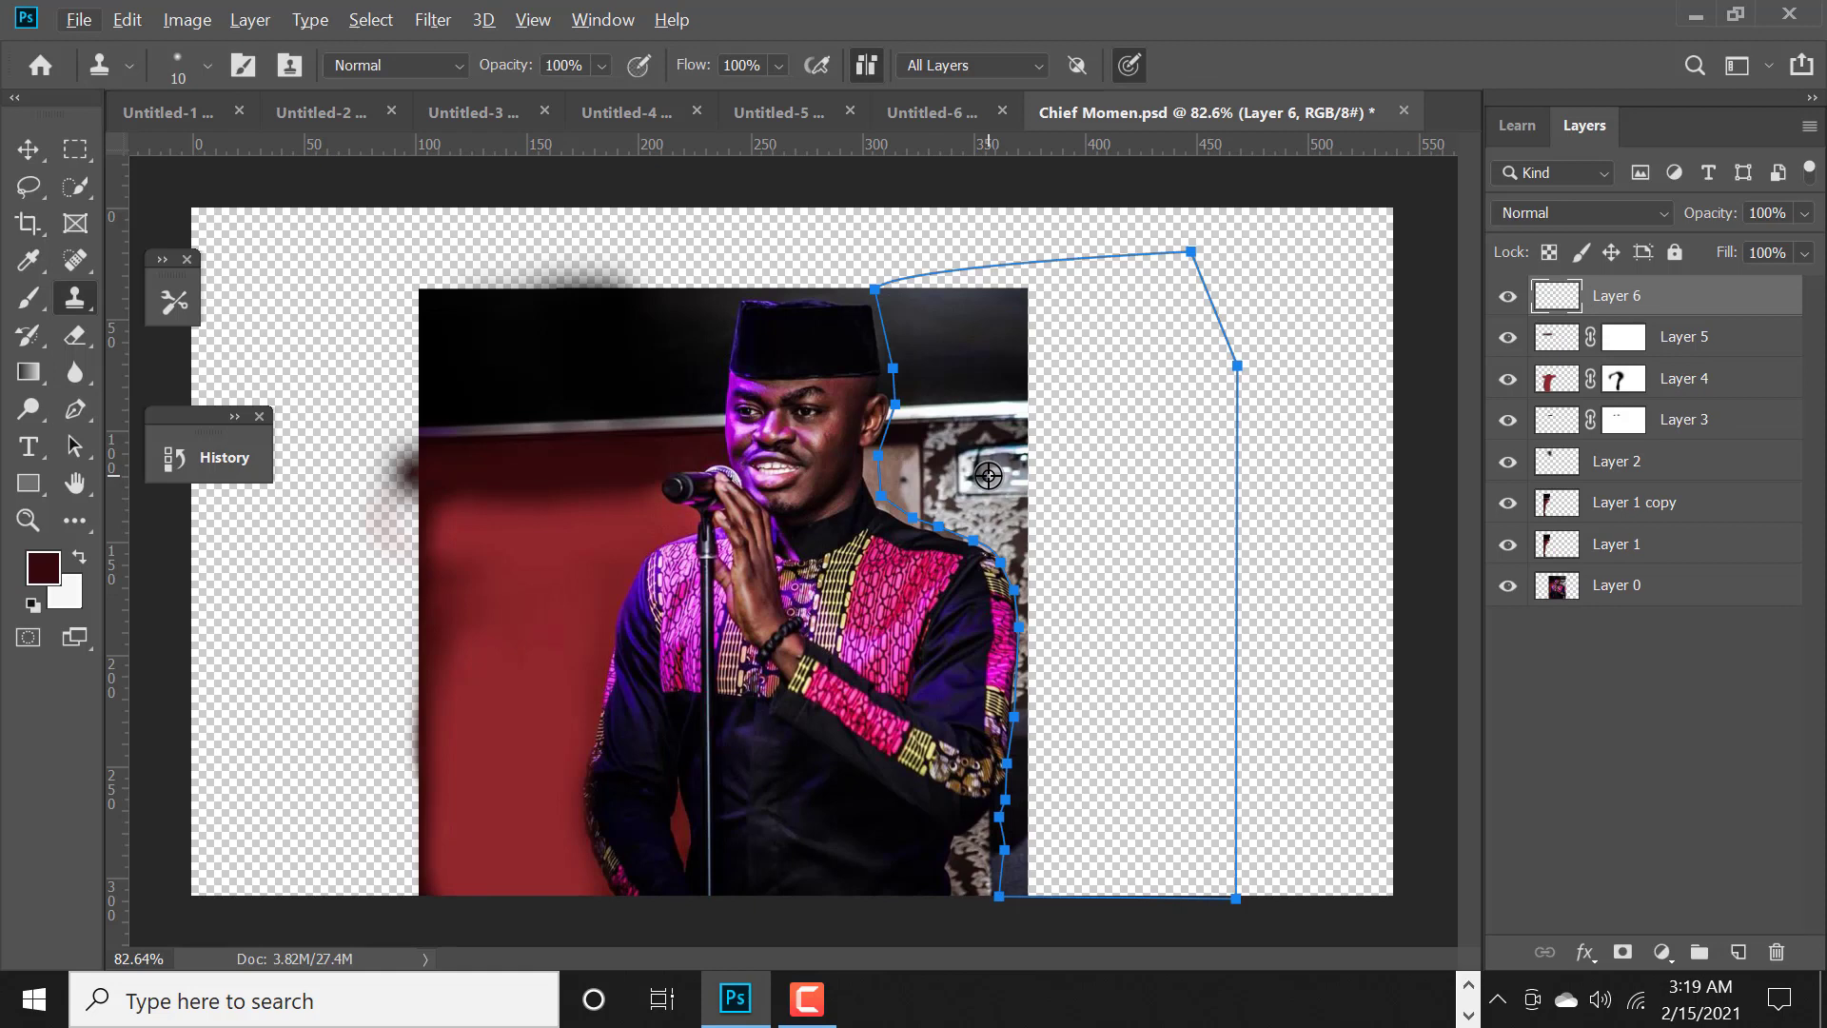
click(1614, 585)
key(ctrl+Return)
key(ctrl+j)
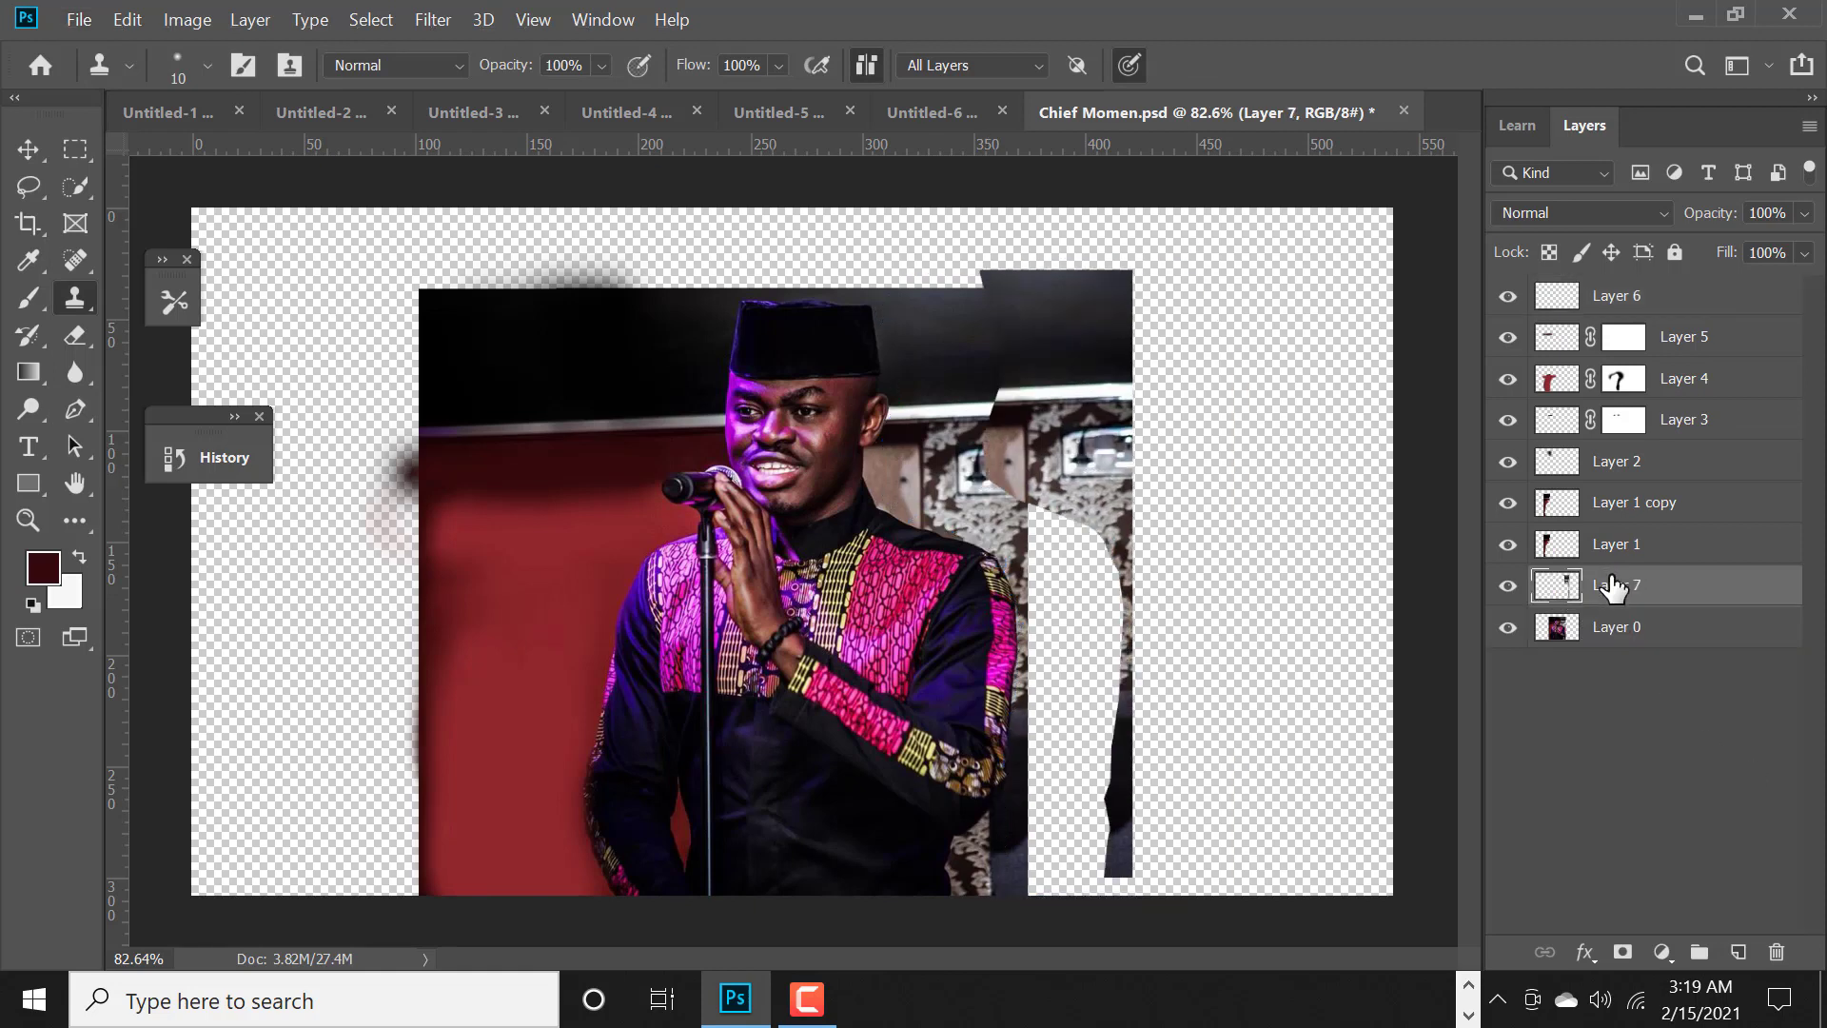
key(ctrl+z)
click(127, 19)
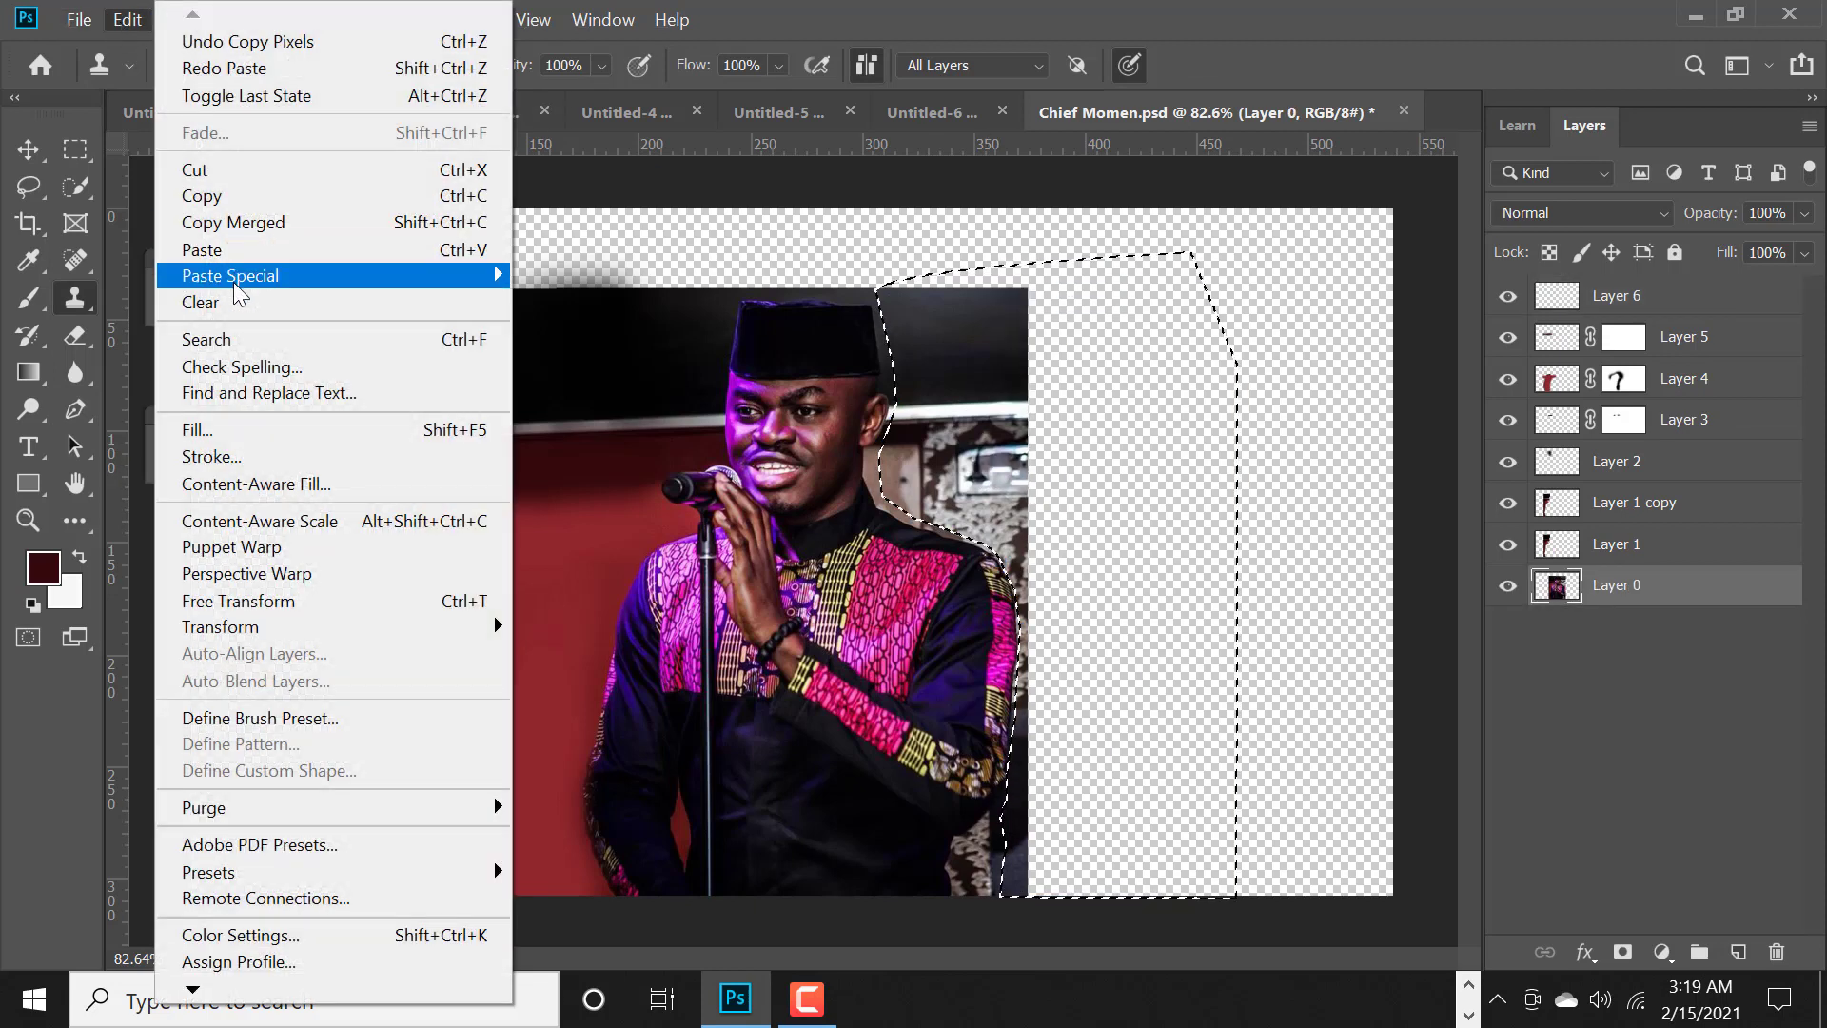
click(586, 302)
key(ctrl+shift+bracketright)
- Shift the pasted wall strip right, duplicate it as Layer 7 copy, and nudge it up
key(v)
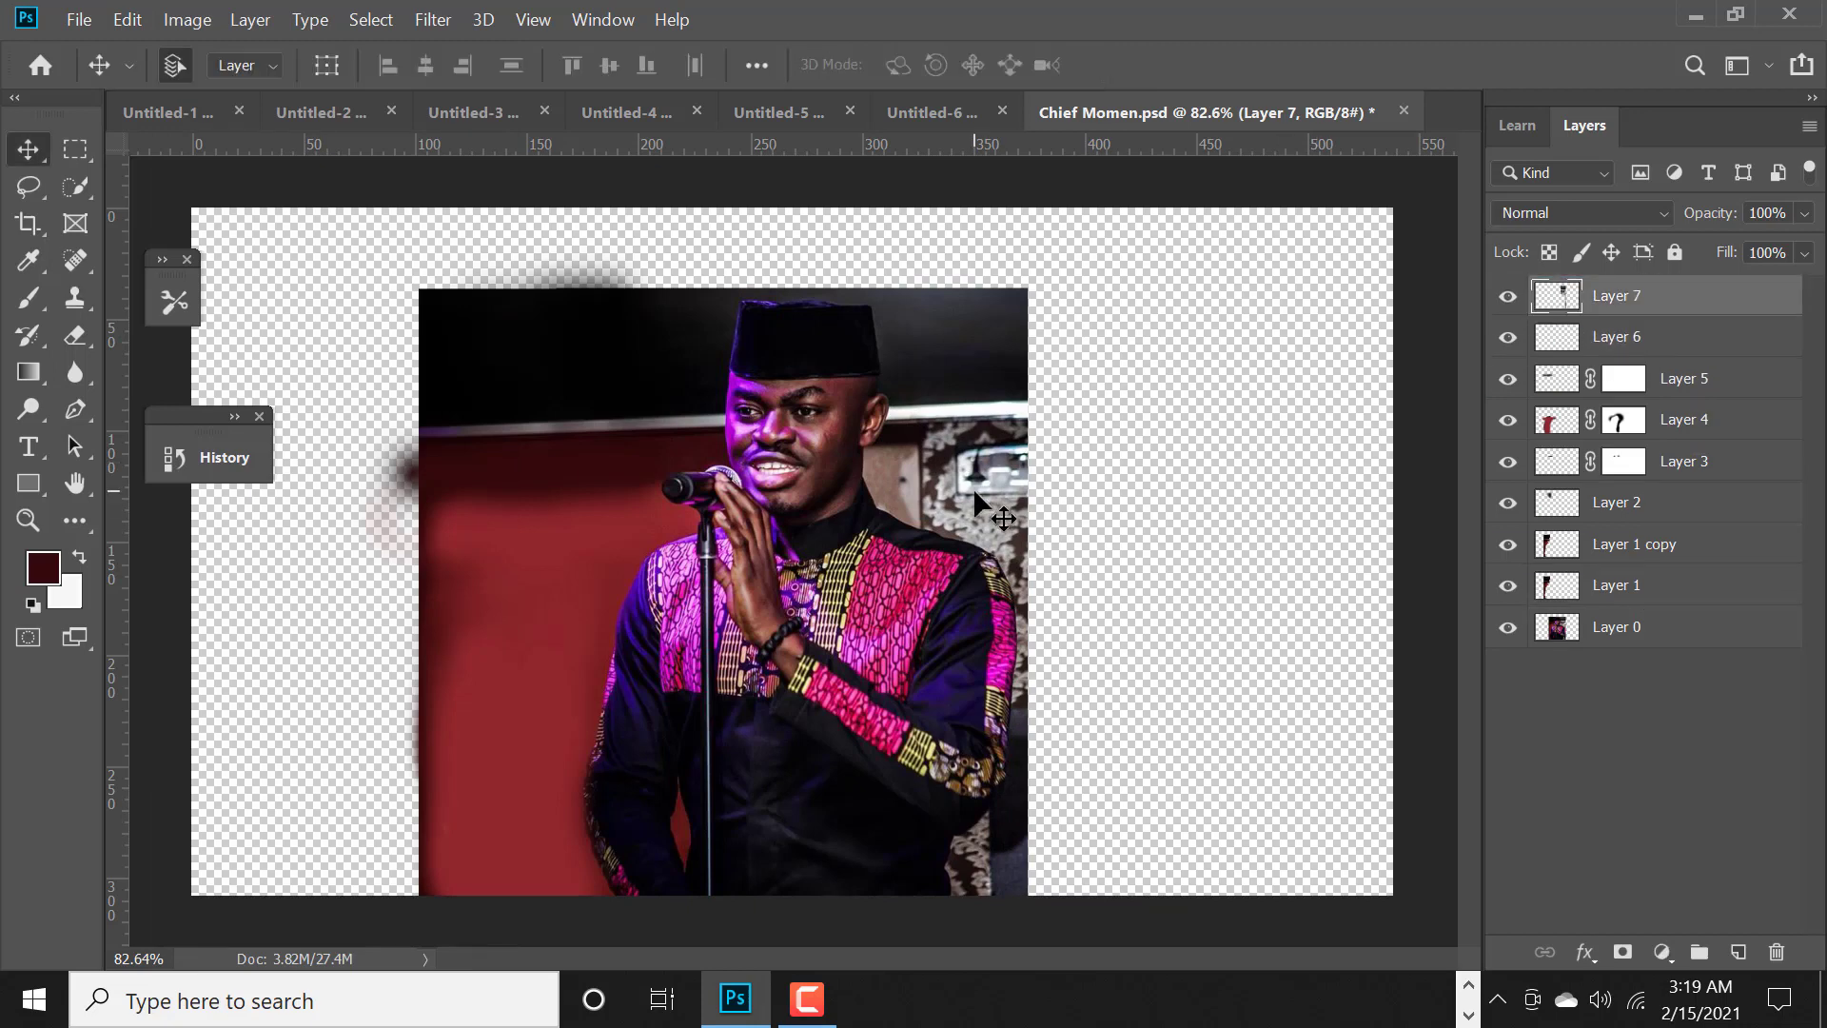
drag(972, 487, 1078, 493)
key(ctrl+j)
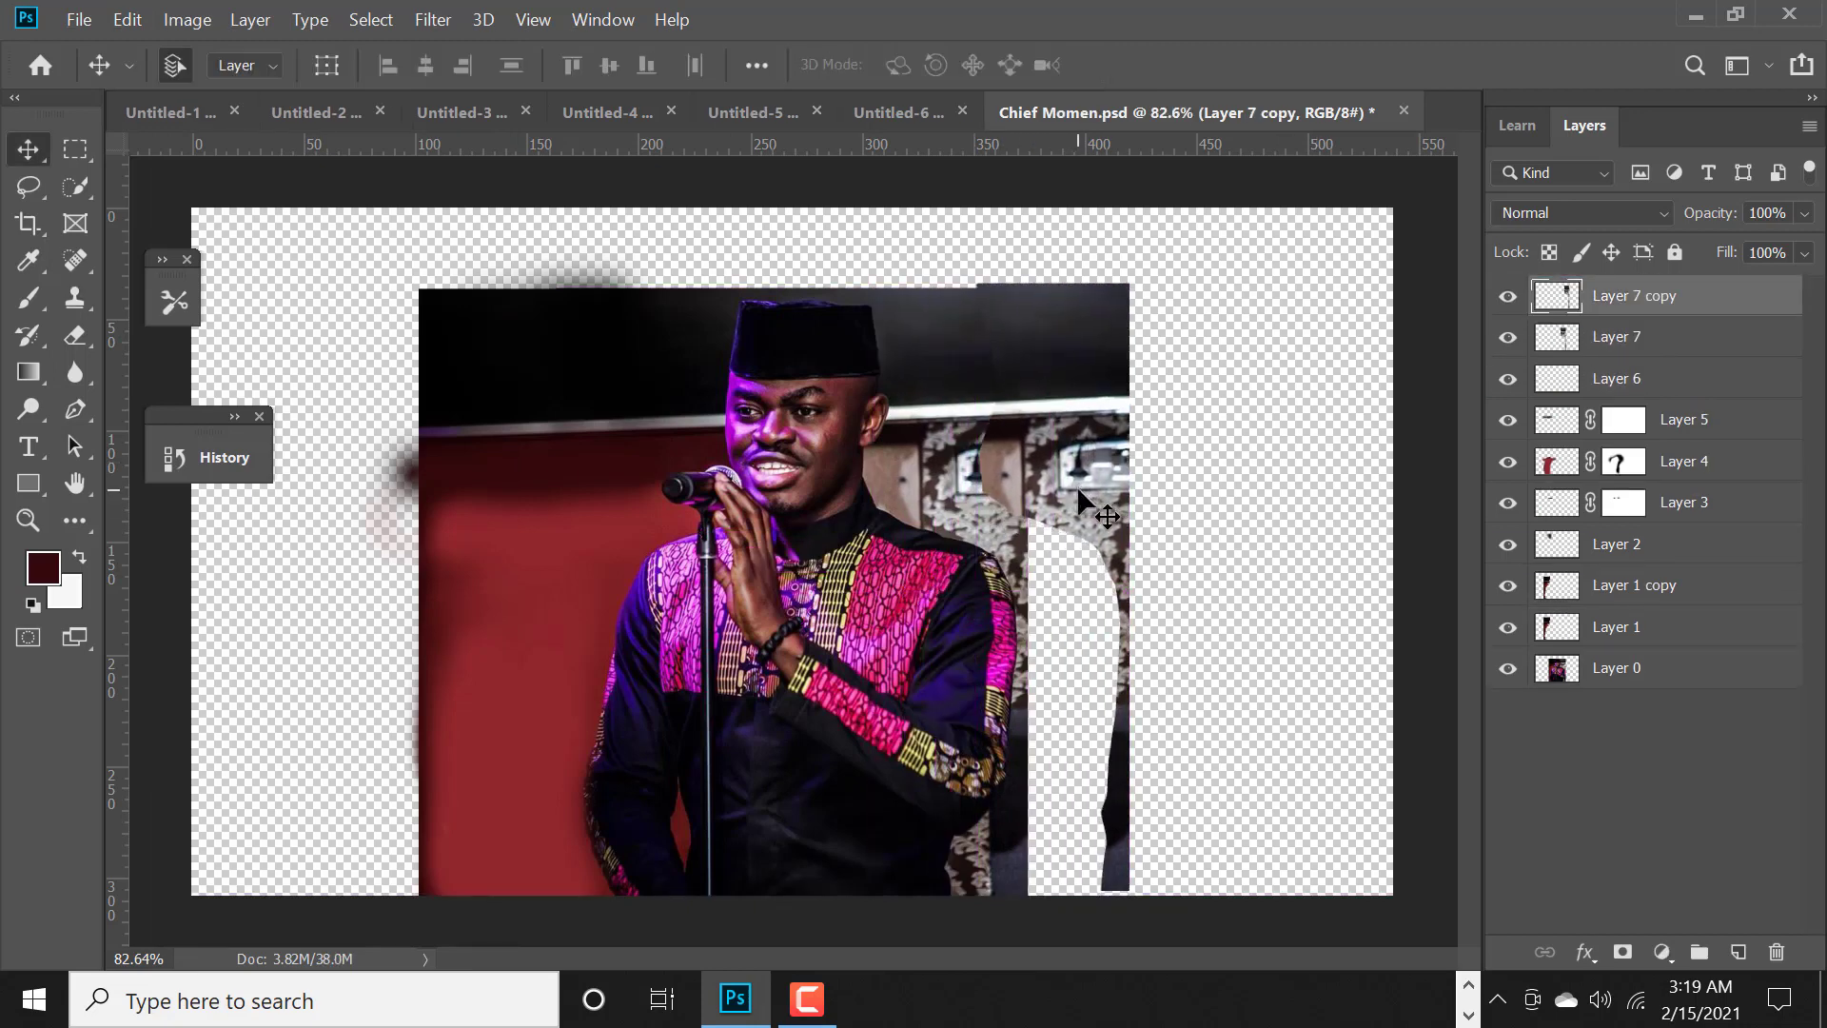
key(Up)
- Clone damask pattern over the light wall seam and the white shoulder's top edge
key(s)
scroll(940, 507, up, 2)
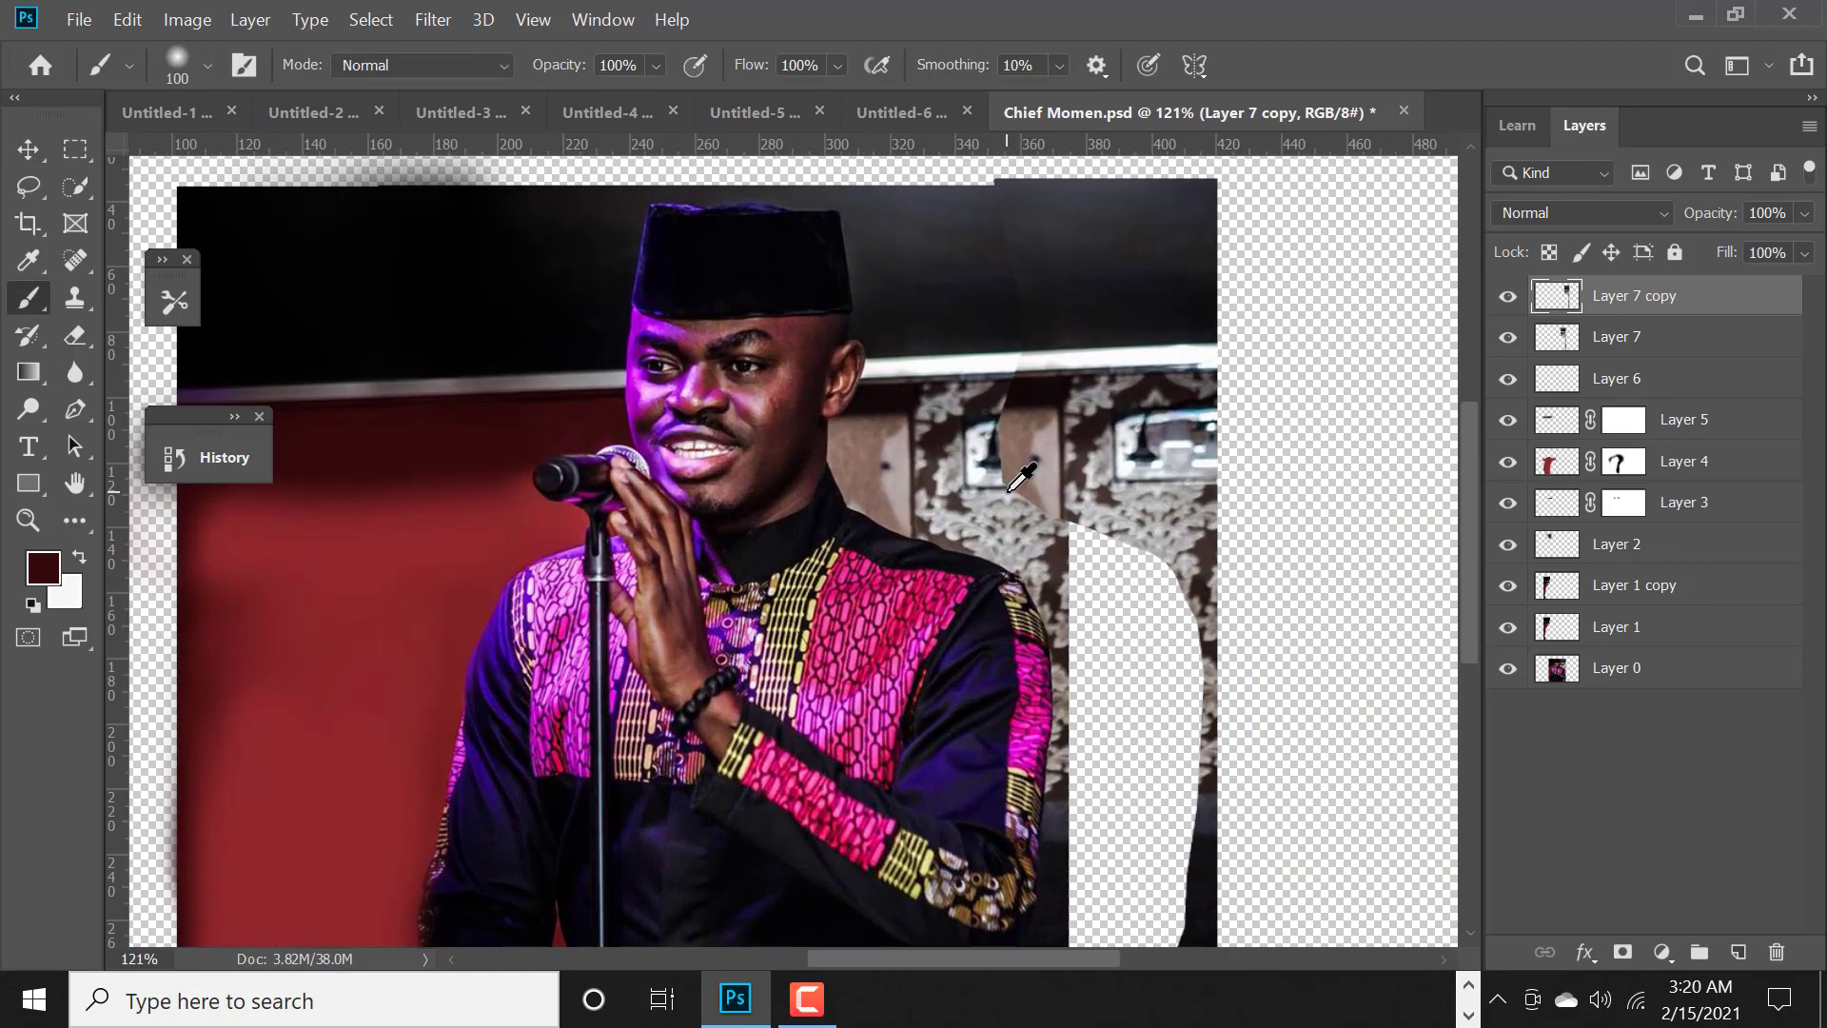
key(bracketright)
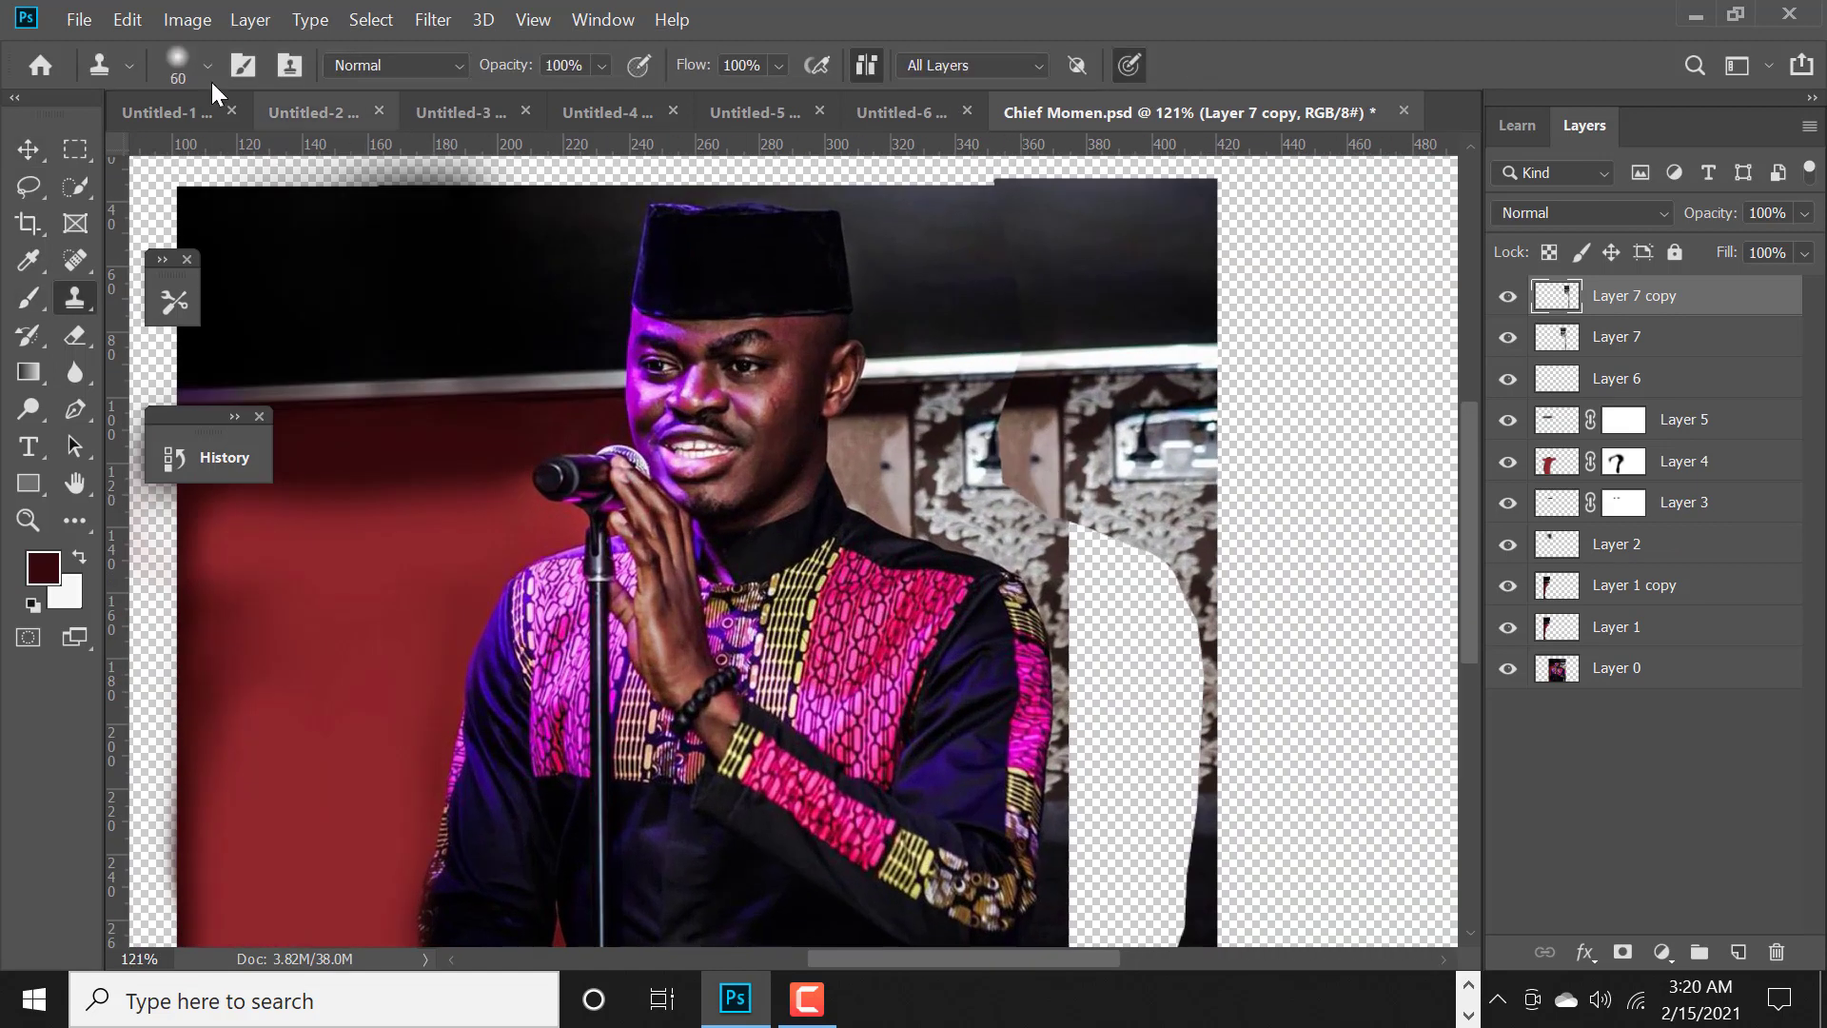
mouse_move(1037, 507)
mouse_down()
mouse_move(1009, 476)
mouse_move(1047, 429)
mouse_move(980, 443)
mouse_move(1022, 421)
mouse_up()
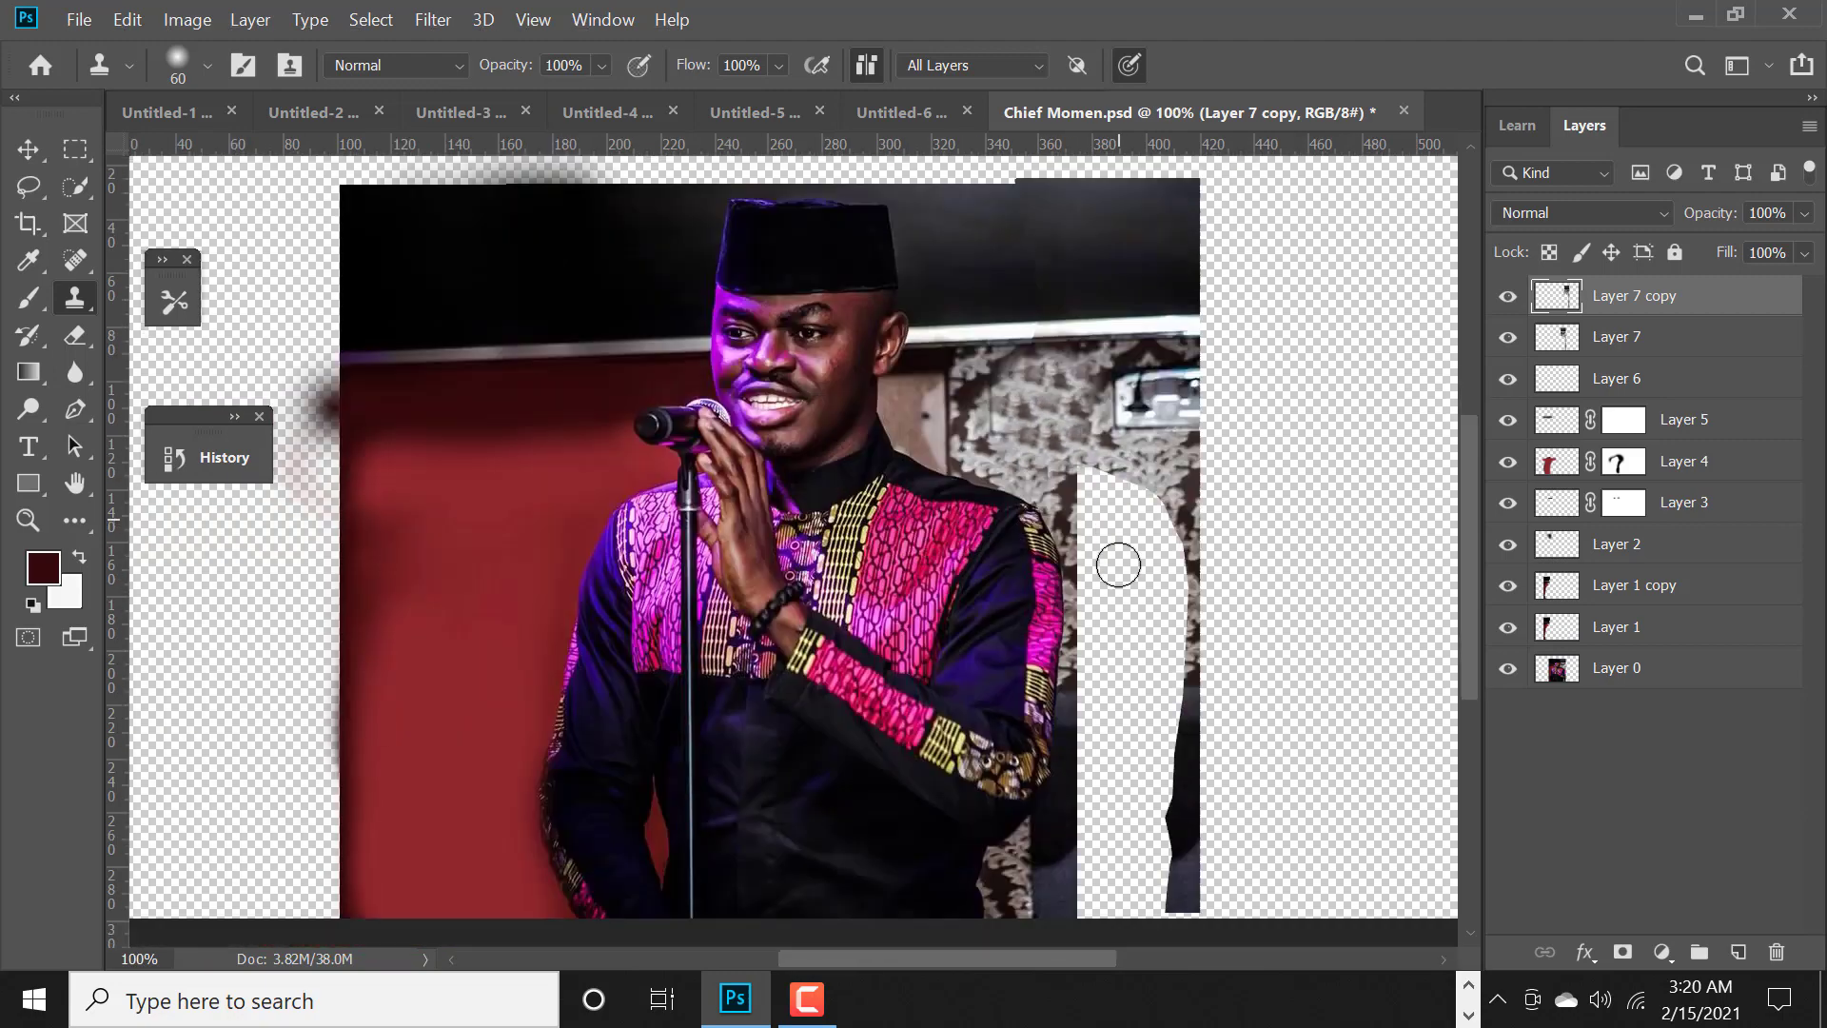
scroll(1117, 560, down, 1)
mouse_move(1094, 487)
mouse_down()
mouse_move(1145, 496)
mouse_move(1160, 532)
mouse_move(1185, 522)
mouse_move(1094, 609)
mouse_up()
alt+click(1044, 431)
key(bracketright)
key(bracketright)
key(bracketright)
key(bracketleft)
key(bracketleft)
key(bracketleft)
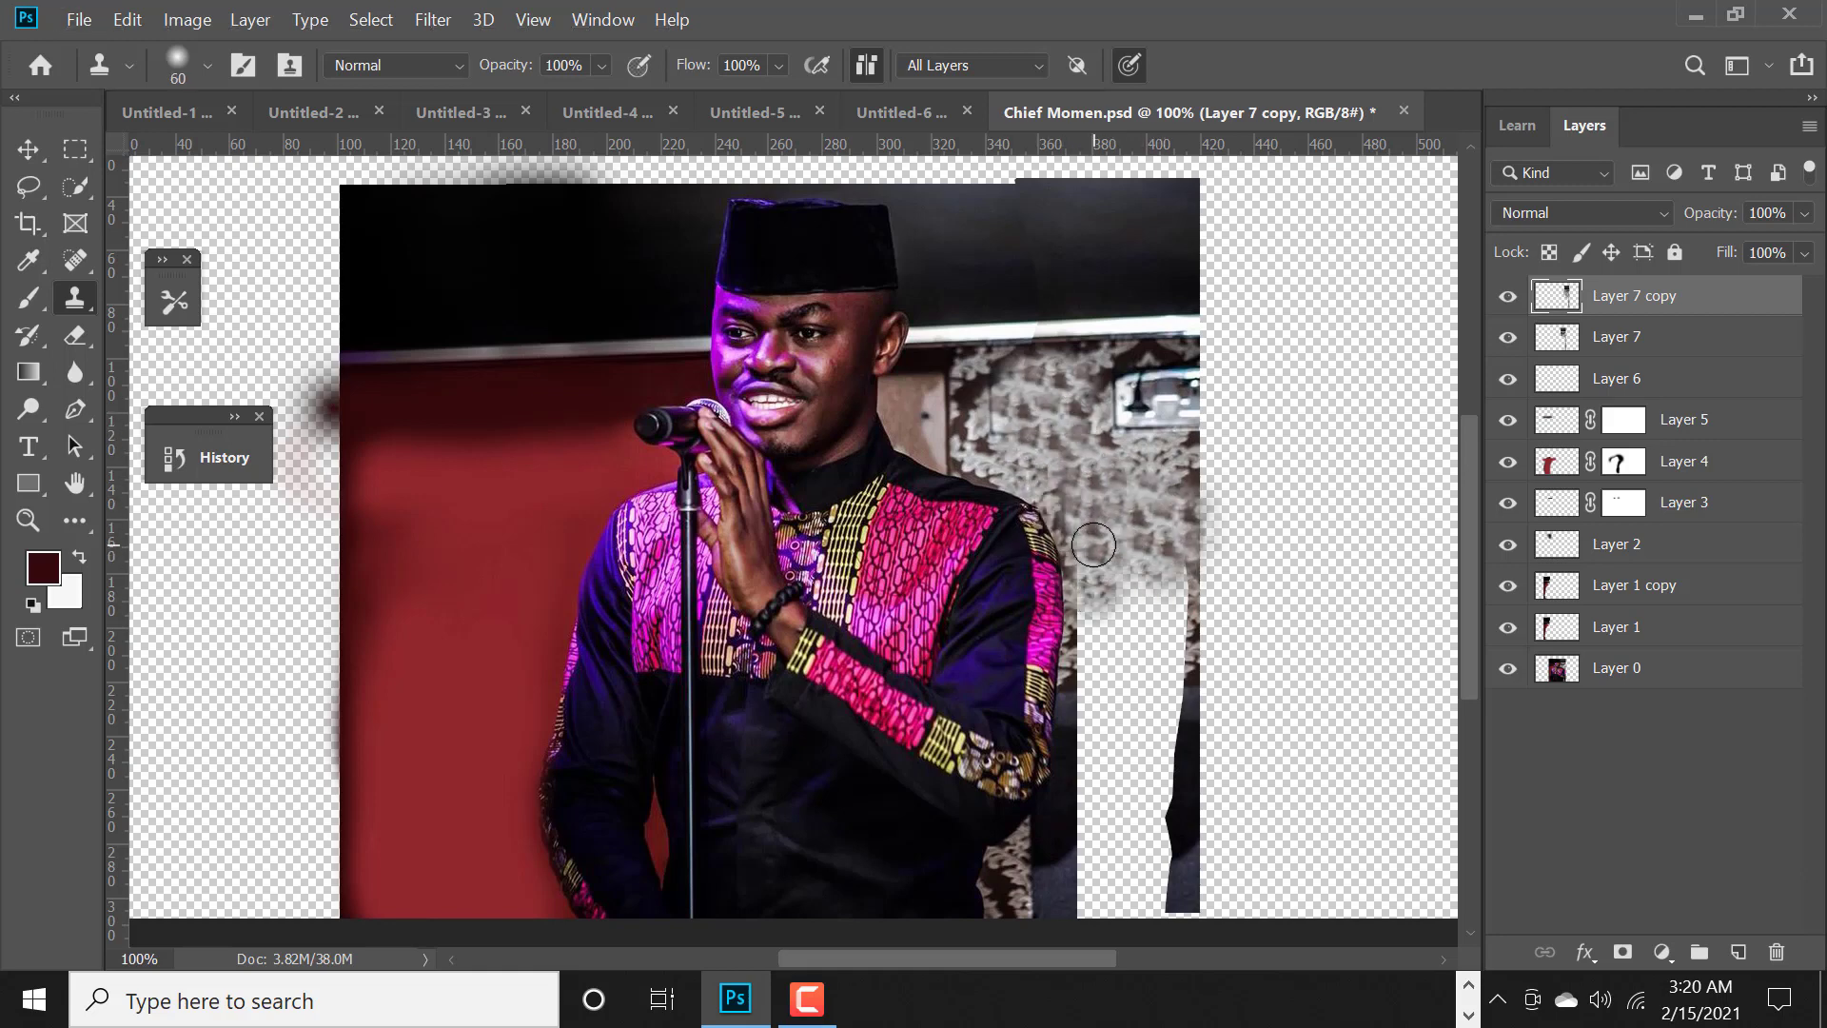
mouse_move(1166, 552)
mouse_down()
mouse_move(1190, 677)
mouse_move(1167, 638)
mouse_up()
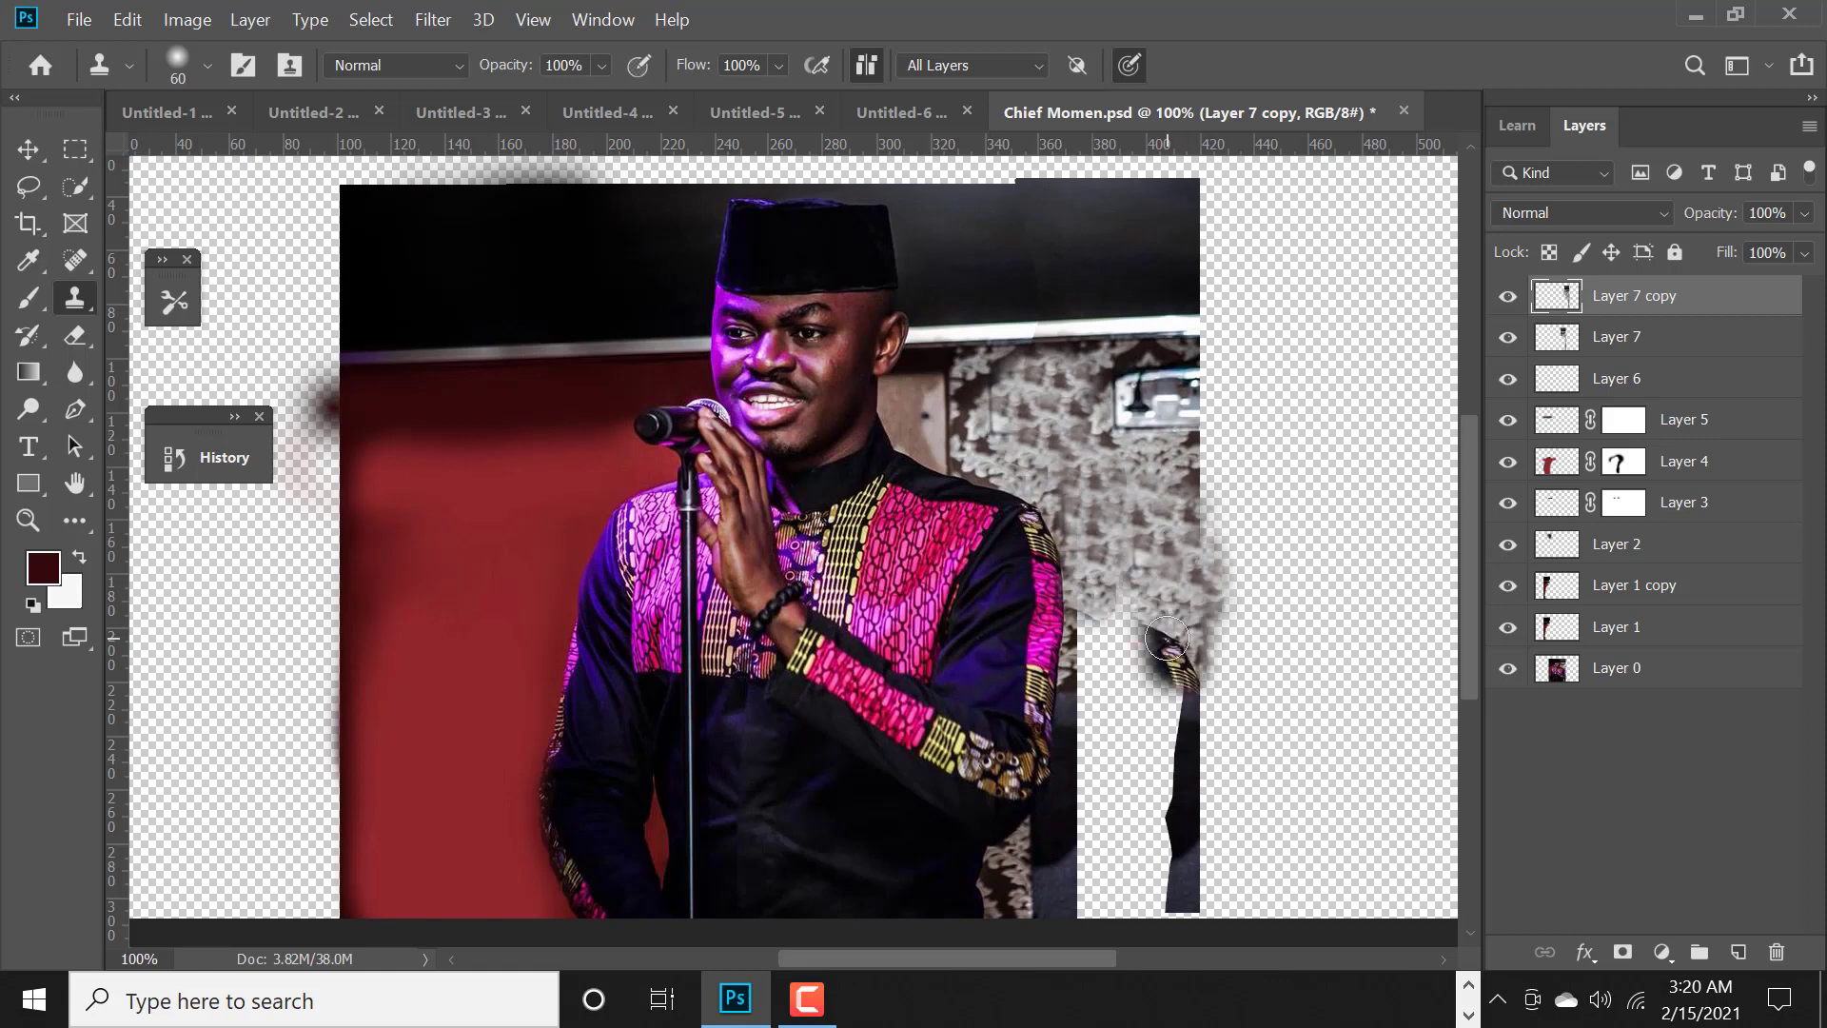
- Undo the last clone strokes in History and stamp all visible layers into Layer 8
click(223, 461)
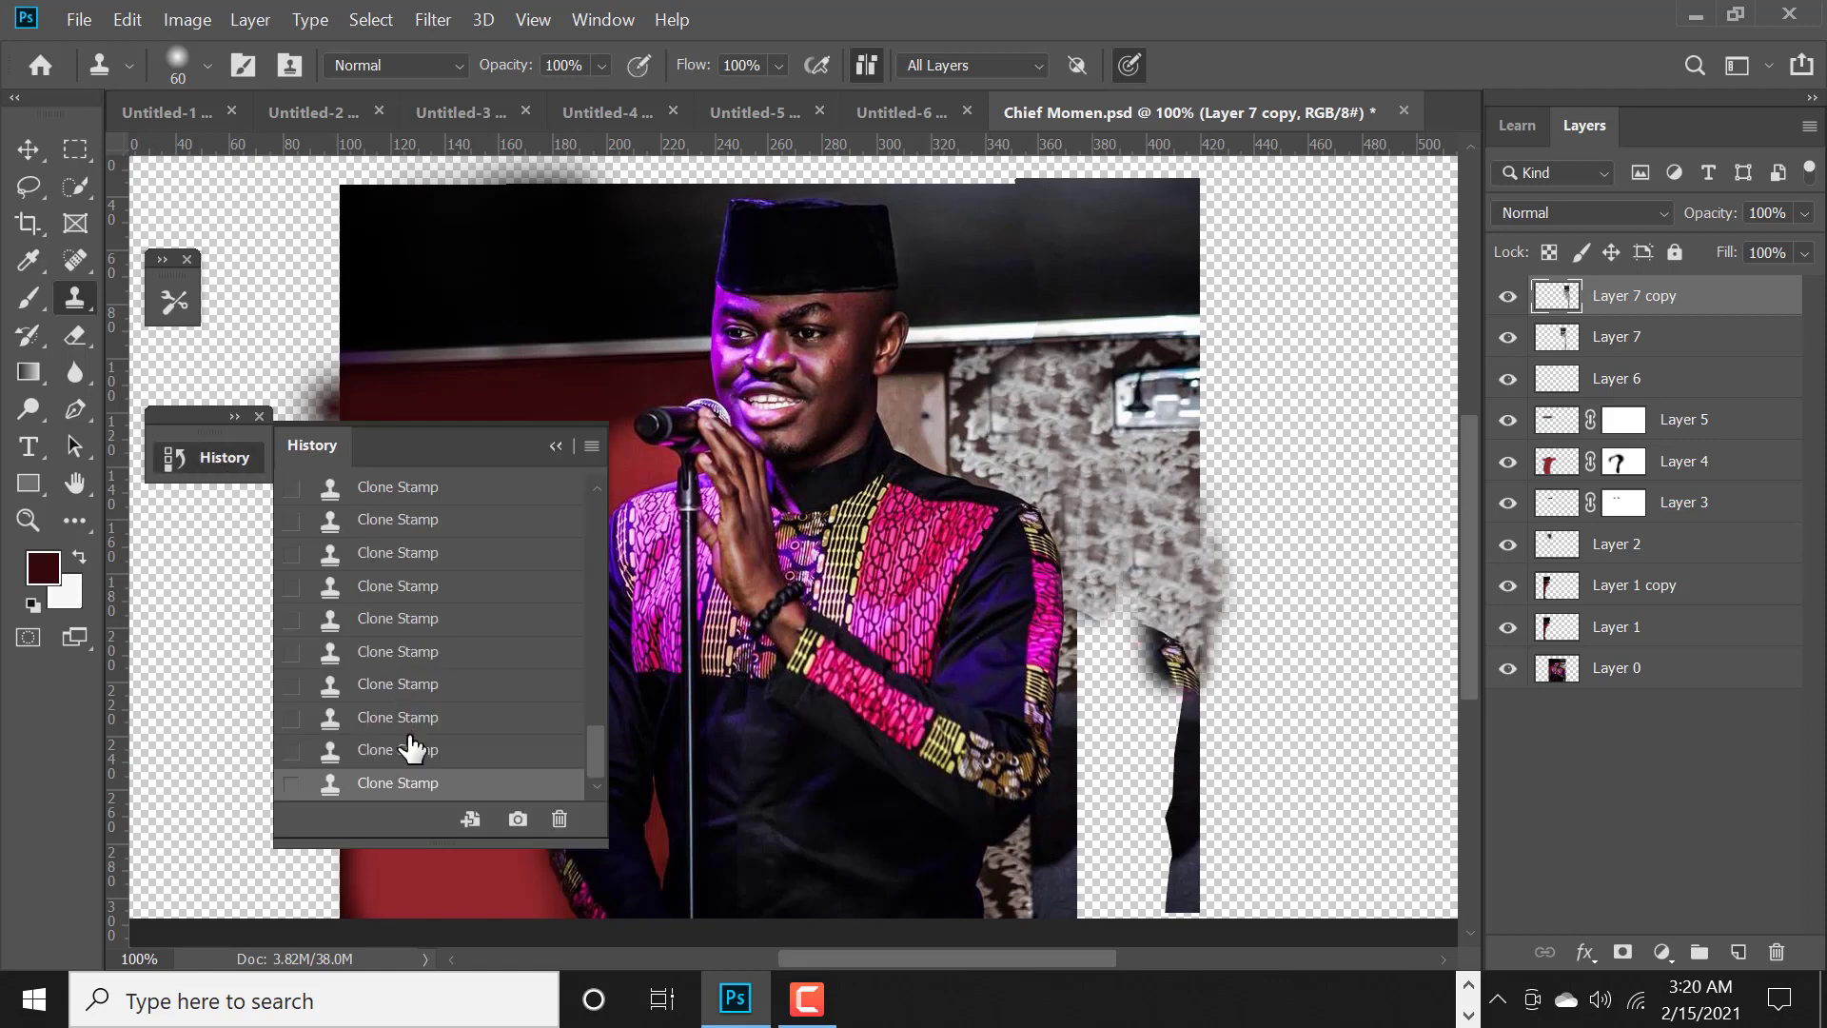
click(409, 683)
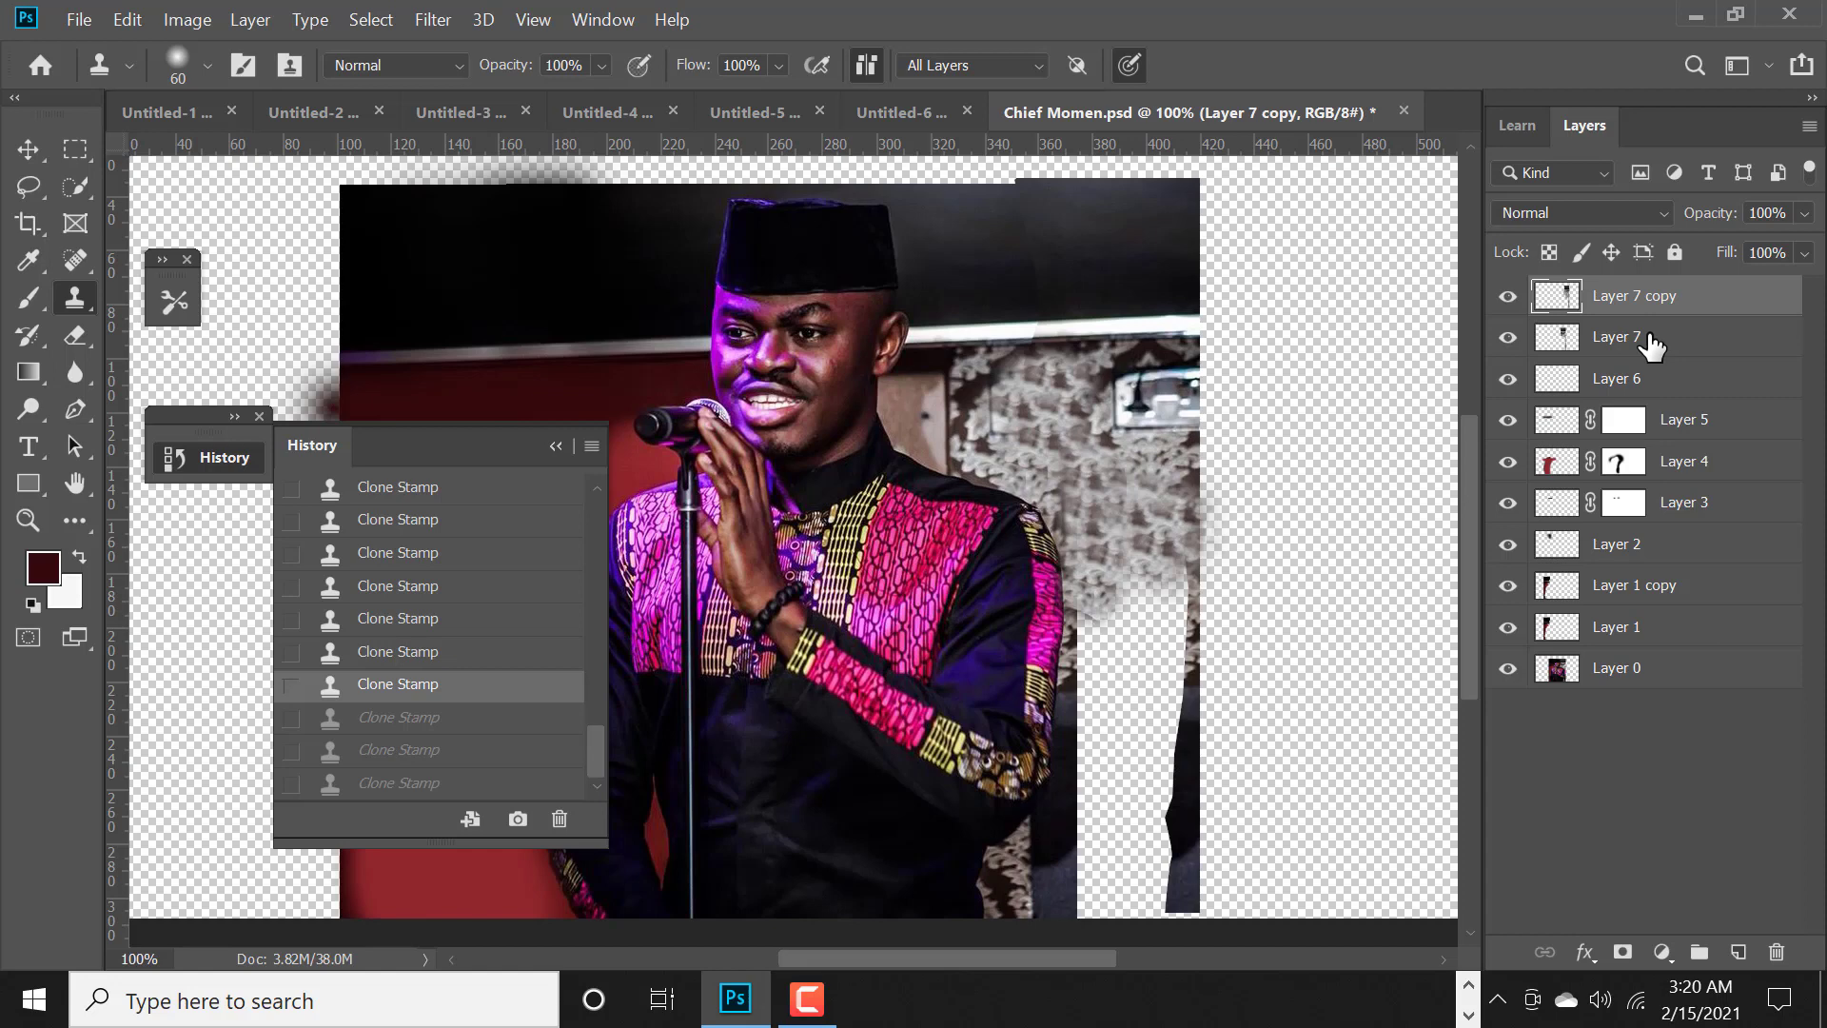
key(ctrl+shift+alt+e)
- Trace a closed Pen path around the damask wall section beside the shoulder
key(p)
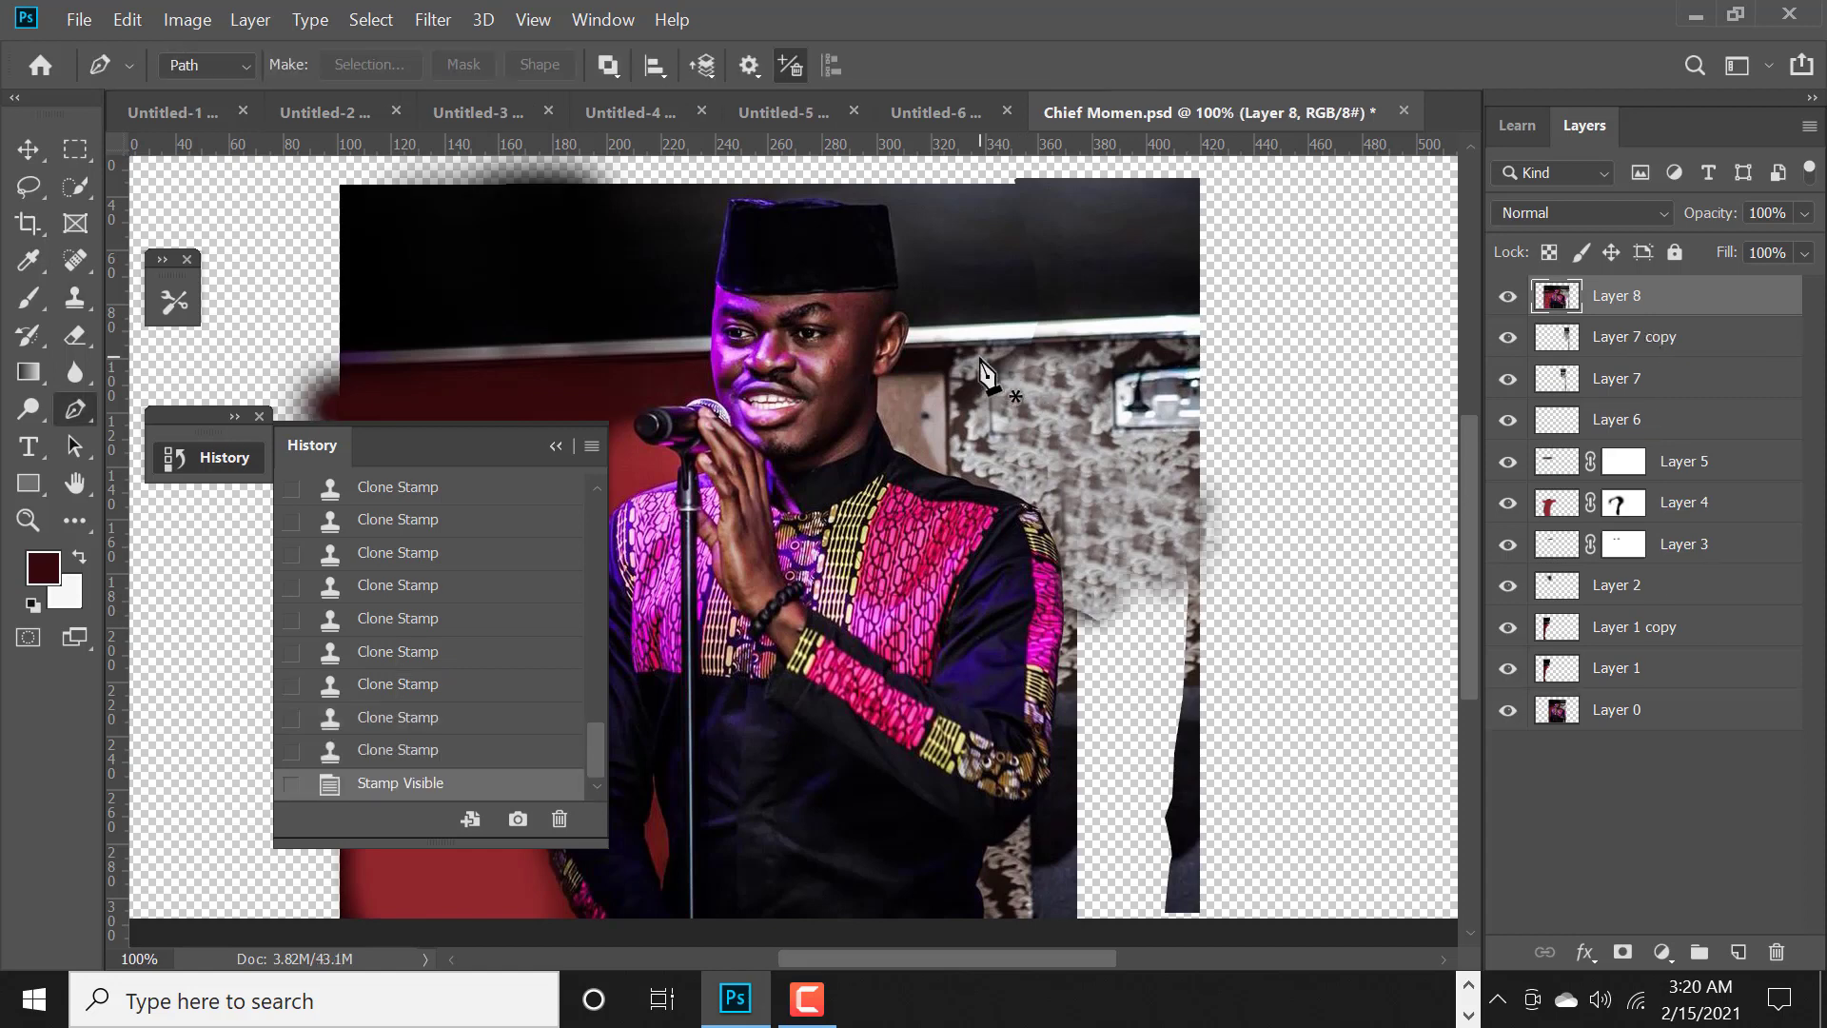
click(979, 353)
click(1082, 353)
click(1114, 355)
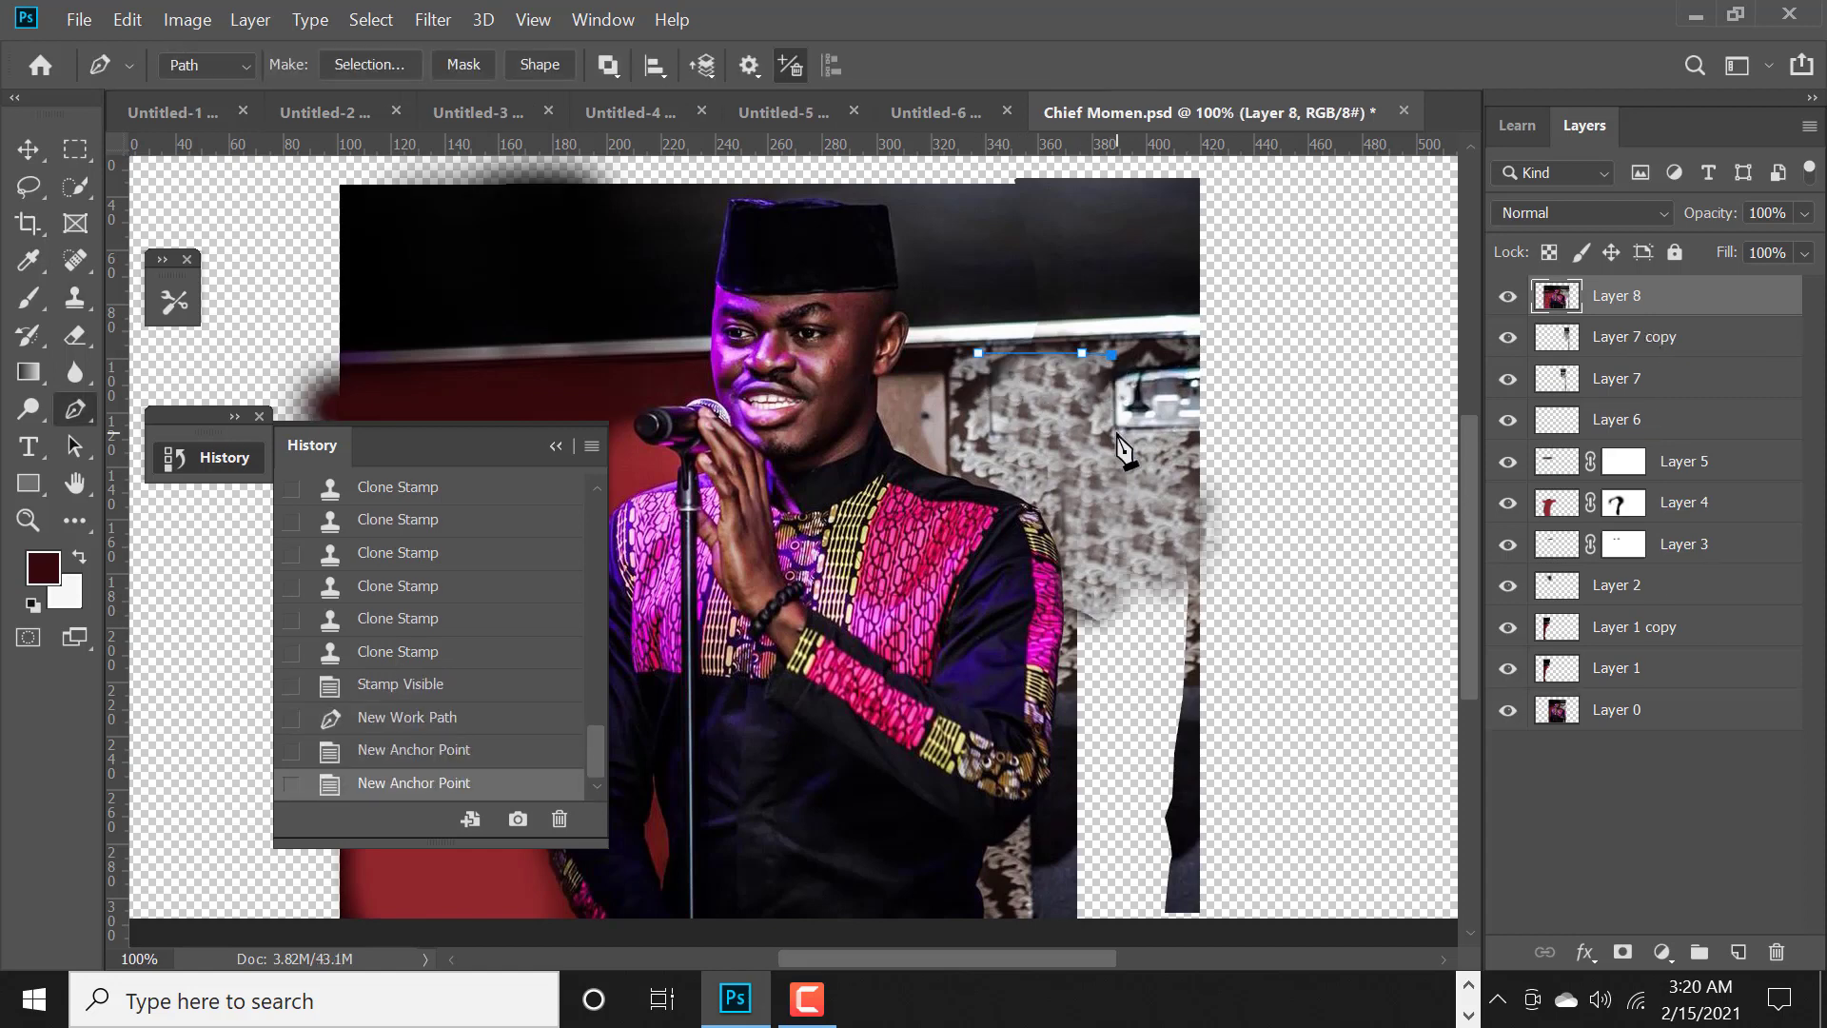
key(BackSpace)
key(BackSpace)
click(1203, 339)
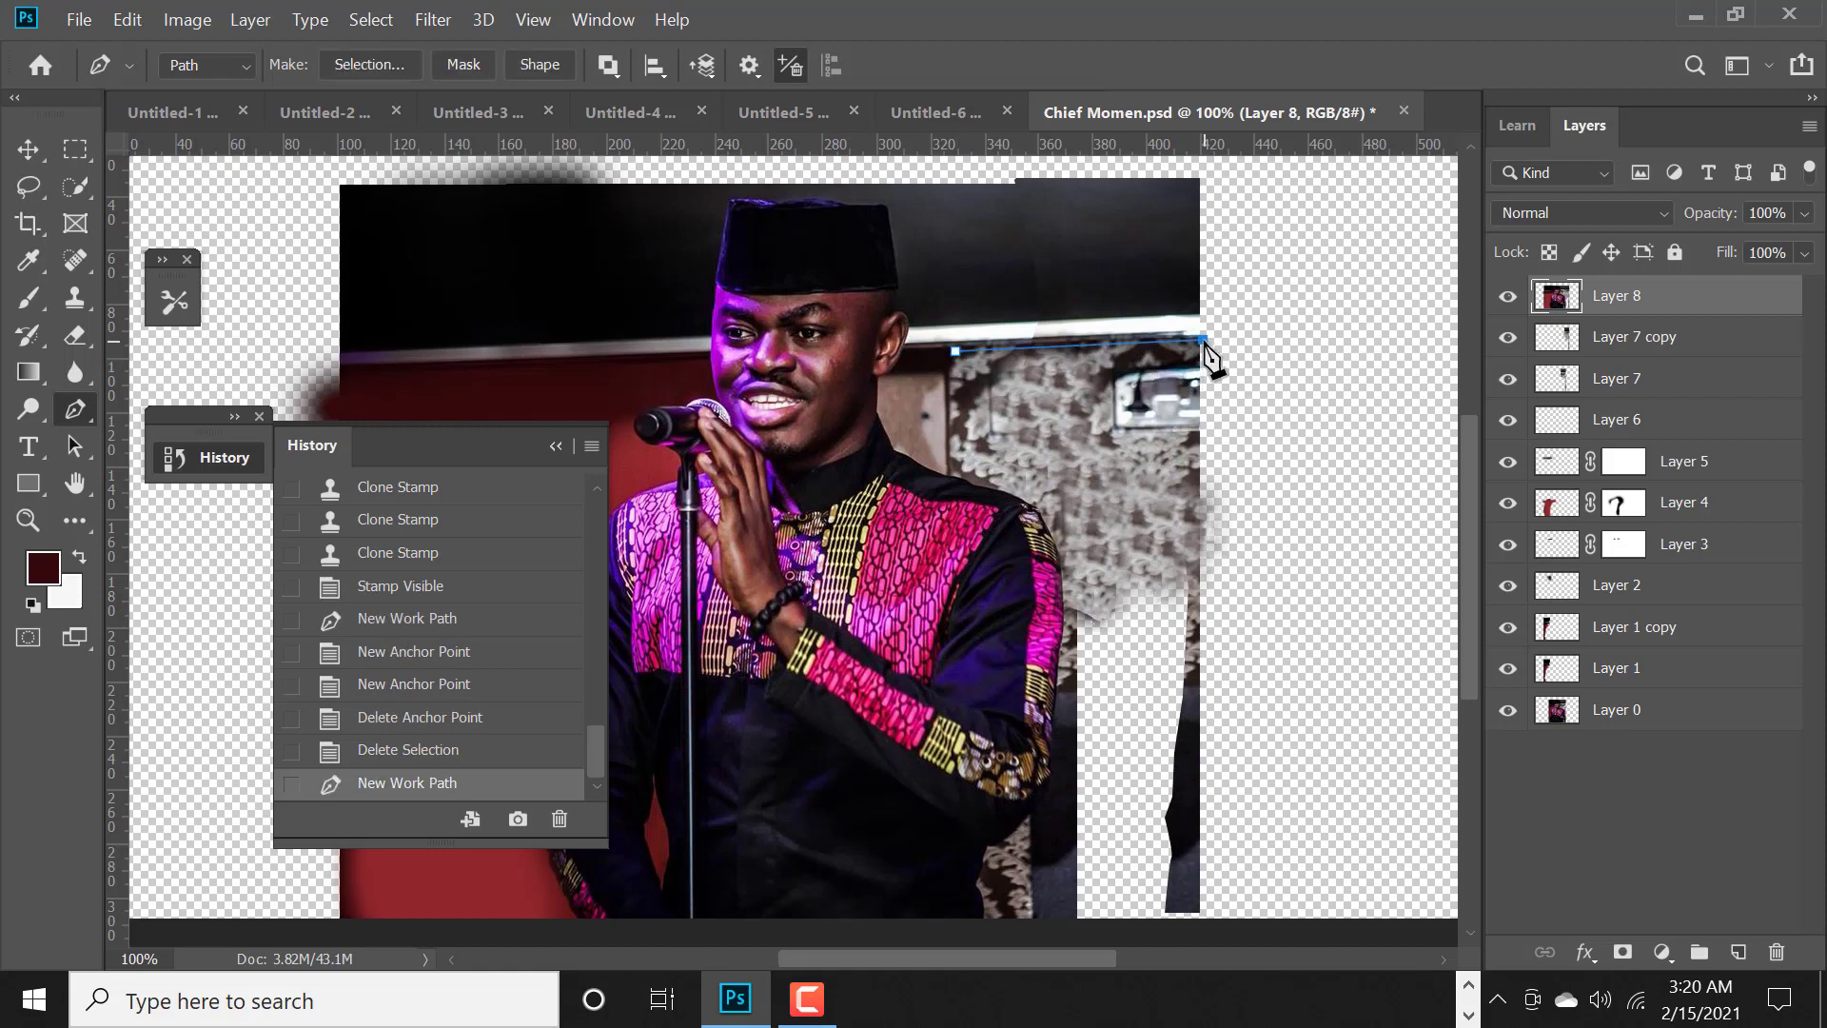
click(1201, 589)
click(1090, 617)
click(1056, 529)
click(987, 478)
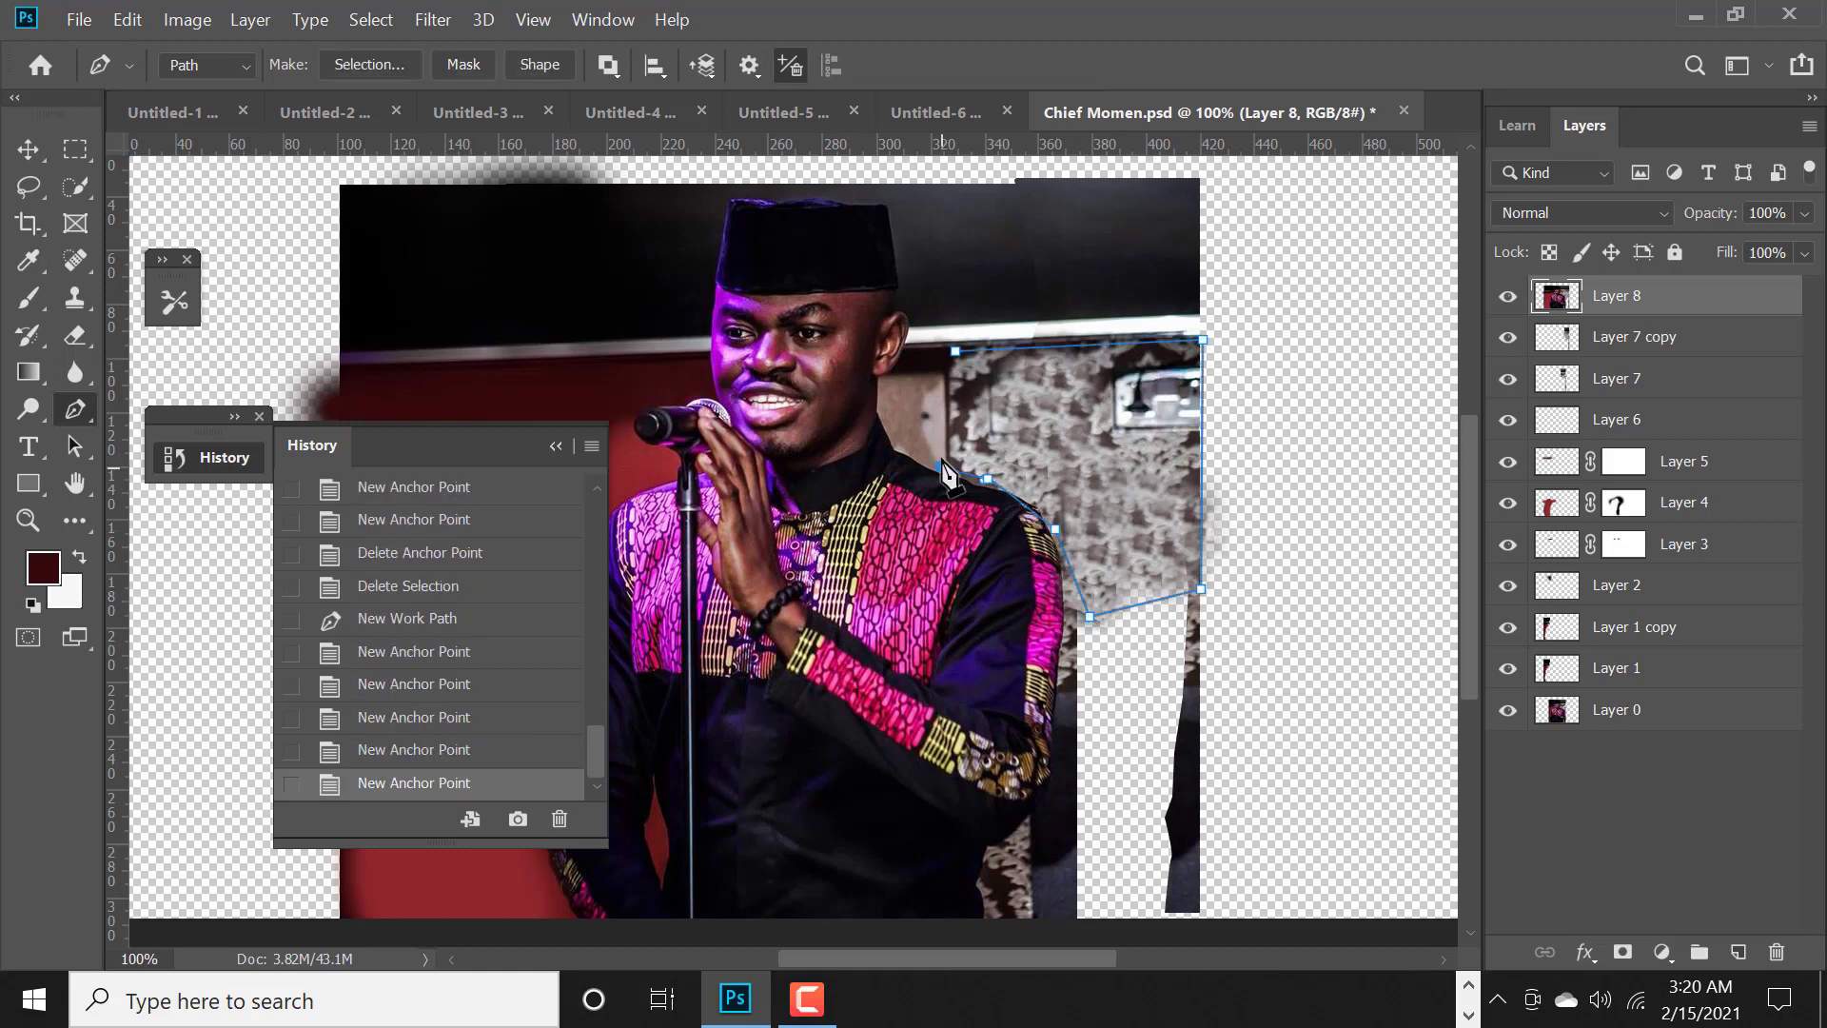
click(956, 351)
- Copy the traced wall section to a new Layer 9 and move it down over the white gap
key(ctrl+Return)
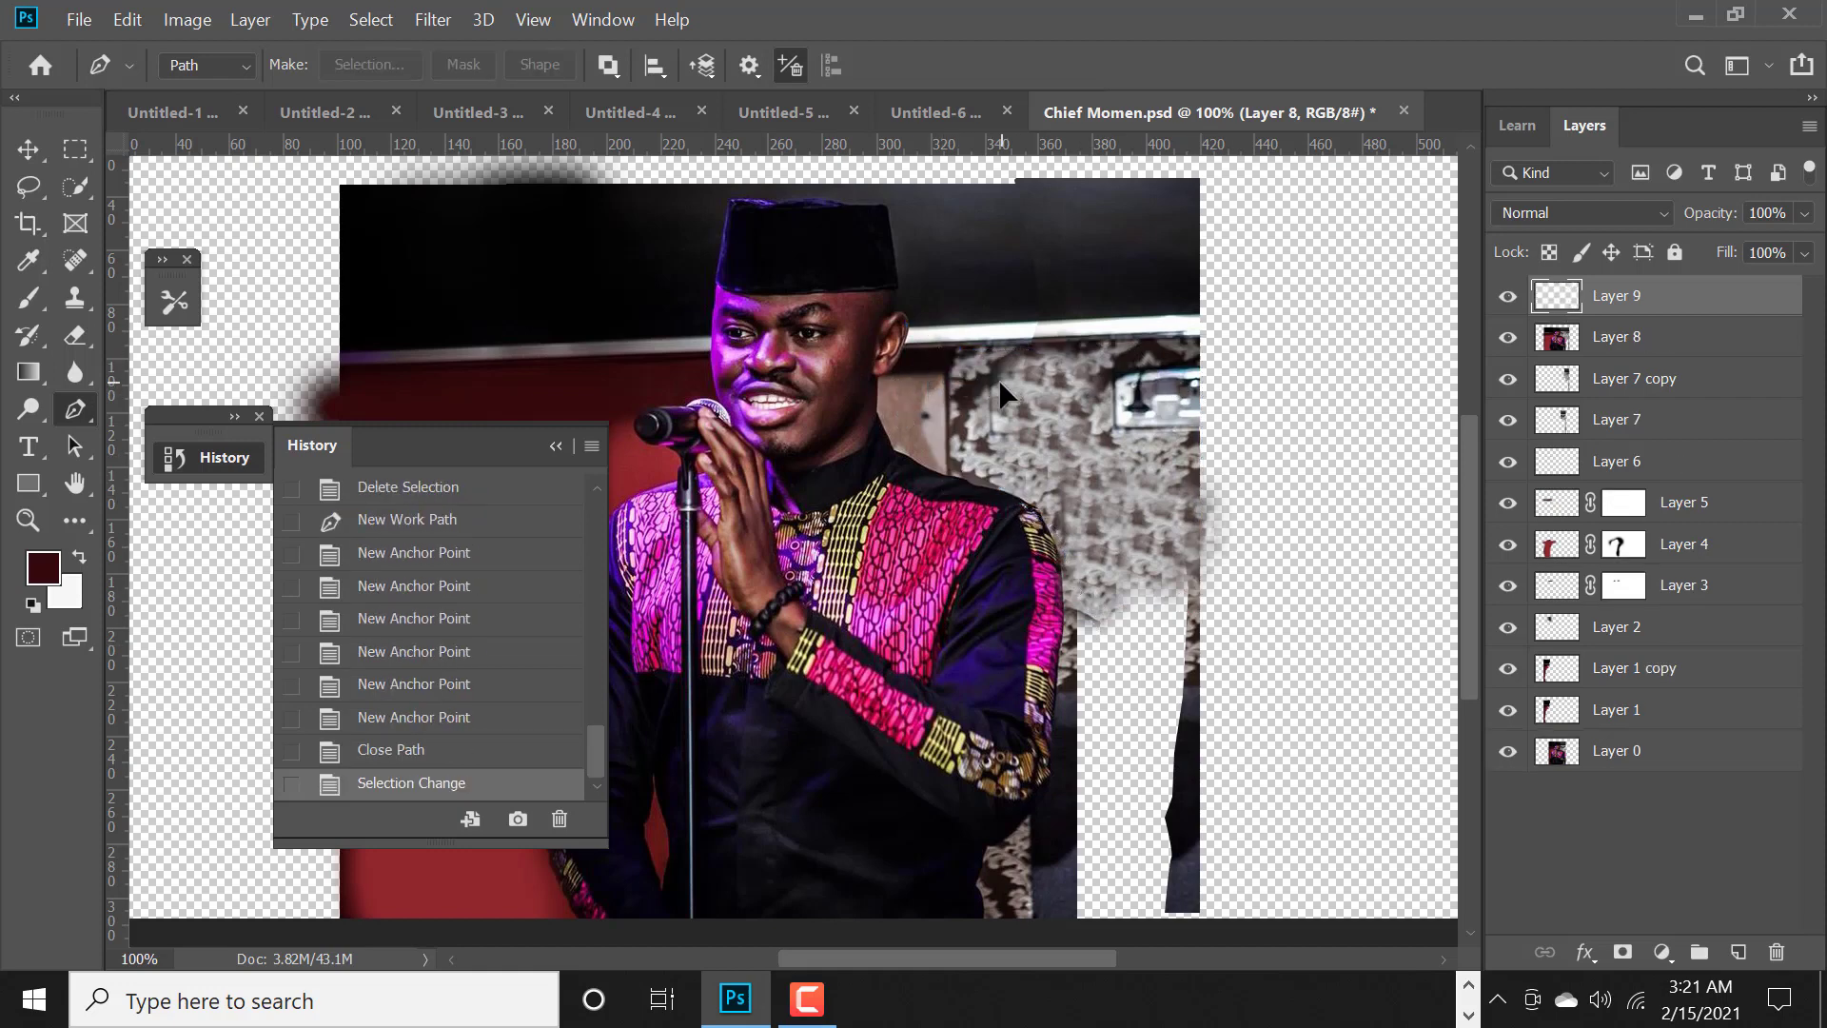
key(ctrl+c)
key(ctrl+v)
key(v)
mouse_move(1137, 511)
mouse_down()
mouse_move(1254, 689)
mouse_move(1127, 701)
mouse_up()
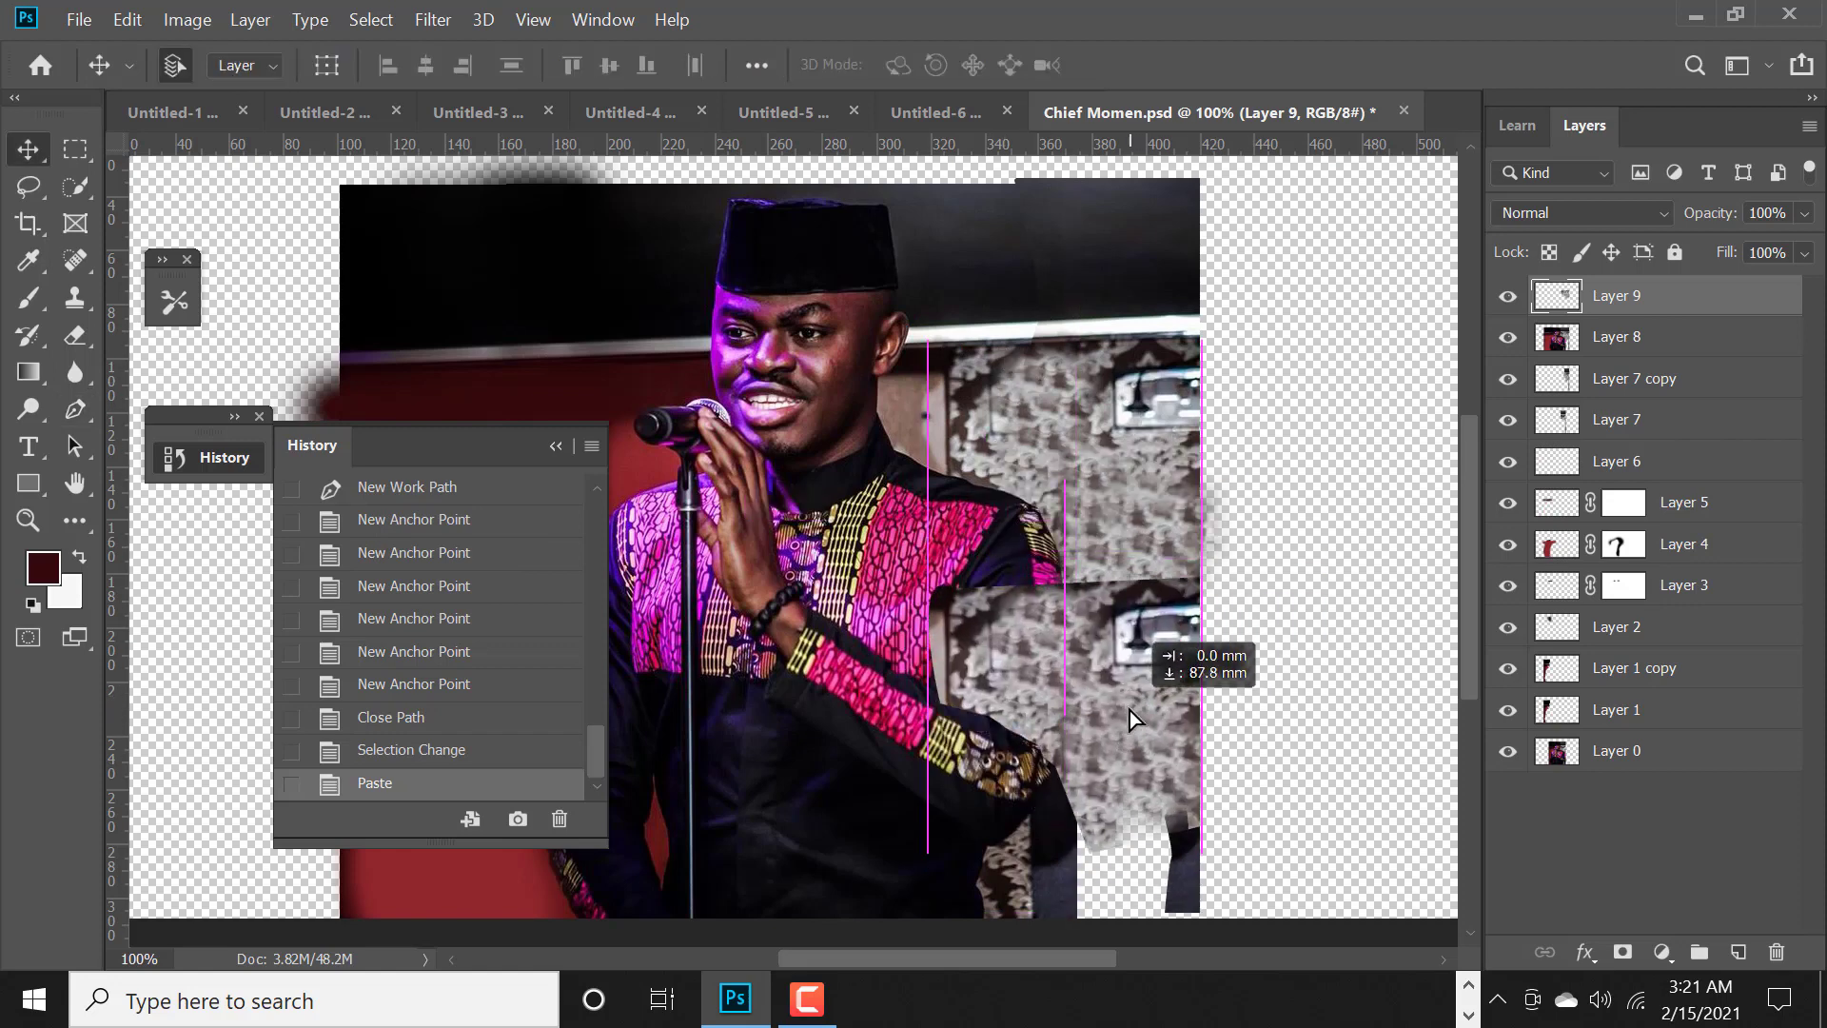
- Clone damask pattern over the patch's edges and seam near the shoulder
key(s)
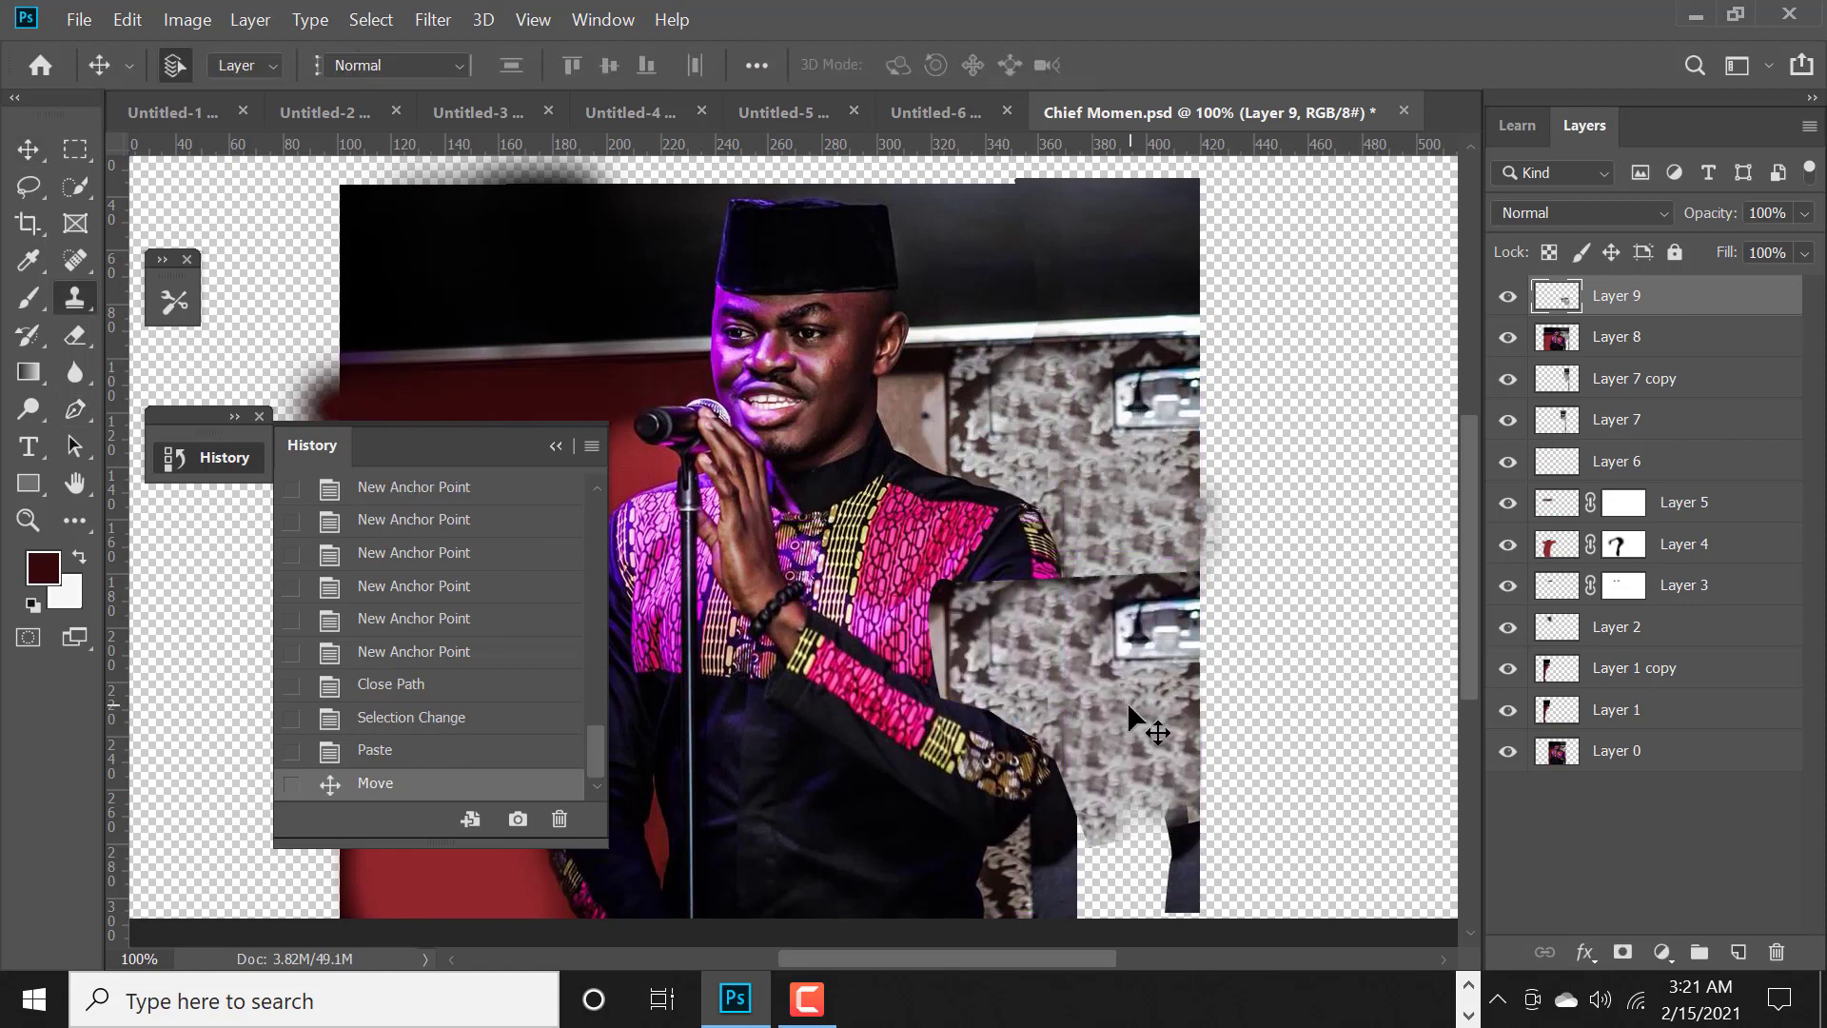
alt+click(1140, 517)
mouse_move(1147, 571)
mouse_down()
mouse_move(1103, 585)
mouse_move(1180, 590)
mouse_move(1190, 647)
mouse_move(1189, 628)
mouse_up()
click(1143, 619)
drag(1152, 629, 1110, 654)
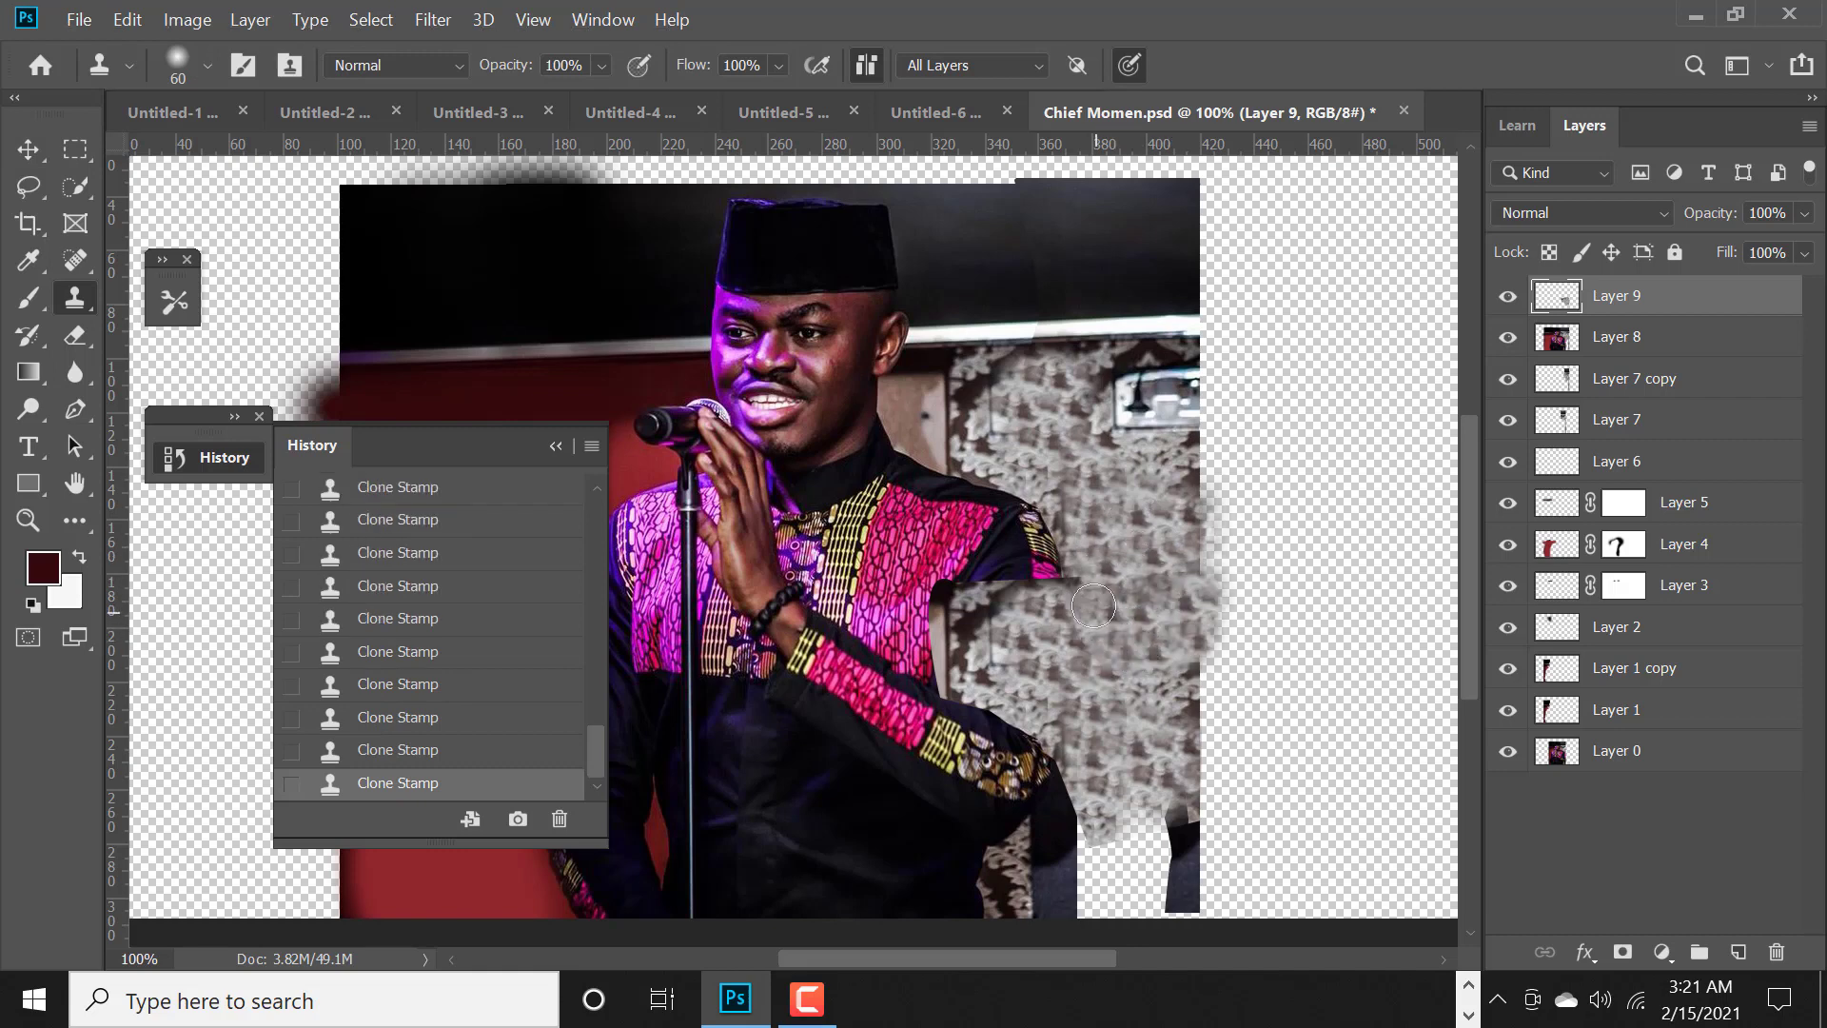
scroll(1094, 606, down, 3)
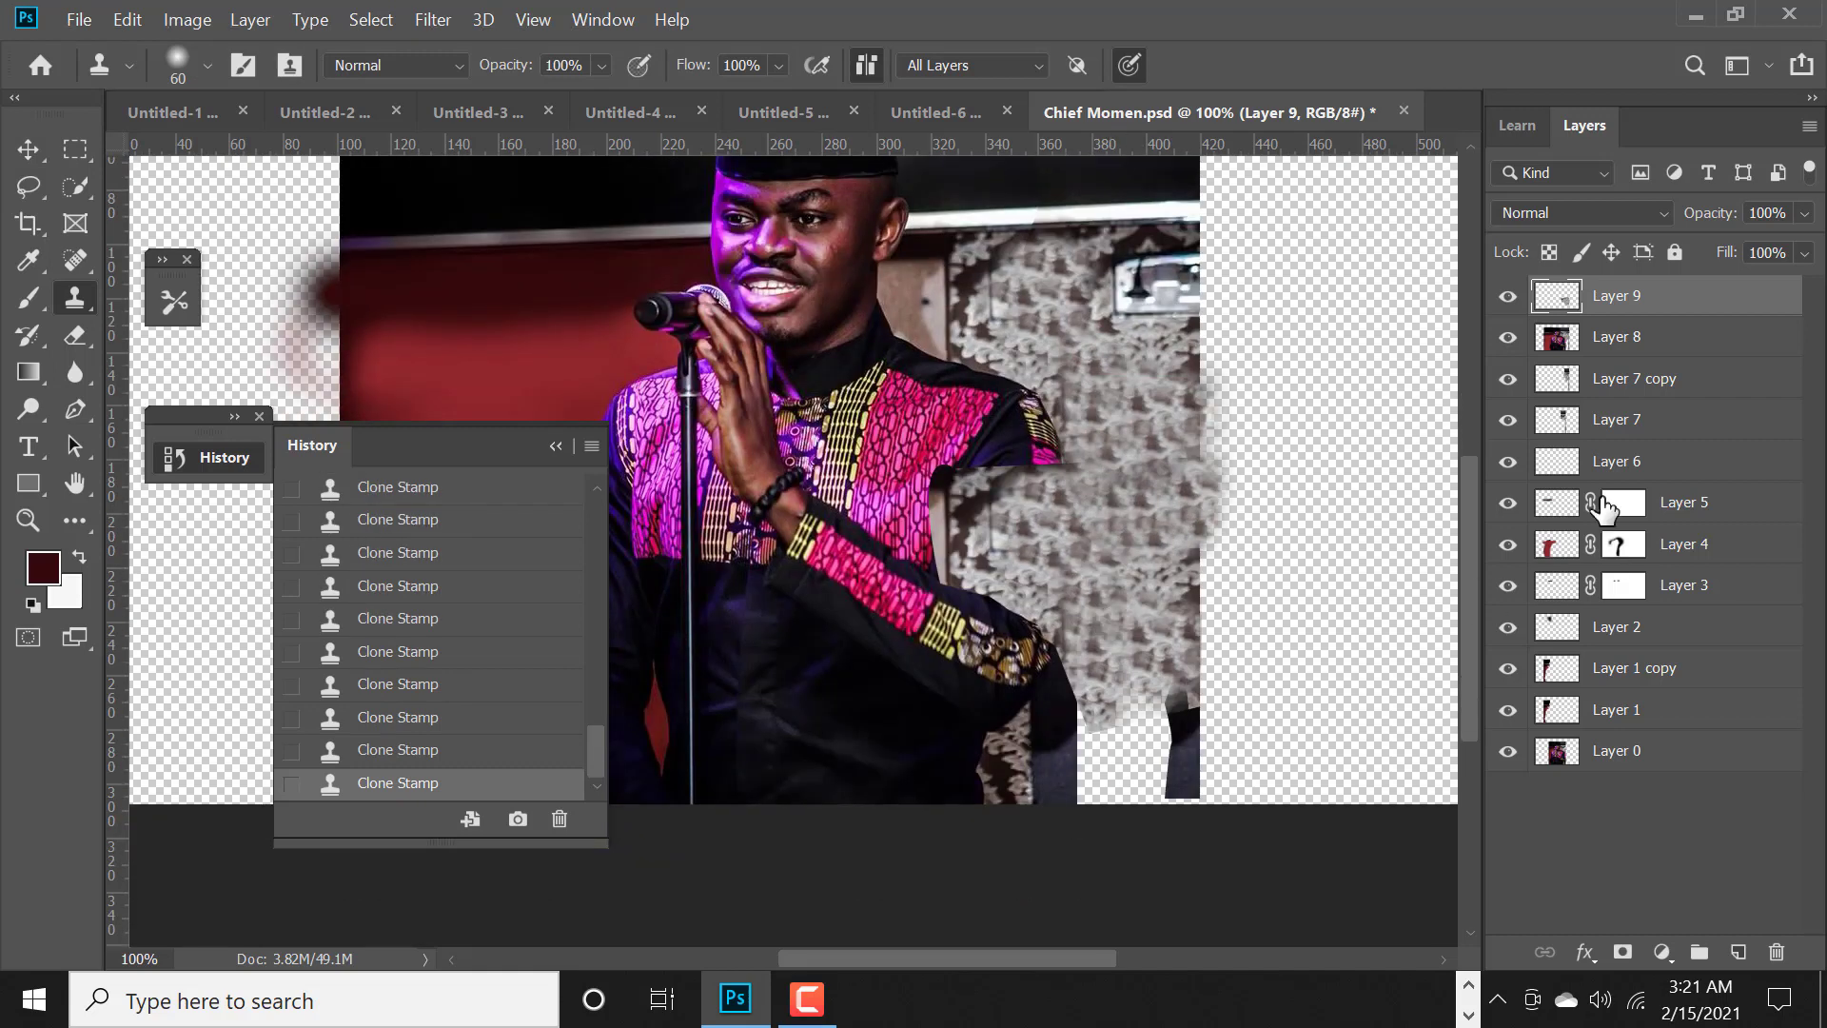
- Using the inverted Layer 7 selection, erase the wall patch over the sleeve, then save and deselect
ctrl+click(1561, 420)
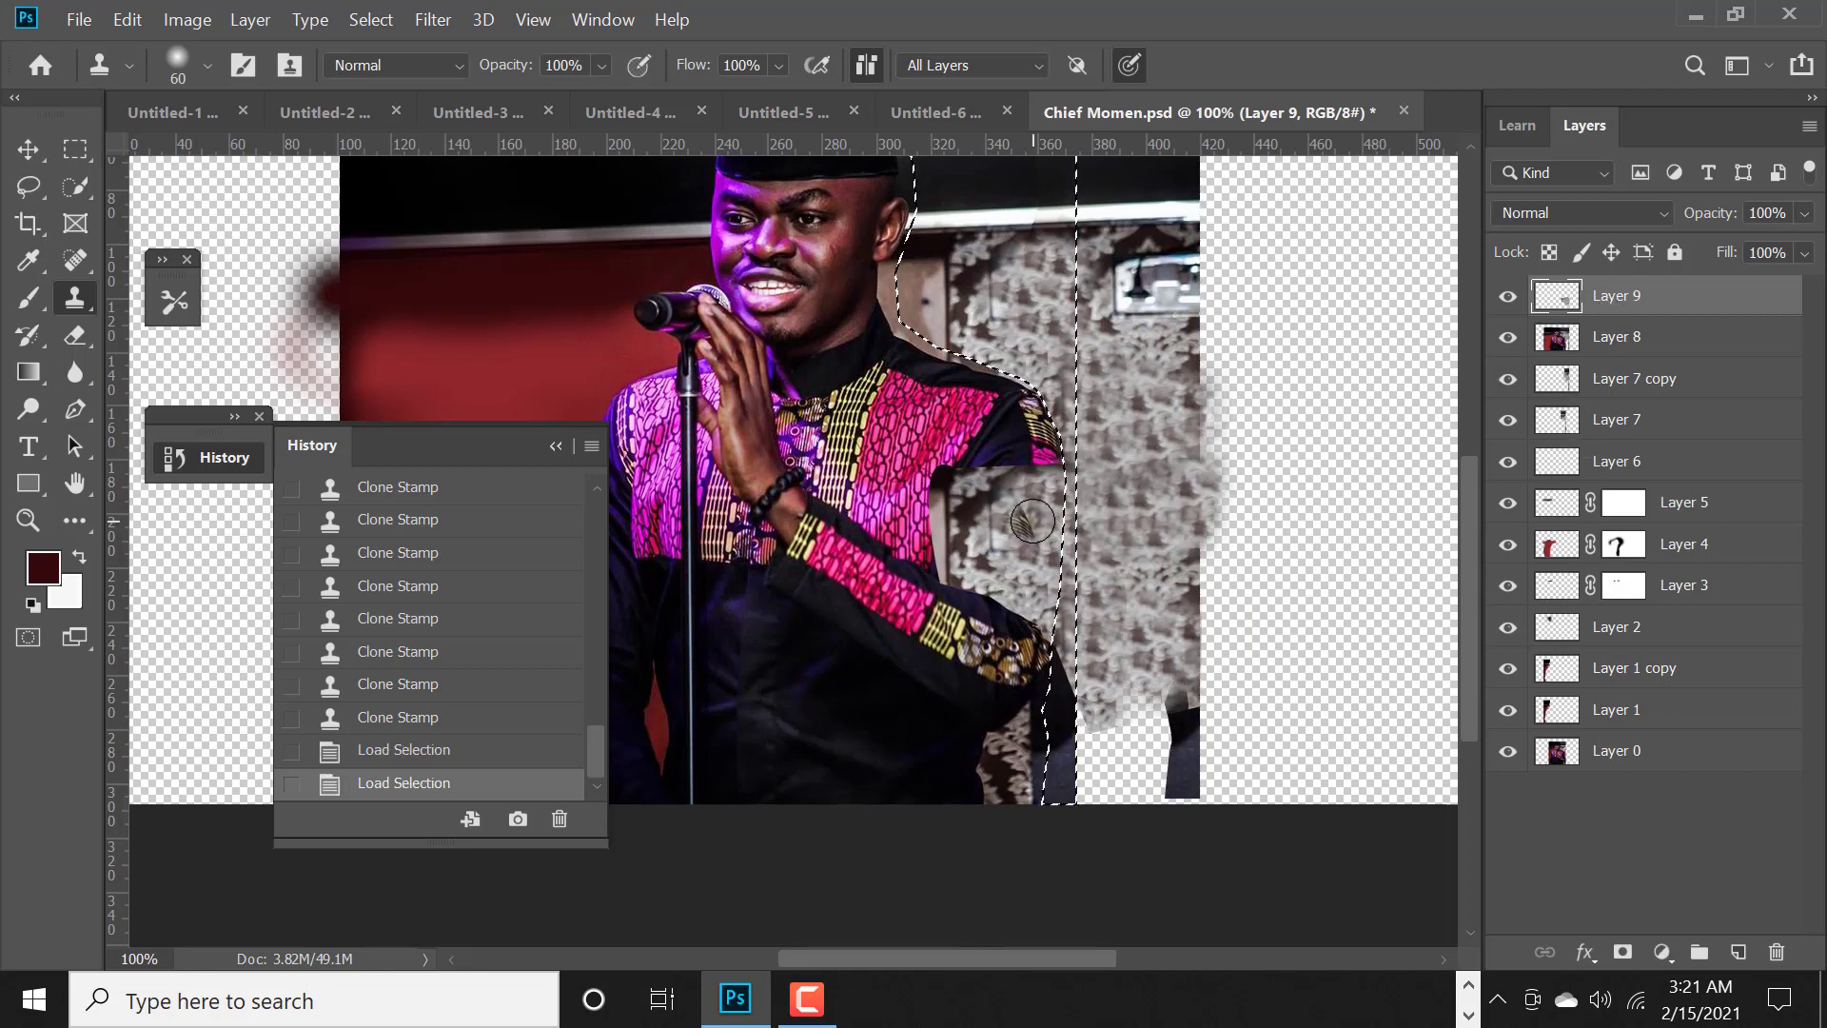
key(e)
key(bracketright)
key(bracketright)
key(bracketright)
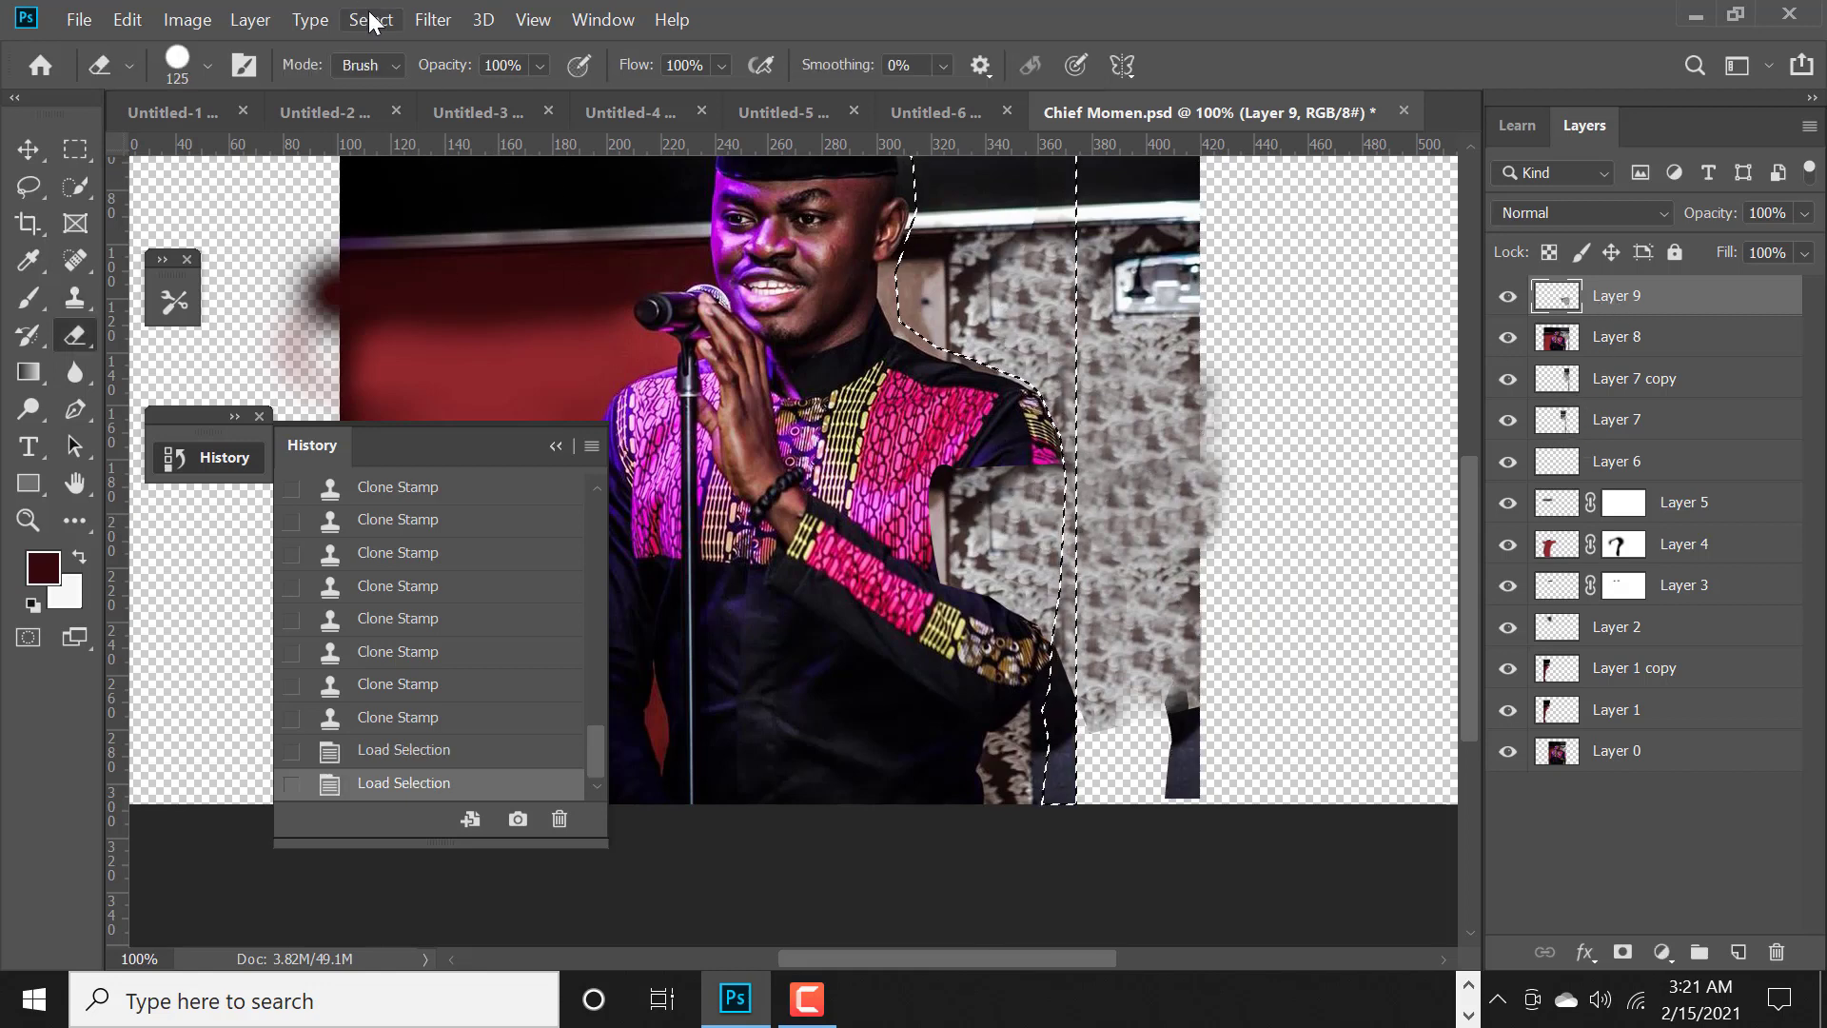
click(370, 19)
click(381, 123)
mouse_move(990, 475)
mouse_down()
mouse_move(1000, 590)
mouse_move(952, 619)
mouse_move(876, 615)
mouse_up()
key(ctrl+s)
key(ctrl+d)
scroll(875, 615, down, 1)
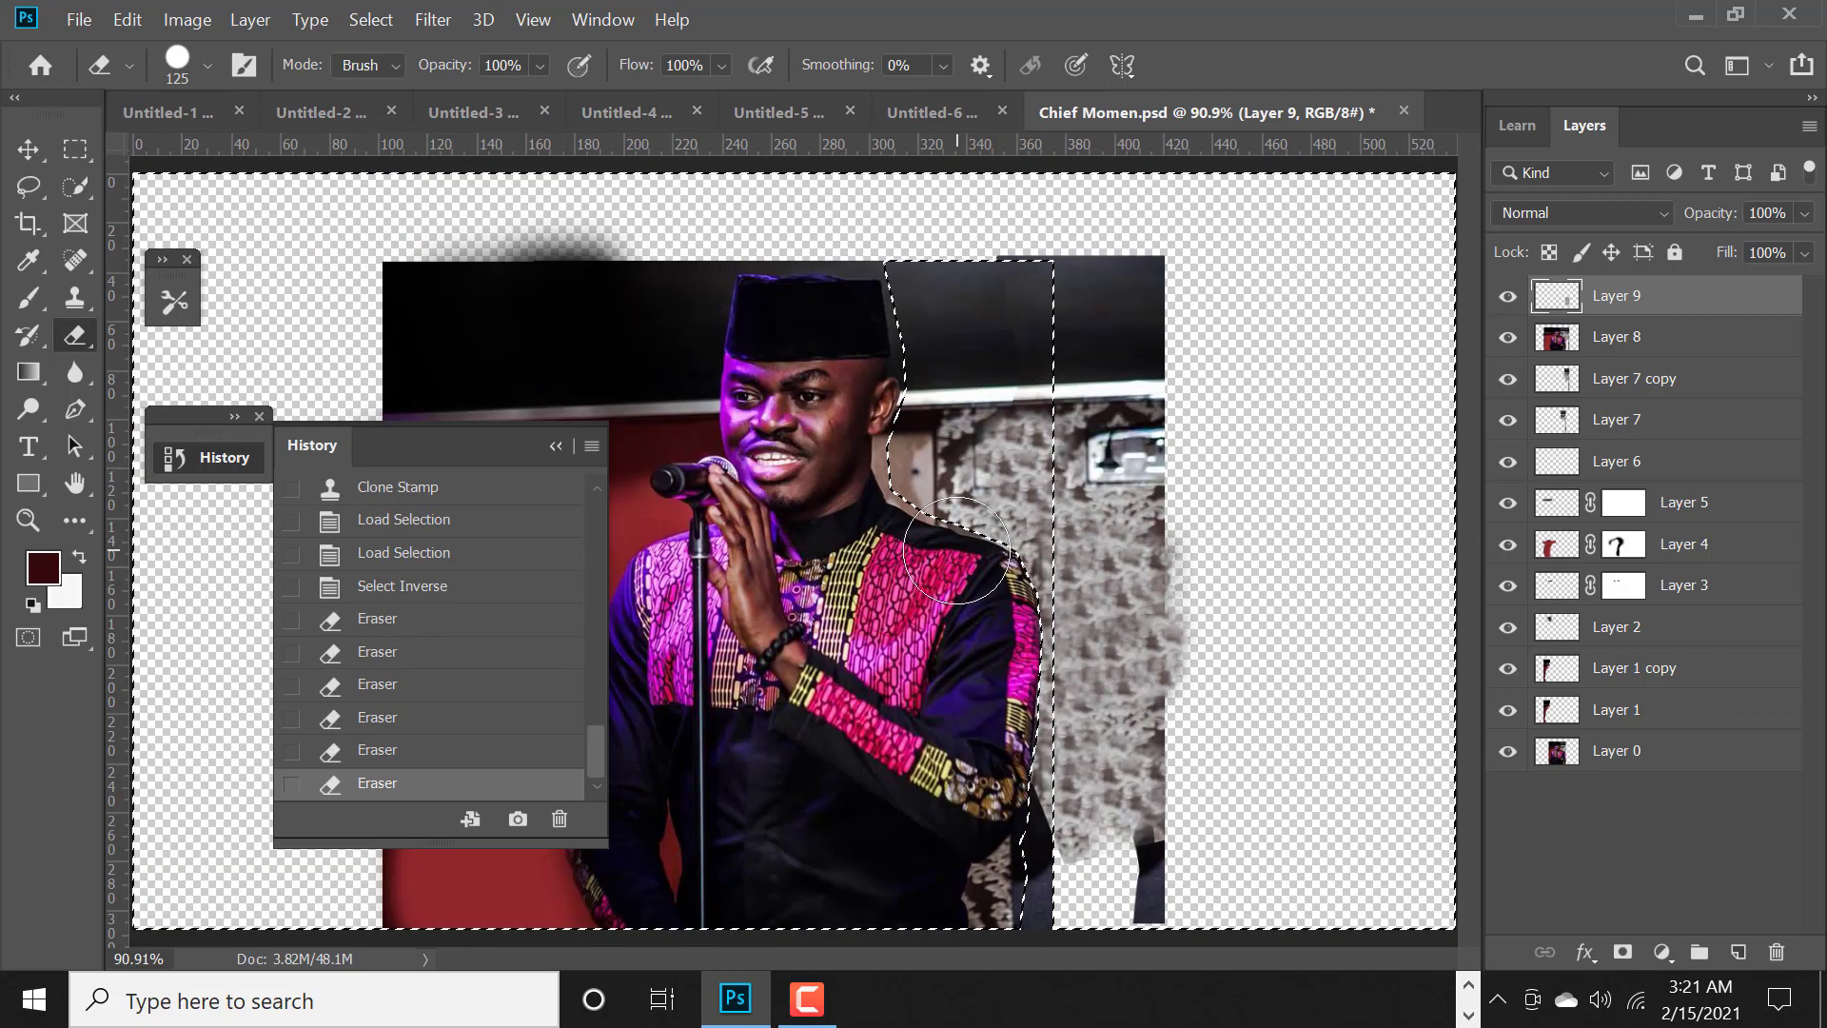
- Restore the selection and clone wall pattern down the lower-right background
key(b)
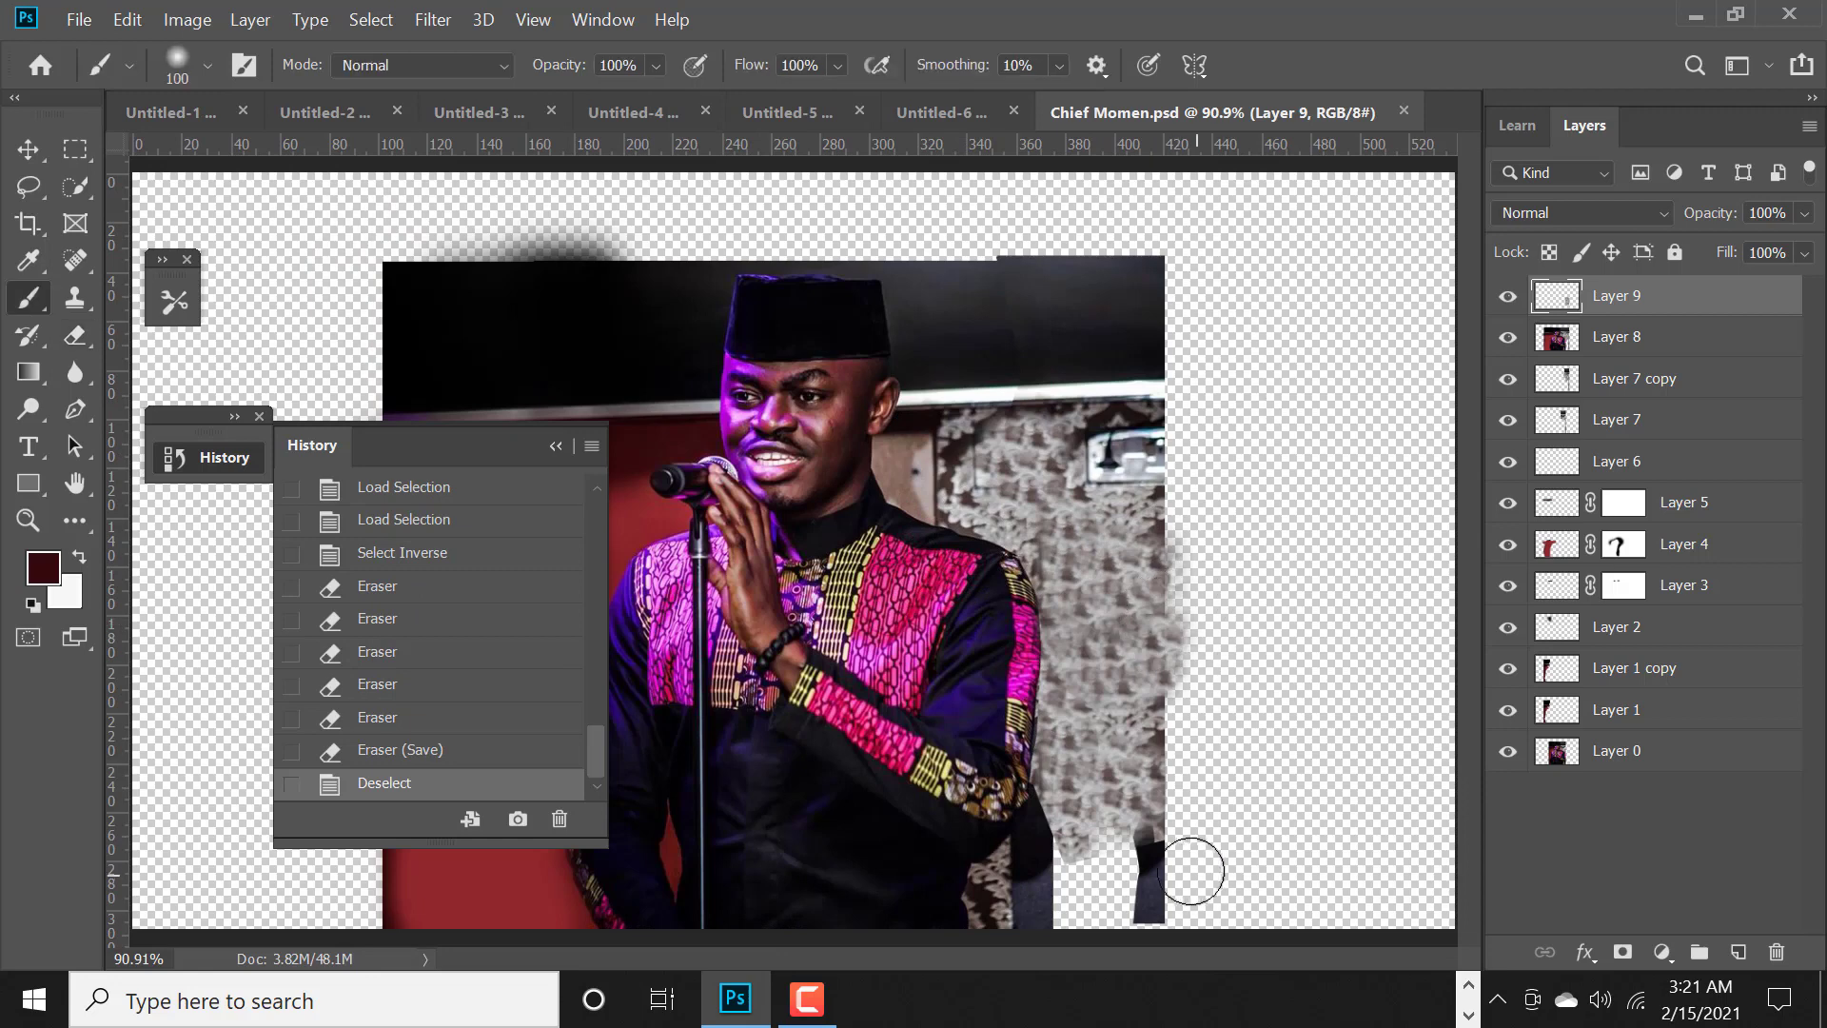
key(ctrl+z)
click(371, 19)
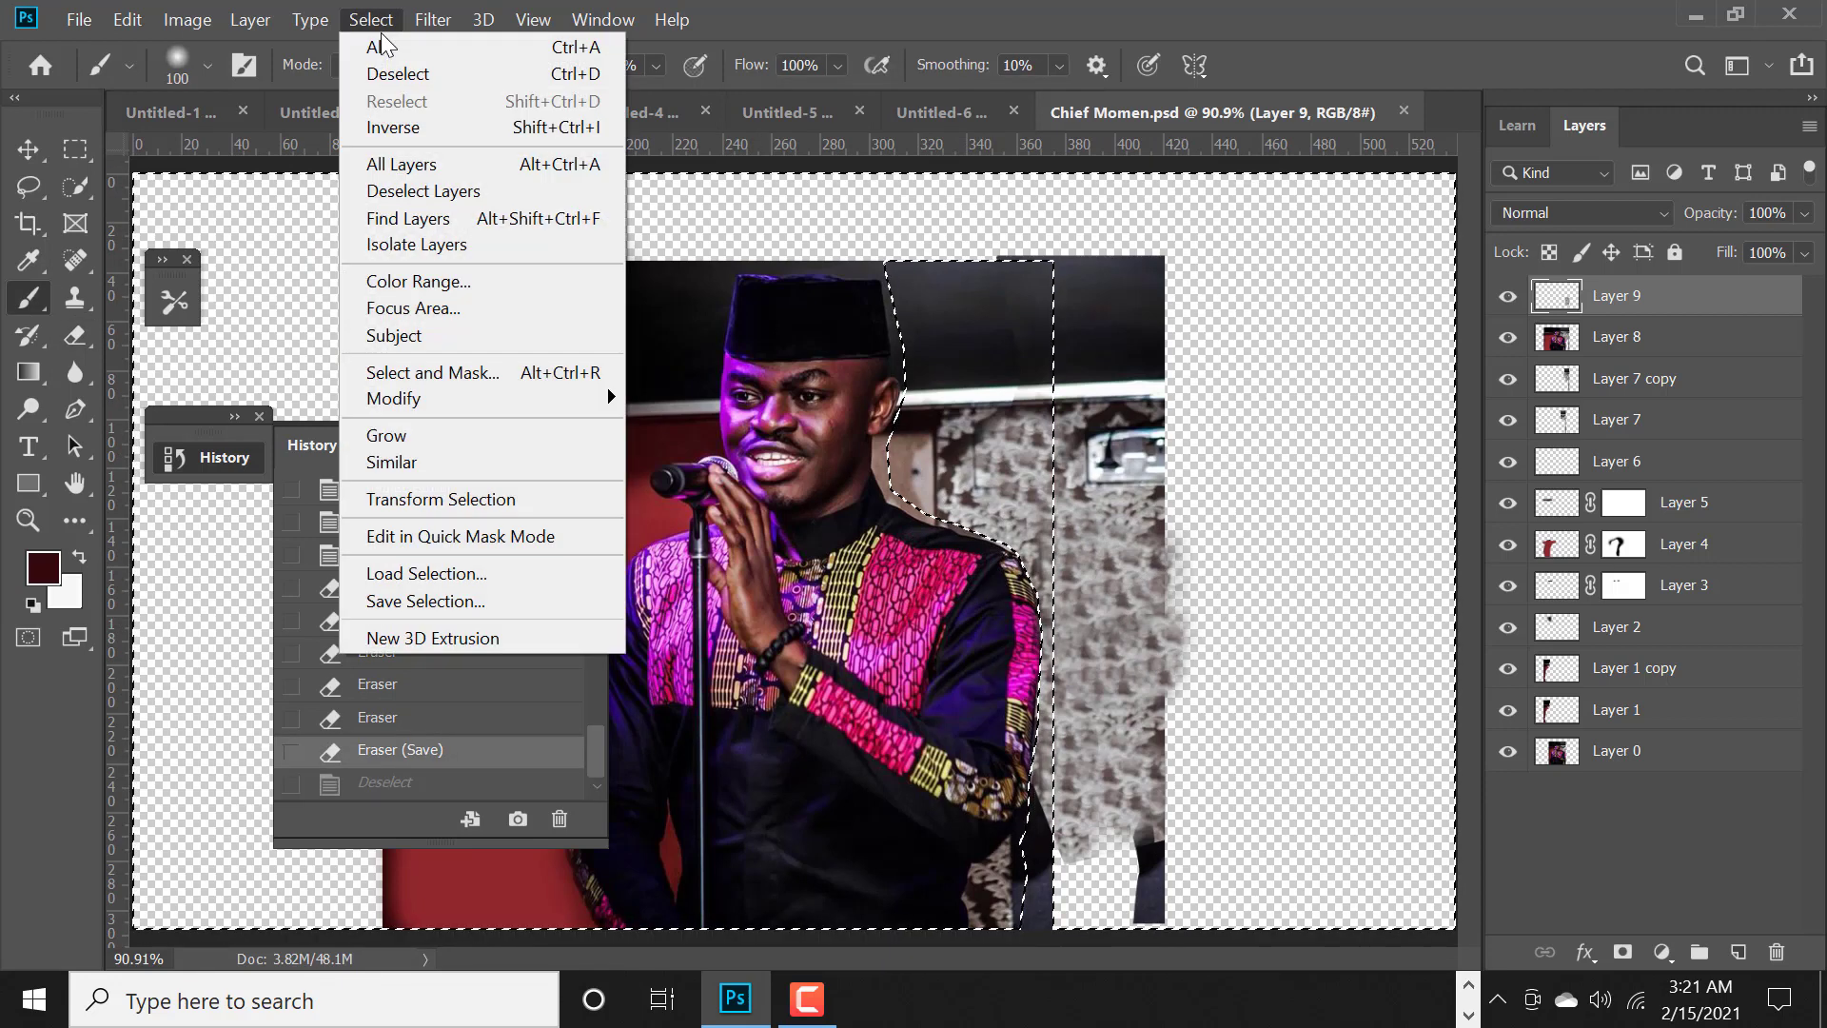
key(Escape)
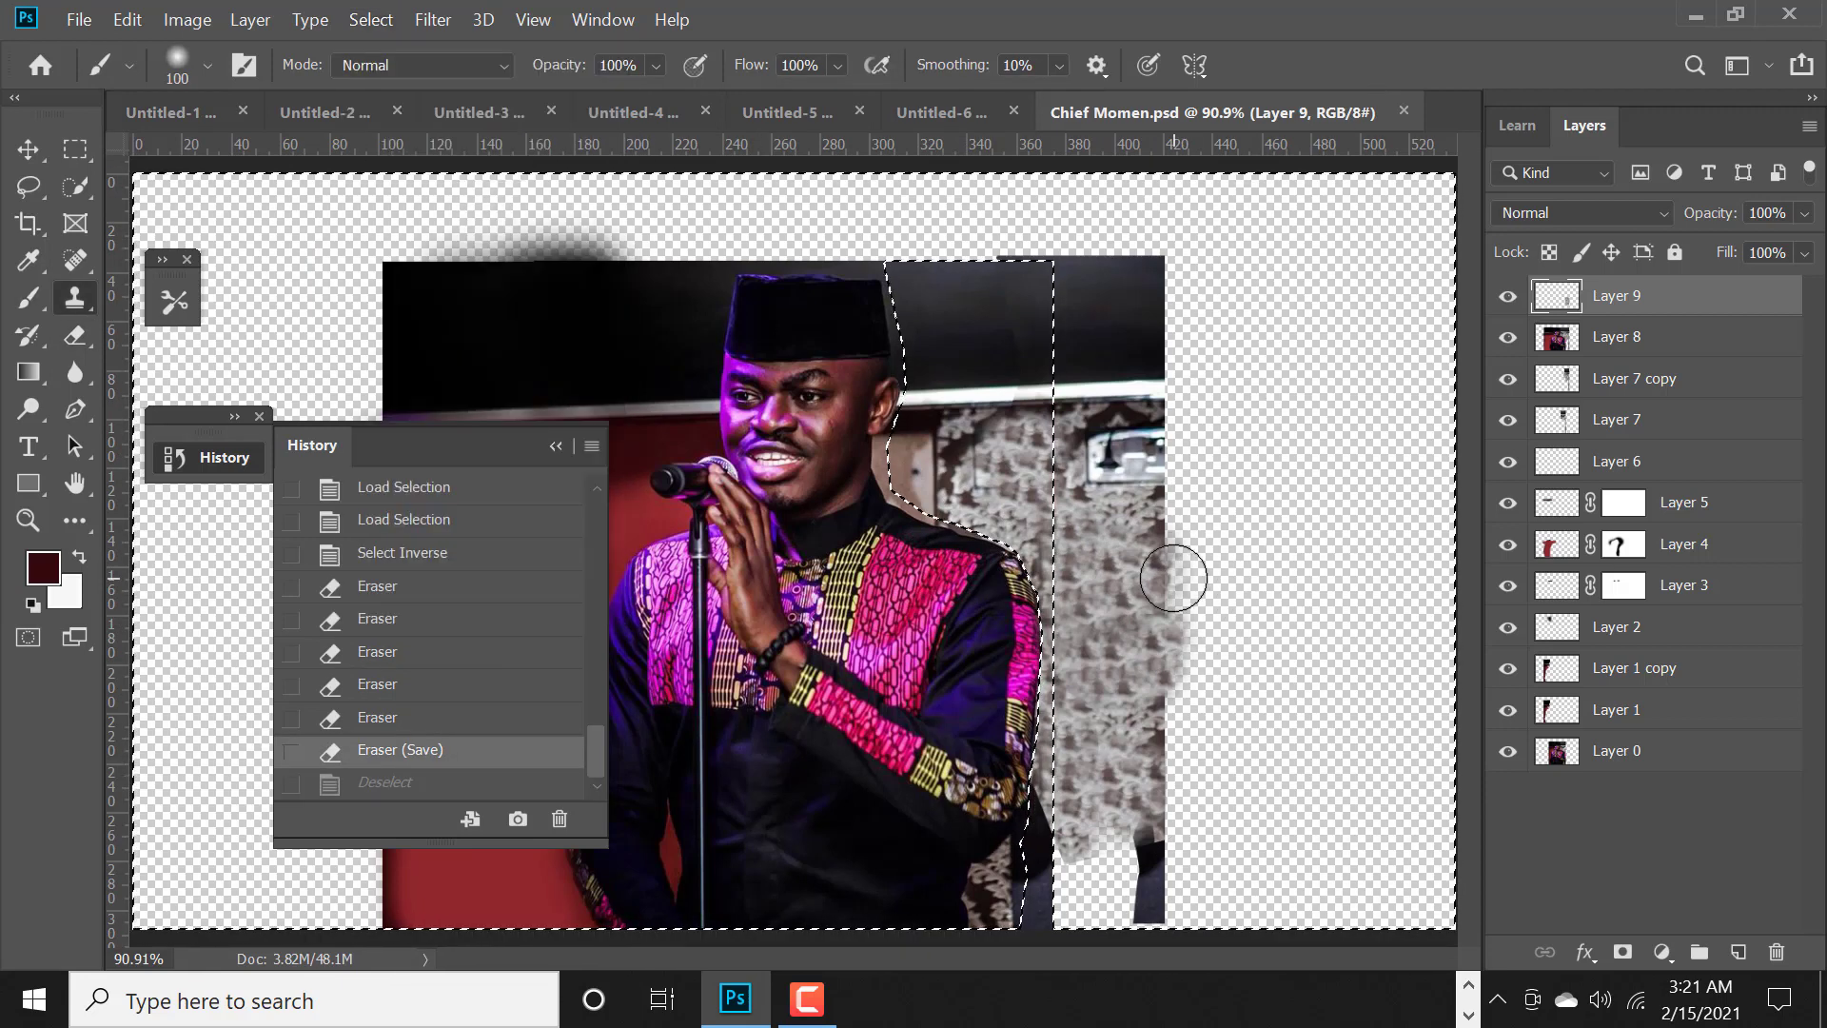
key(s)
alt+click(1110, 657)
mouse_move(1076, 819)
mouse_down()
mouse_move(1085, 924)
mouse_move(1113, 923)
mouse_up()
drag(1085, 823, 1147, 887)
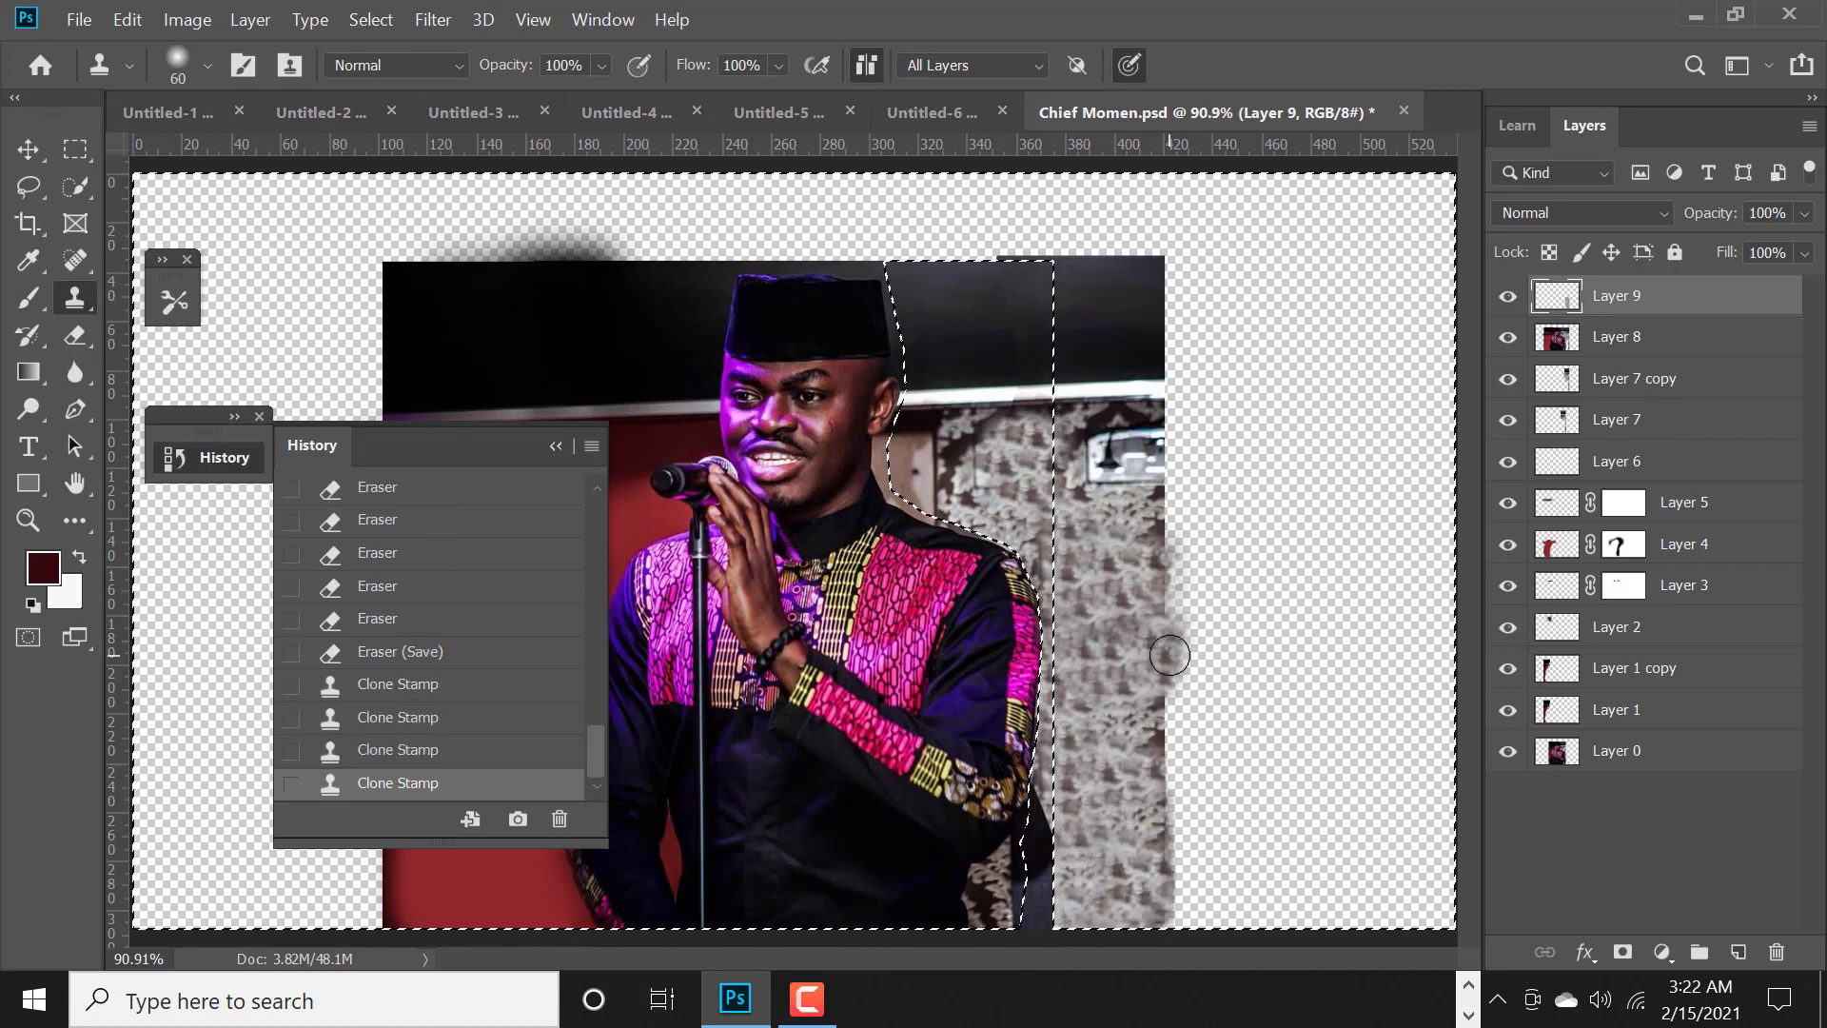
scroll(1147, 887, down, 1)
- Save, deselect, and make a Pen-path selection of the empty strip above the photo
key(ctrl+s)
key(ctrl+d)
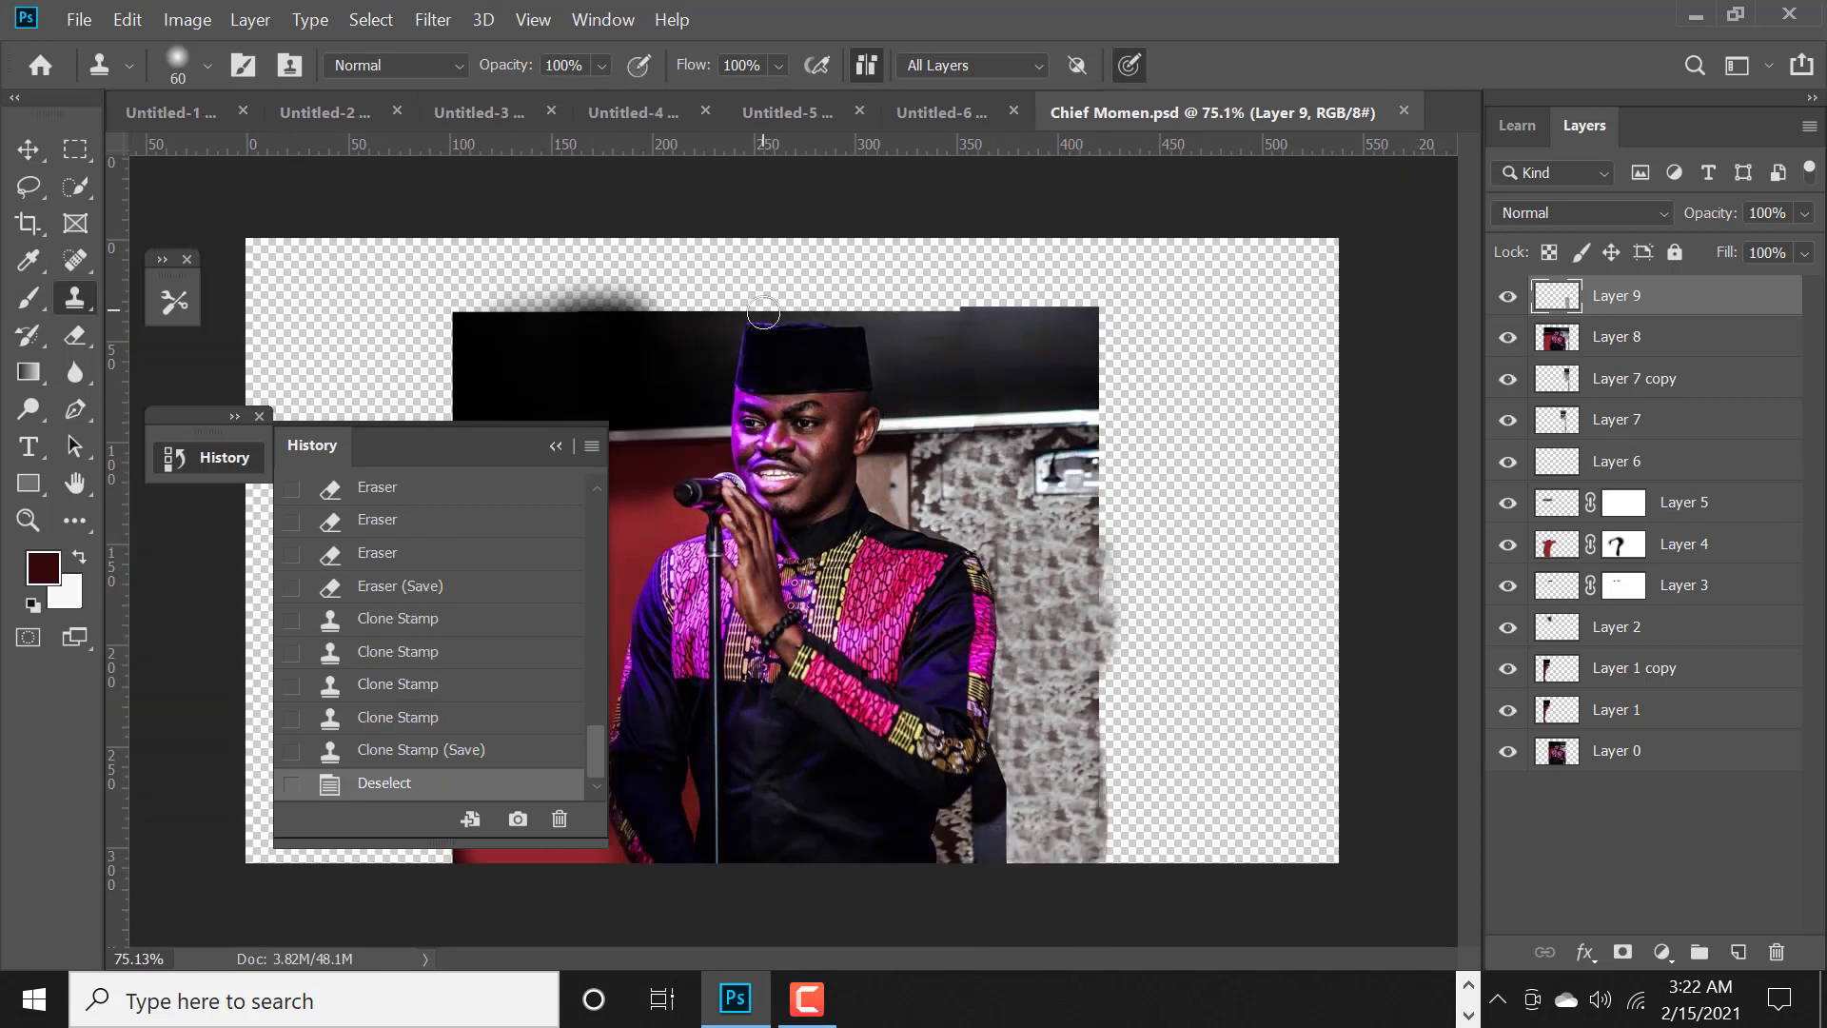
key(p)
click(451, 313)
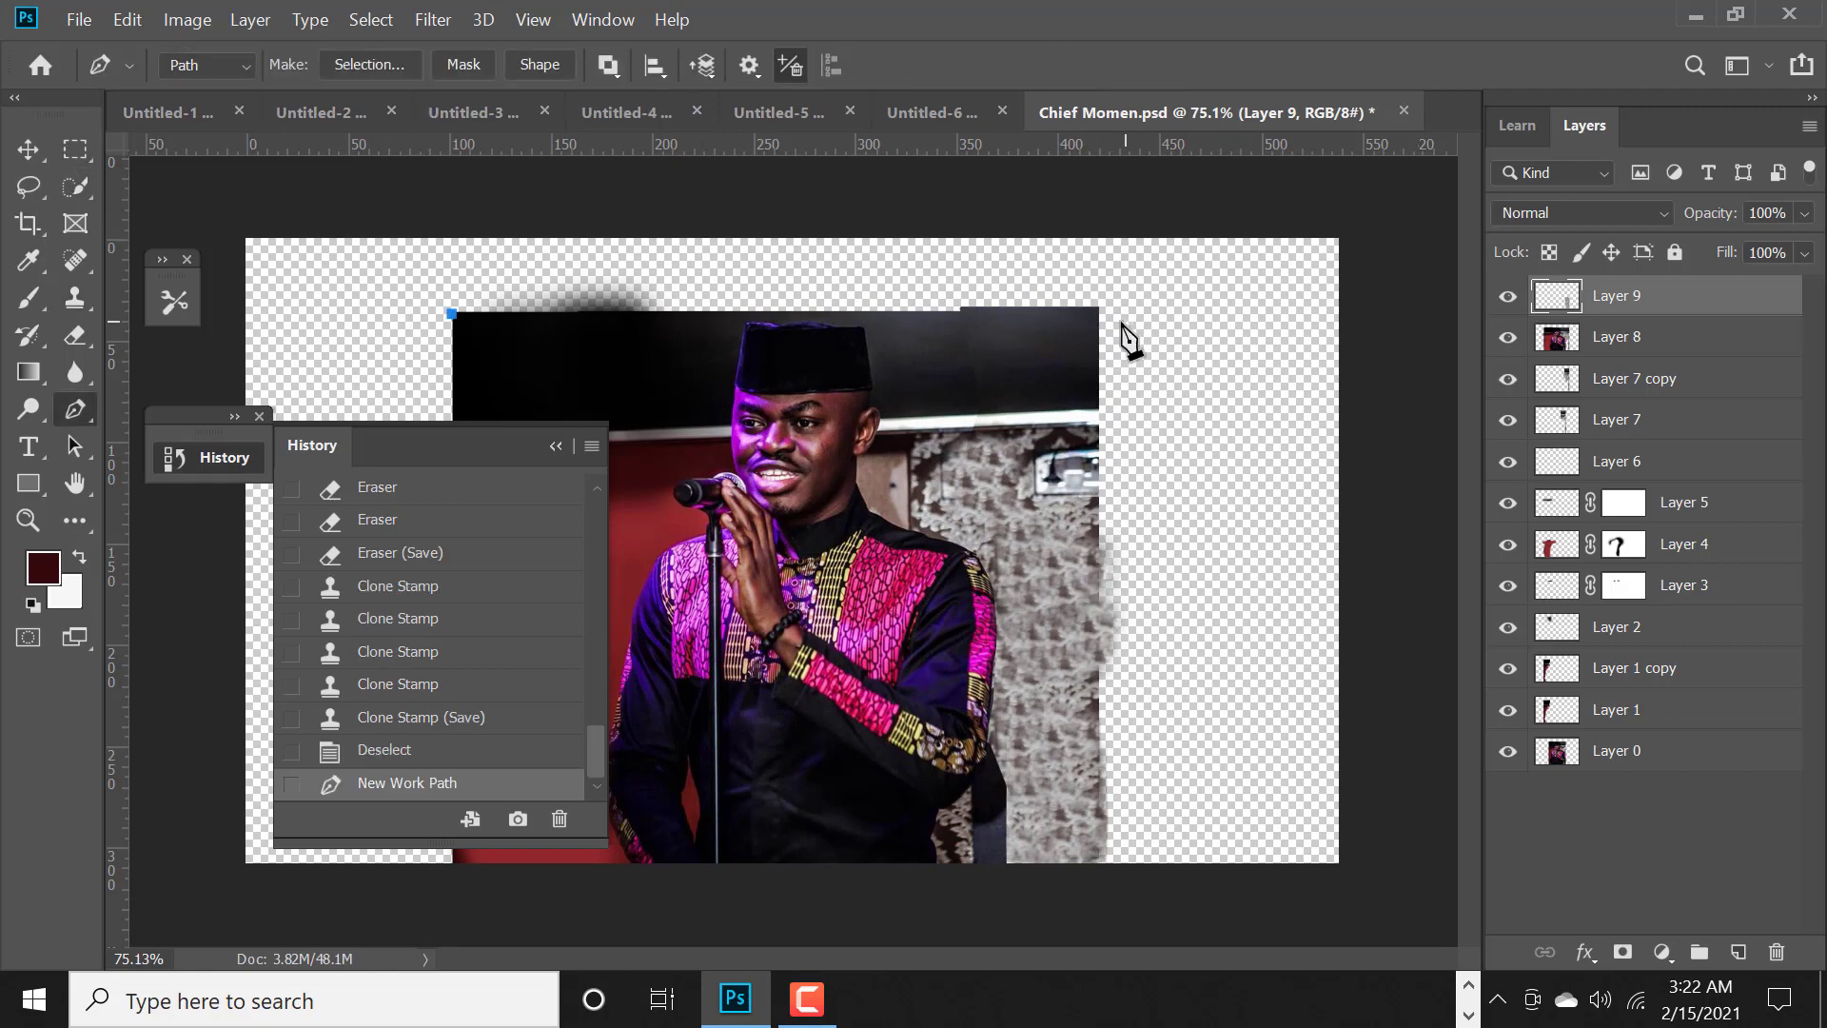
click(1104, 311)
click(1105, 311)
click(1116, 206)
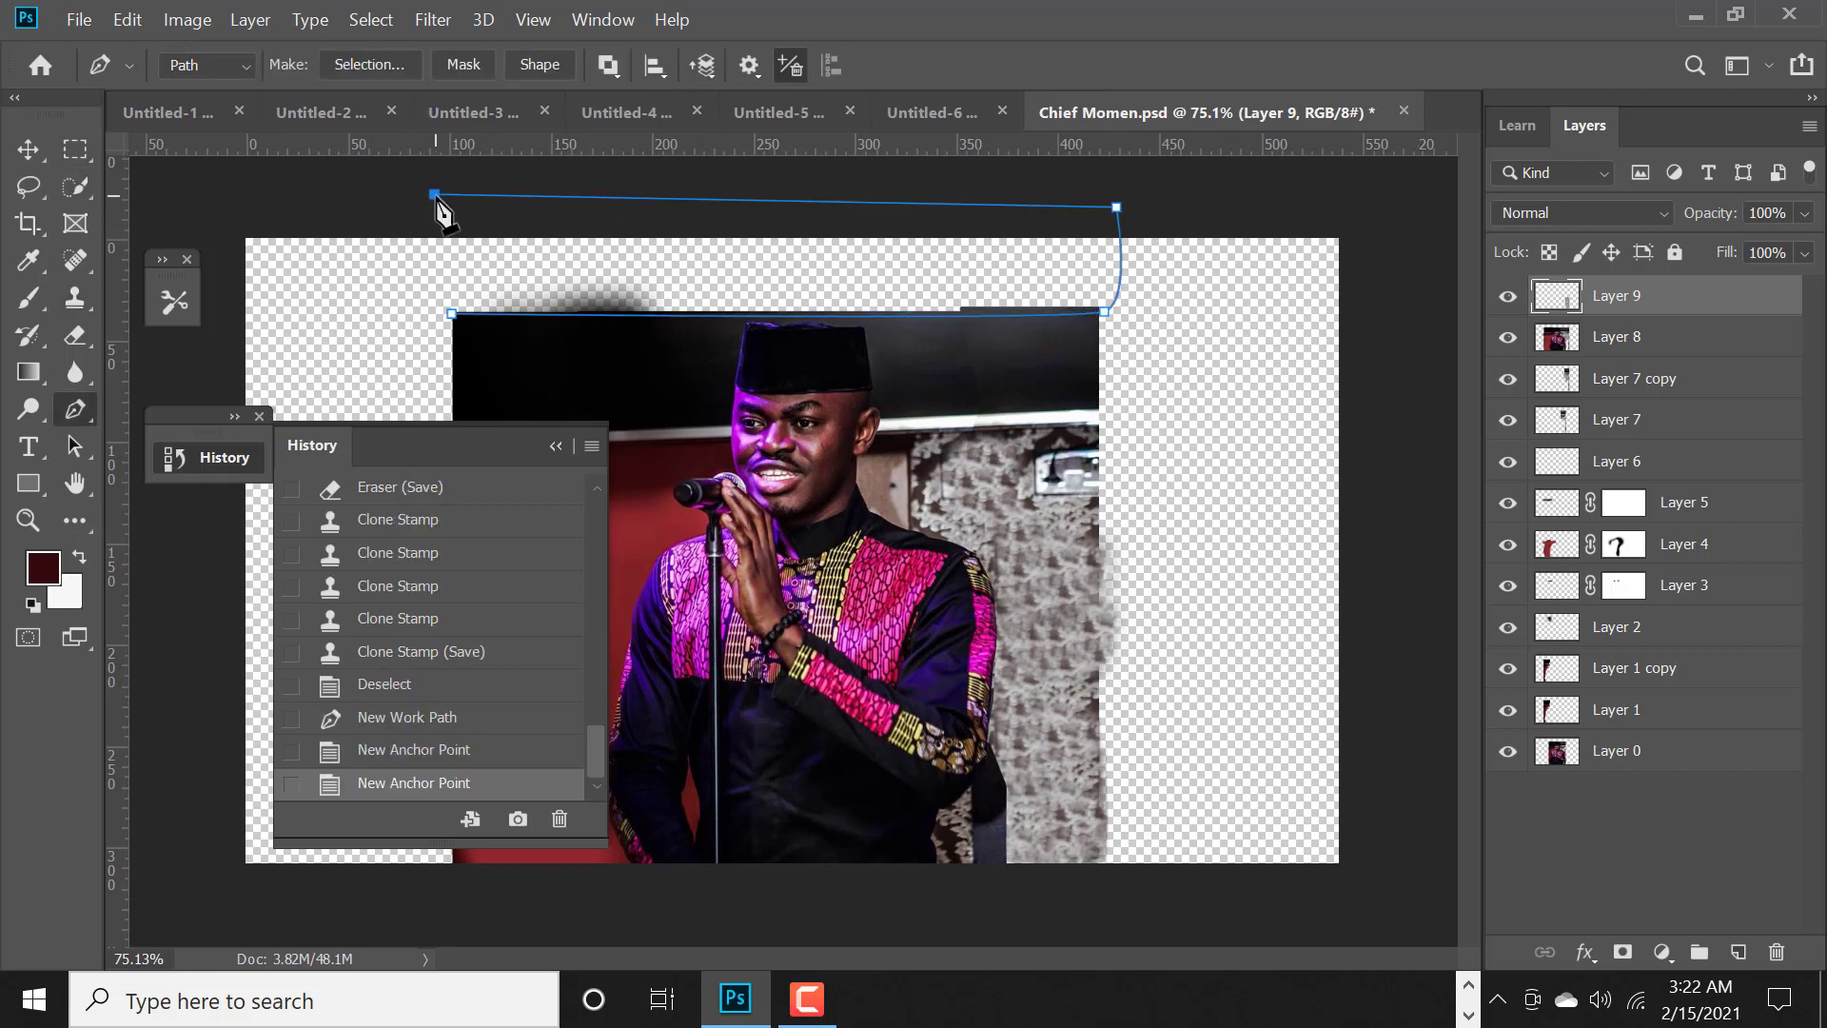
click(434, 195)
click(452, 314)
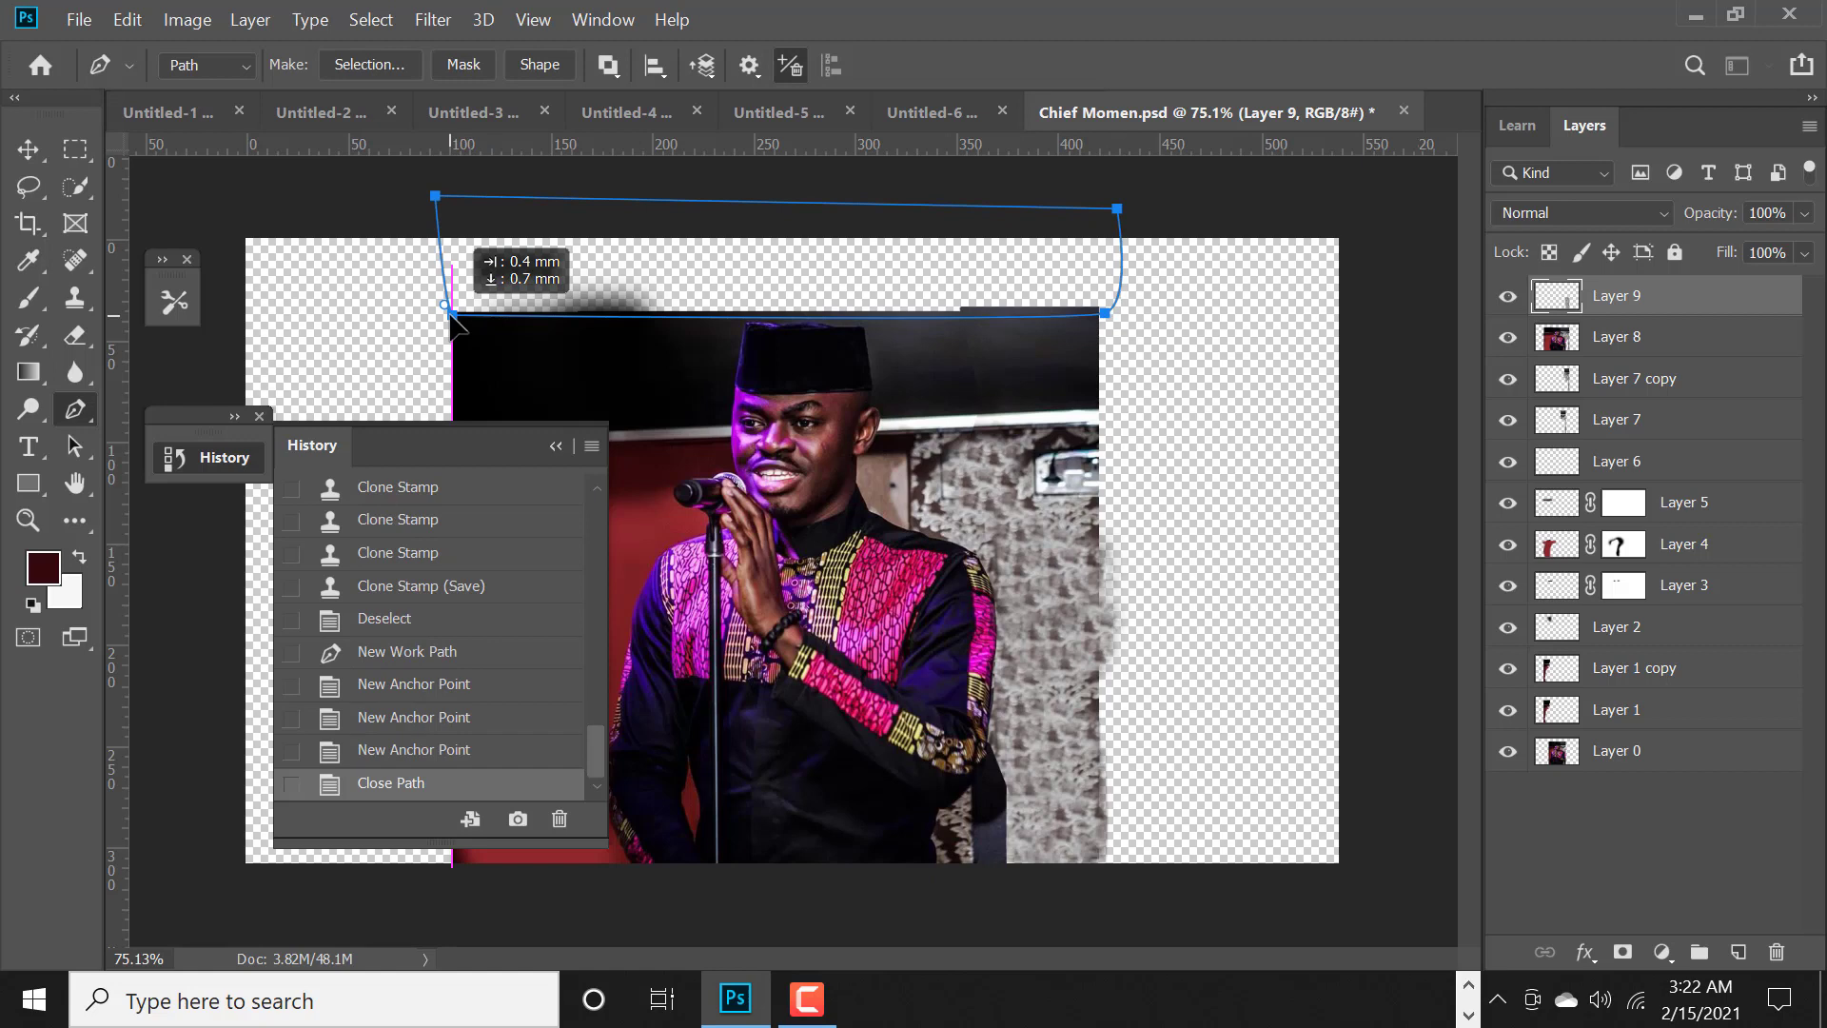
drag(451, 315, 451, 316)
key(ctrl+Return)
- On new Layer 10, paint the top band grey then black with a 400 brush
key(b)
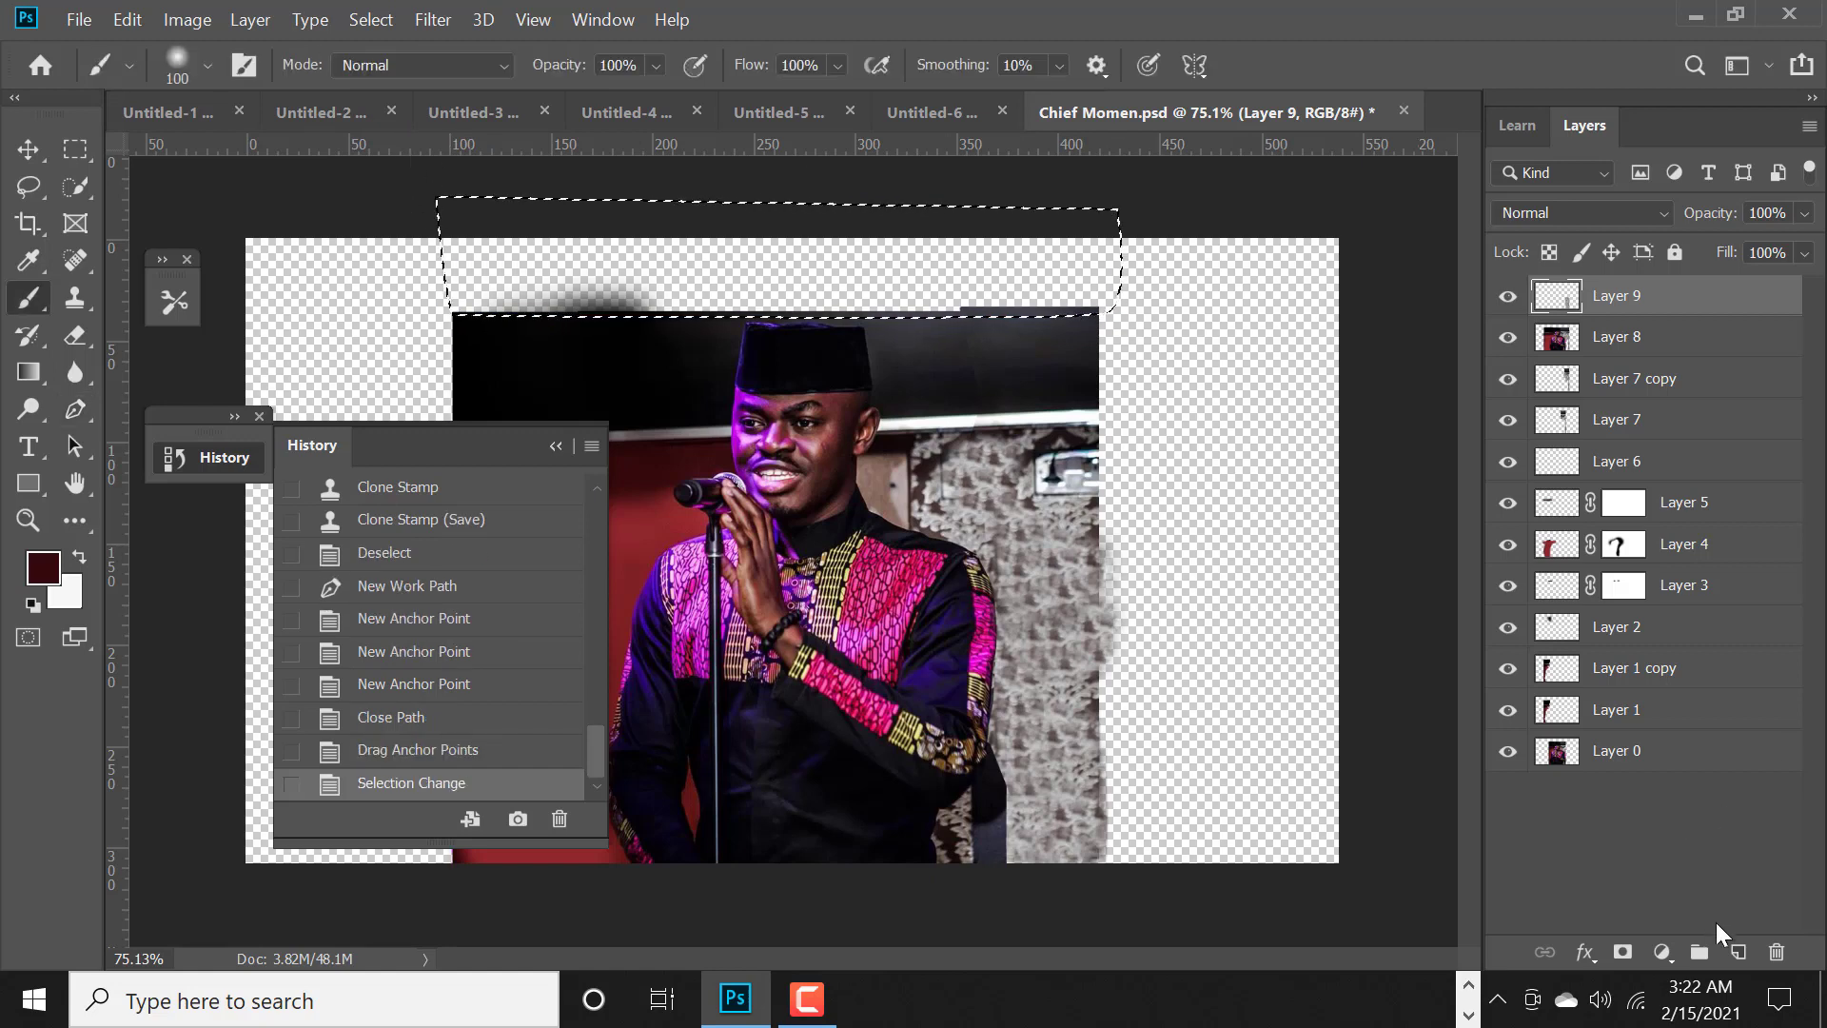
click(1738, 951)
alt+click(1051, 294)
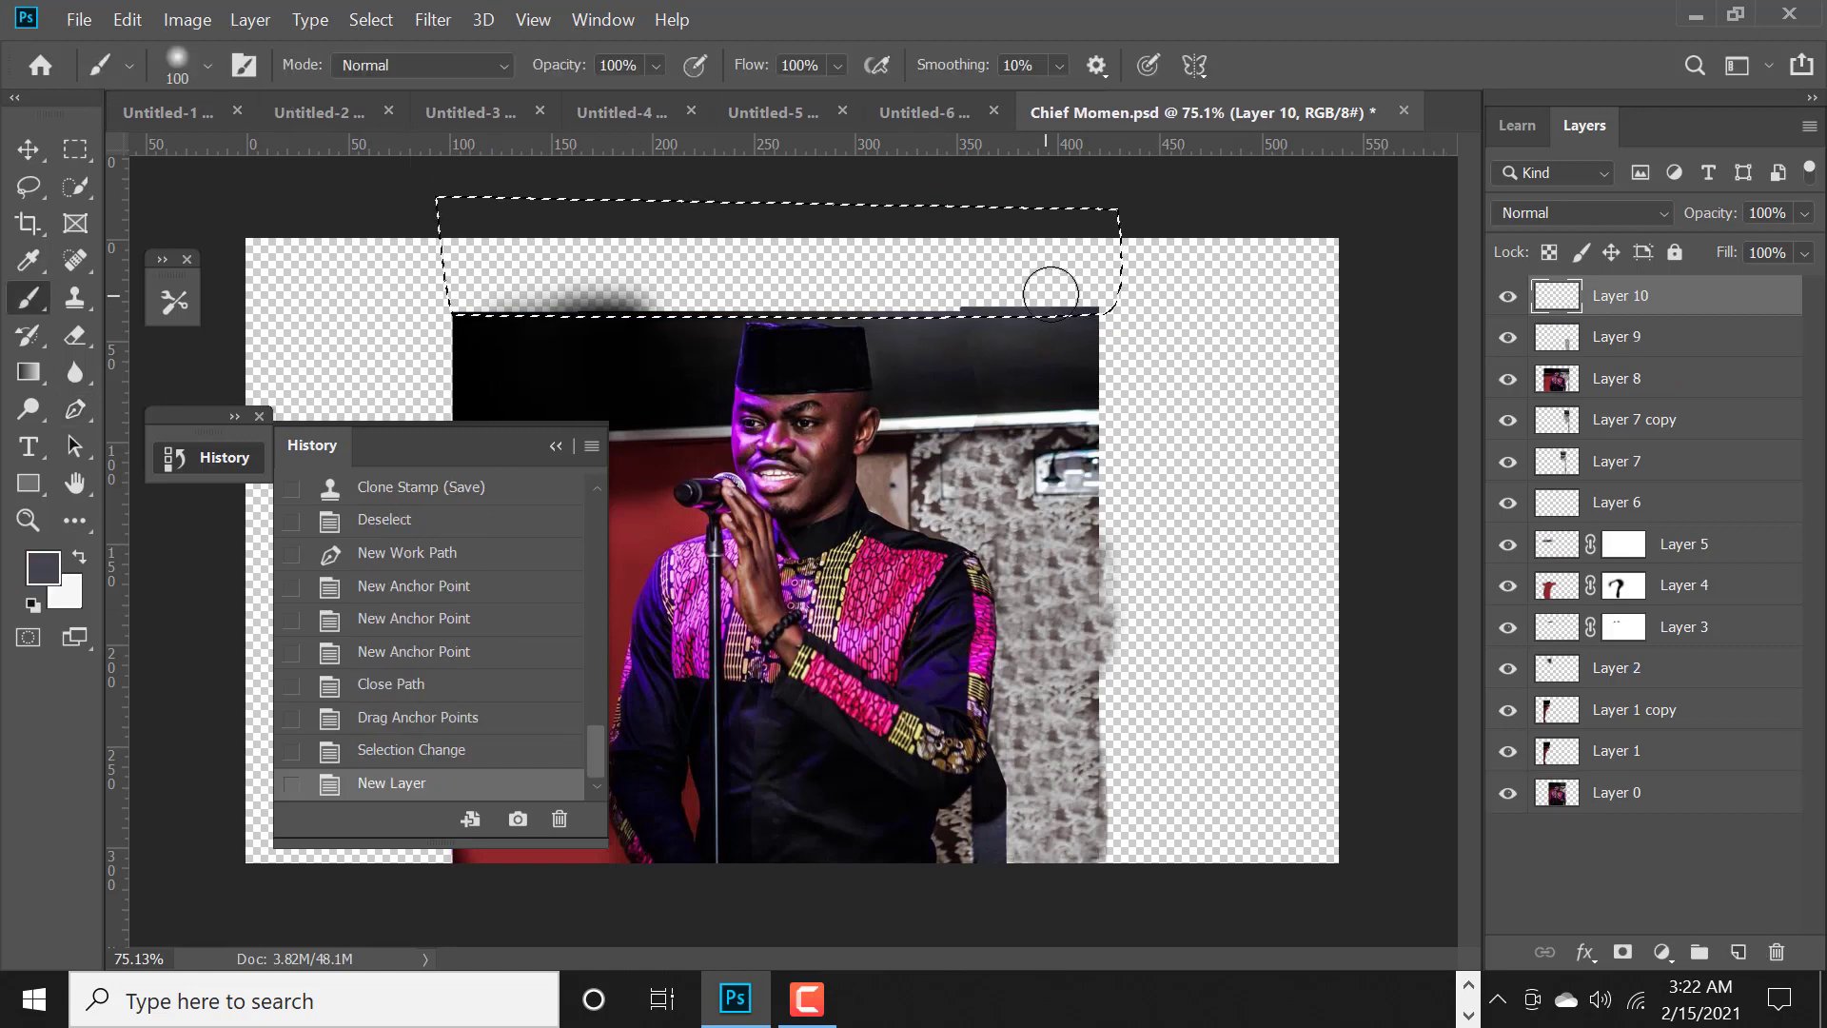
mouse_move(1051, 295)
mouse_down()
mouse_move(1060, 277)
mouse_move(490, 293)
mouse_move(476, 276)
mouse_move(860, 287)
mouse_move(530, 254)
mouse_move(775, 244)
mouse_up()
key(bracketright)
key(bracketright)
key(bracketright)
key(bracketright)
key(bracketright)
key(bracketright)
key(bracketright)
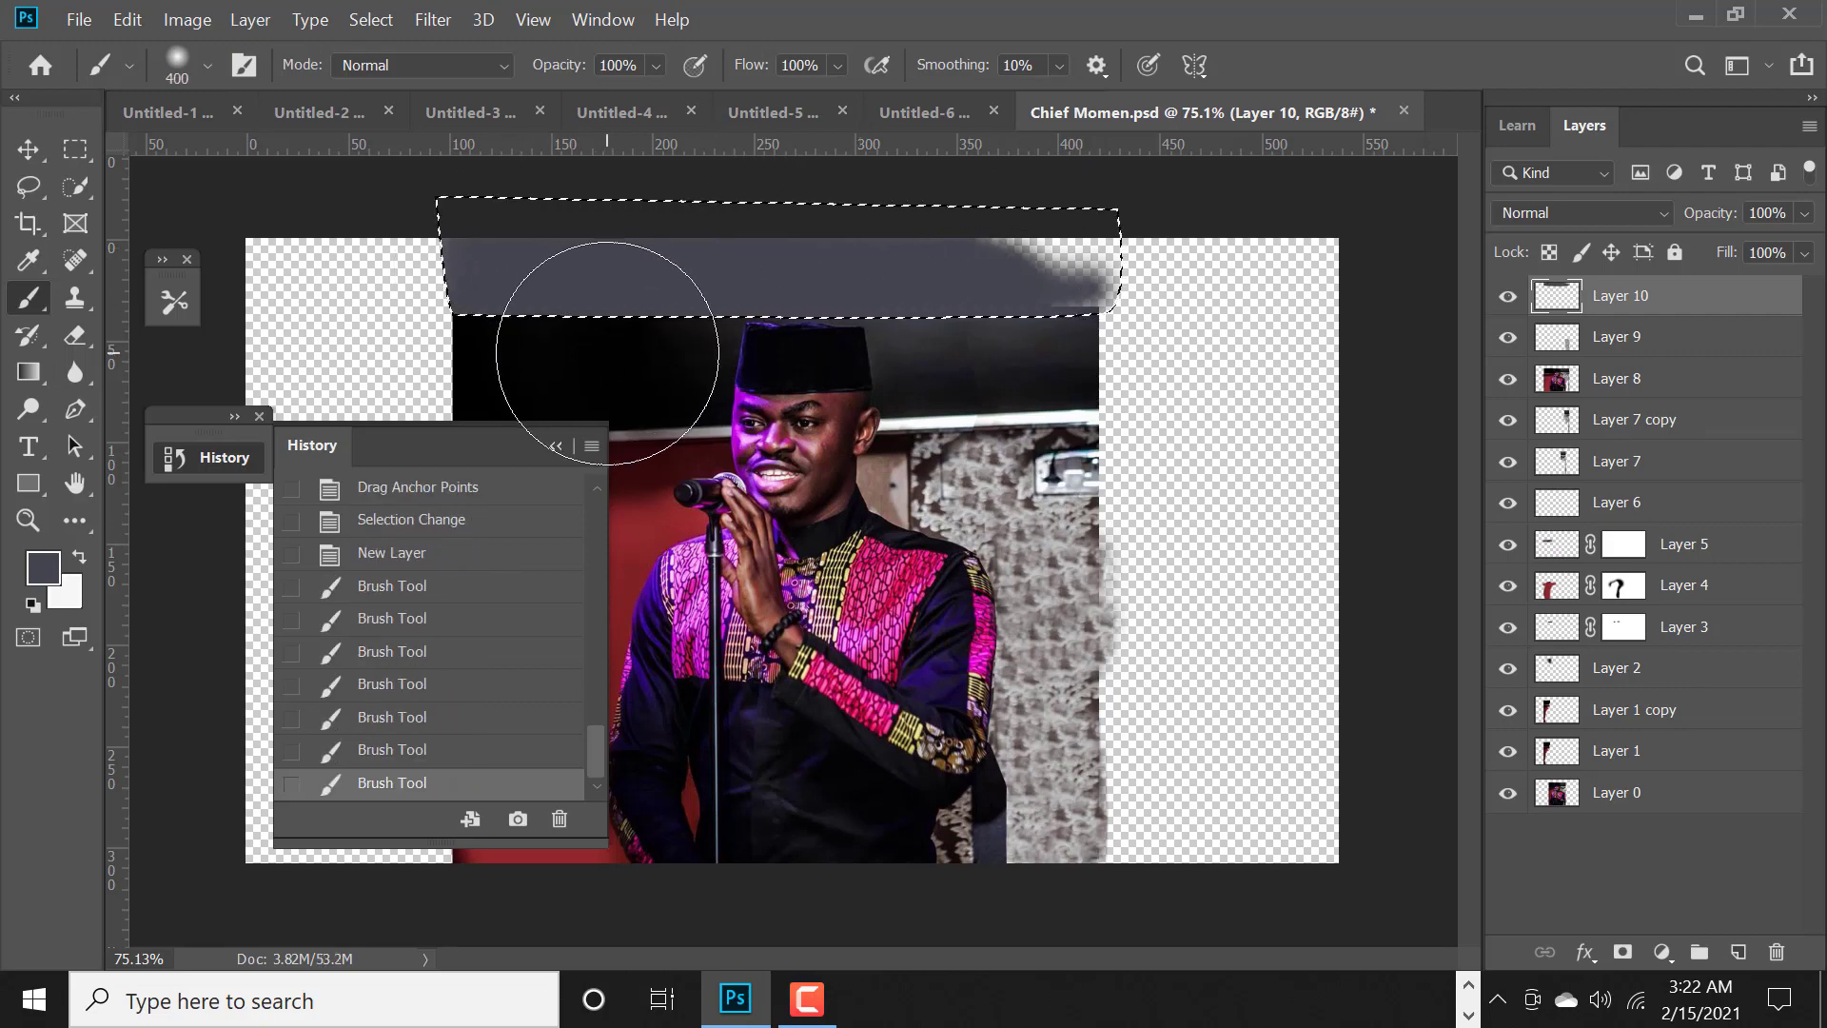
key(super)
key(Escape)
key(d)
mouse_move(495, 276)
mouse_down()
mouse_move(940, 286)
mouse_move(632, 264)
mouse_up()
alt+click(958, 387)
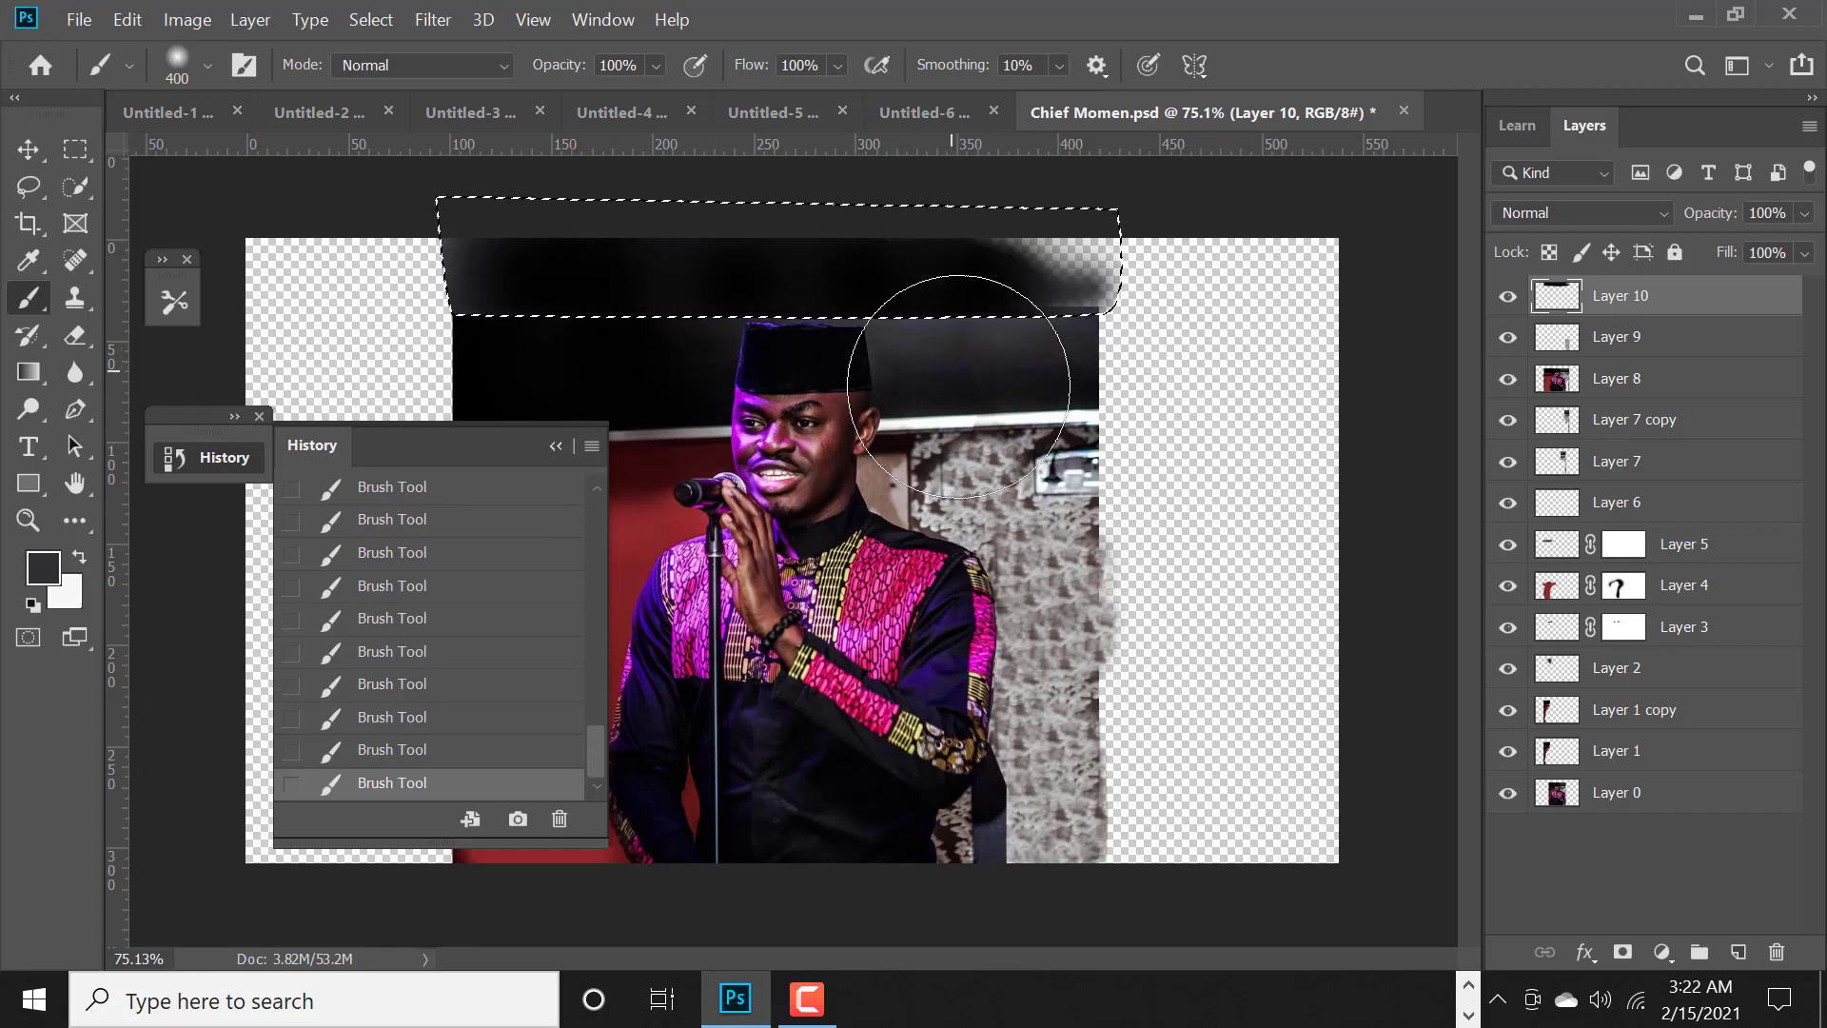
- Save, deselect, shrink the brush to 300, and reset the colour to black
key(ctrl+s)
key(ctrl+d)
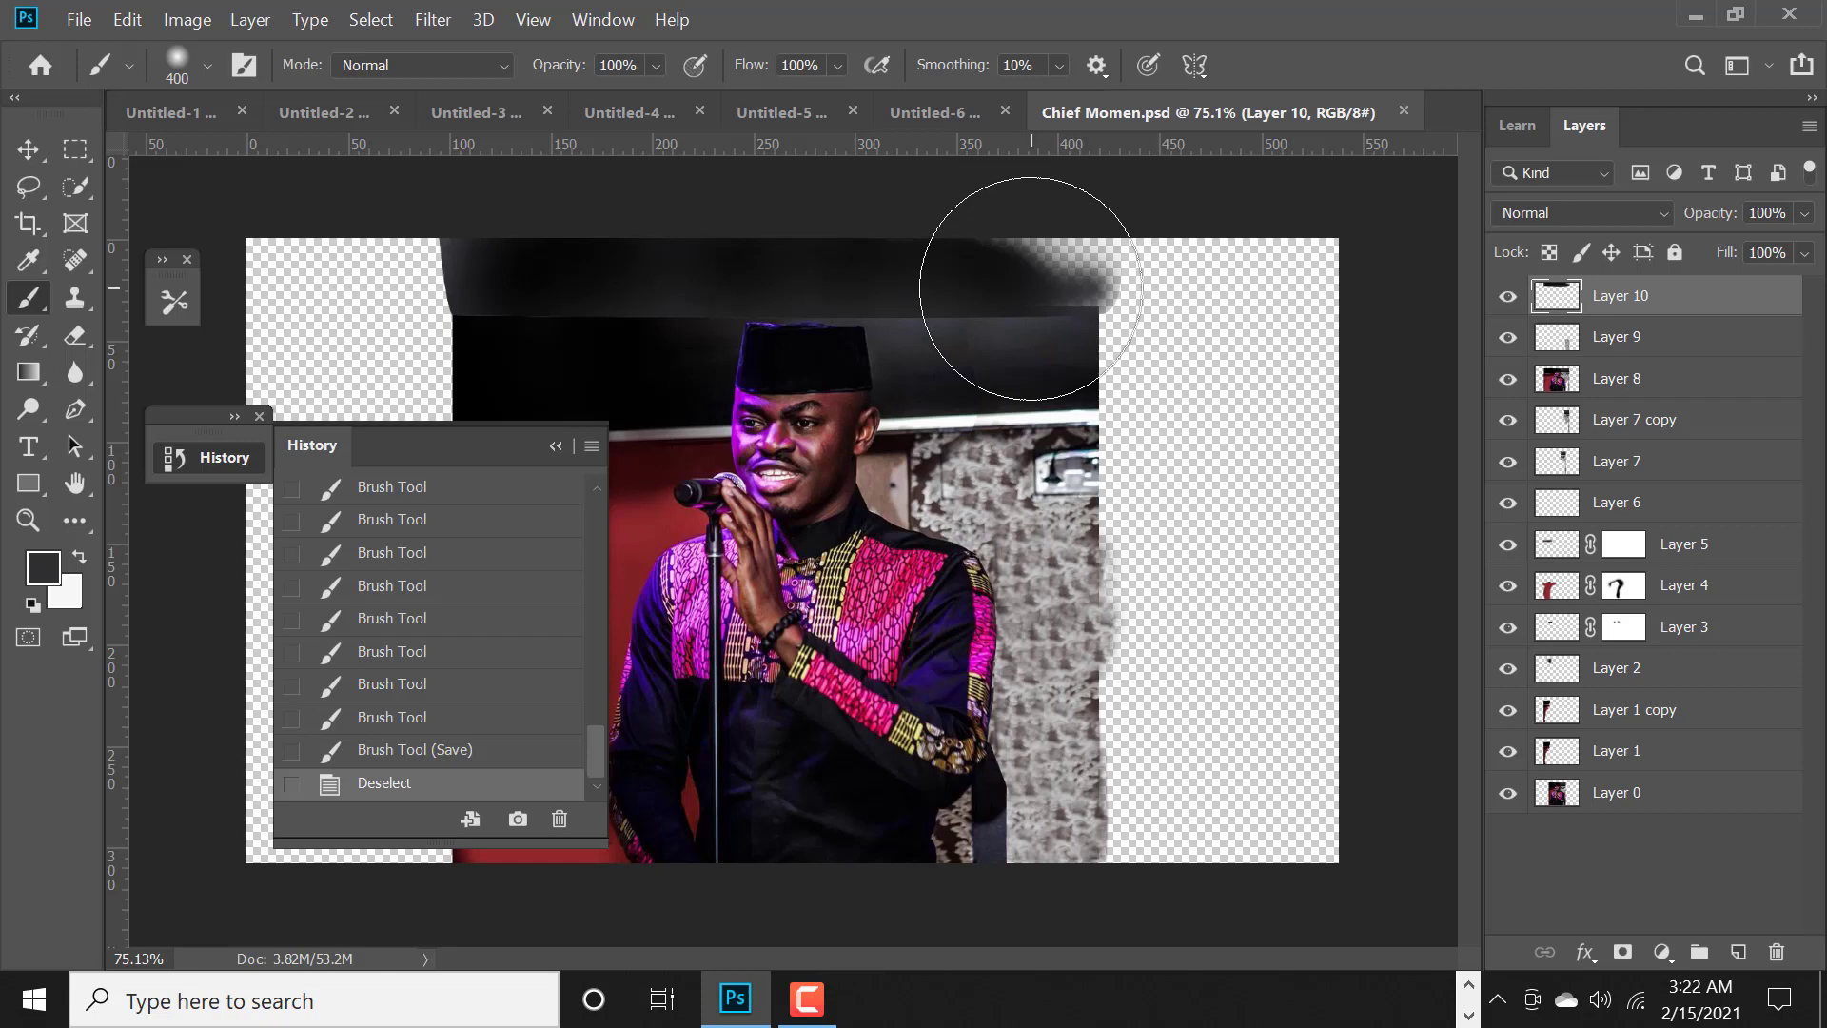
key(bracketleft)
mouse_move(1076, 295)
mouse_down()
mouse_move(1036, 298)
mouse_move(1076, 297)
mouse_up()
key(ctrl+z)
key(d)
- Paint black across the top band, covering the remaining grey patches
click(1076, 297)
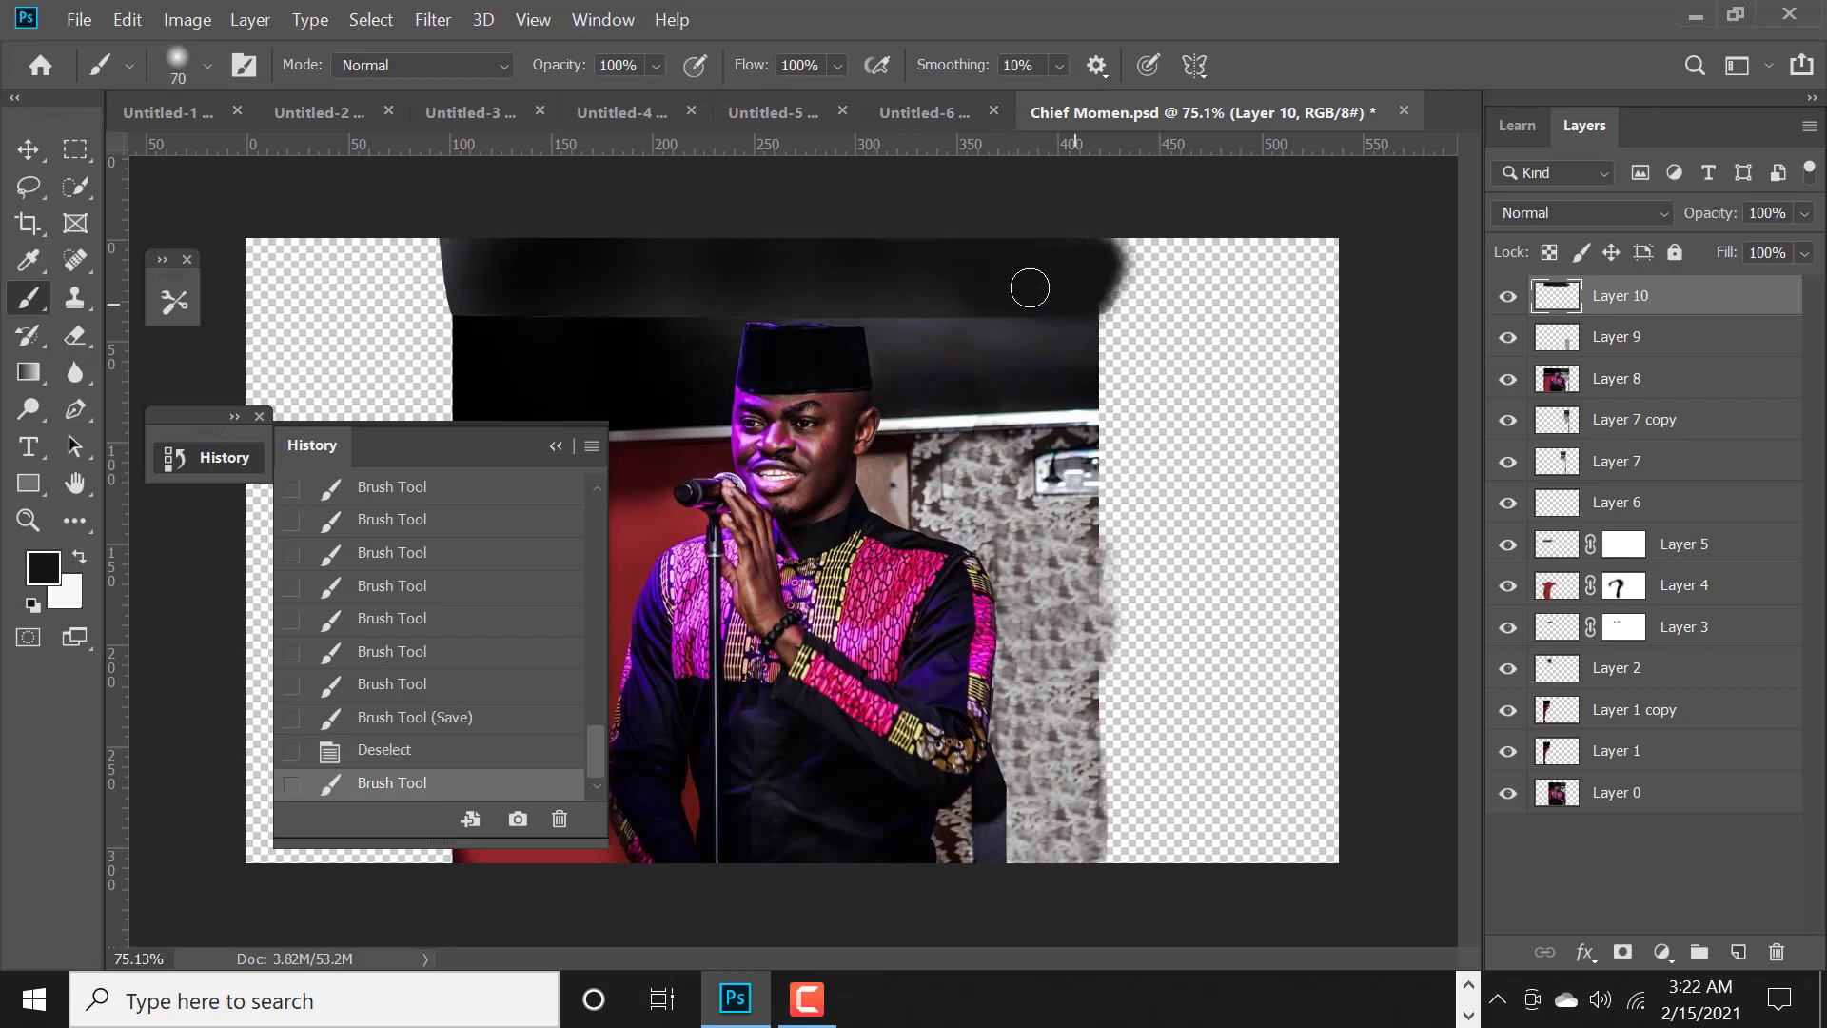
click(923, 285)
click(702, 285)
click(671, 288)
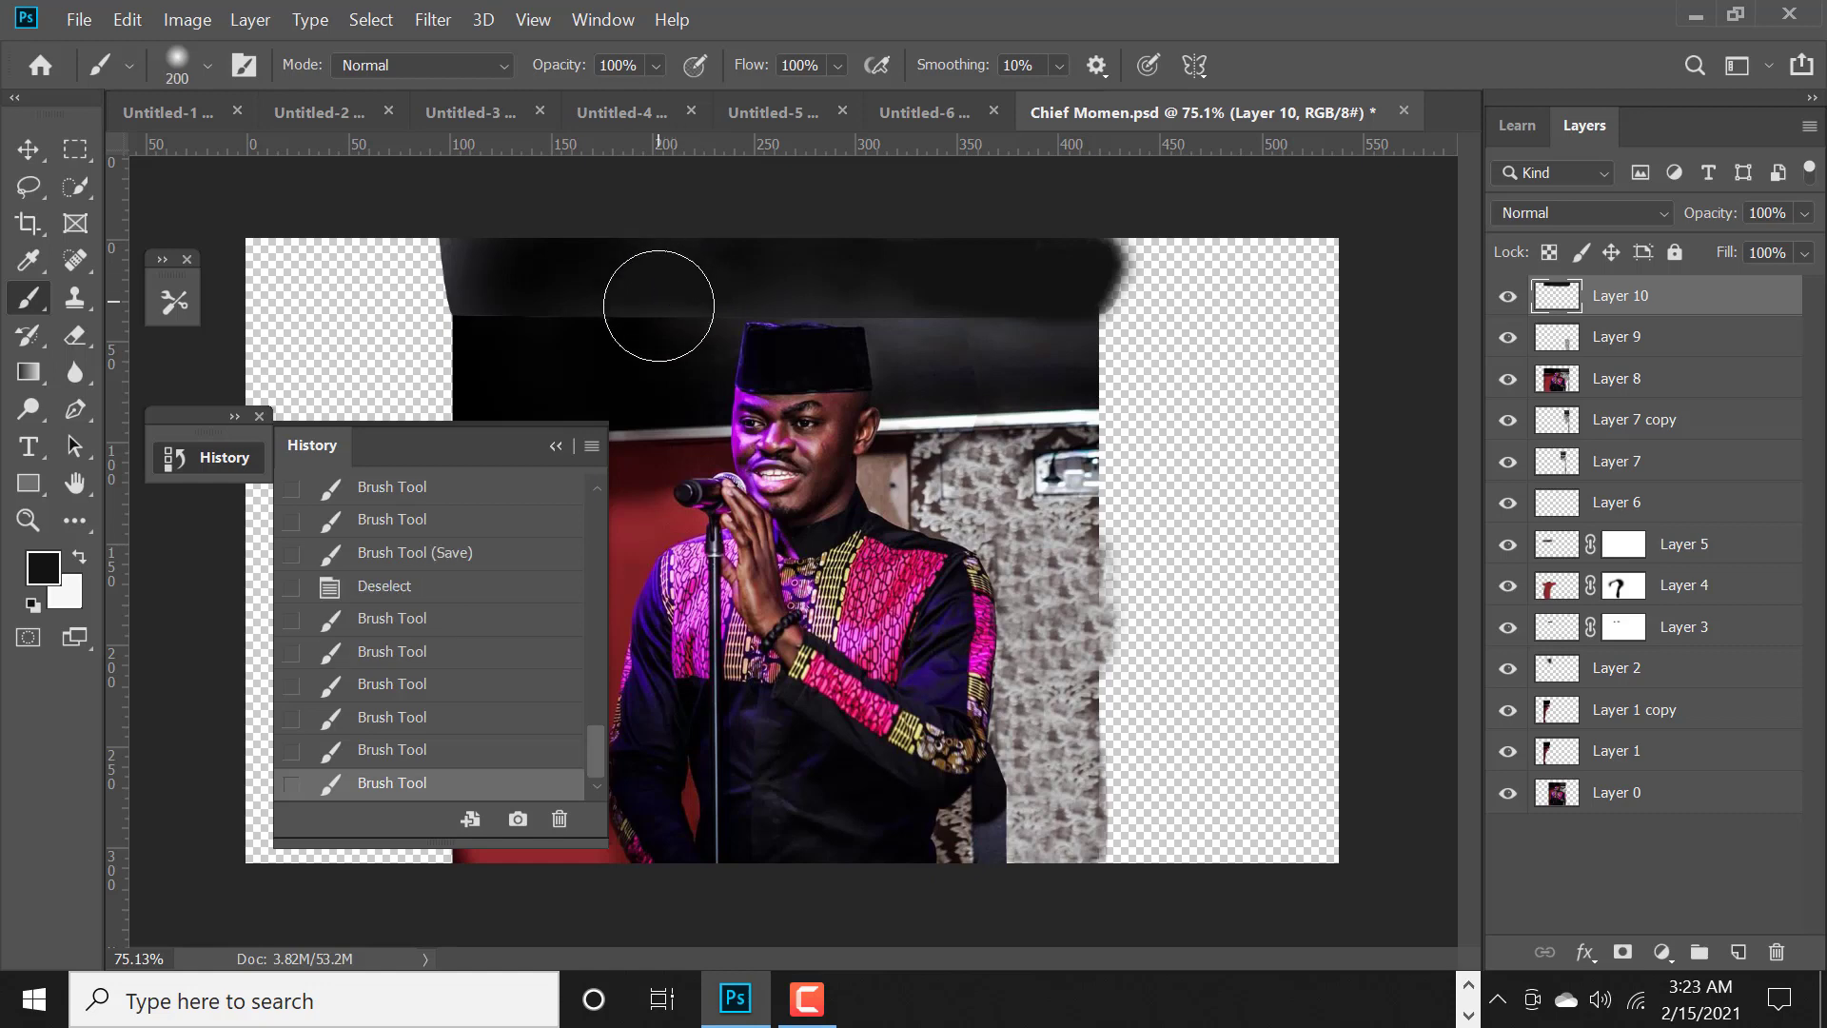
click(661, 306)
click(542, 297)
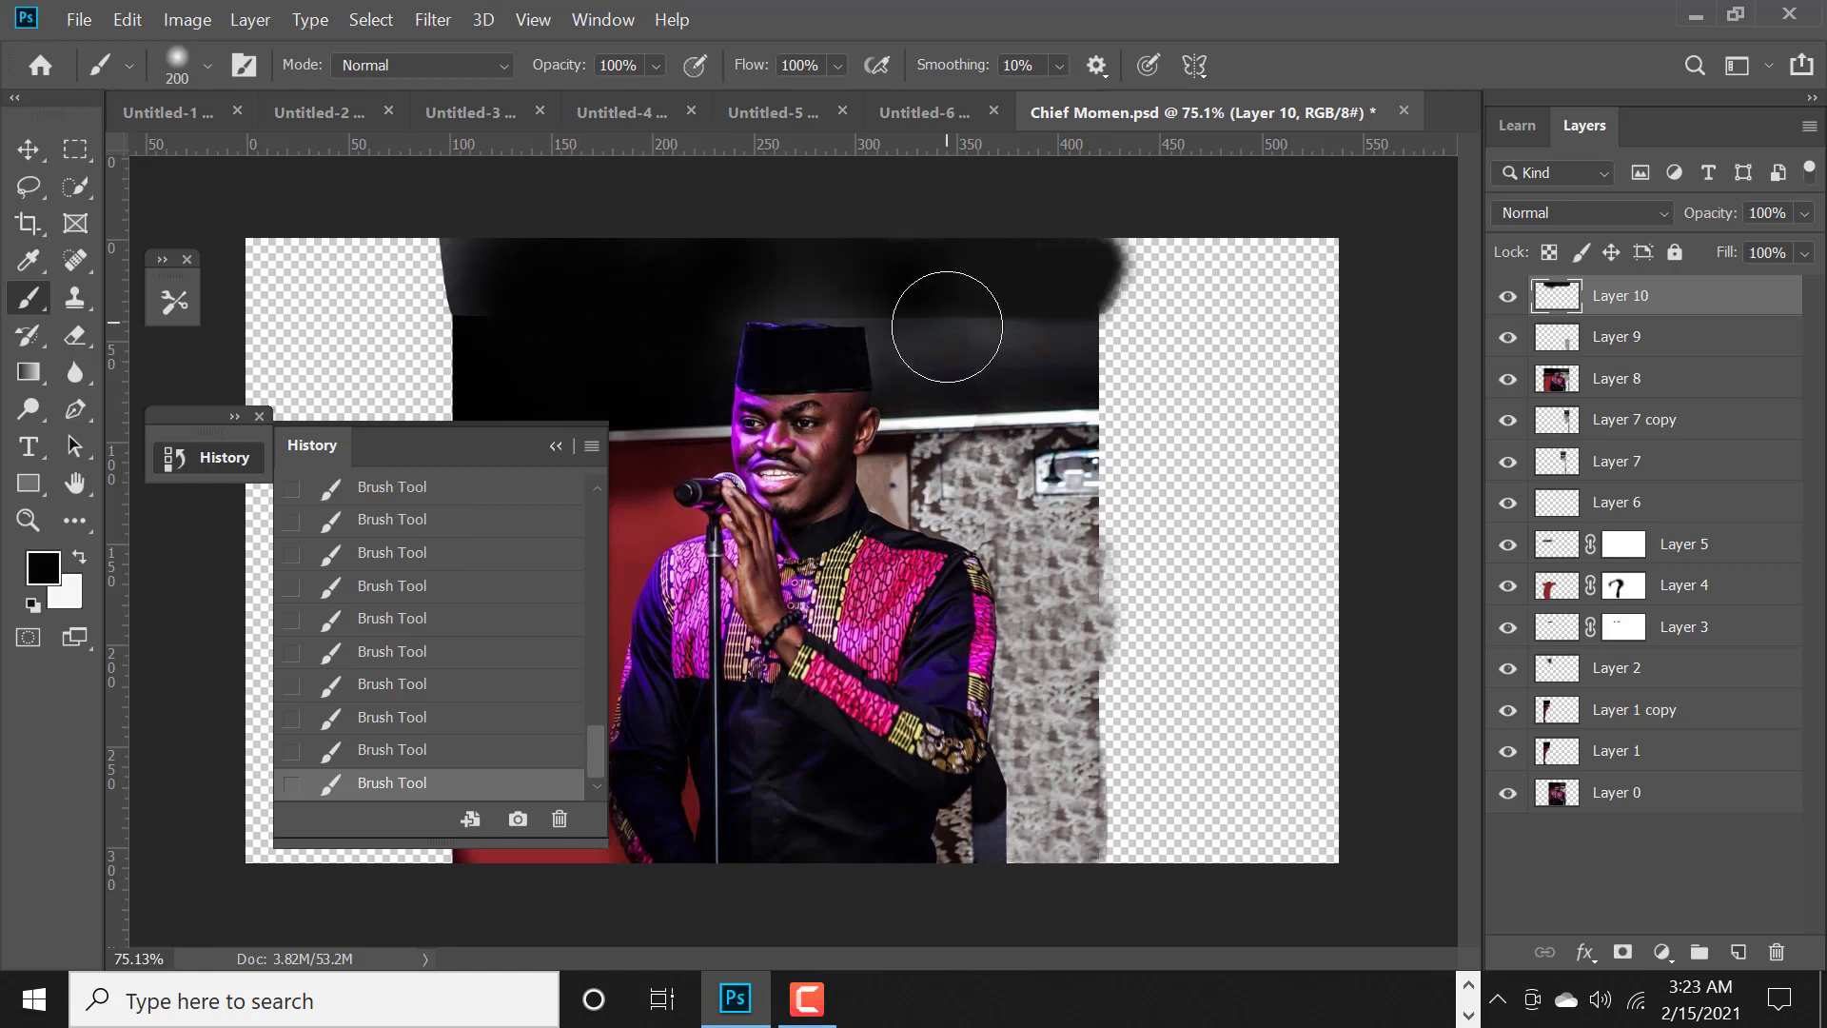
mouse_move(948, 326)
mouse_down()
mouse_move(1061, 314)
mouse_move(1047, 328)
mouse_up()
drag(504, 292, 469, 324)
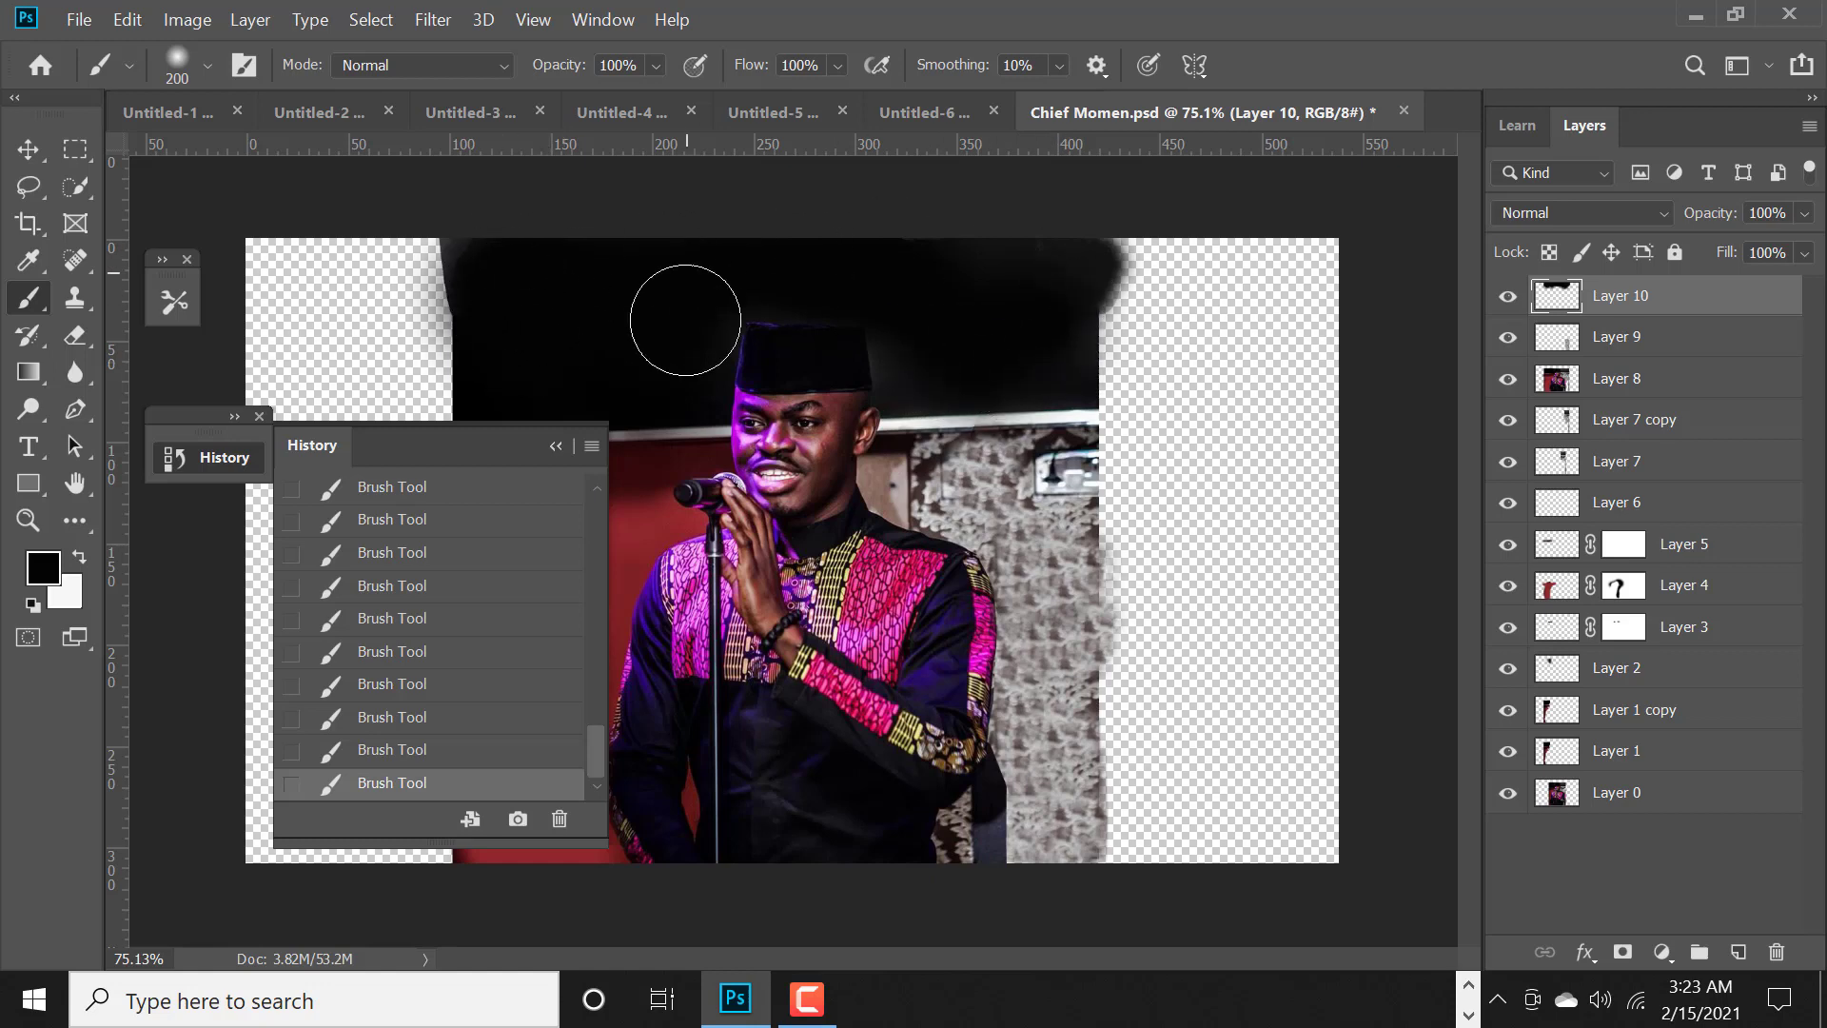
click(1027, 250)
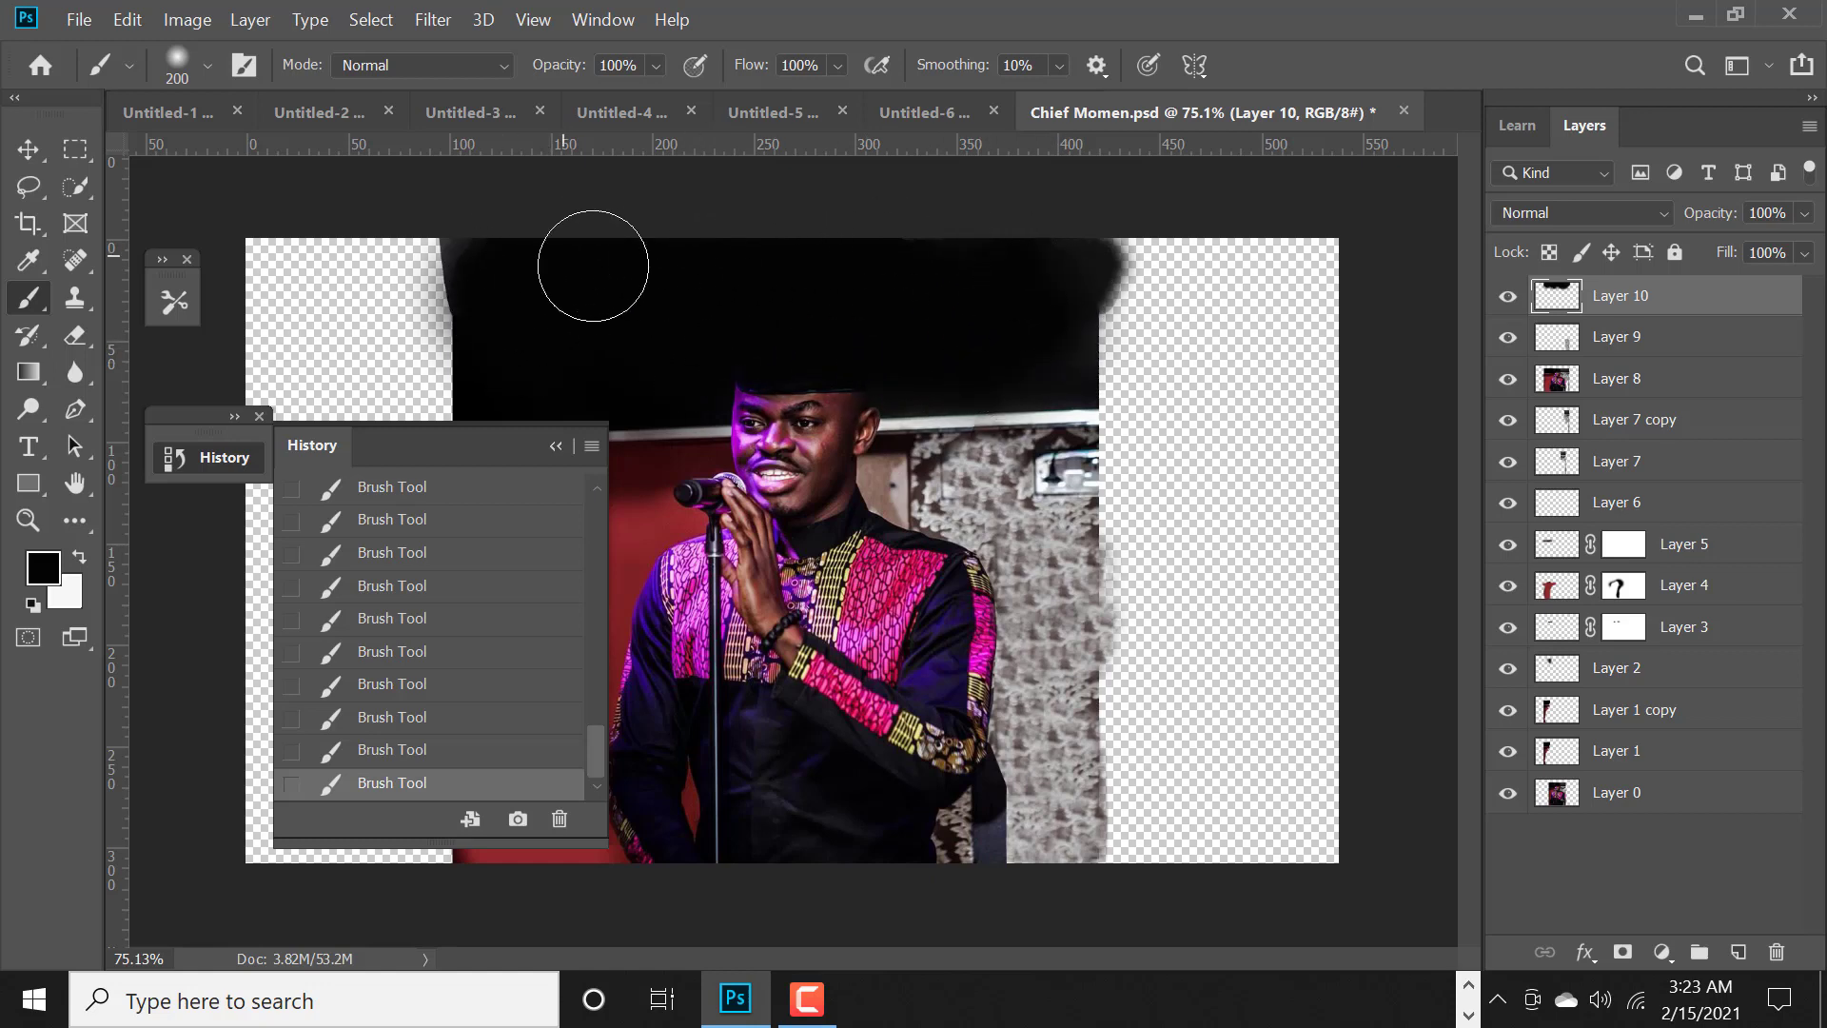
- Add a mask to Layer 10 and paint black to hide the band around the hat
click(1623, 952)
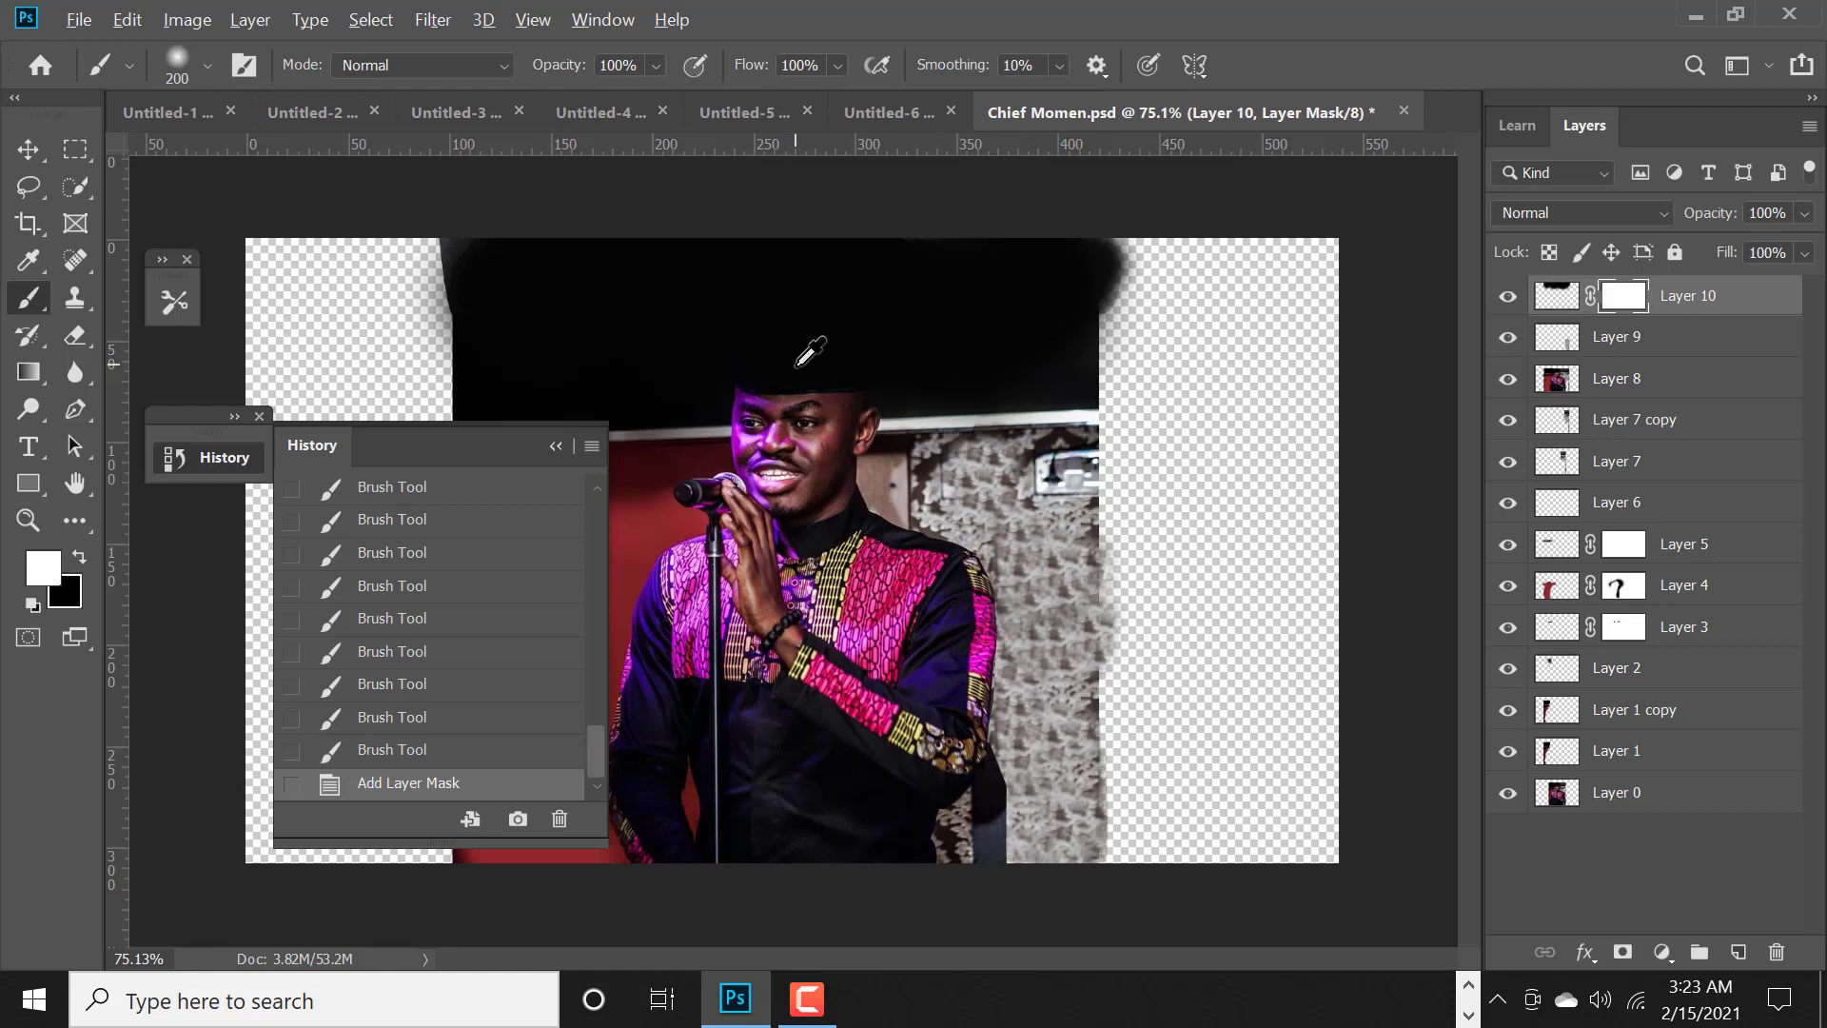
key(x)
scroll(778, 353, up, 1)
key(x)
drag(767, 306, 796, 306)
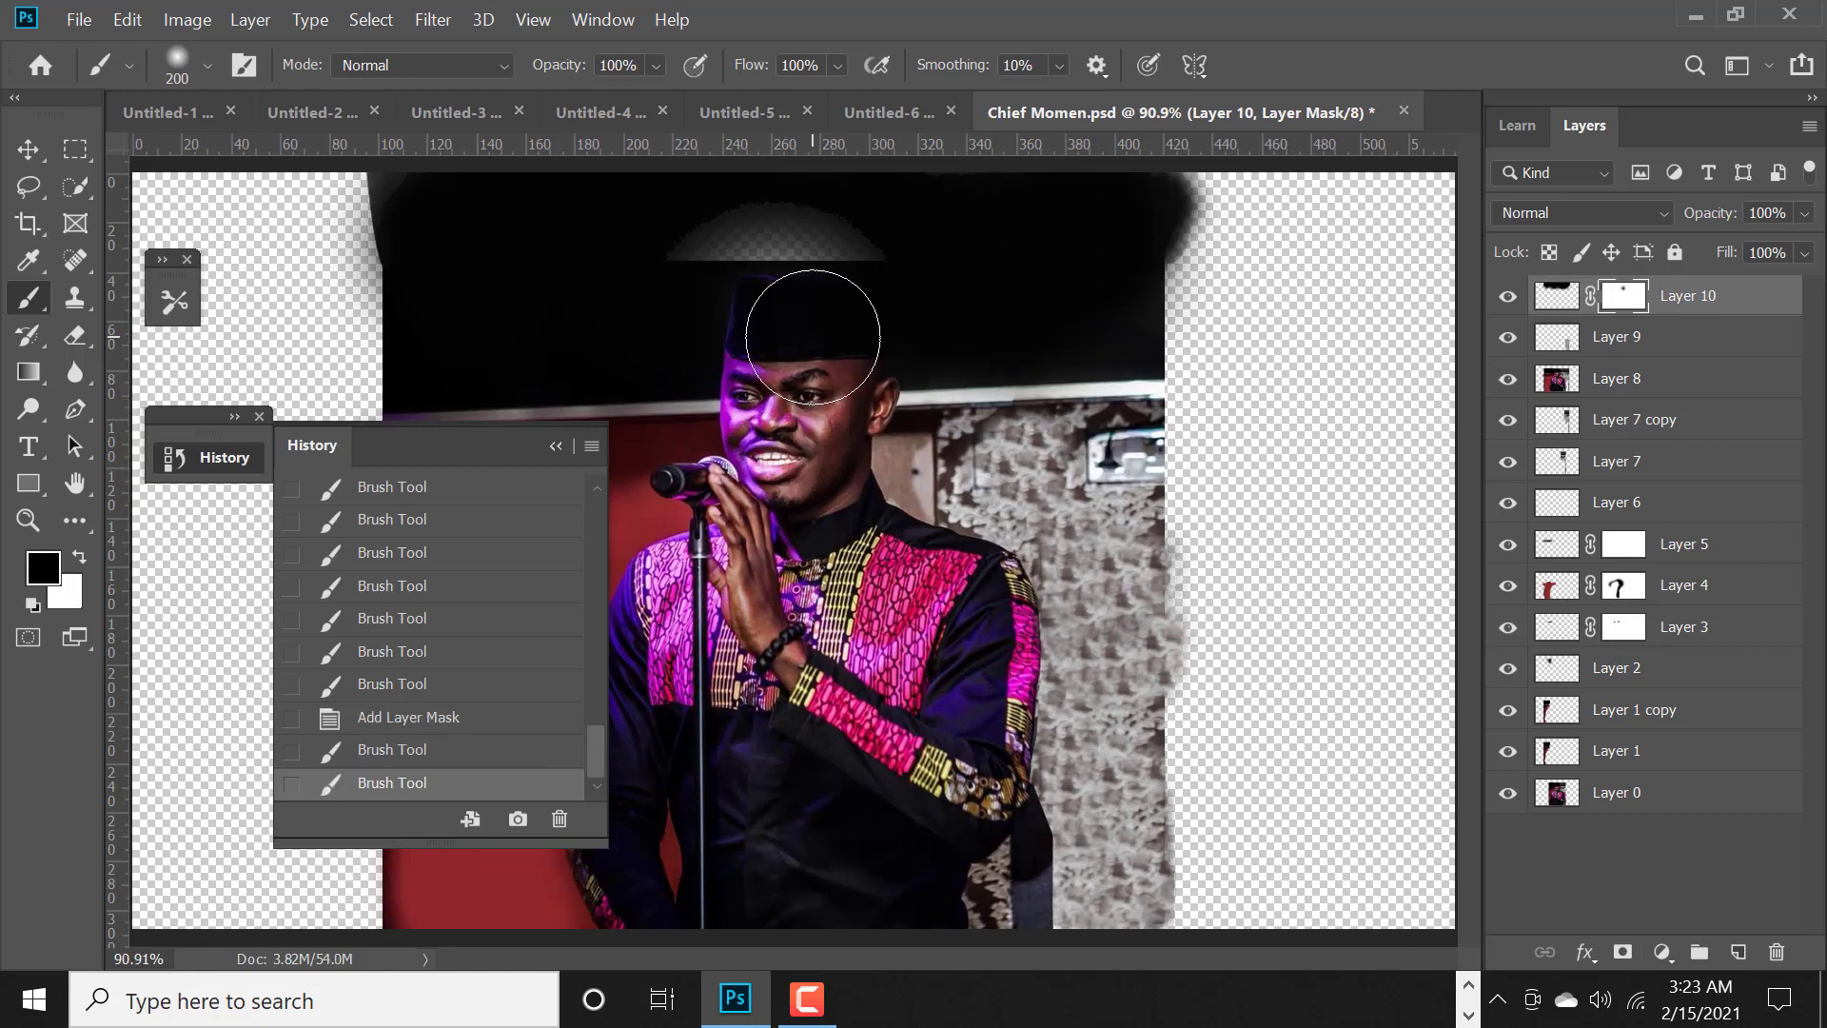
key(ctrl+z)
click(208, 66)
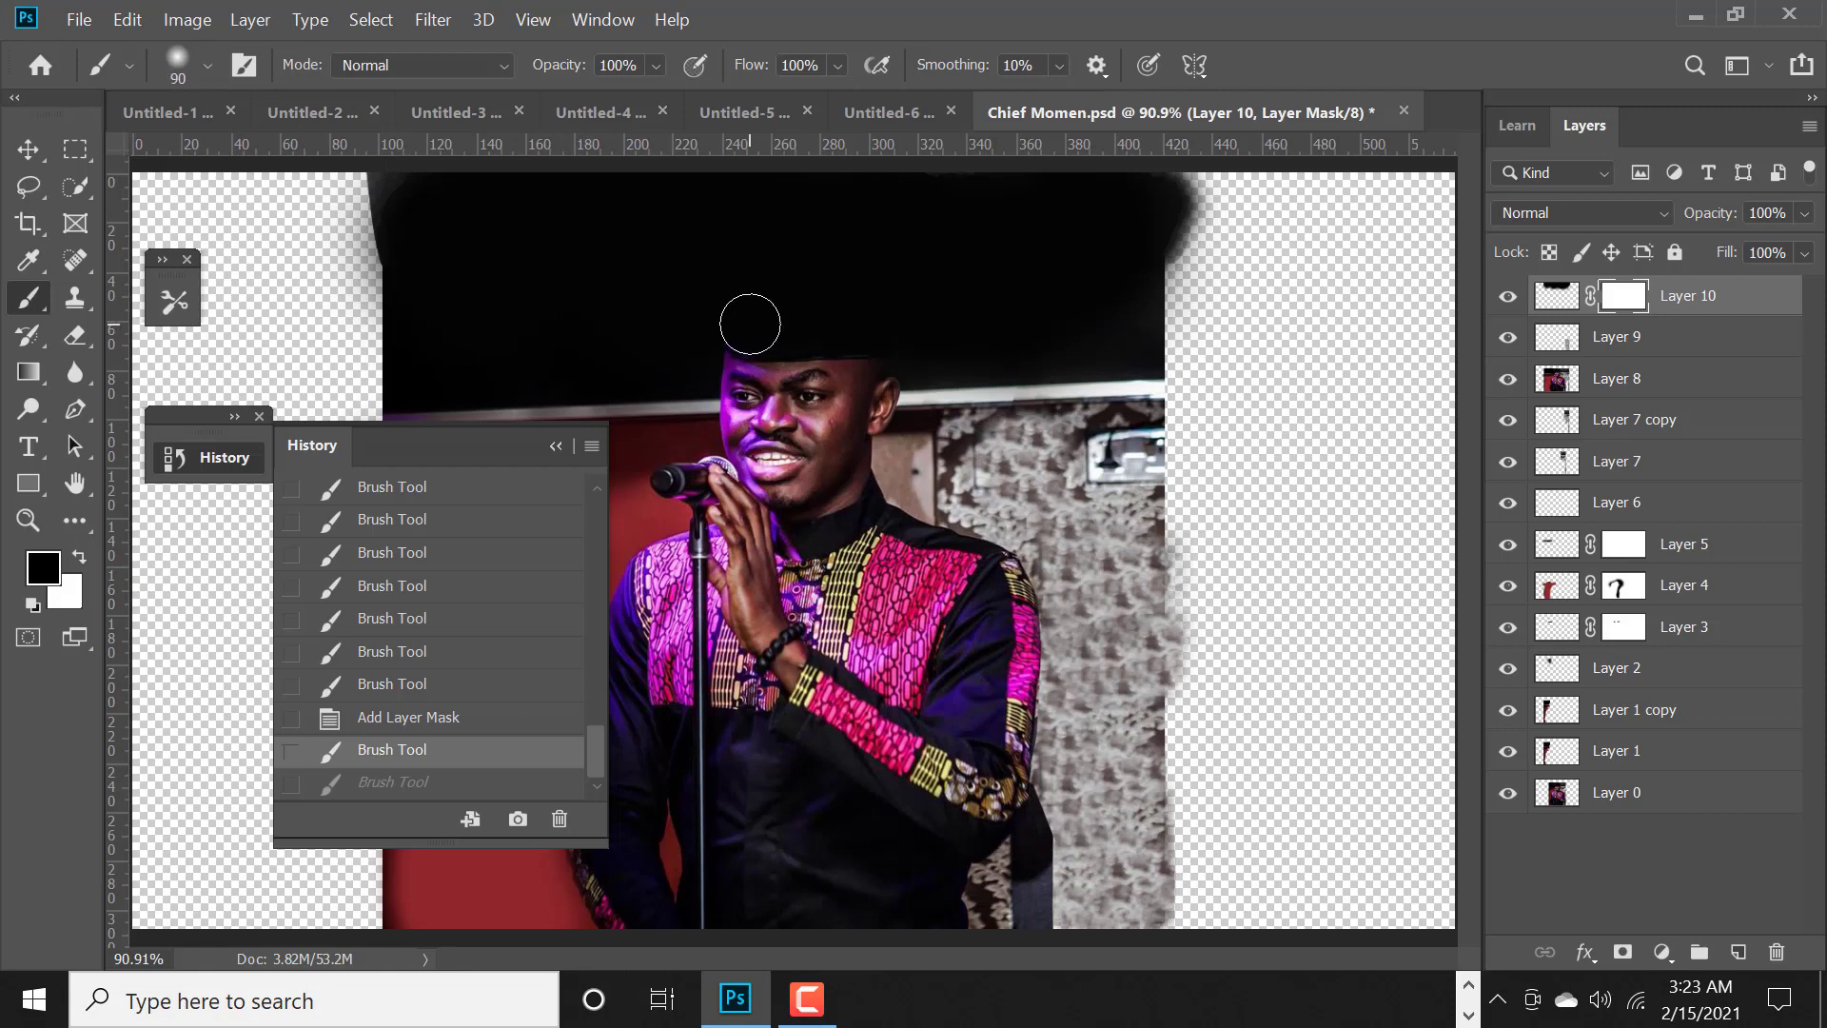
mouse_move(750, 325)
mouse_down()
mouse_move(762, 306)
mouse_move(848, 326)
mouse_up()
key(ctrl+z)
drag(738, 301, 765, 320)
- Switch to the Soft Round 90px brush, then duplicate Layer 0 and move the copy to the top
click(207, 67)
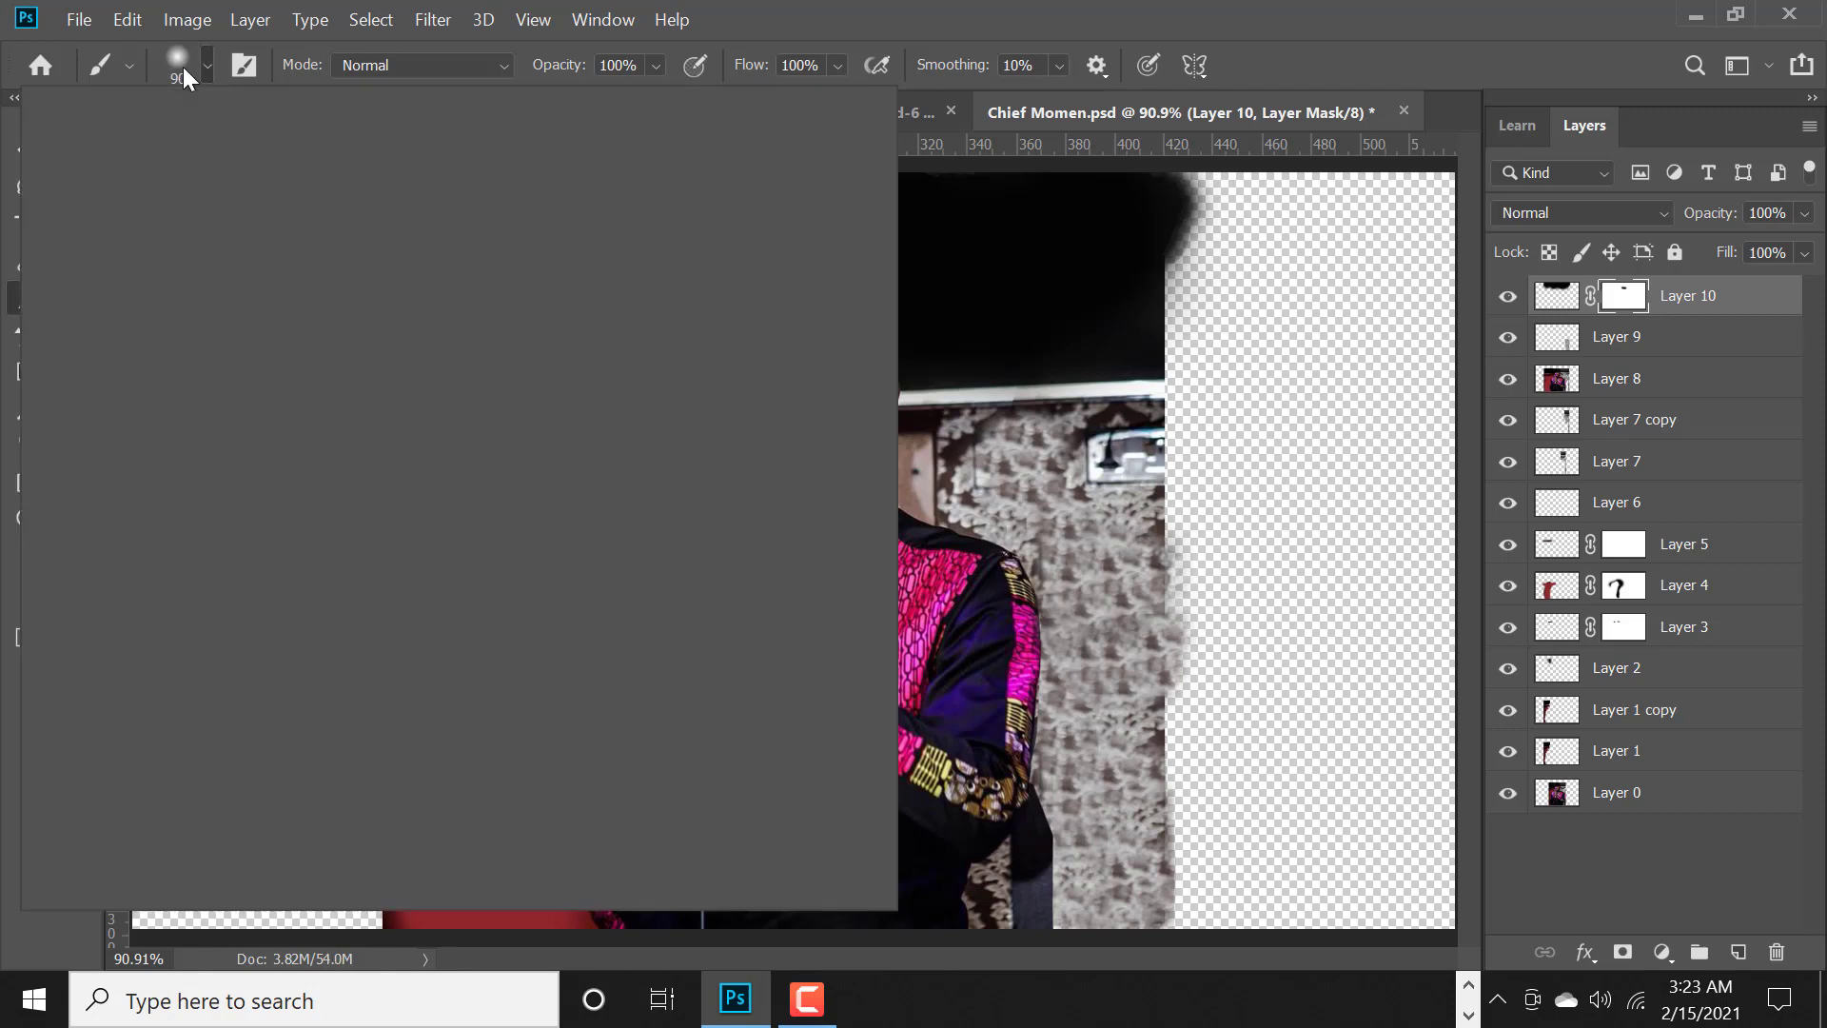
click(876, 65)
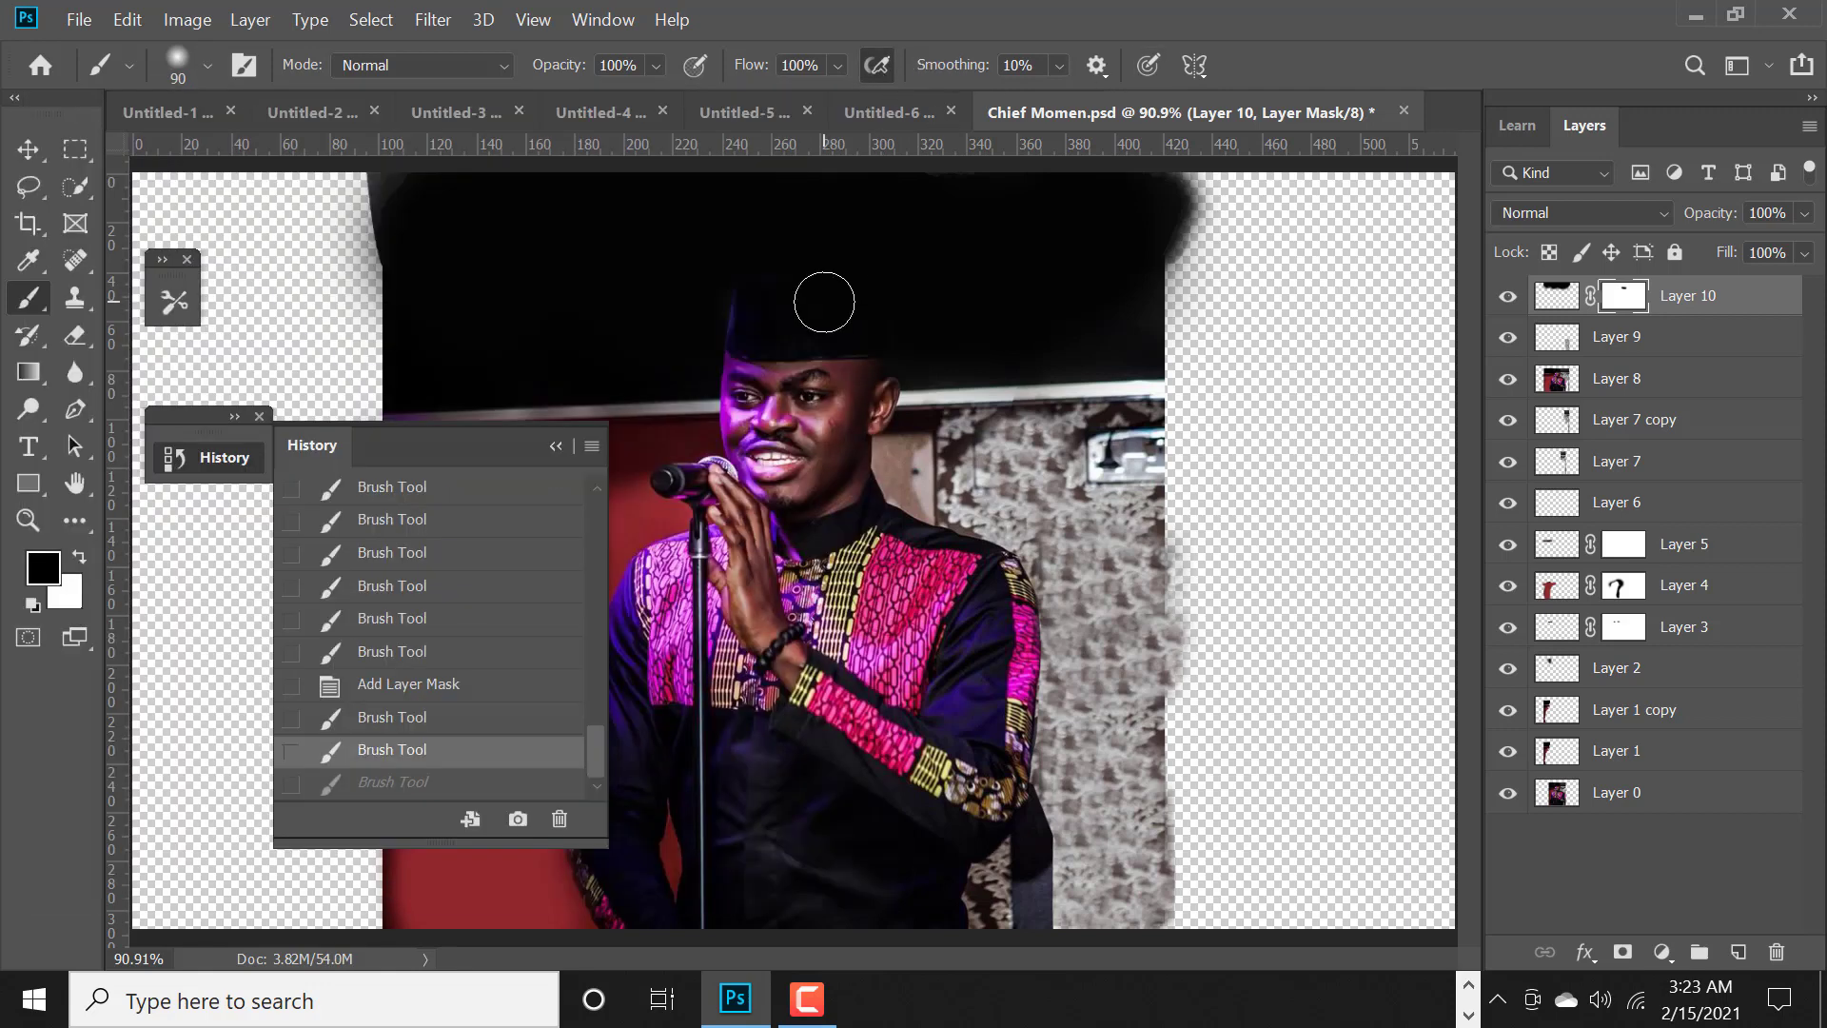
drag(819, 298, 800, 301)
key(ctrl+z)
click(208, 67)
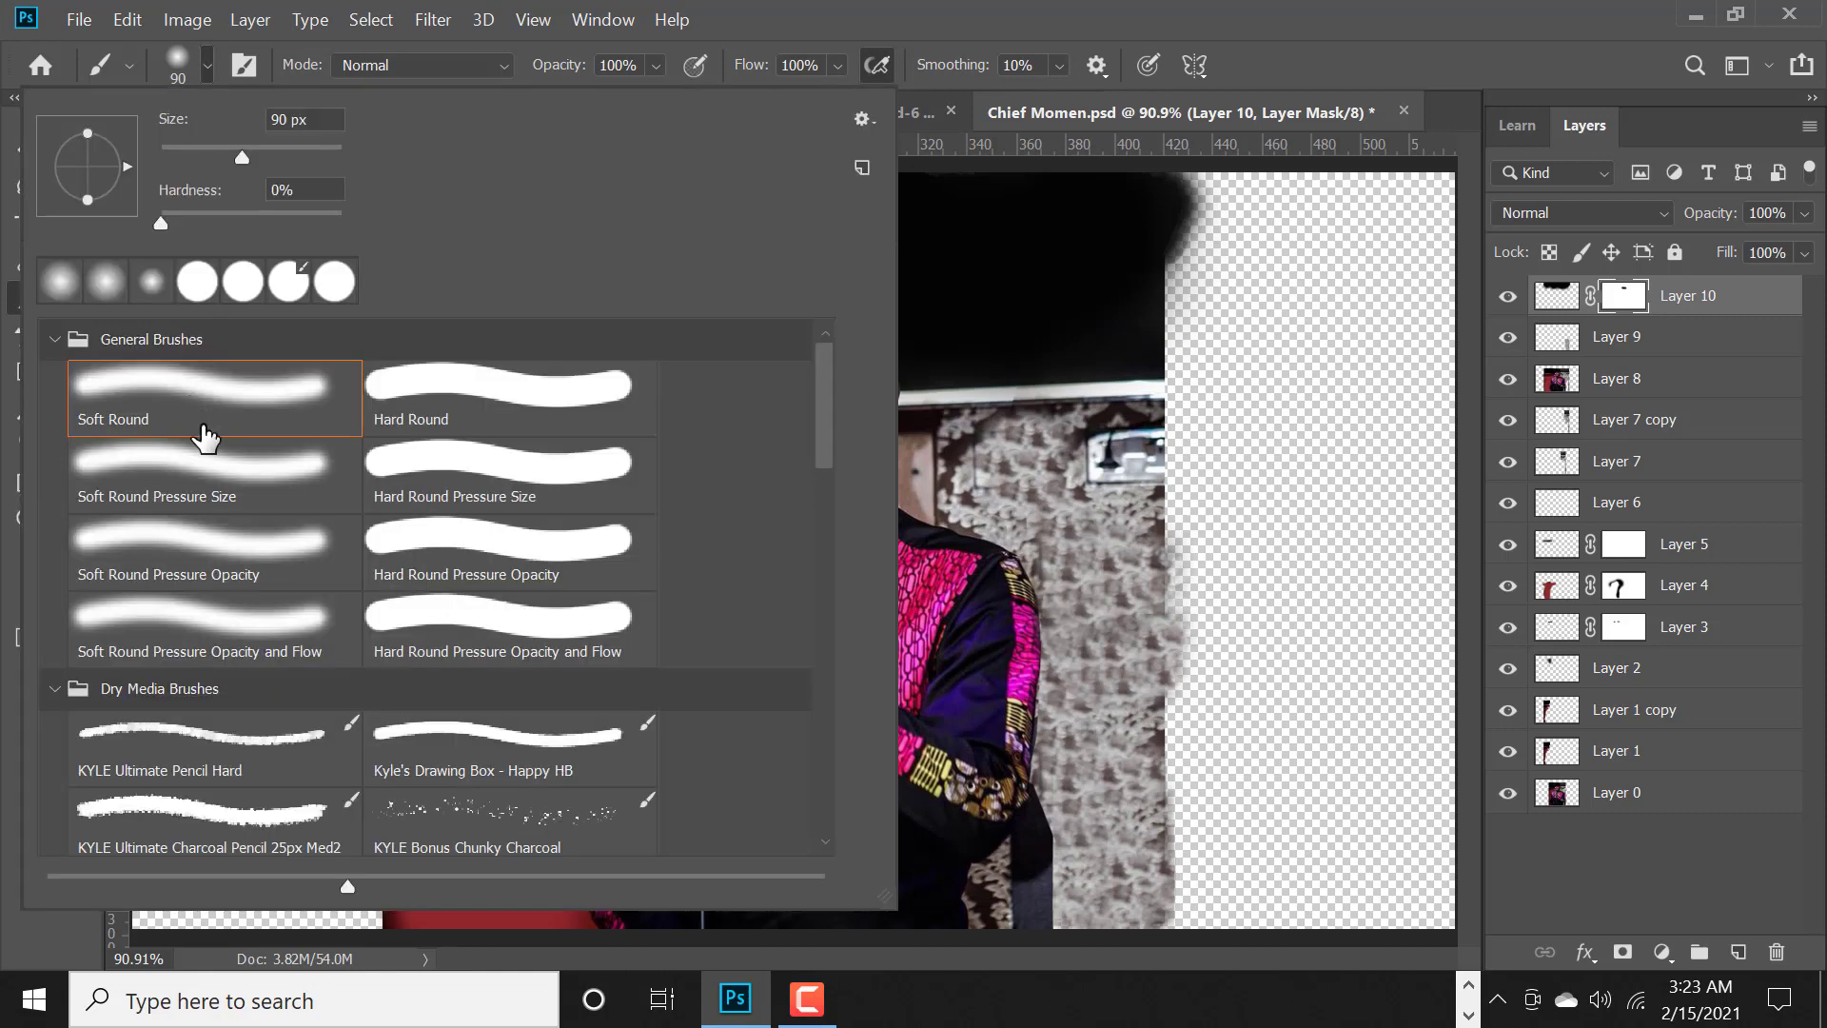
double_click(161, 404)
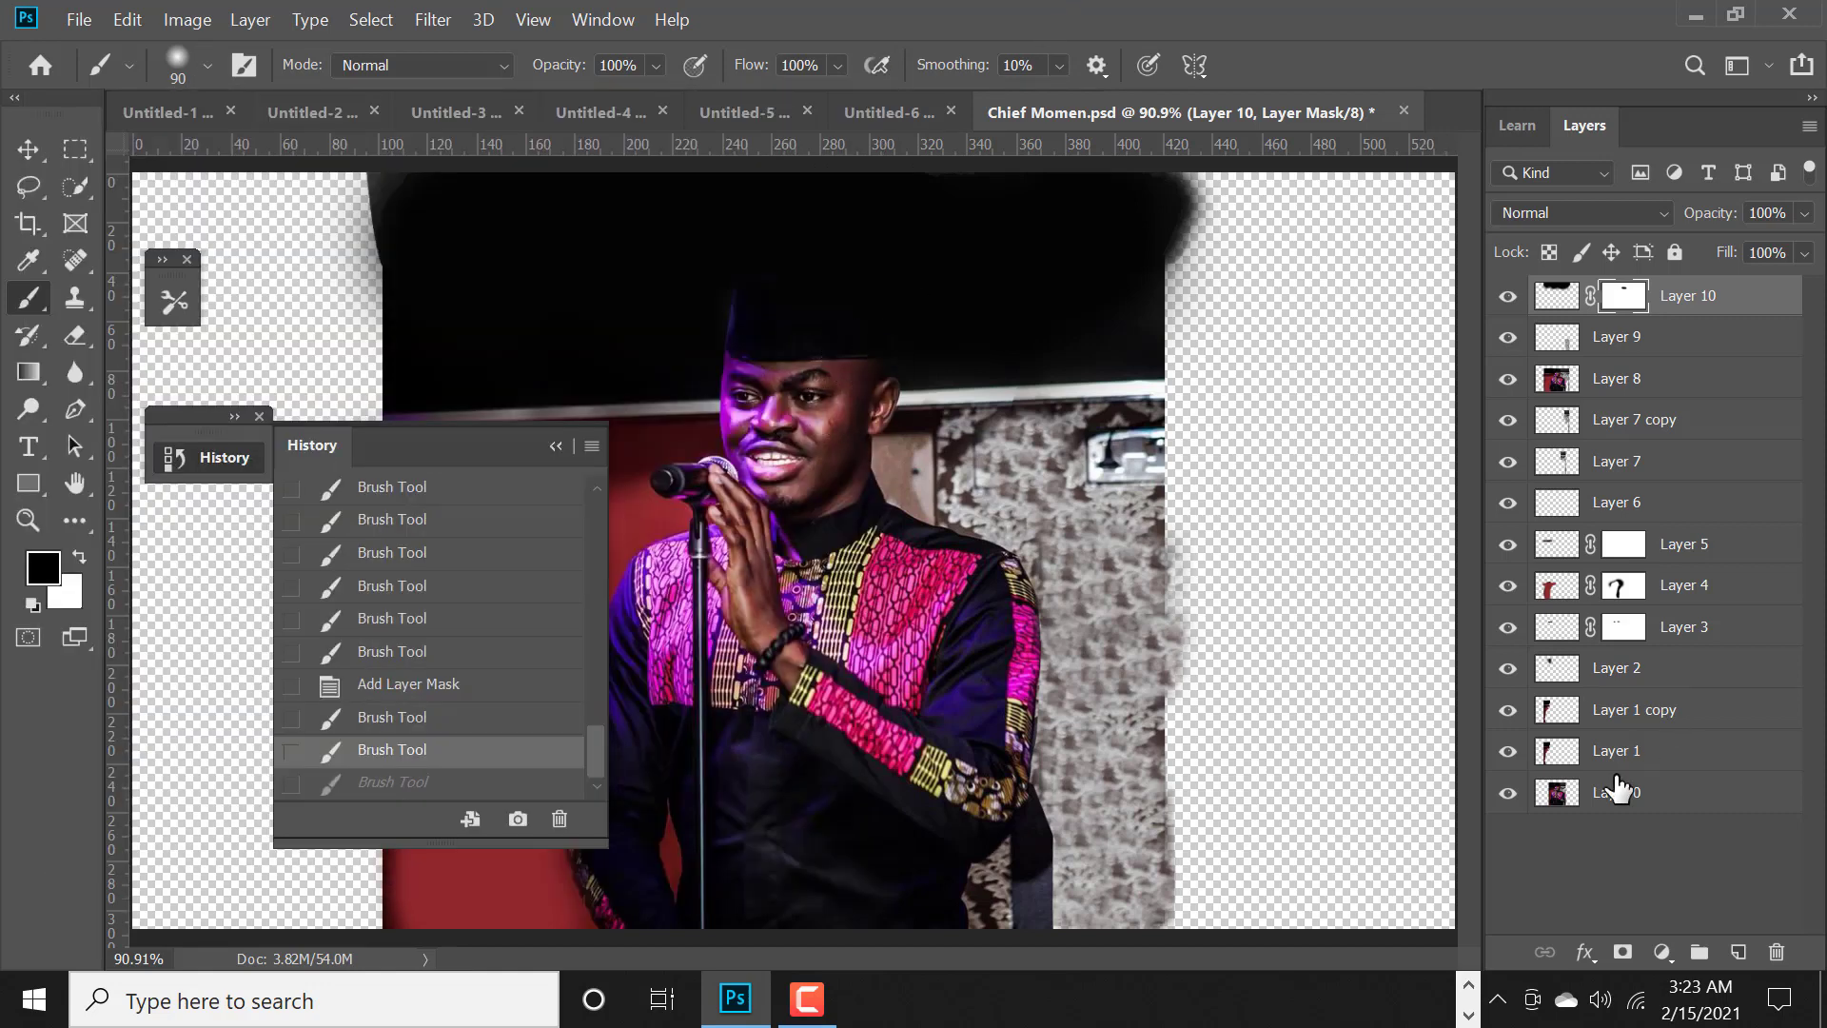
drag(1618, 788, 1738, 952)
drag(1652, 804, 1623, 285)
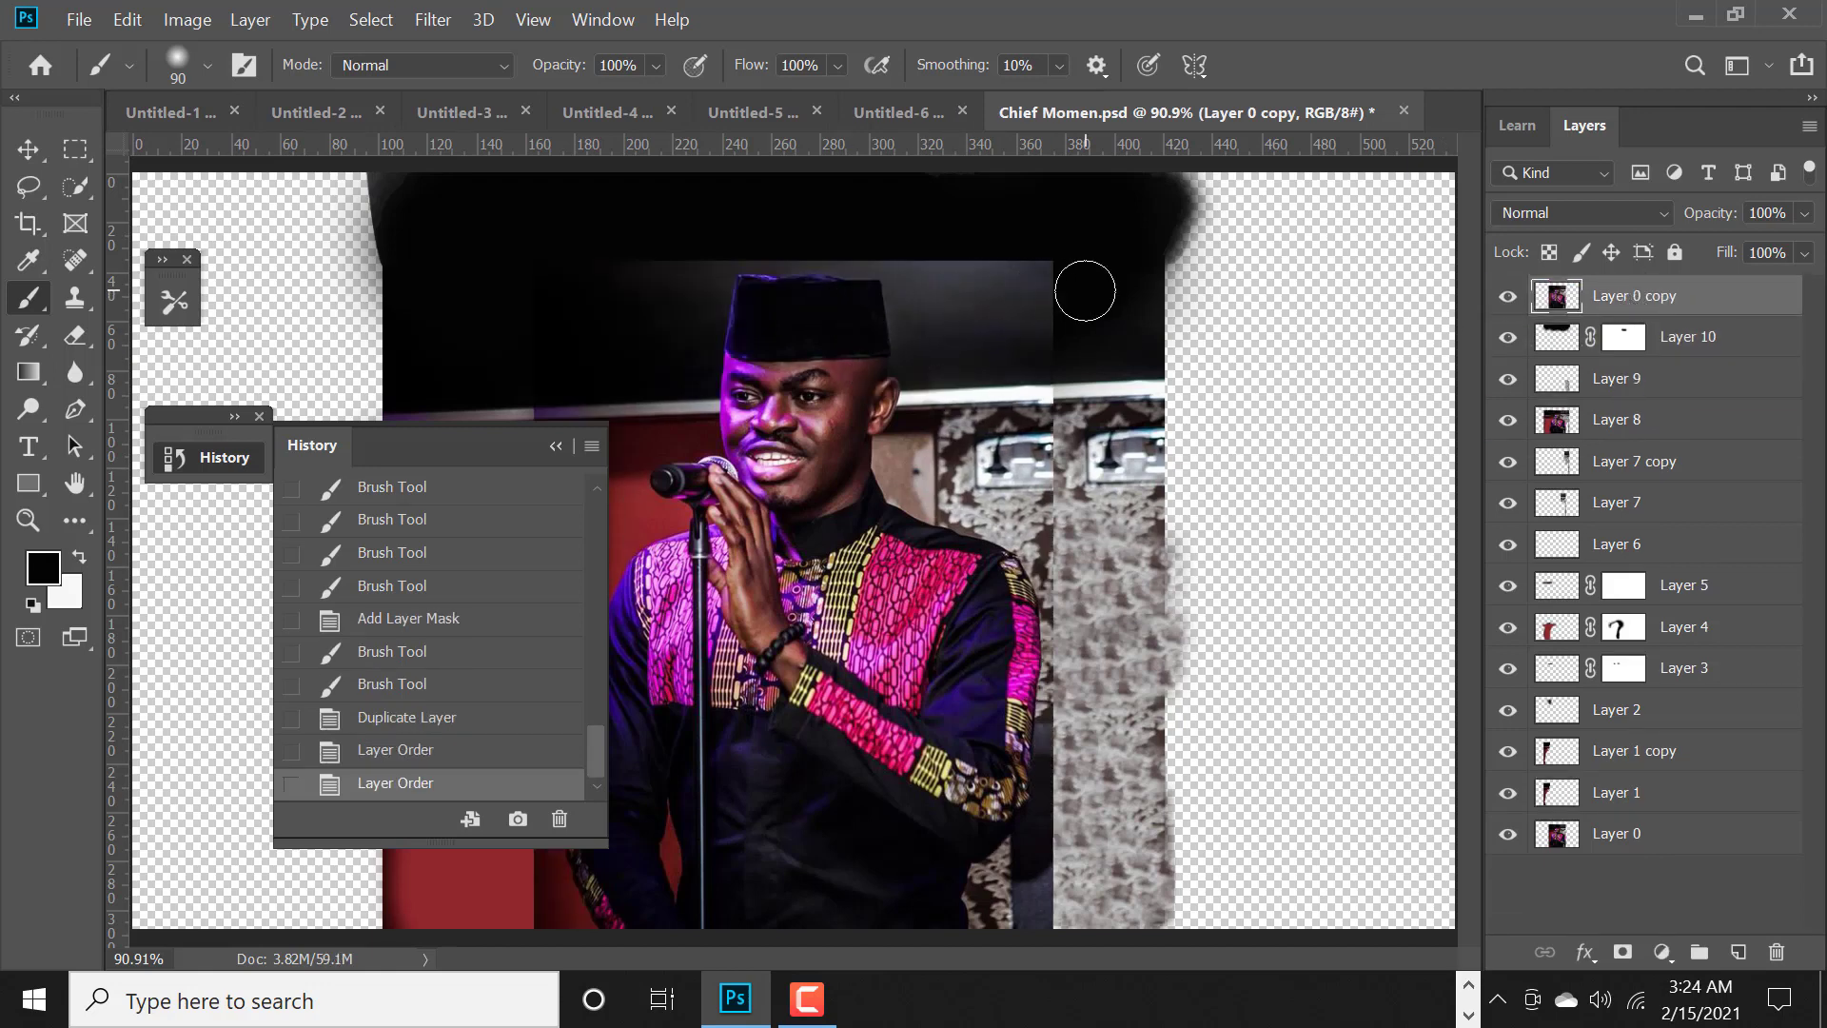
- Mask Layer 0 copy and paint out its vertical seam with a soft black brush
click(1623, 952)
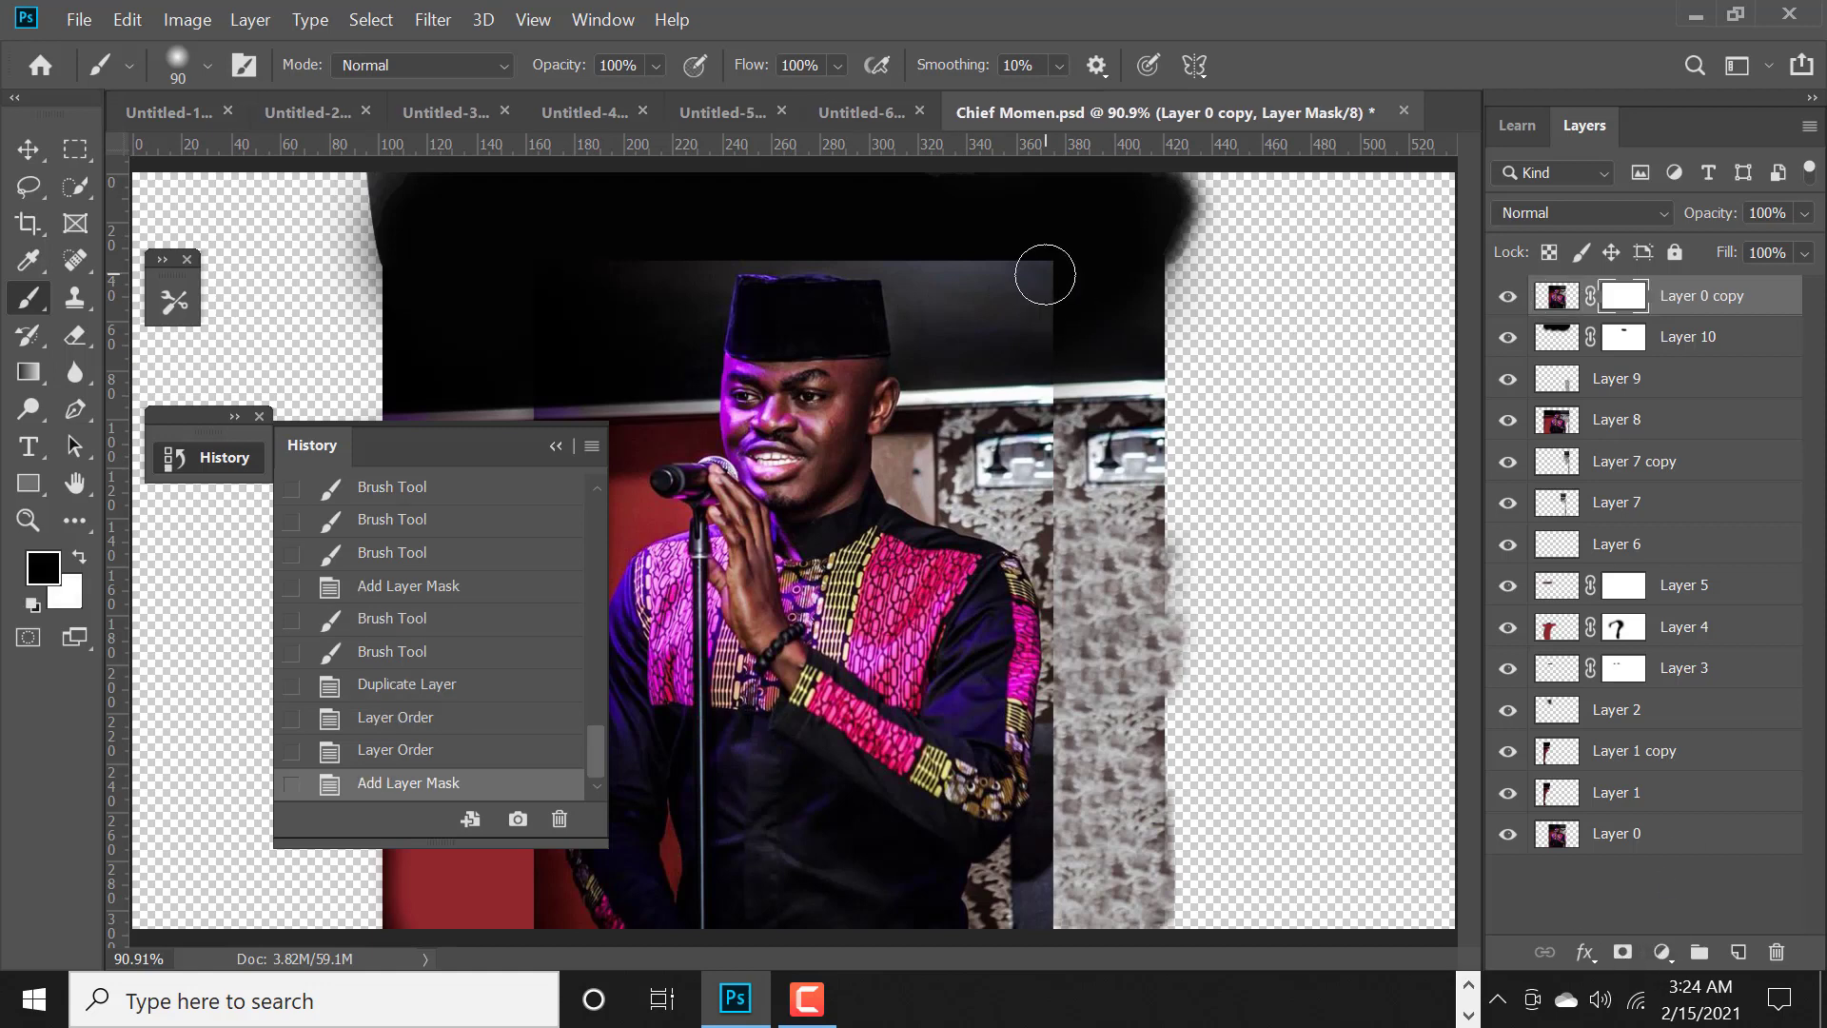
drag(1031, 274, 1019, 456)
mouse_move(1031, 326)
mouse_down()
mouse_move(999, 286)
mouse_move(1009, 361)
mouse_up()
drag(1037, 428, 1055, 571)
drag(1054, 481, 1047, 533)
mouse_move(1009, 448)
mouse_down()
mouse_move(1057, 552)
mouse_move(1037, 533)
mouse_up()
drag(999, 457, 1047, 552)
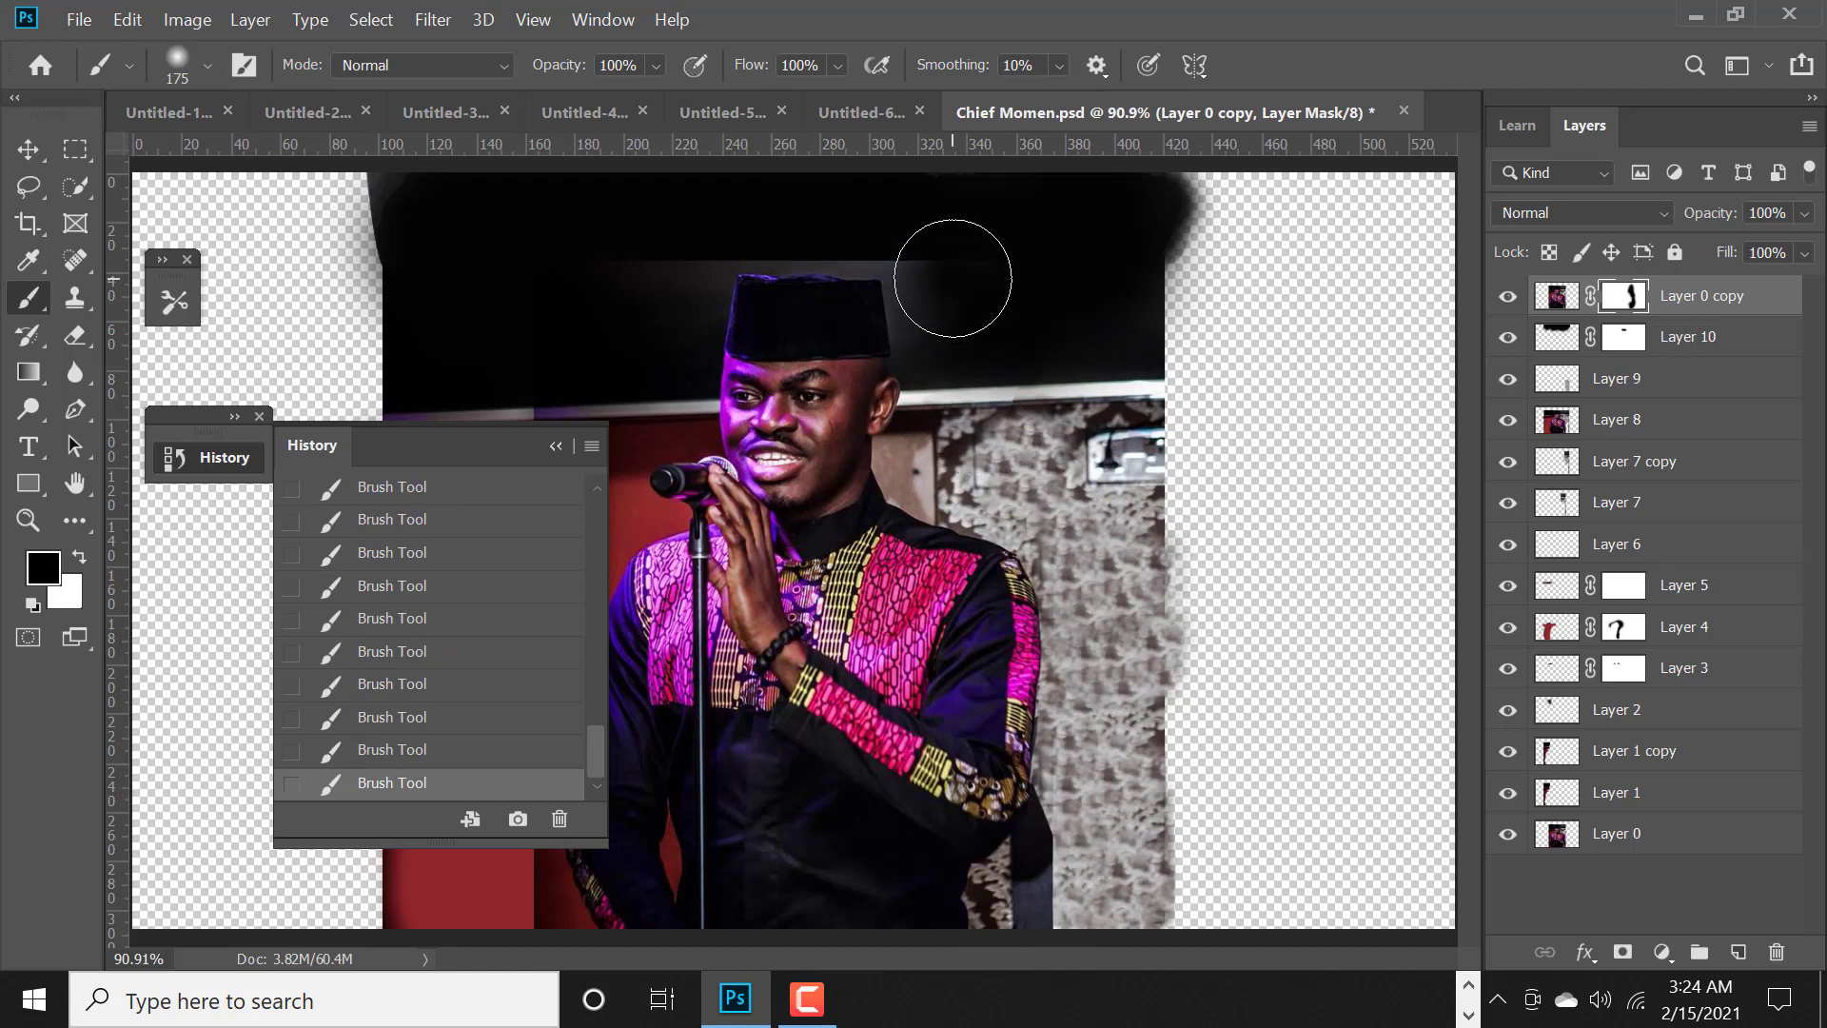
- Blend the photo copy into the black top and remove the dark band on the red curtain
mouse_move(931, 246)
mouse_down()
mouse_move(946, 257)
mouse_move(906, 208)
mouse_up()
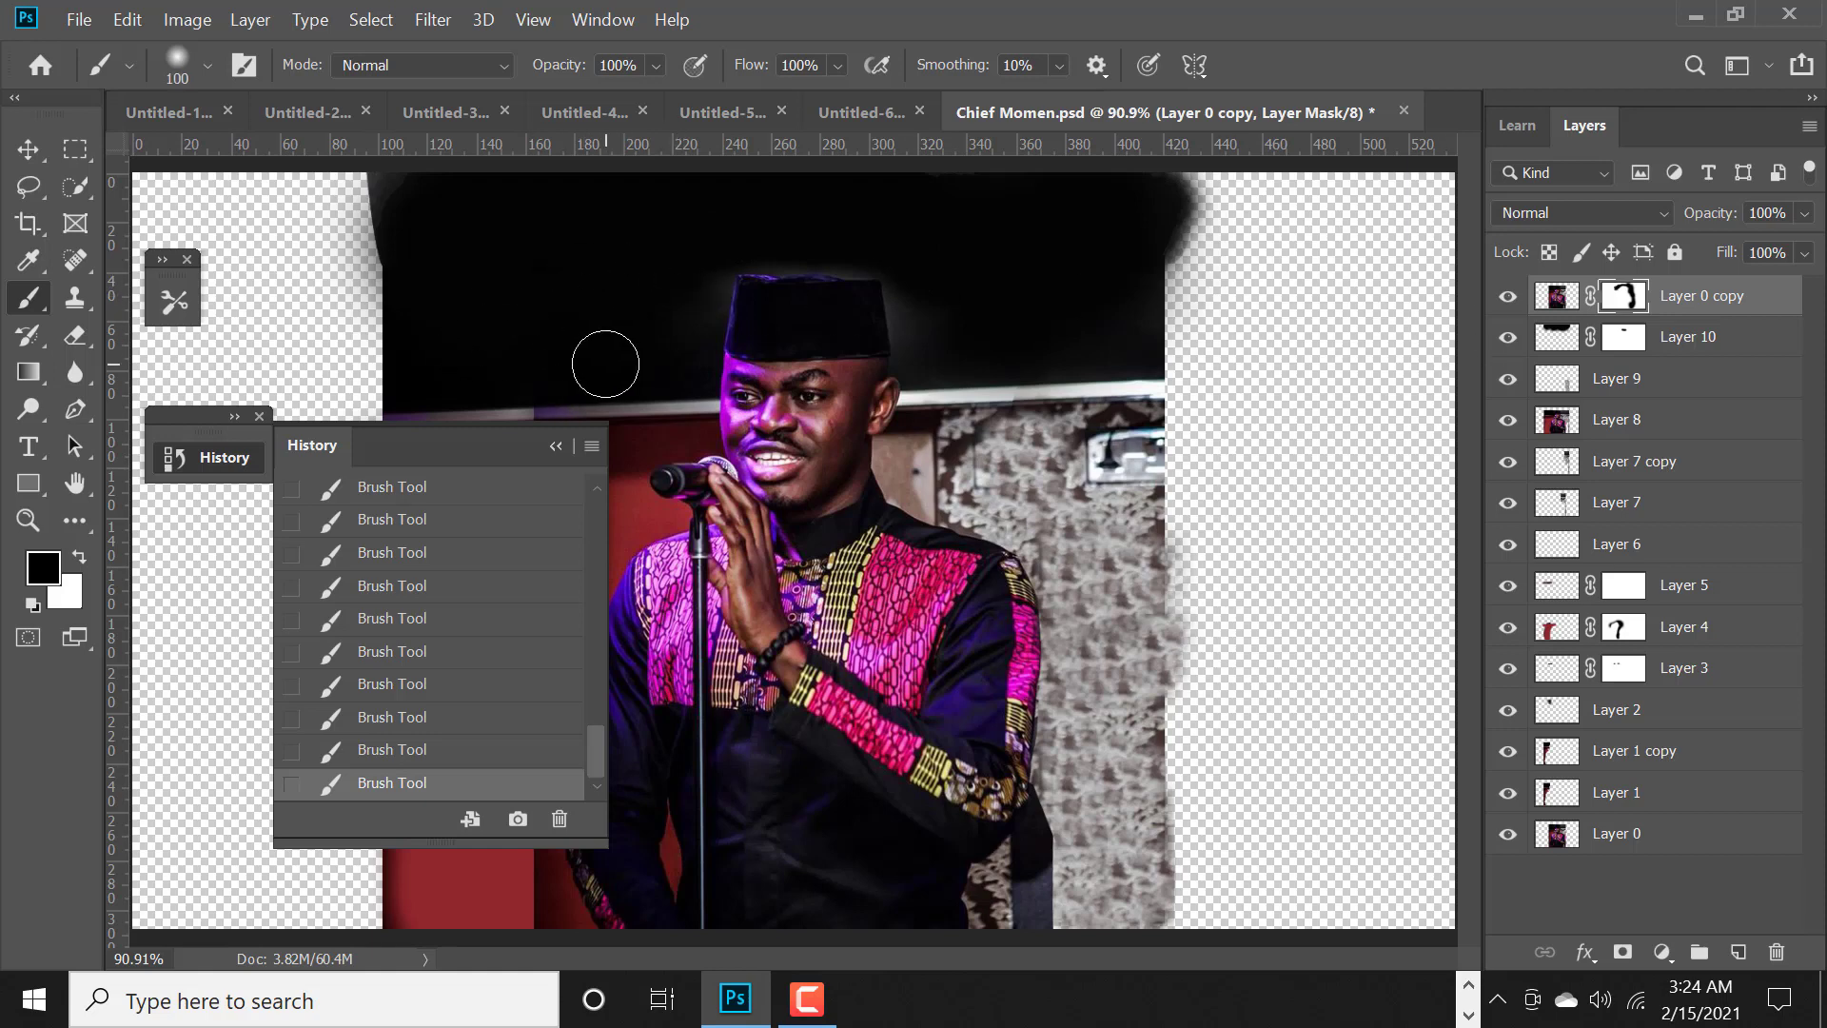
click(533, 405)
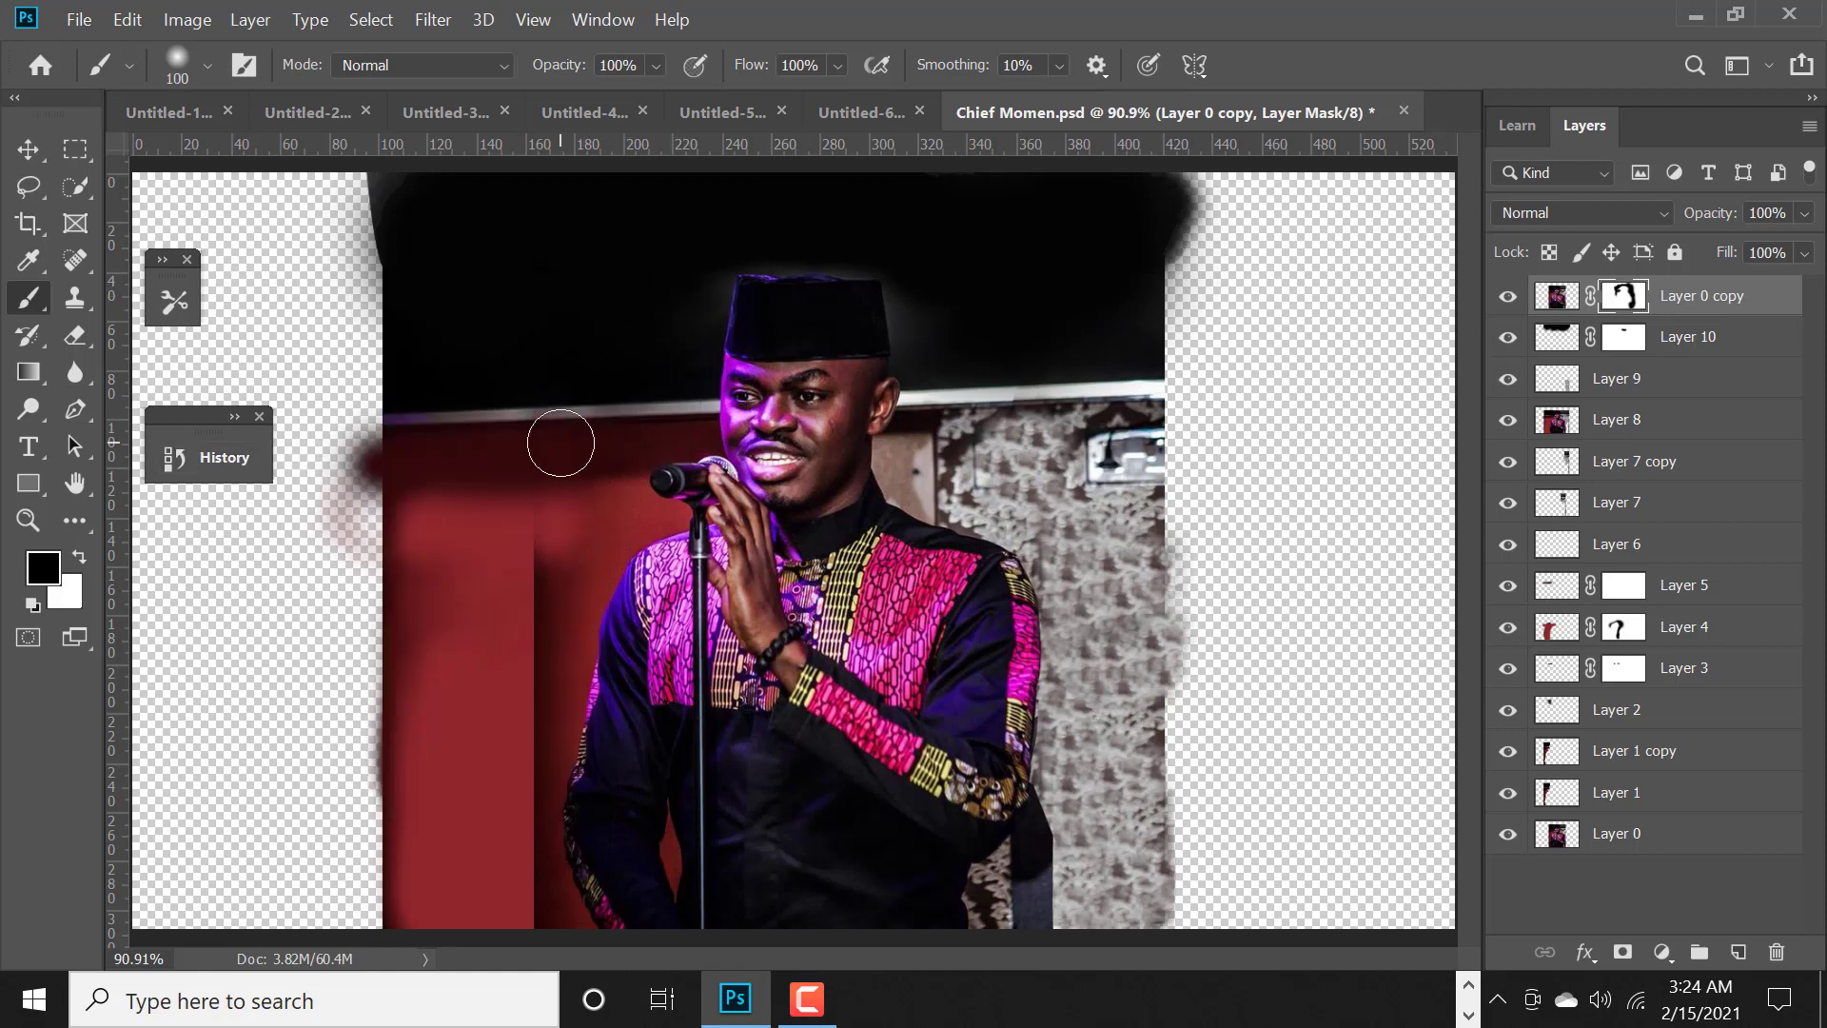
drag(551, 466, 563, 877)
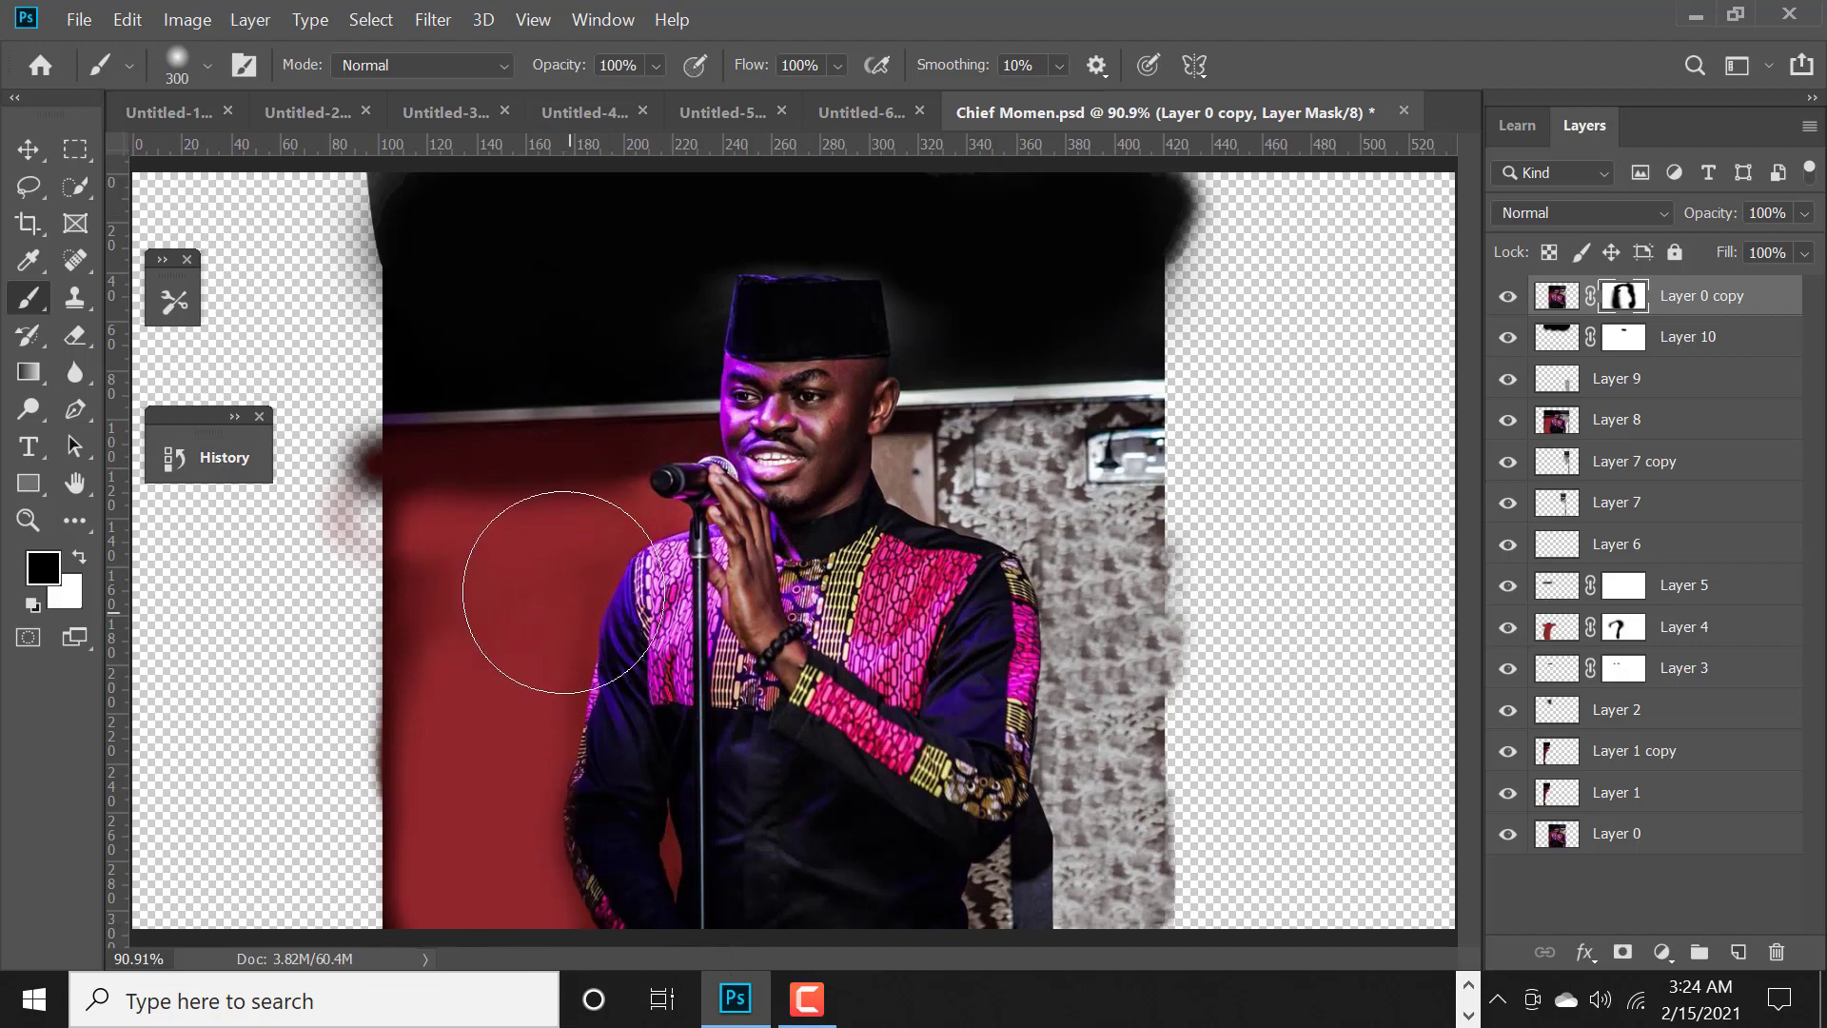
key(bracketright)
- Test light-grey strokes along the white ledge on a new layer, then delete that layer
scroll(1087, 331, up, 5)
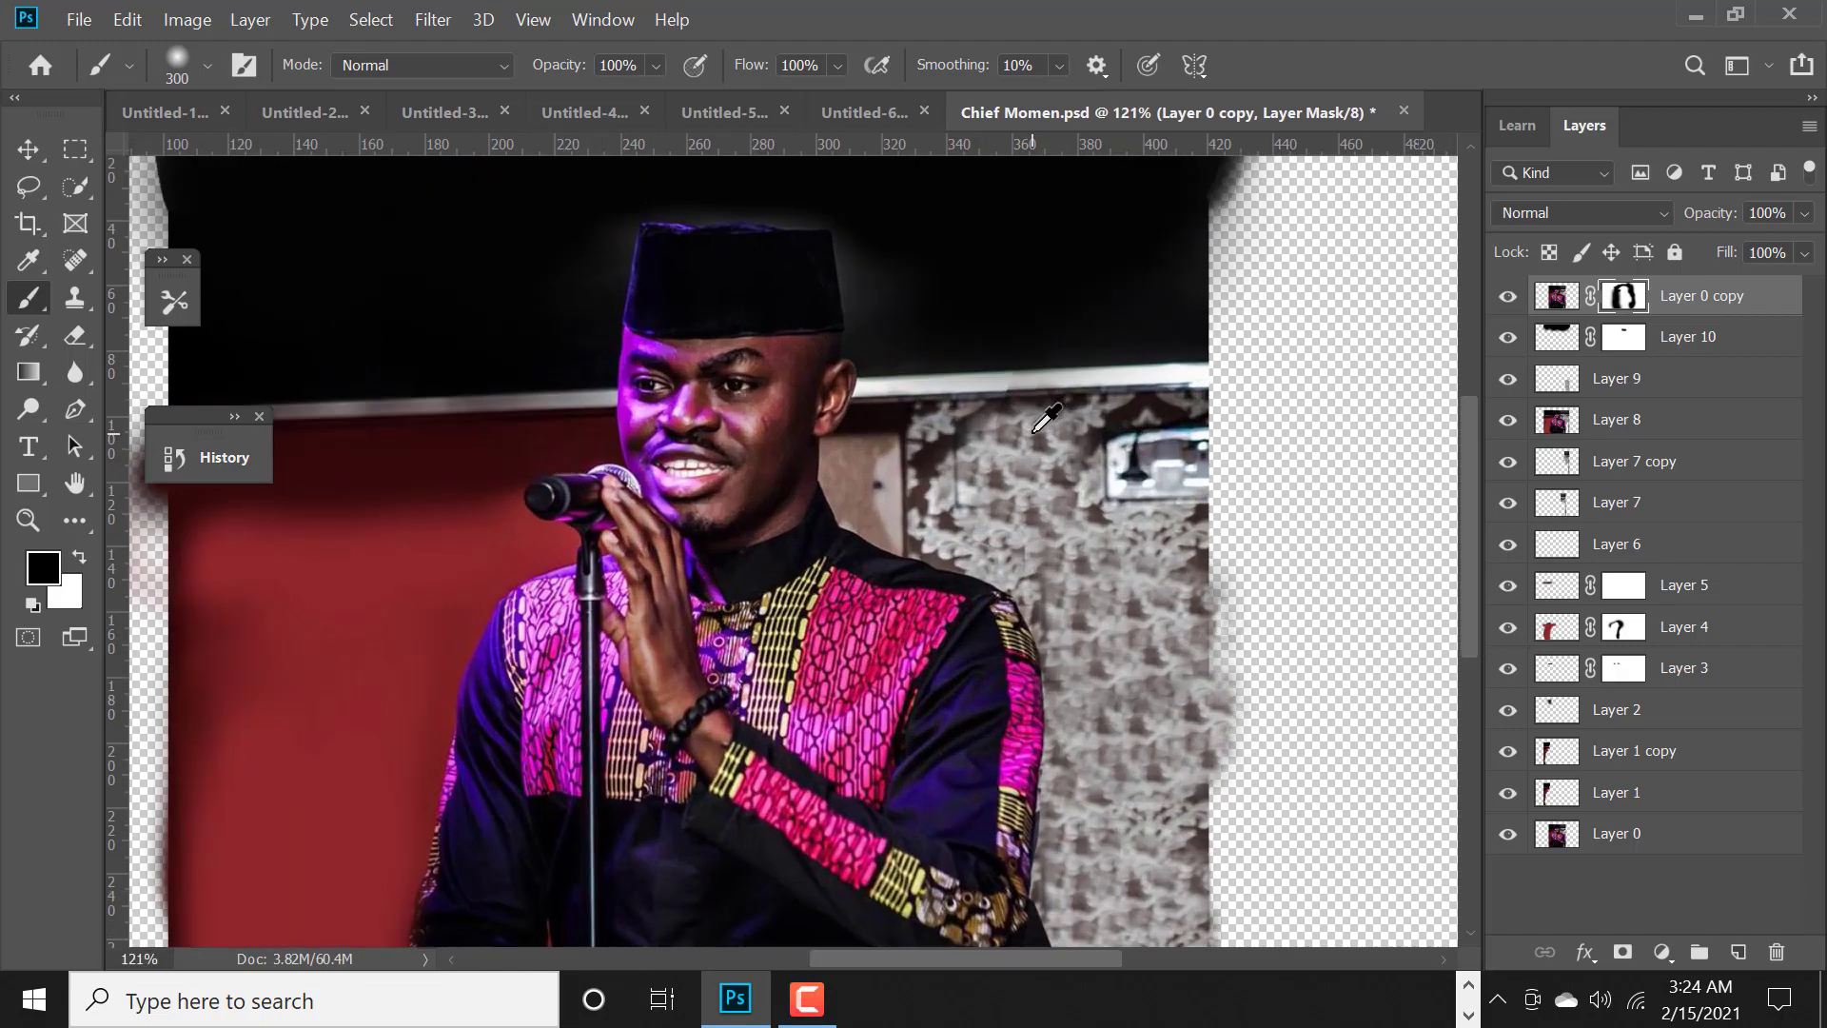
click(1738, 952)
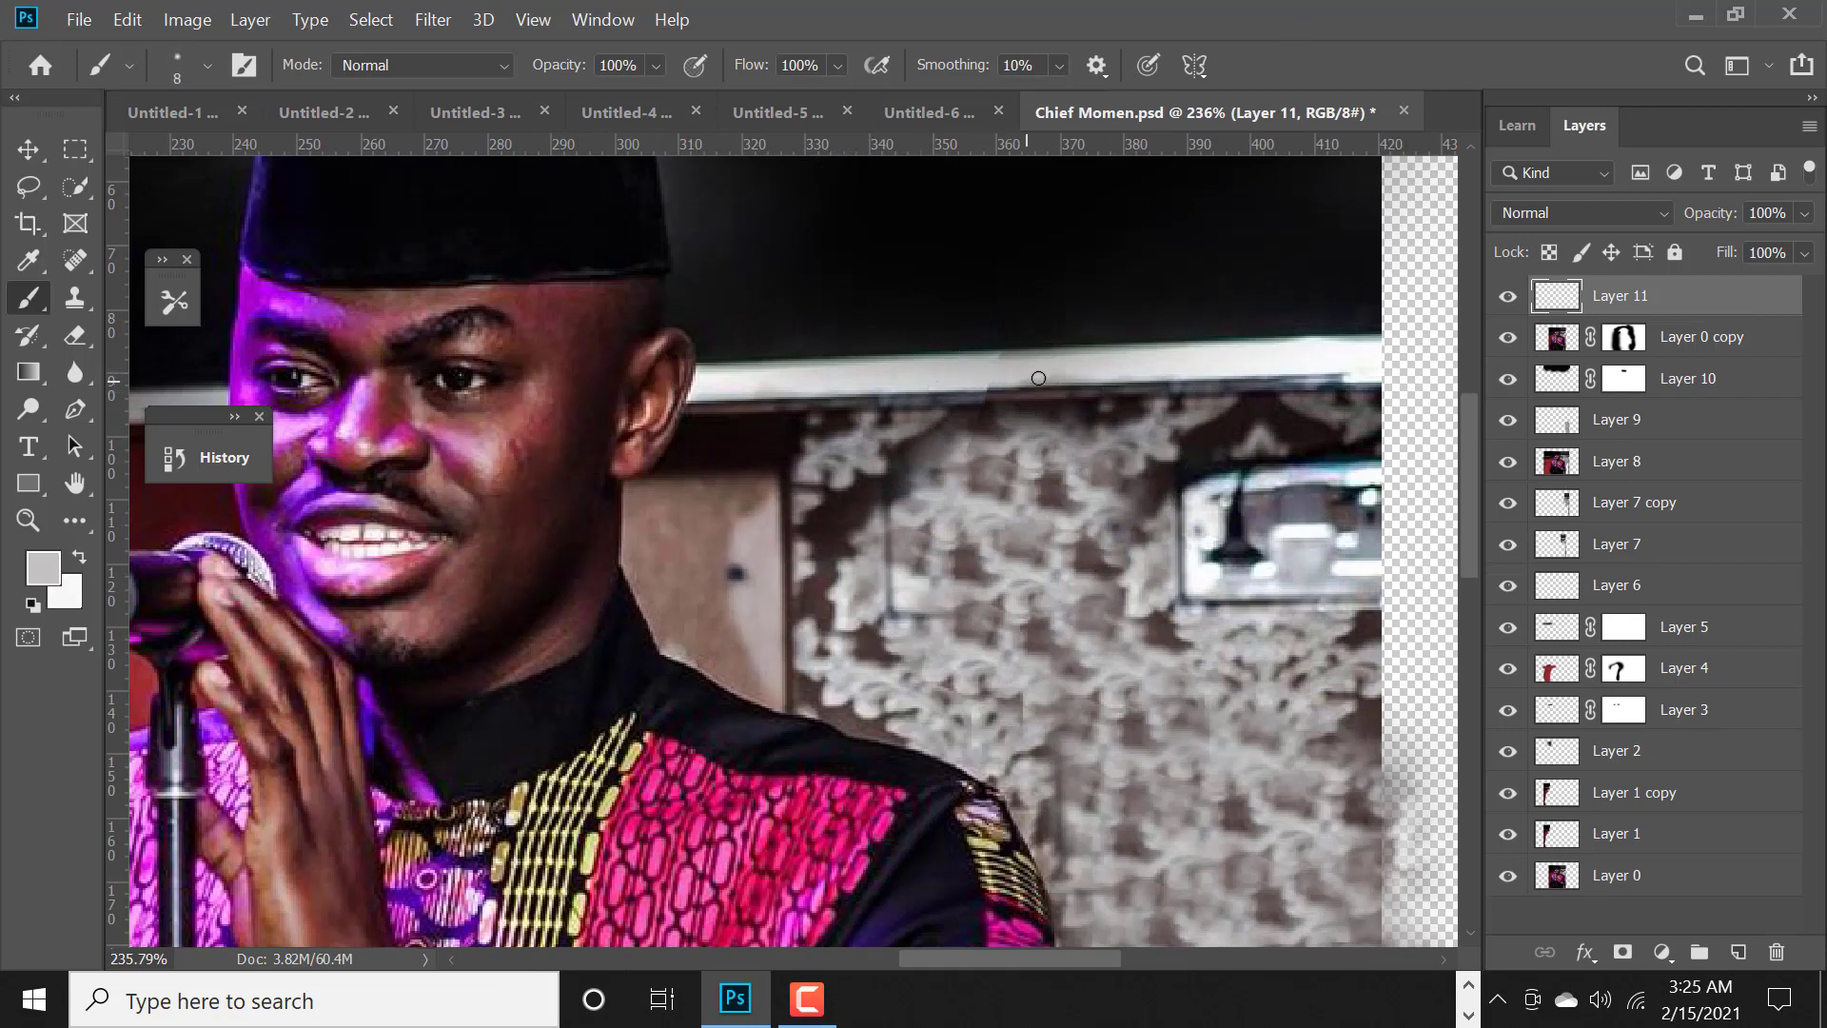
drag(1338, 367, 868, 382)
key(ctrl+z)
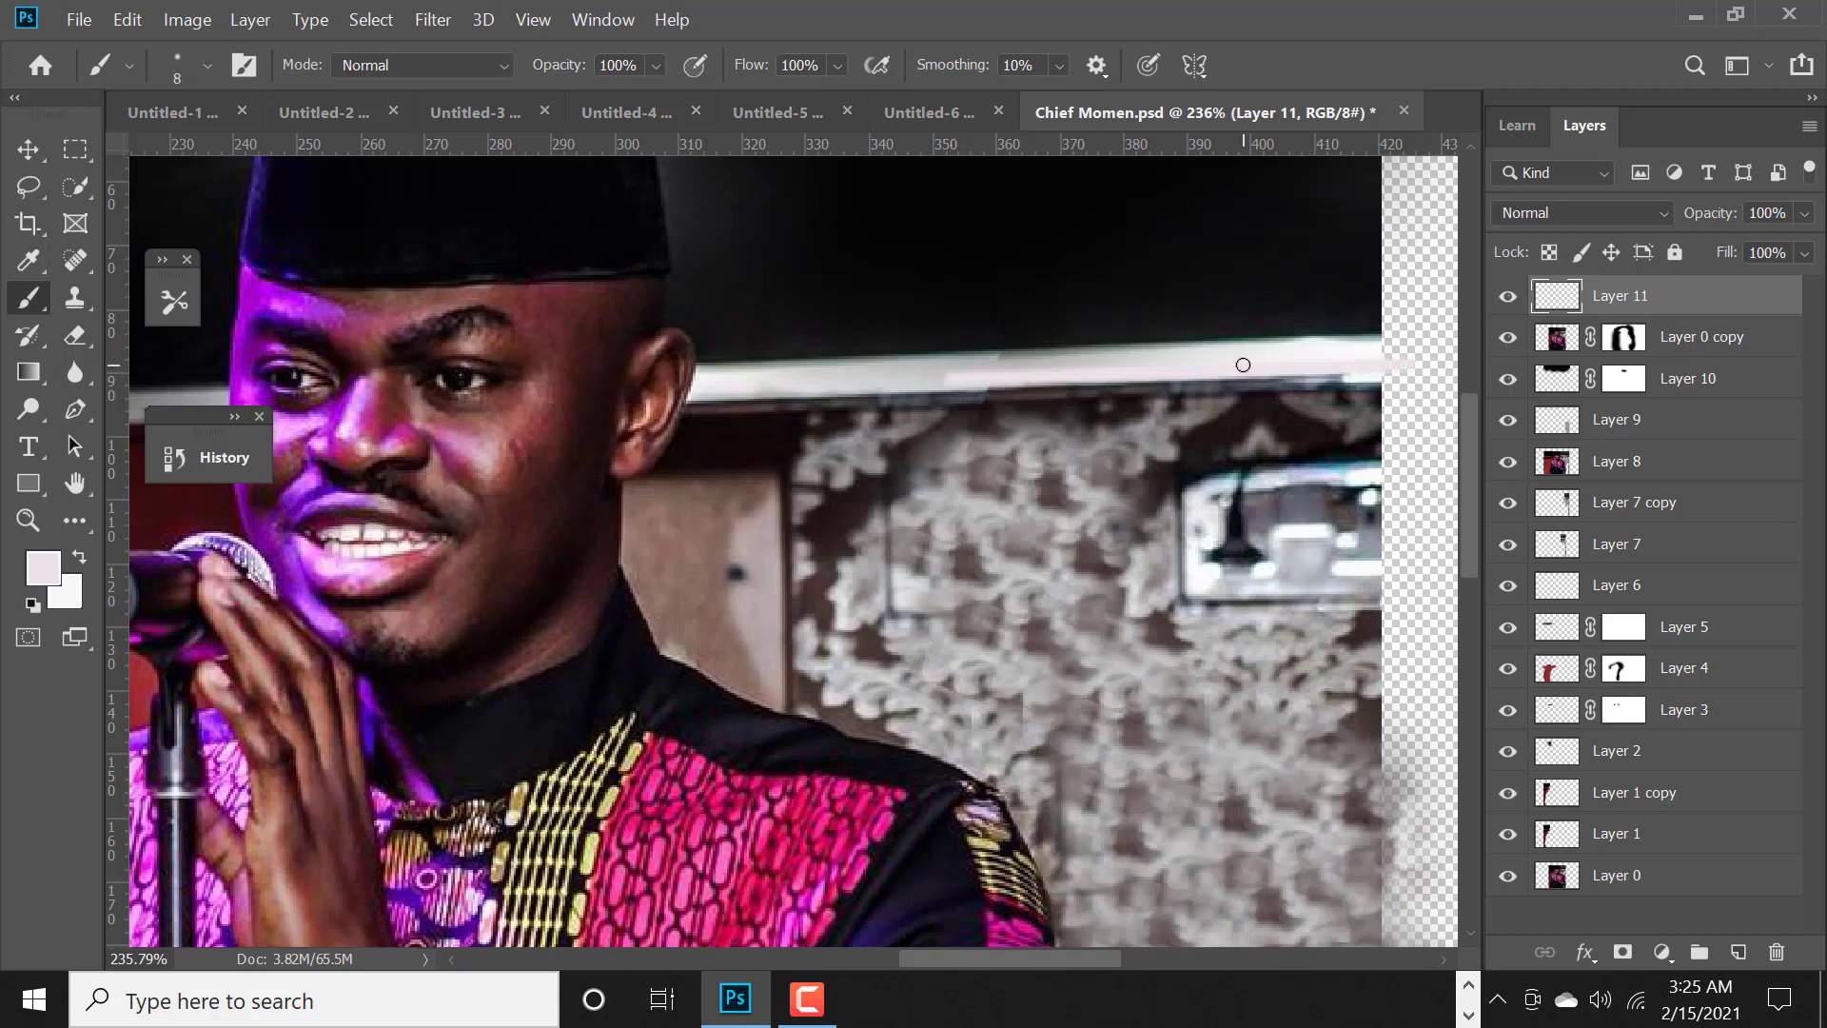
key(ctrl+shift+z)
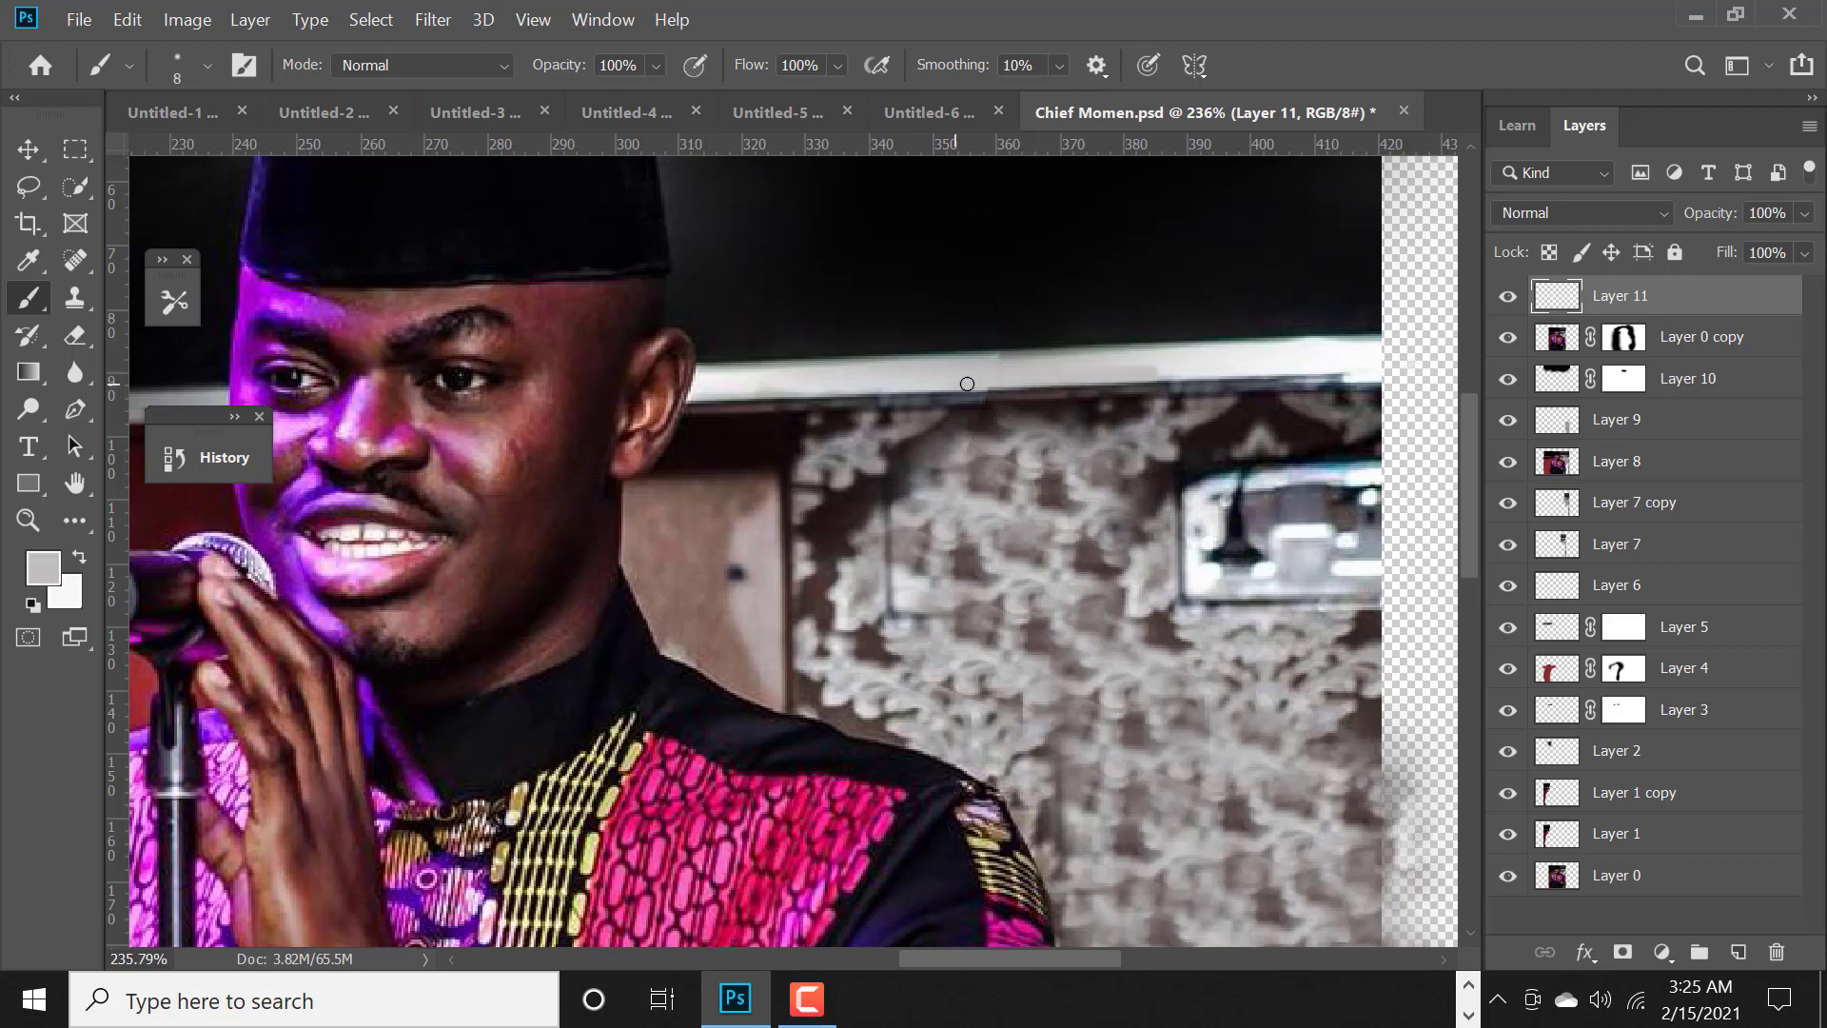
drag(1430, 368, 930, 379)
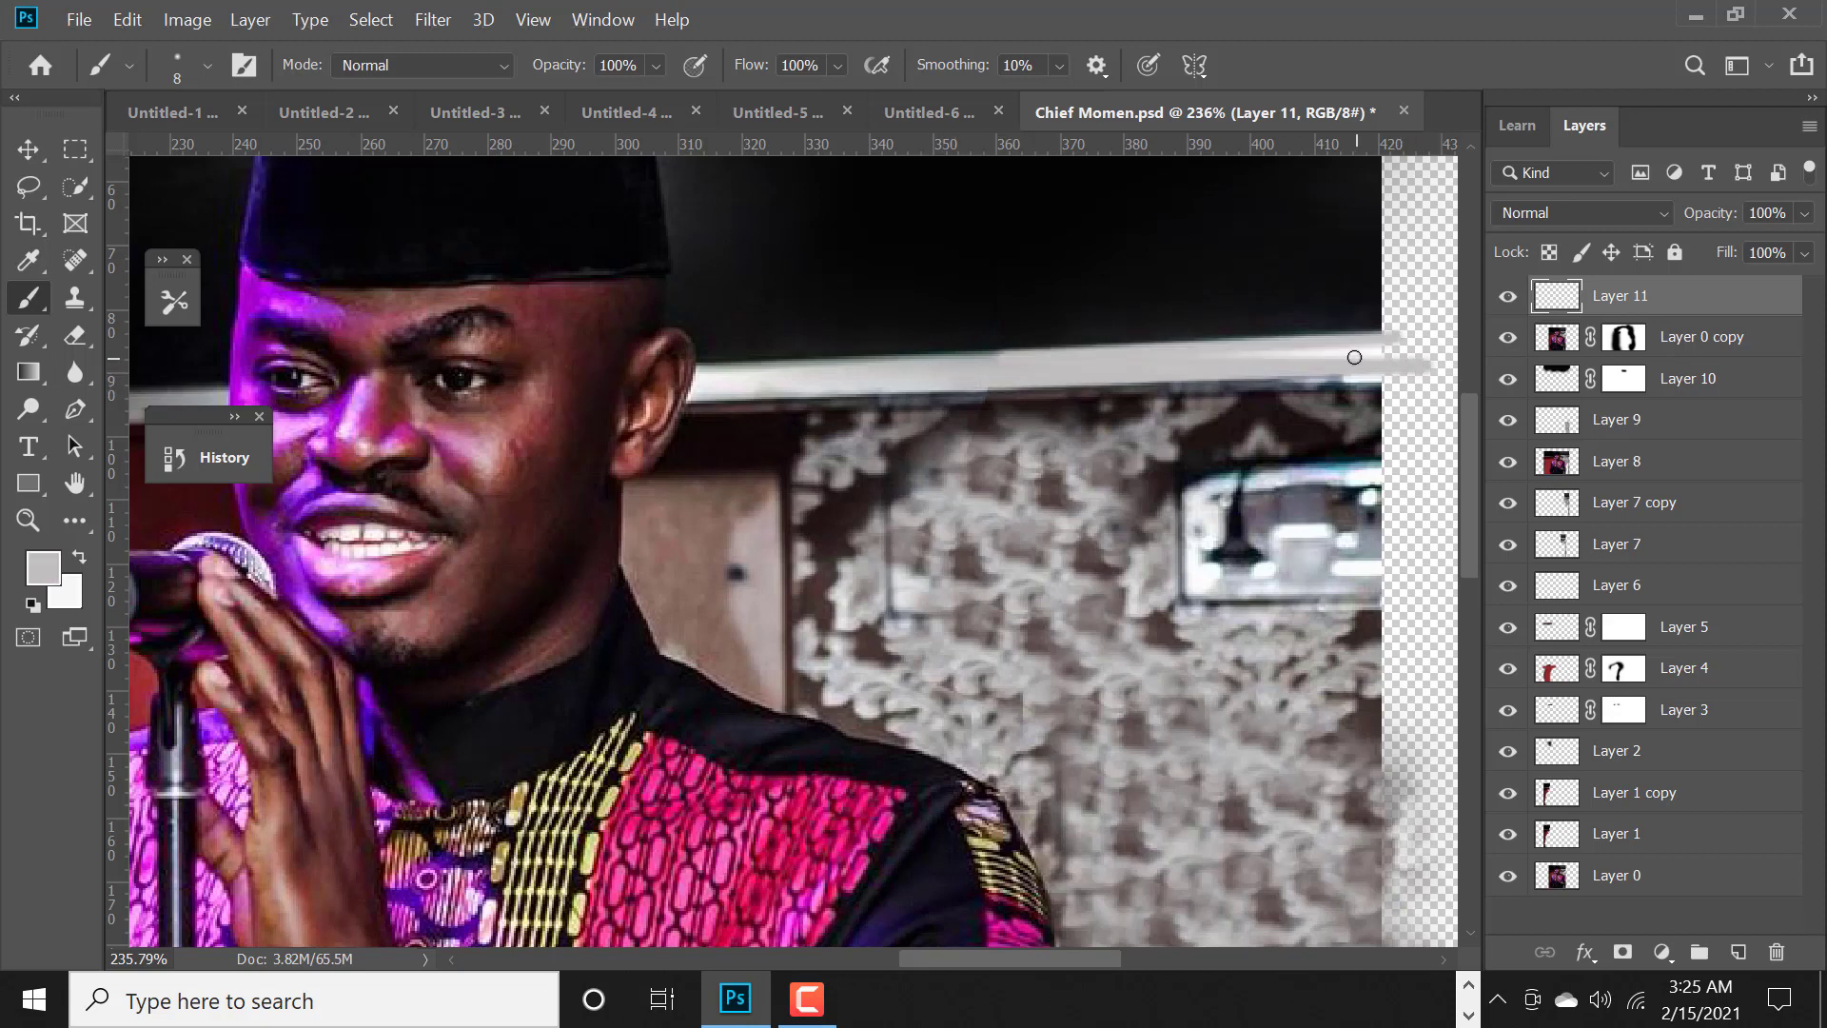
key(ctrl+z)
key(ctrl+shift+z)
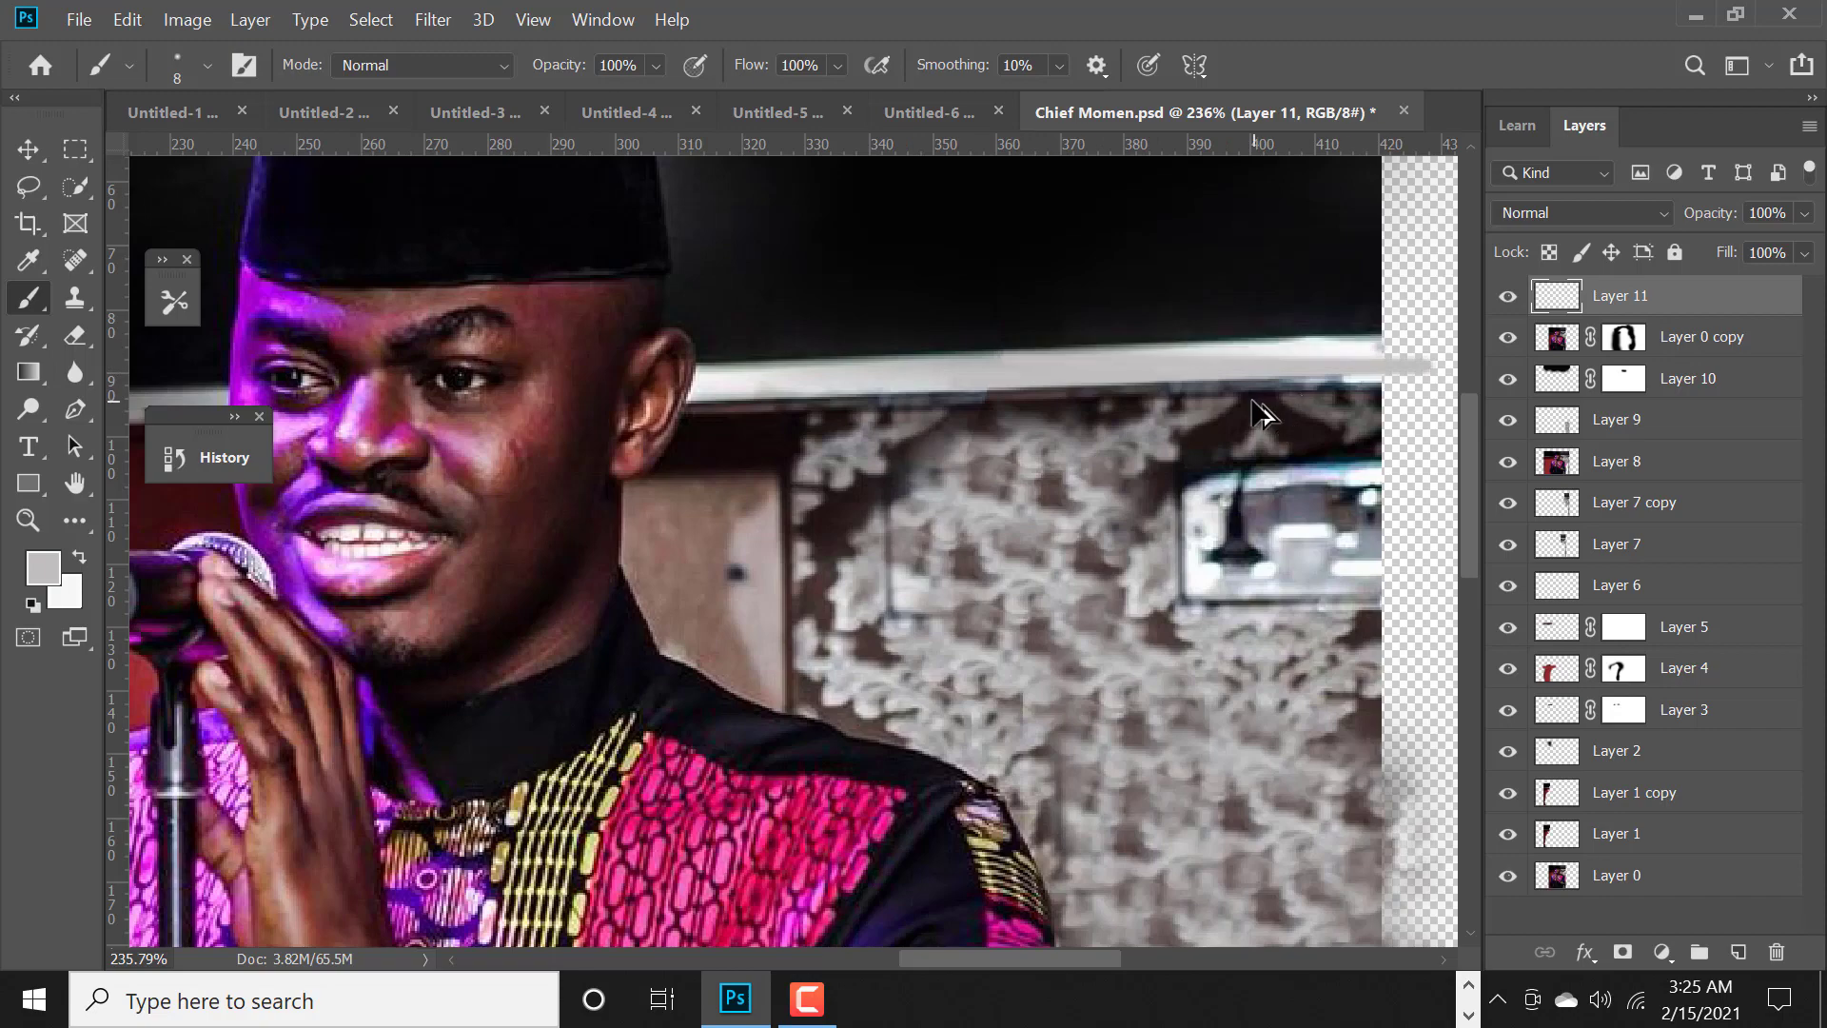
key(ctrl+z)
drag(1604, 310, 1776, 952)
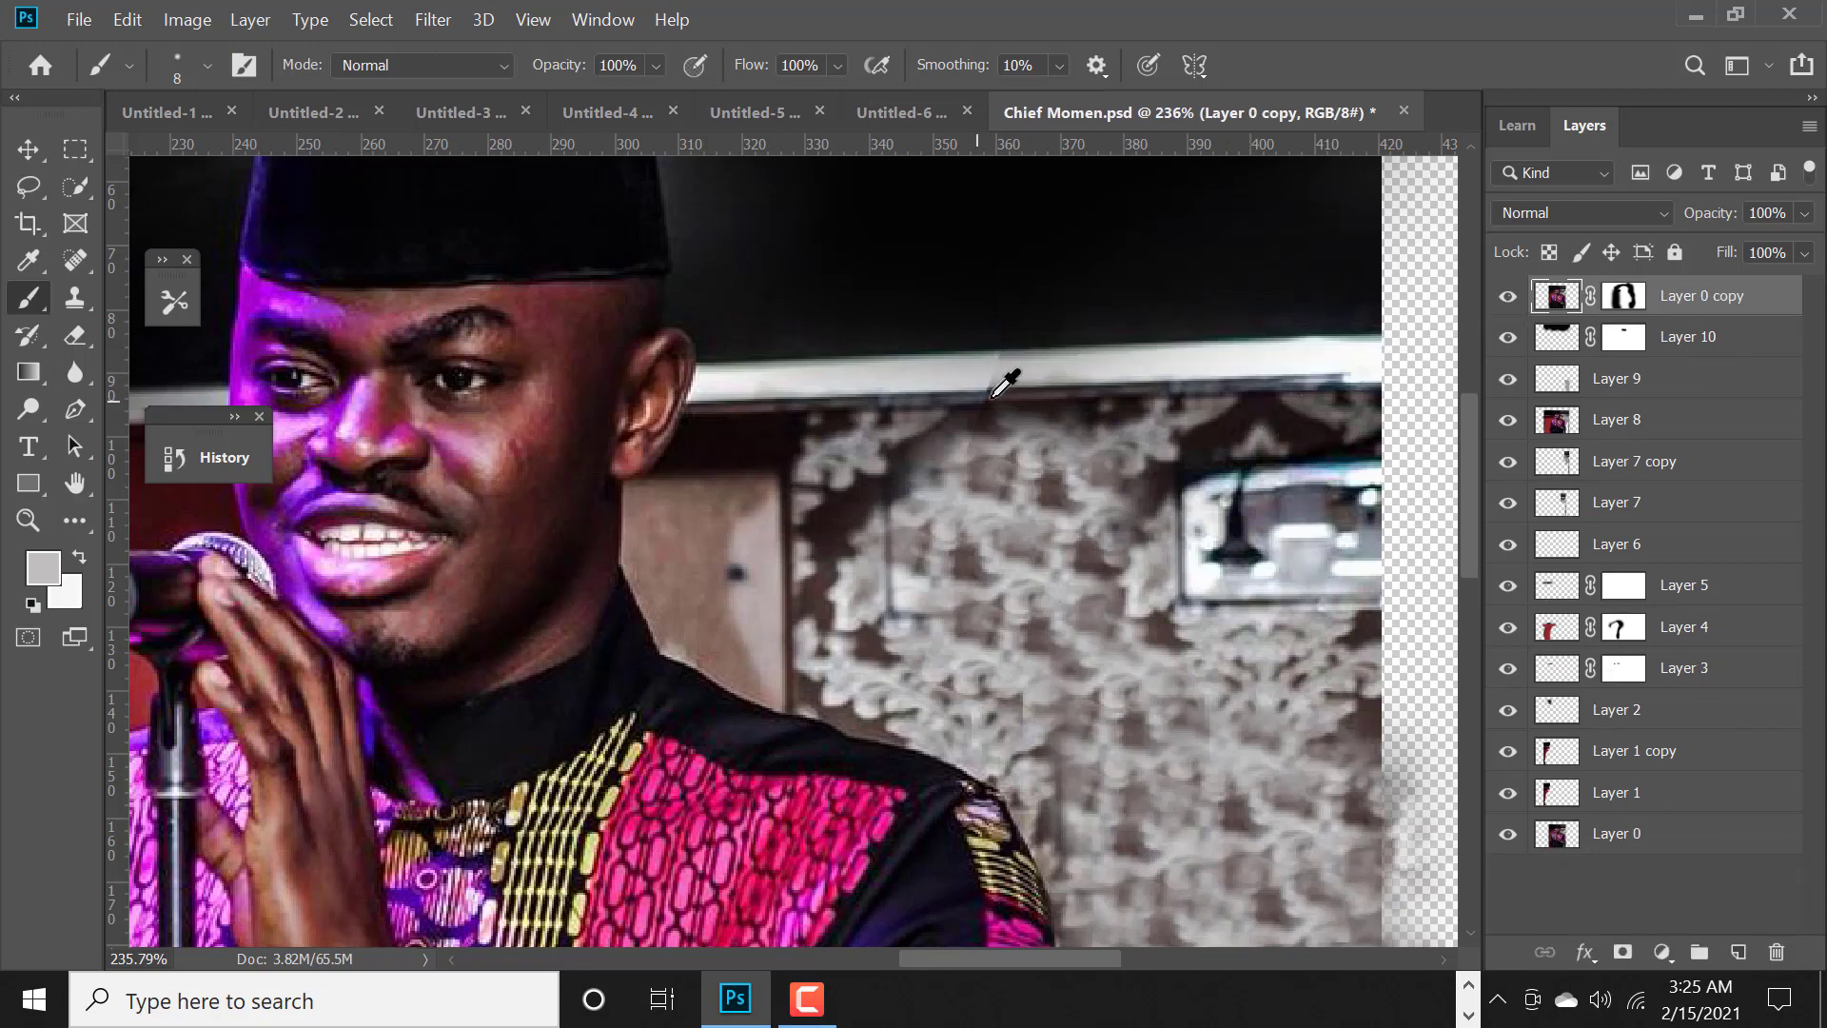
alt+scroll(1073, 352, up, 2)
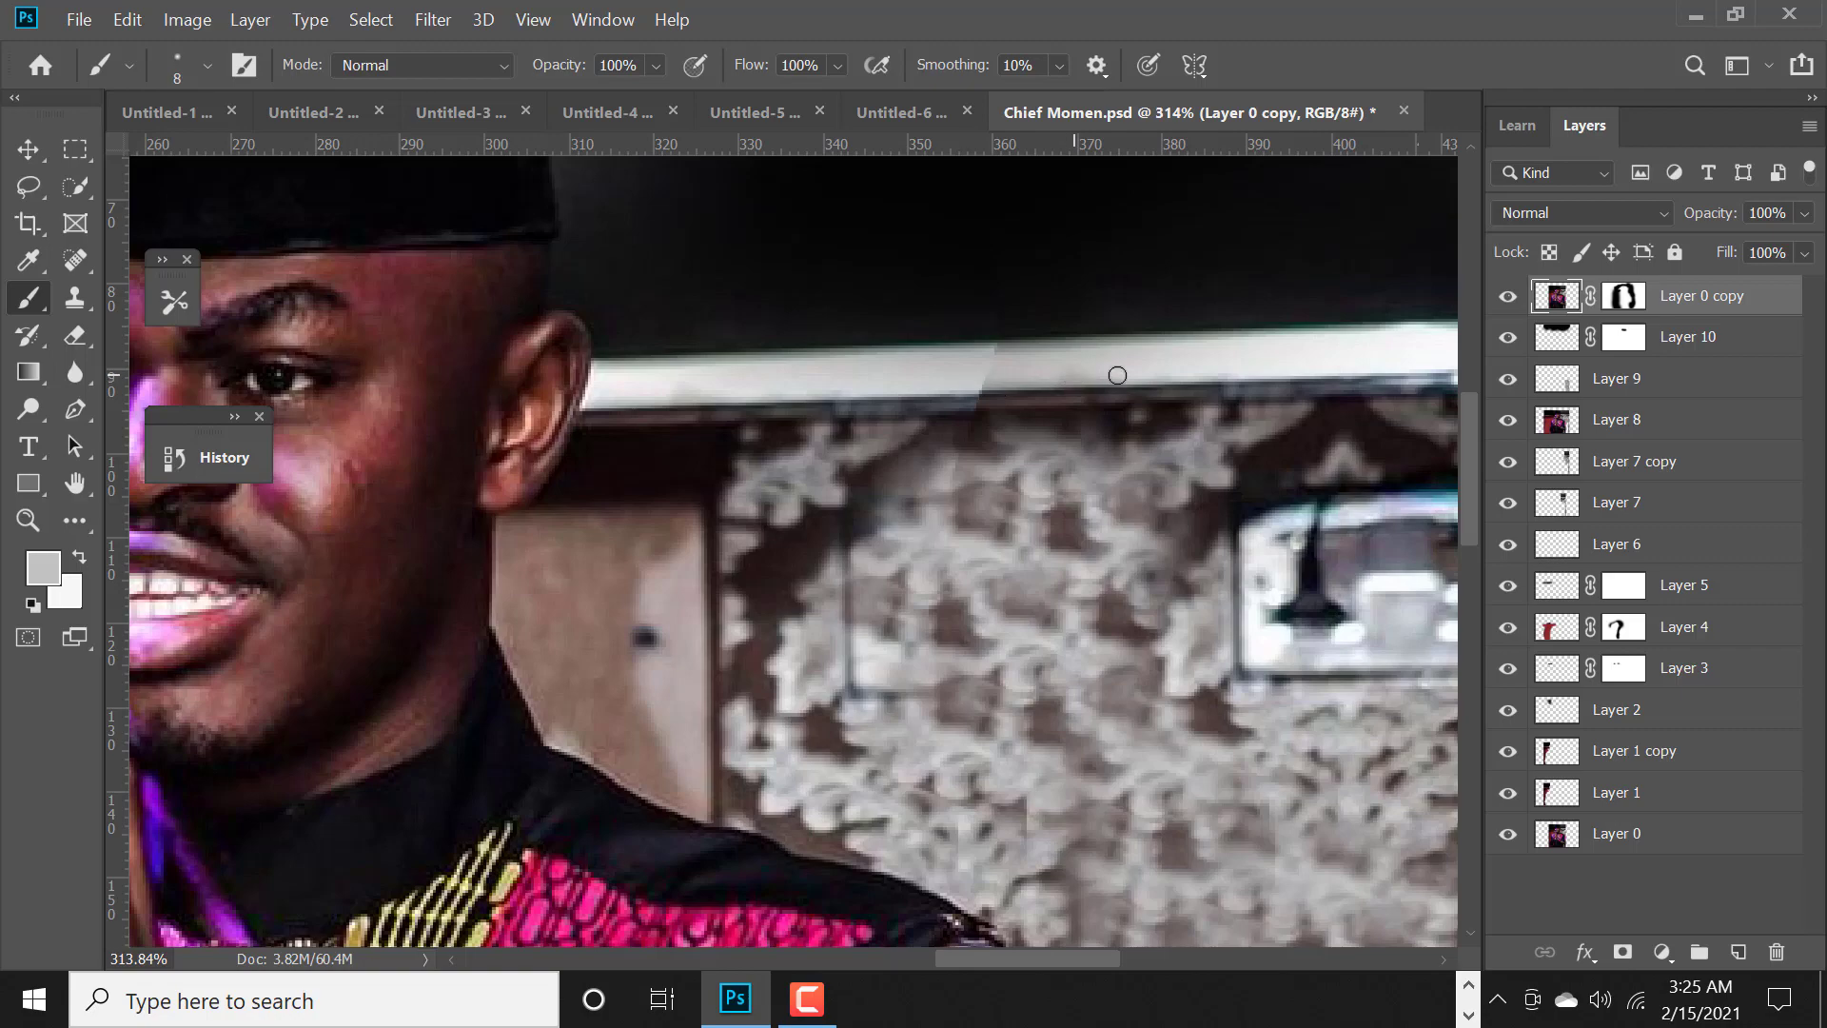
- Add Layer 11 and trace a closed Pen path around the dark patch beside the sleeve
click(1738, 952)
key(ctrl+0)
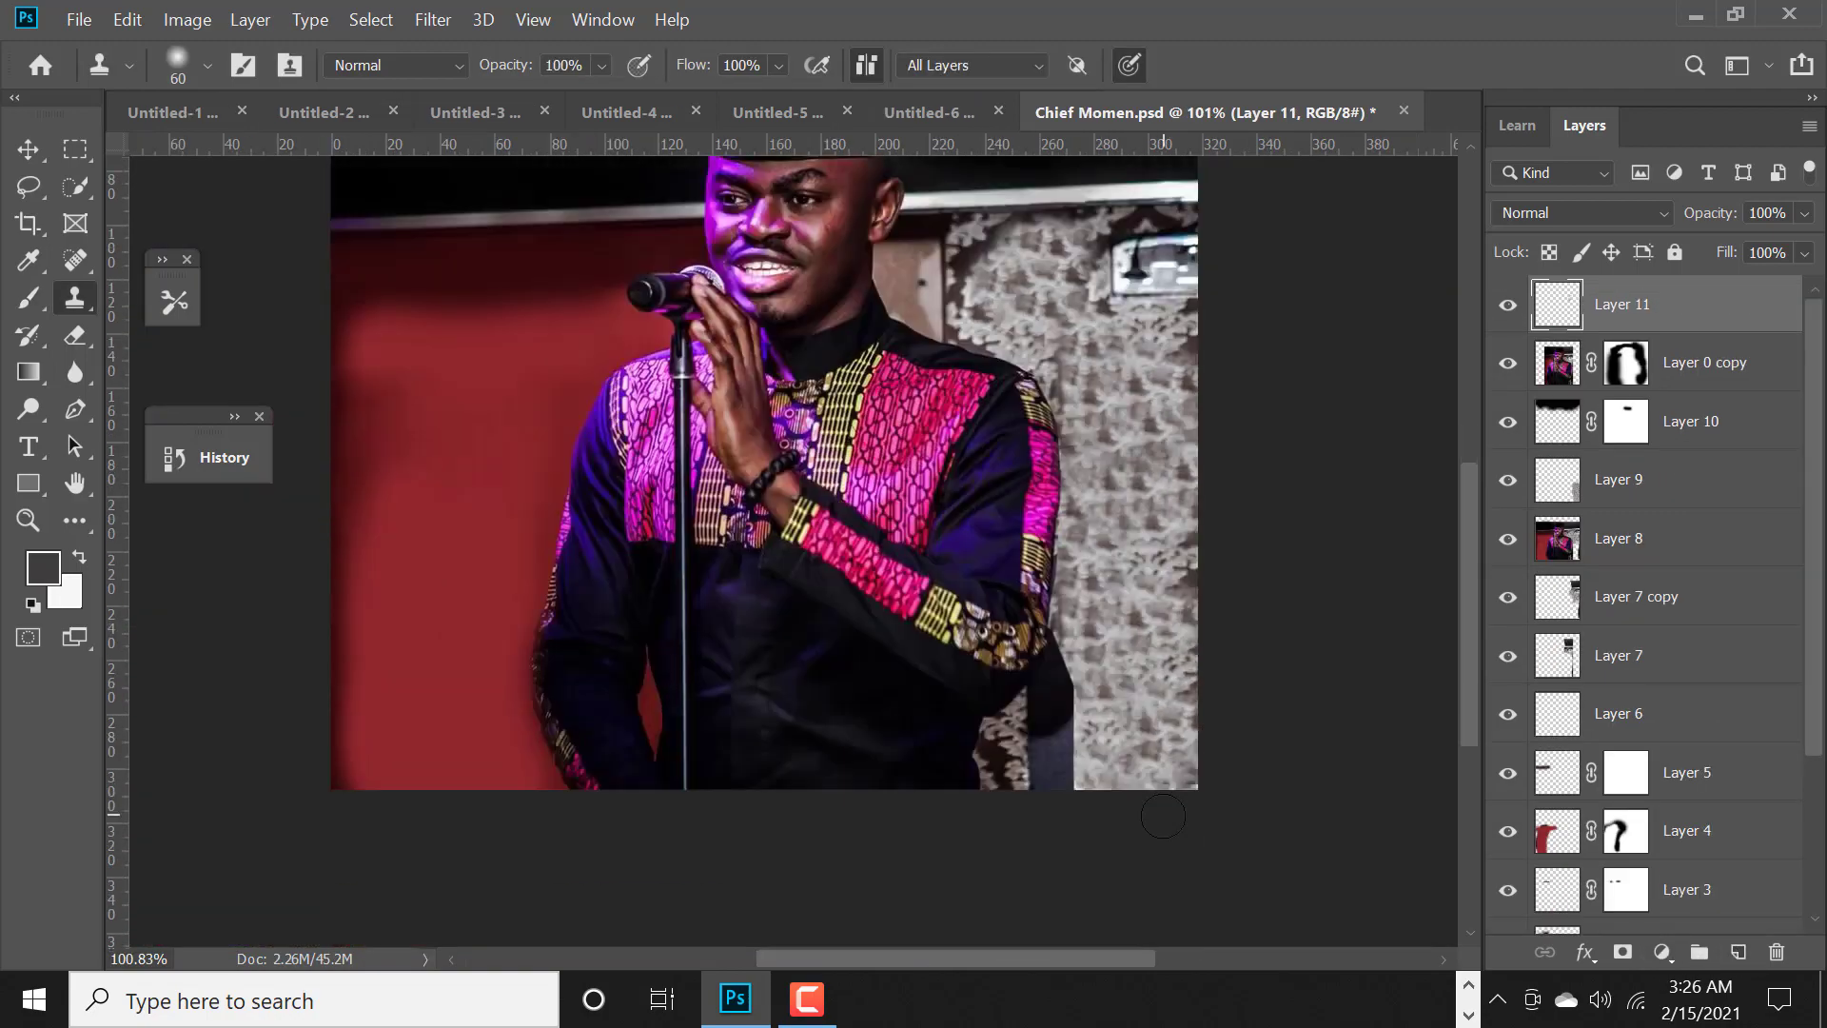
key(p)
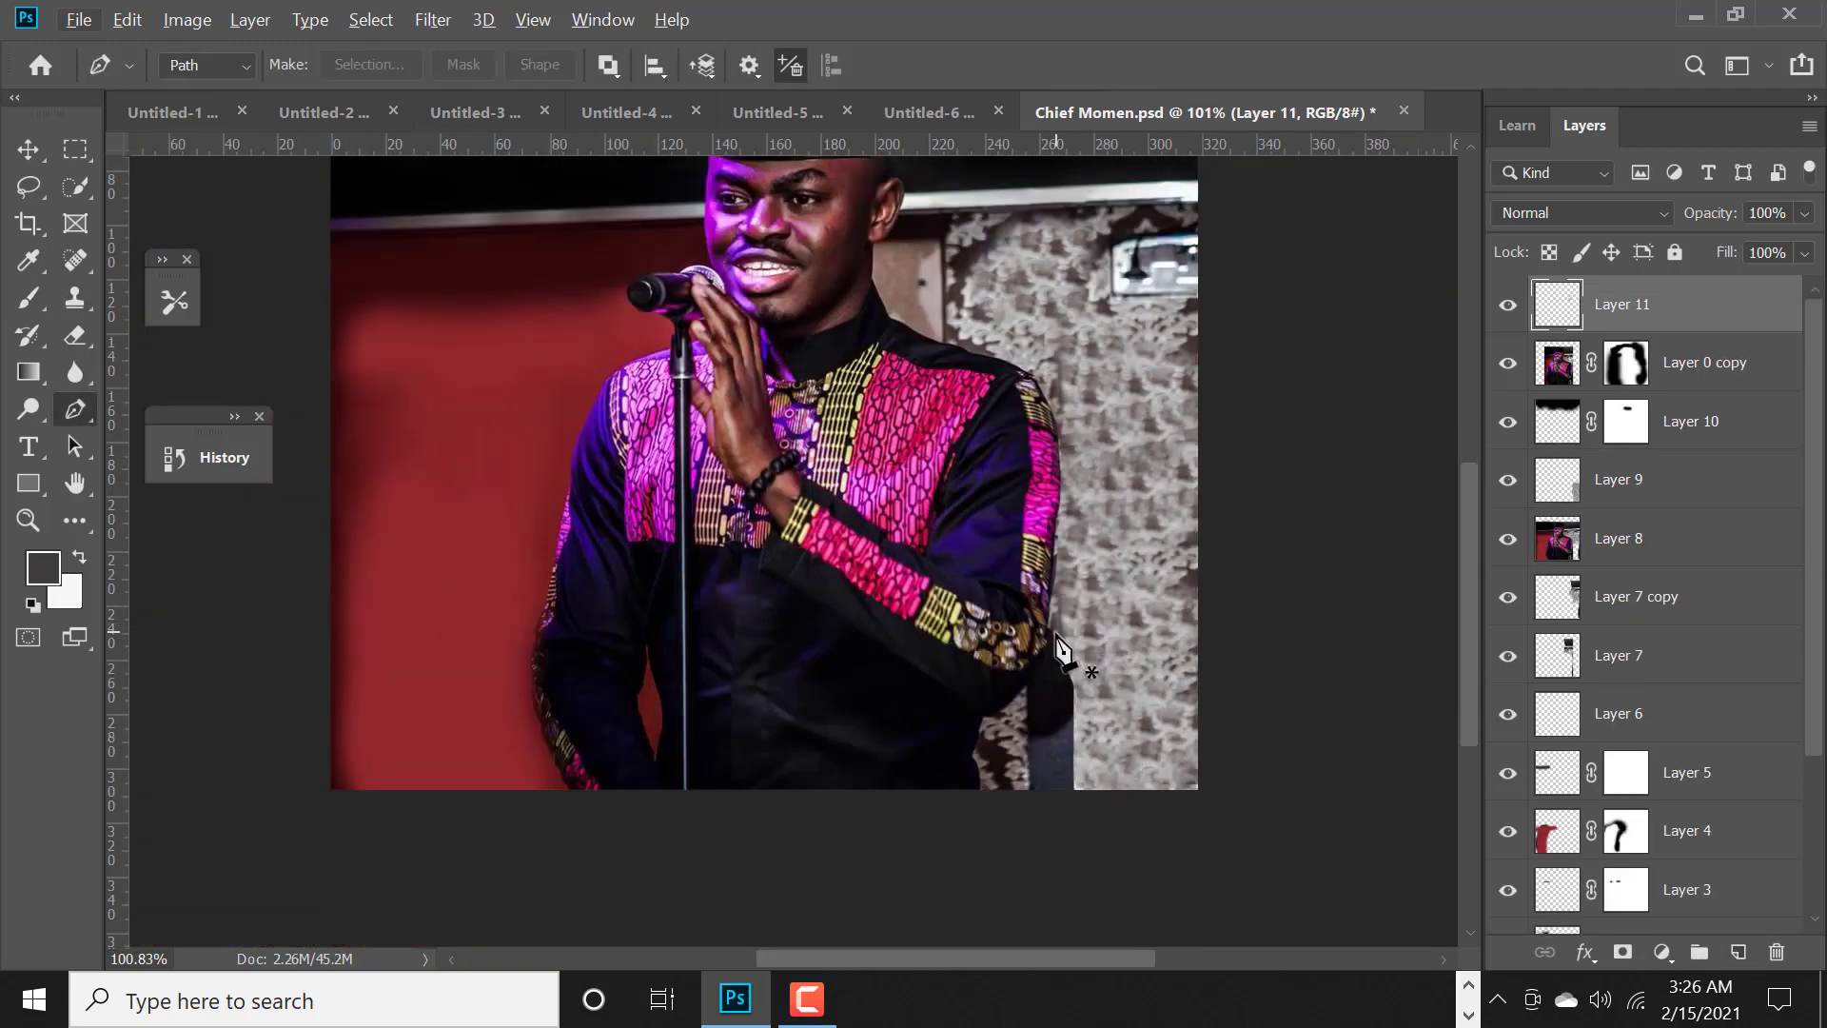
click(1057, 532)
click(1049, 624)
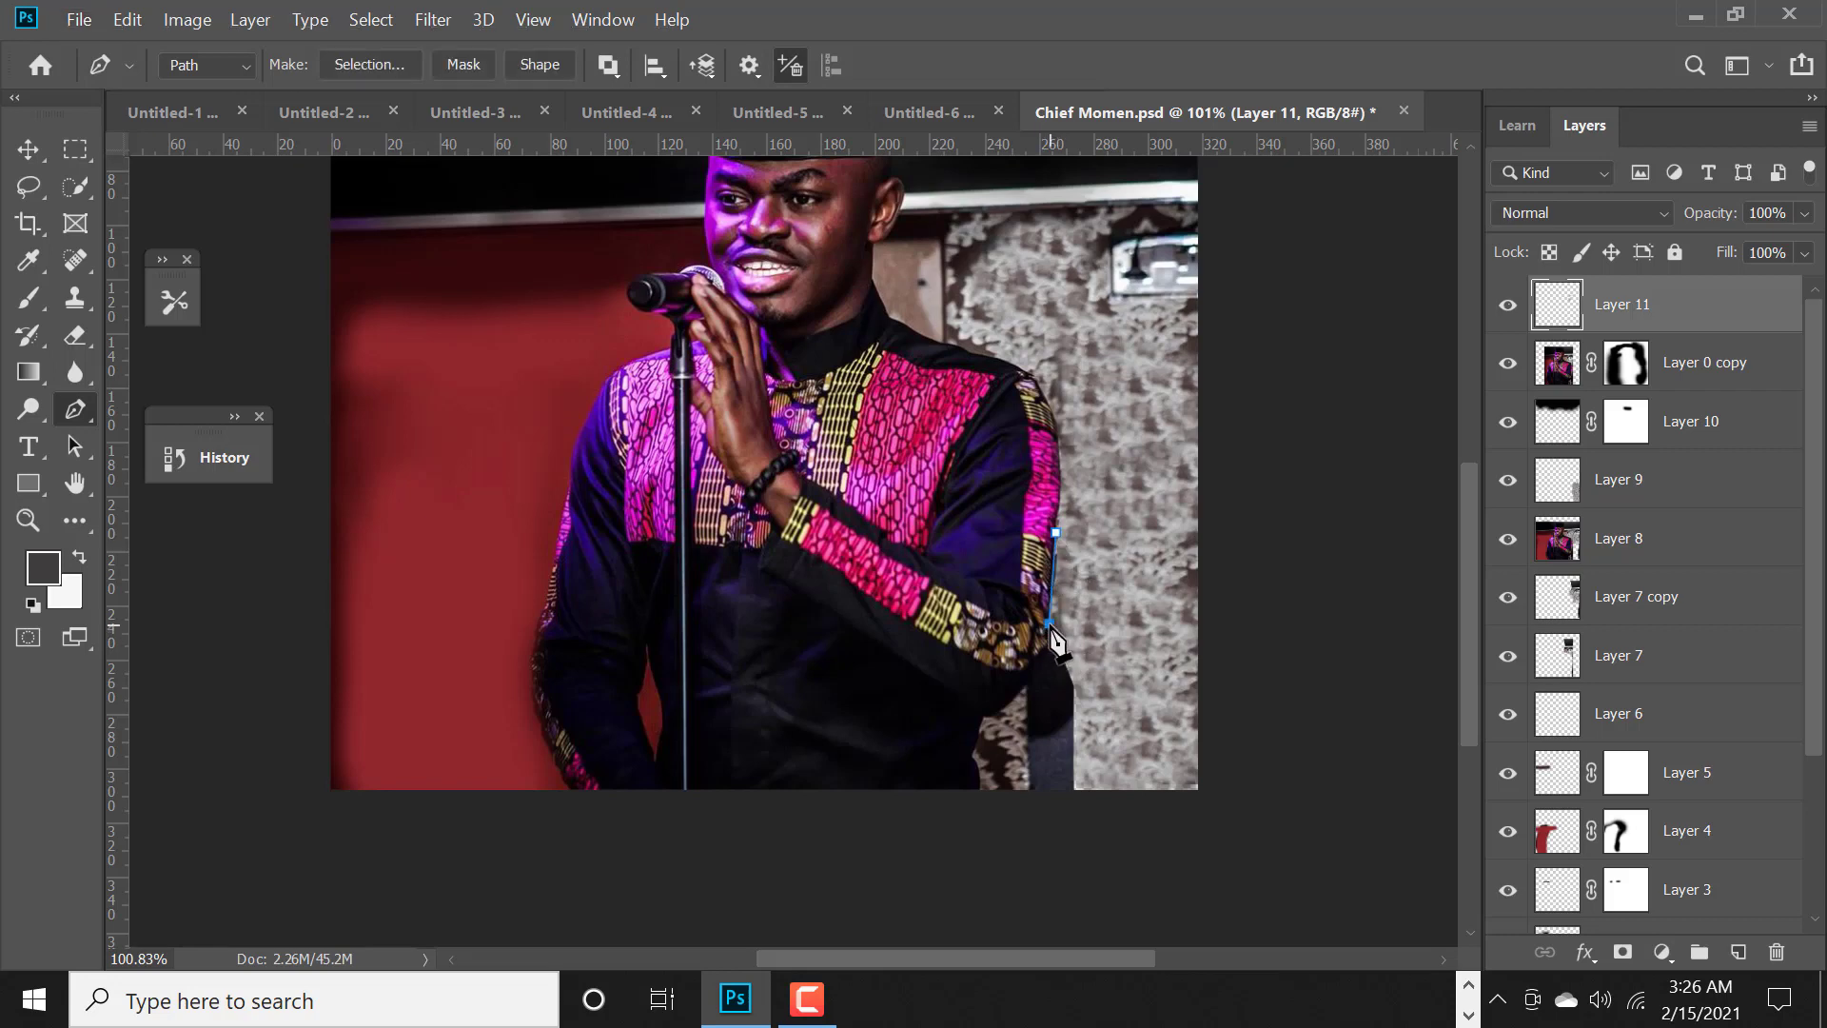
drag(1008, 707, 1000, 713)
click(993, 728)
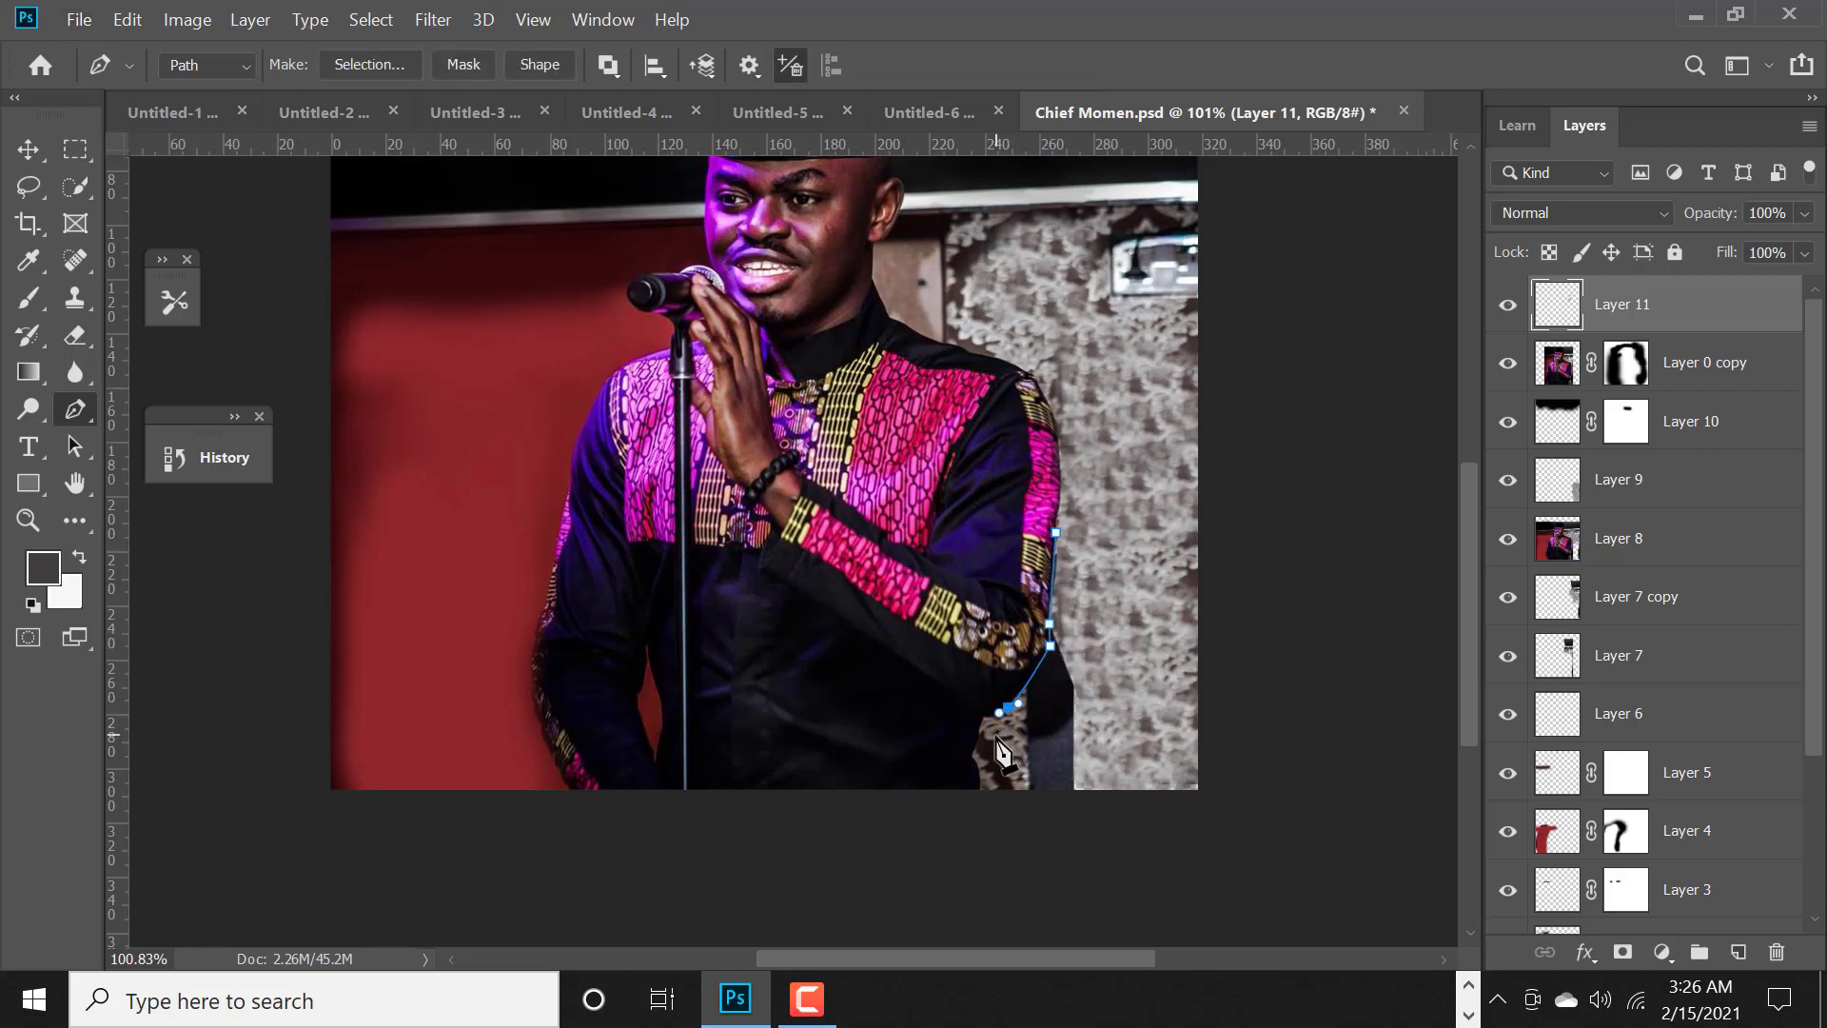
click(1115, 829)
click(1234, 837)
click(1190, 628)
click(1056, 532)
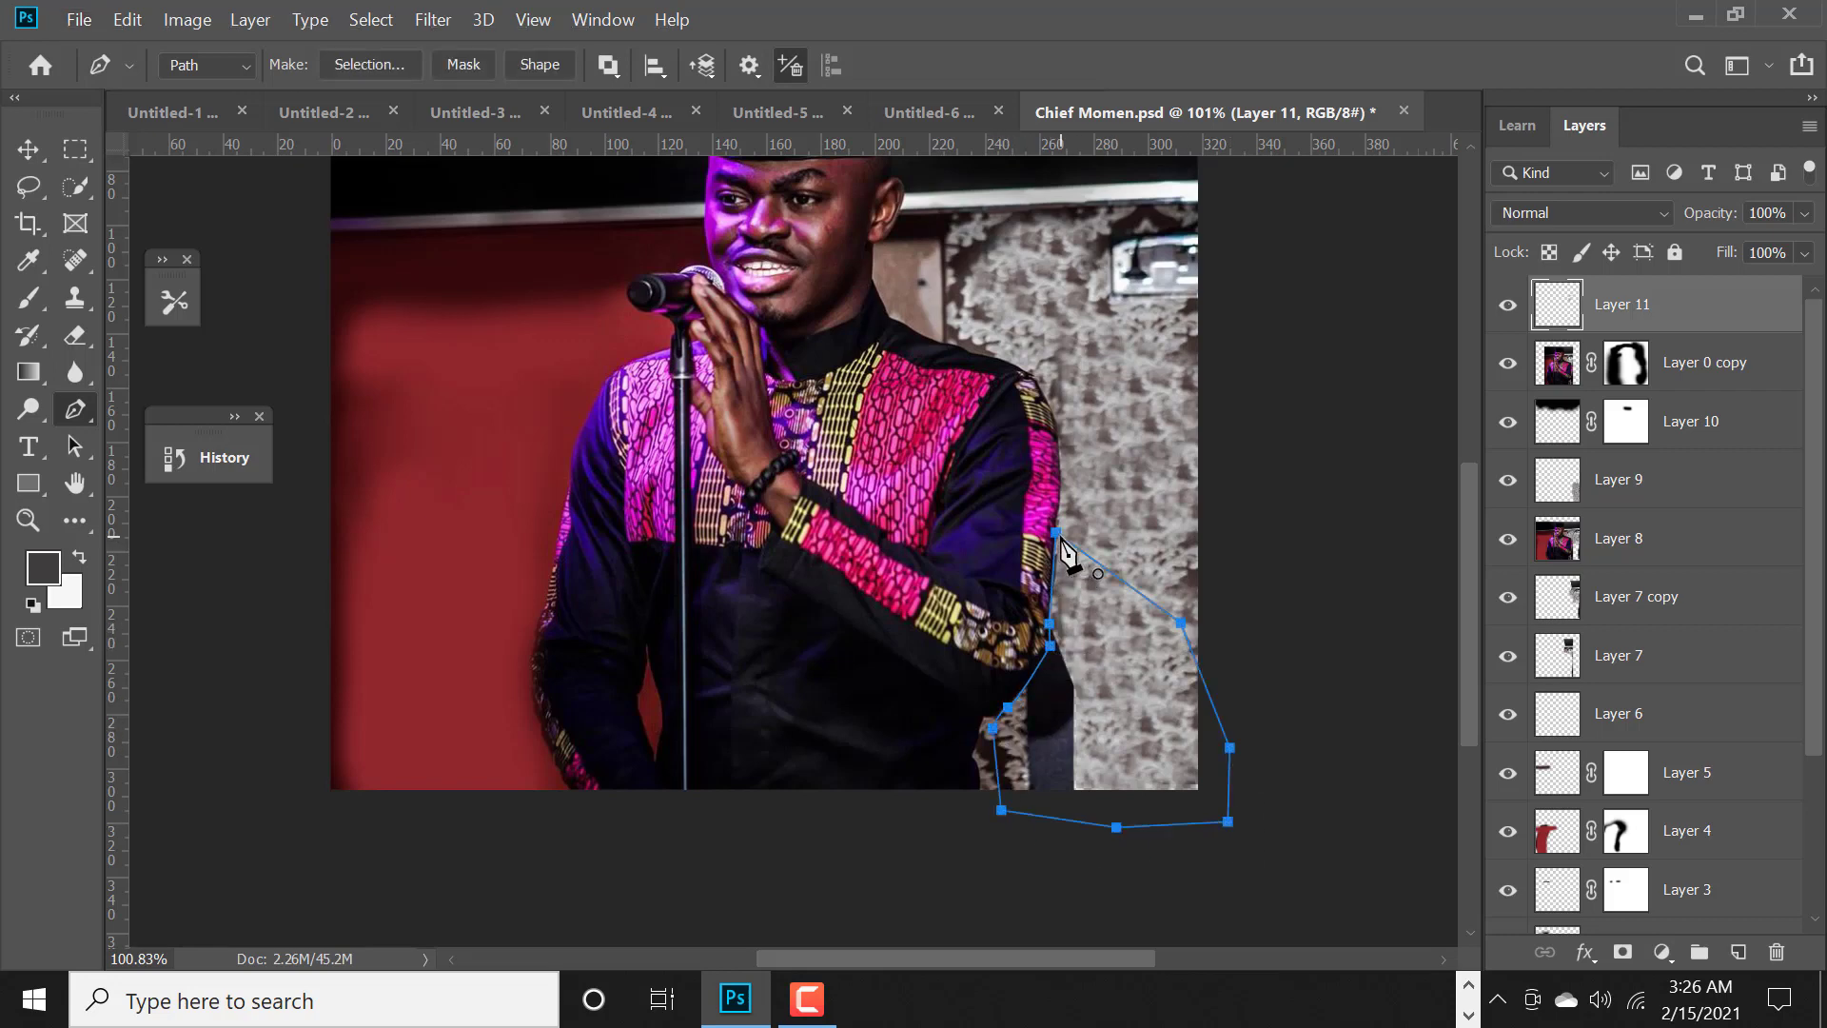
key(Return)
- Turn the path into a selection and clone wall texture into it, stepping back unwanted strokes
key(ctrl+Return)
key(s)
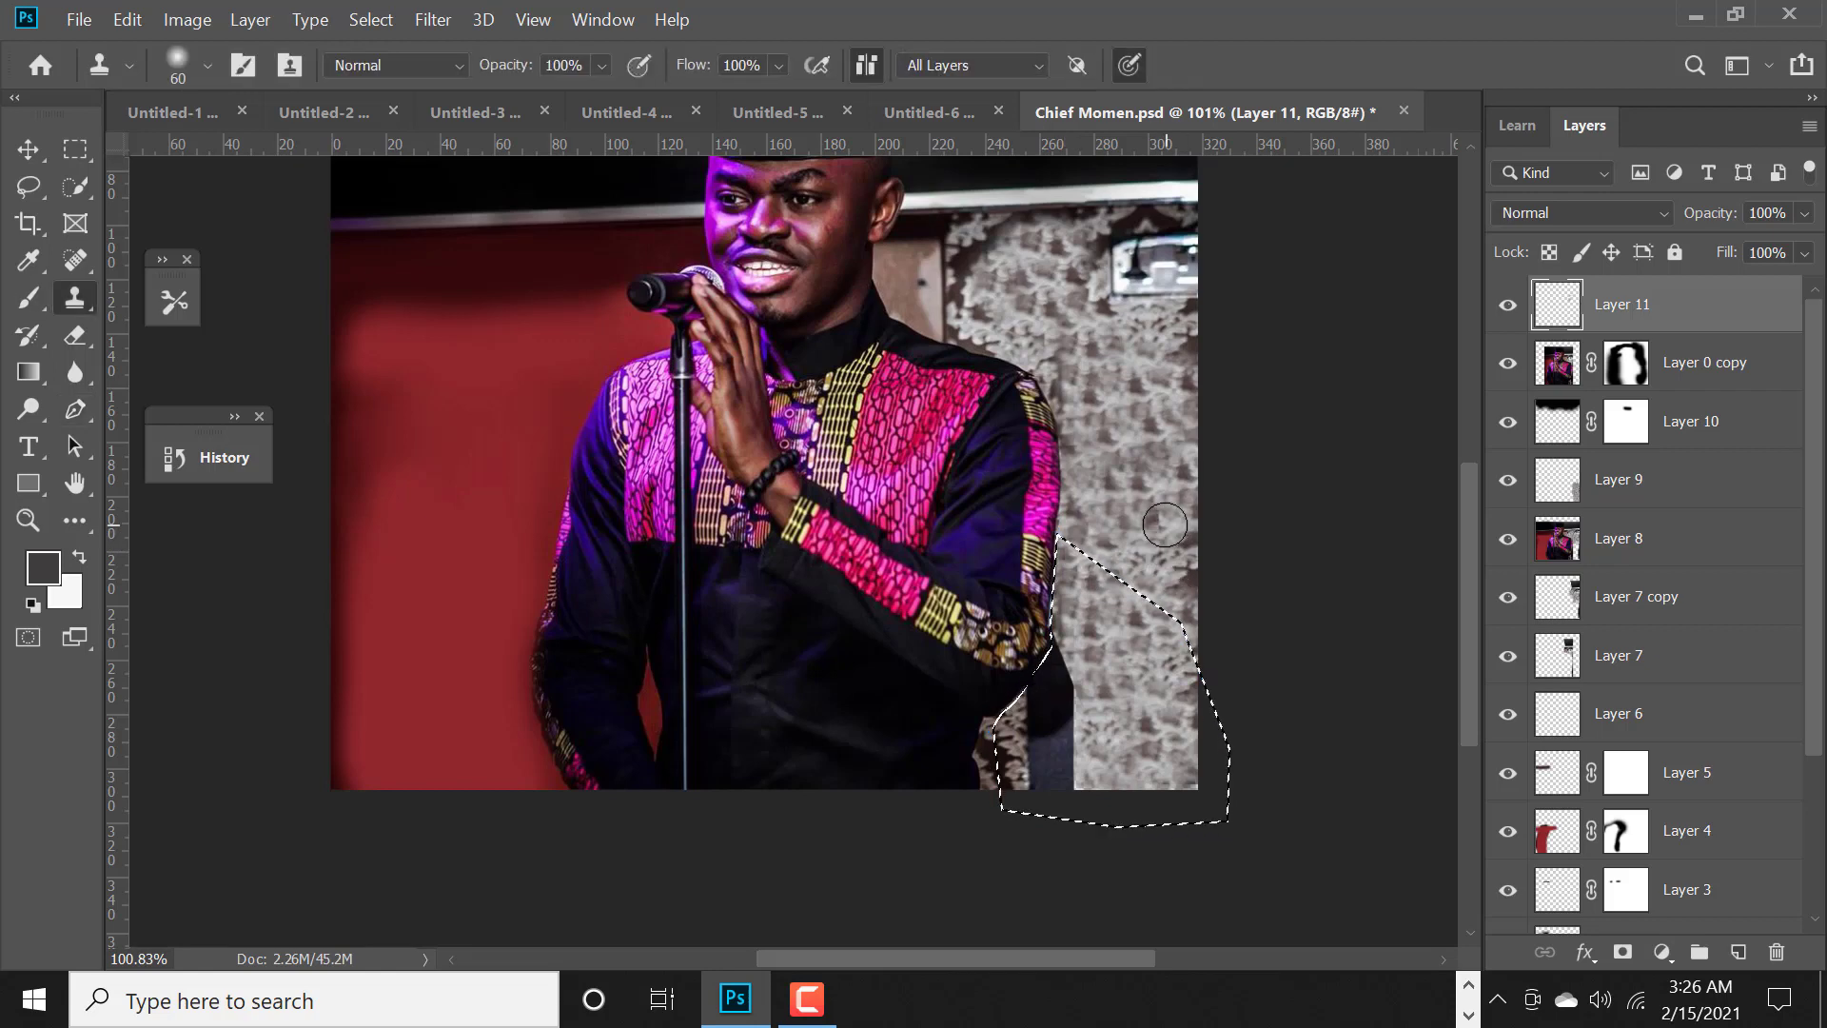
key(bracketright)
mouse_move(1113, 685)
mouse_down()
mouse_move(1032, 723)
mouse_move(1078, 765)
mouse_up()
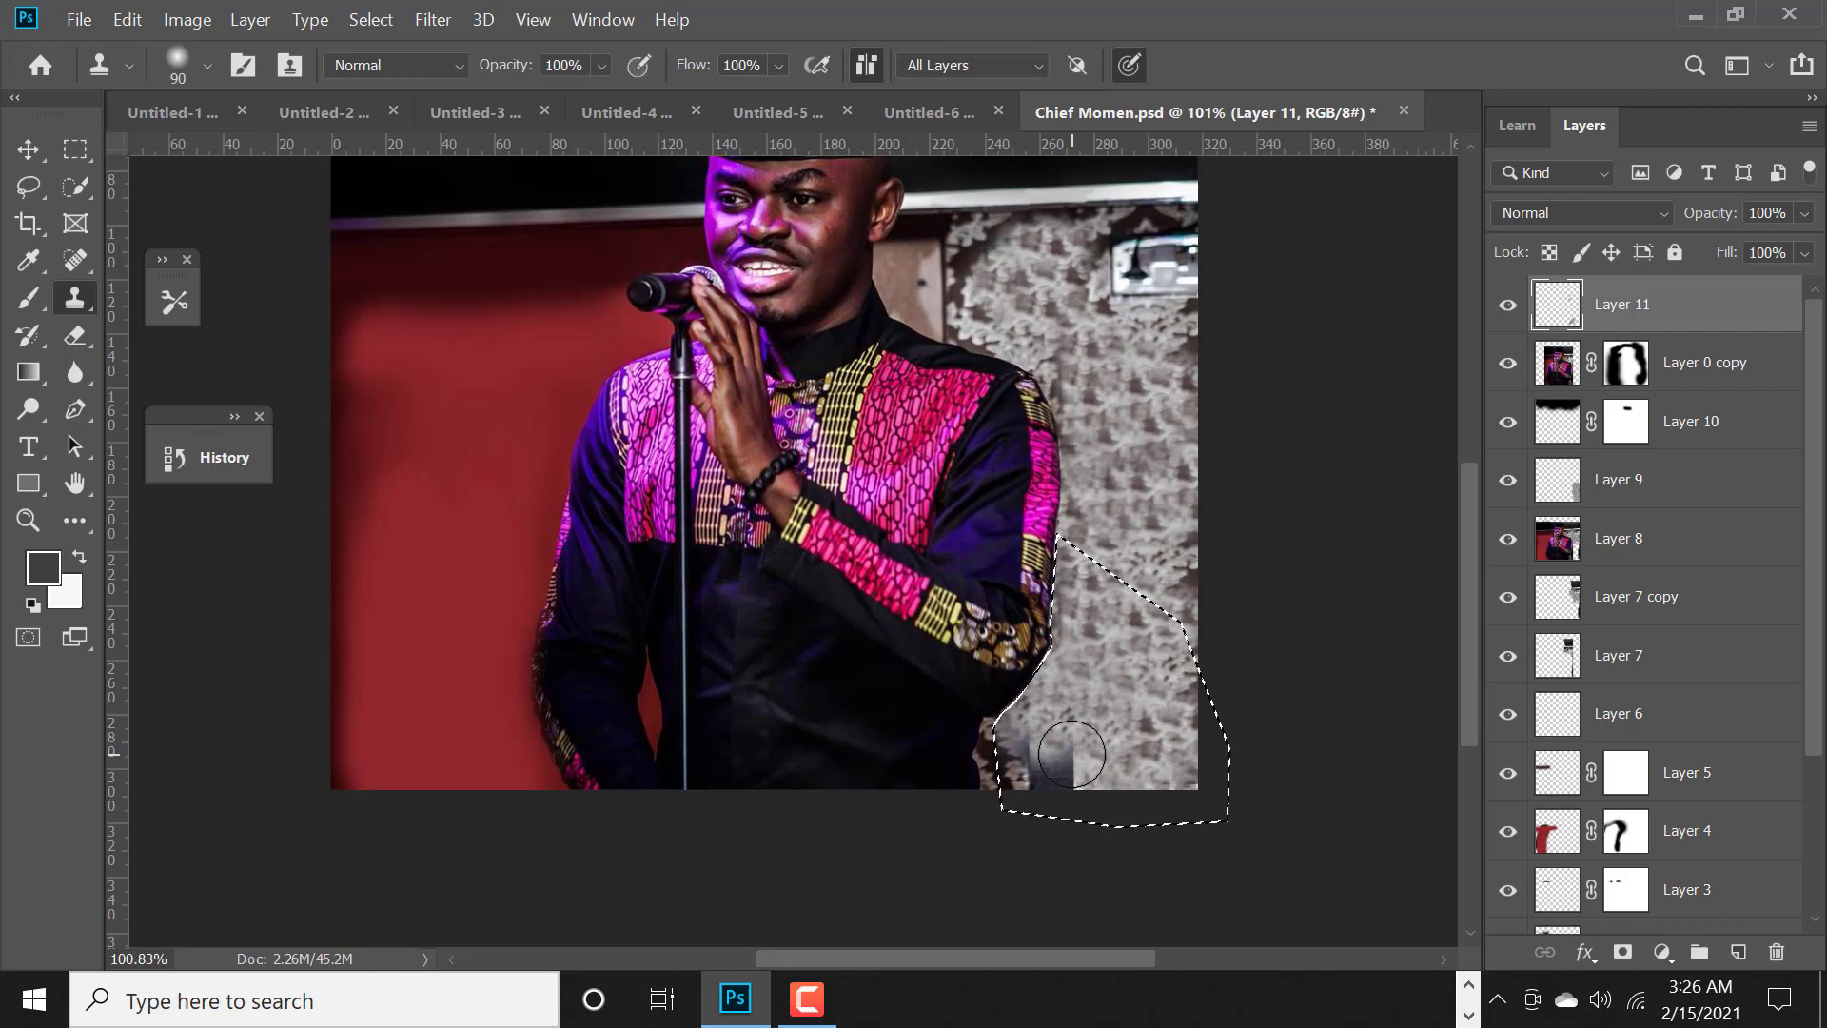
click(210, 457)
click(371, 716)
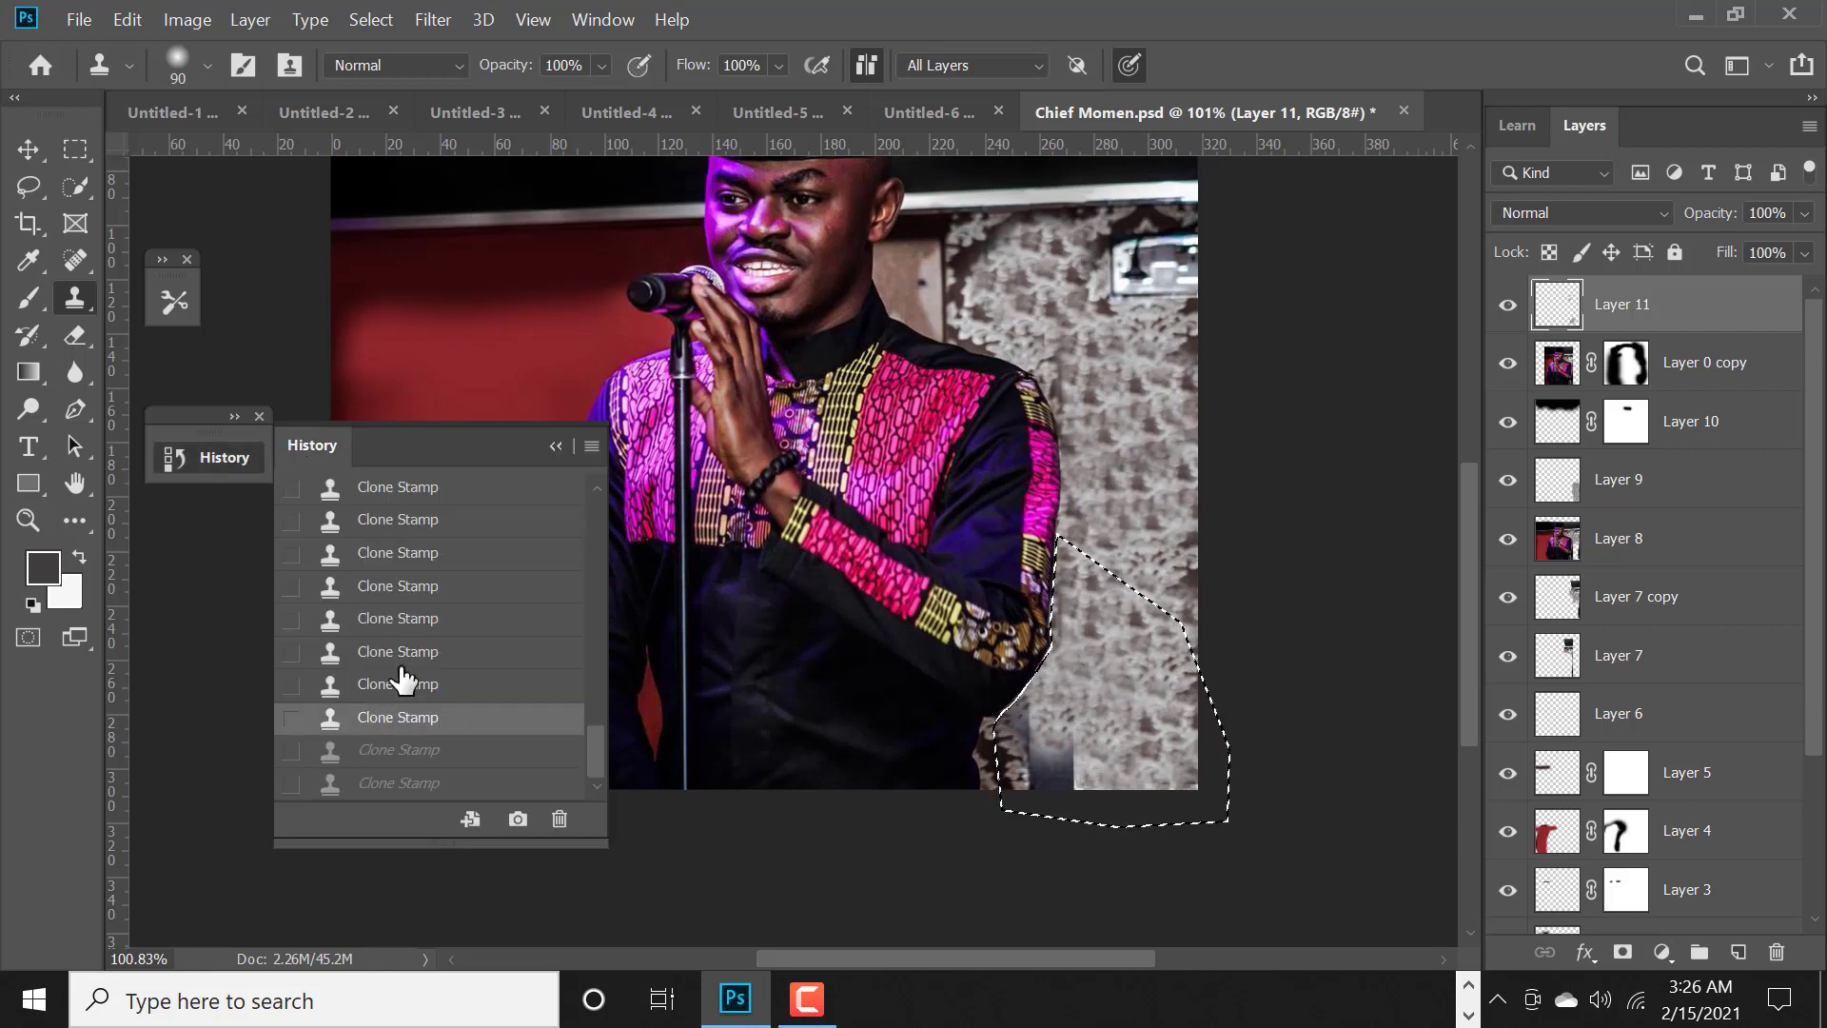
click(404, 651)
click(414, 620)
click(414, 587)
click(428, 556)
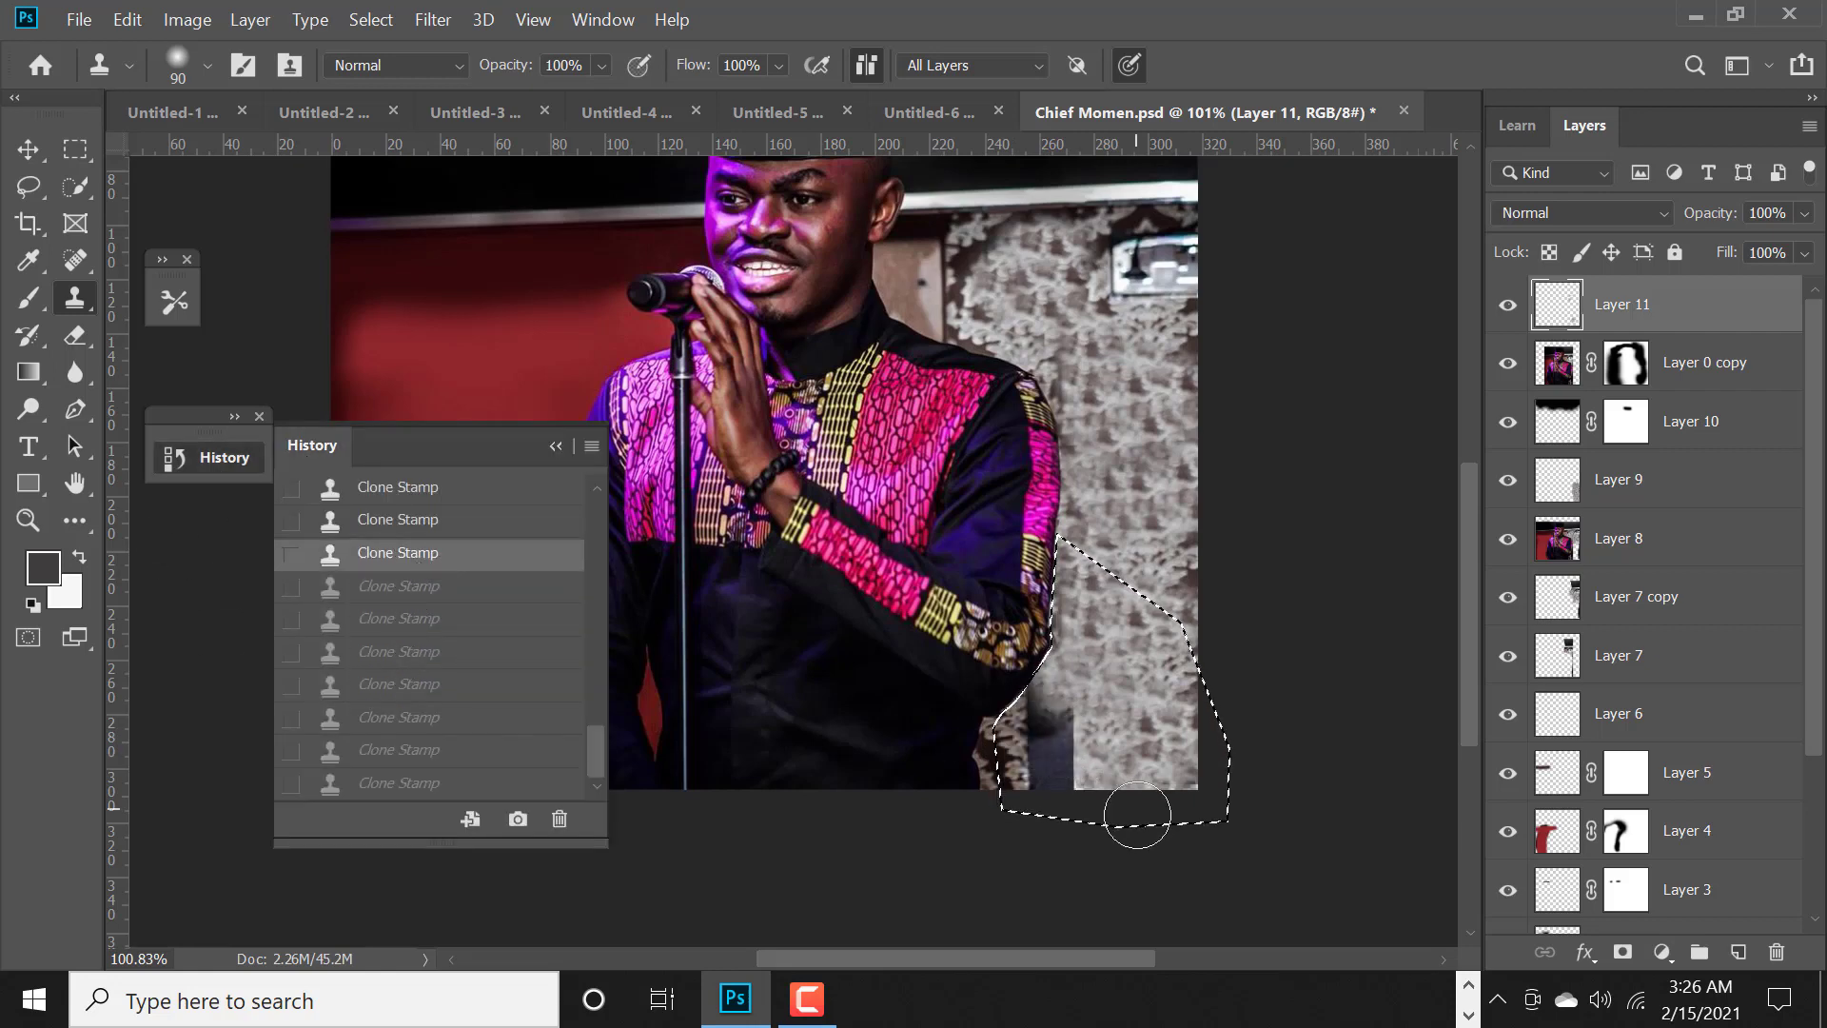
- Clone more wall texture over the dark column by the sleeve, save, and deselect
mouse_move(1090, 759)
mouse_down()
mouse_move(1047, 752)
mouse_move(1074, 716)
mouse_up()
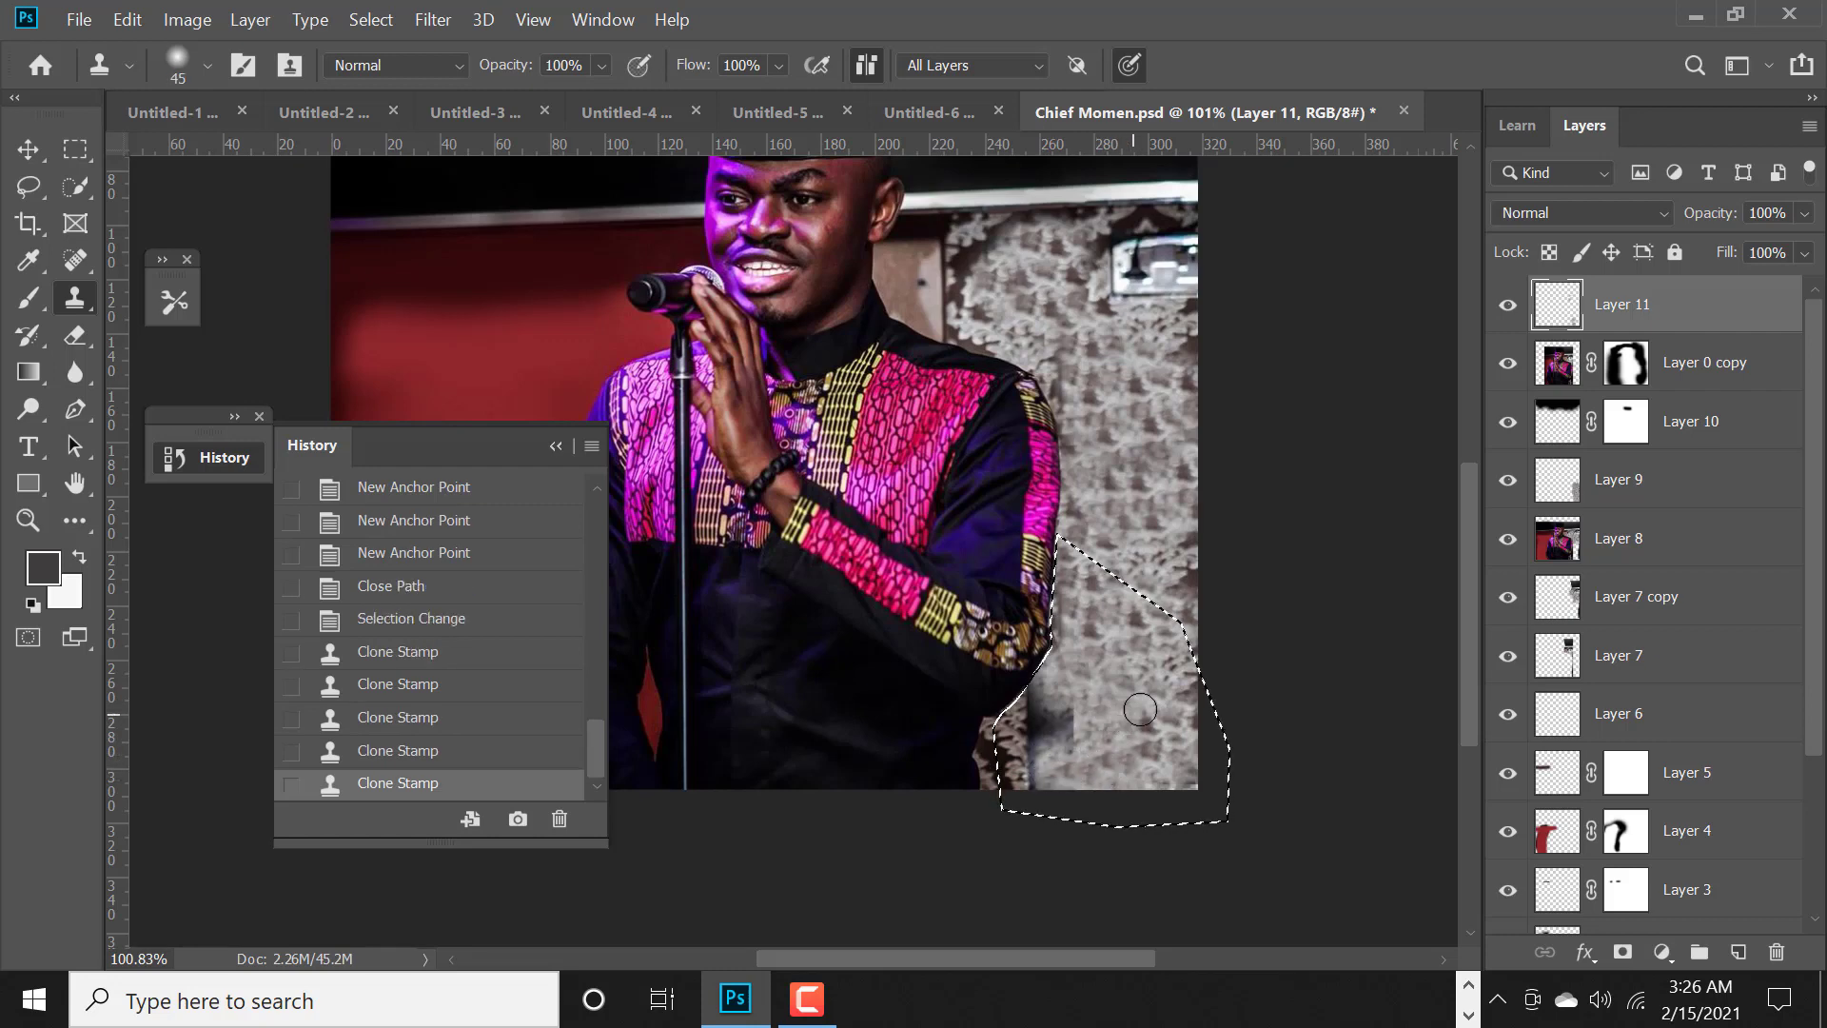
click(1047, 724)
click(1037, 713)
click(1047, 694)
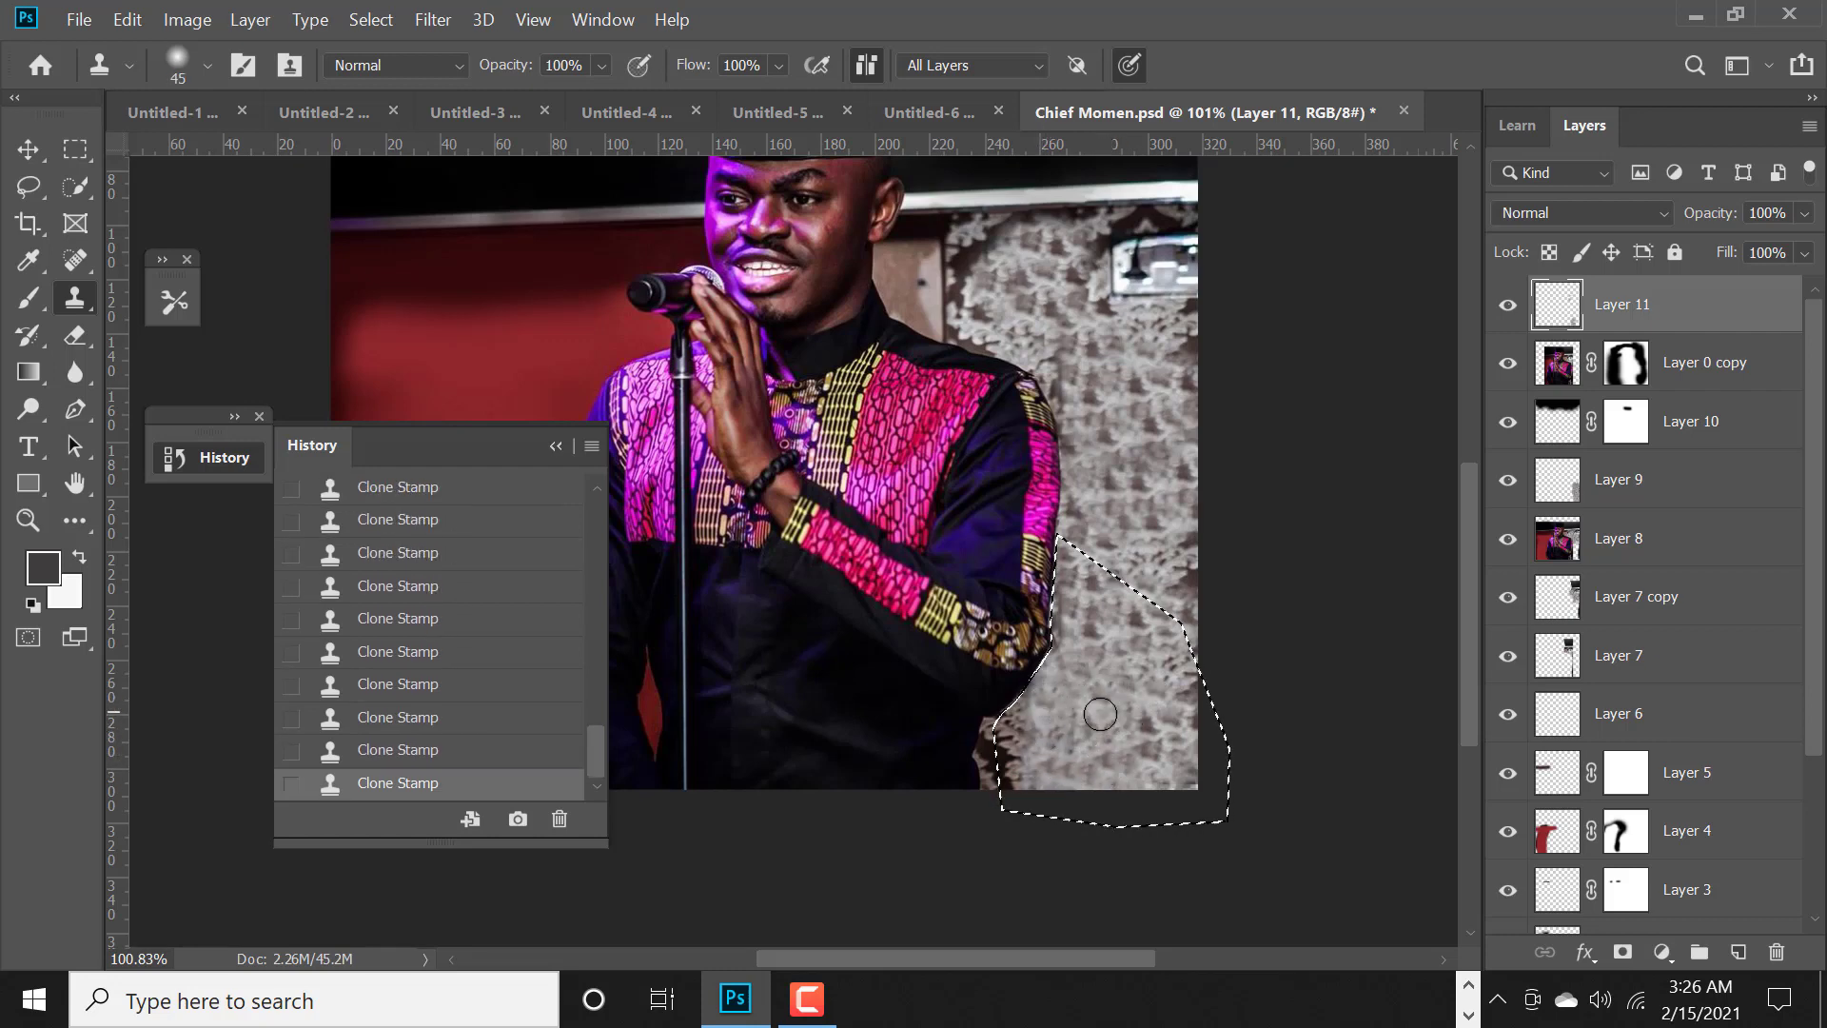
scroll(1125, 654, down, 2)
key(ctrl+s)
key(ctrl+d)
scroll(1125, 654, down, 1)
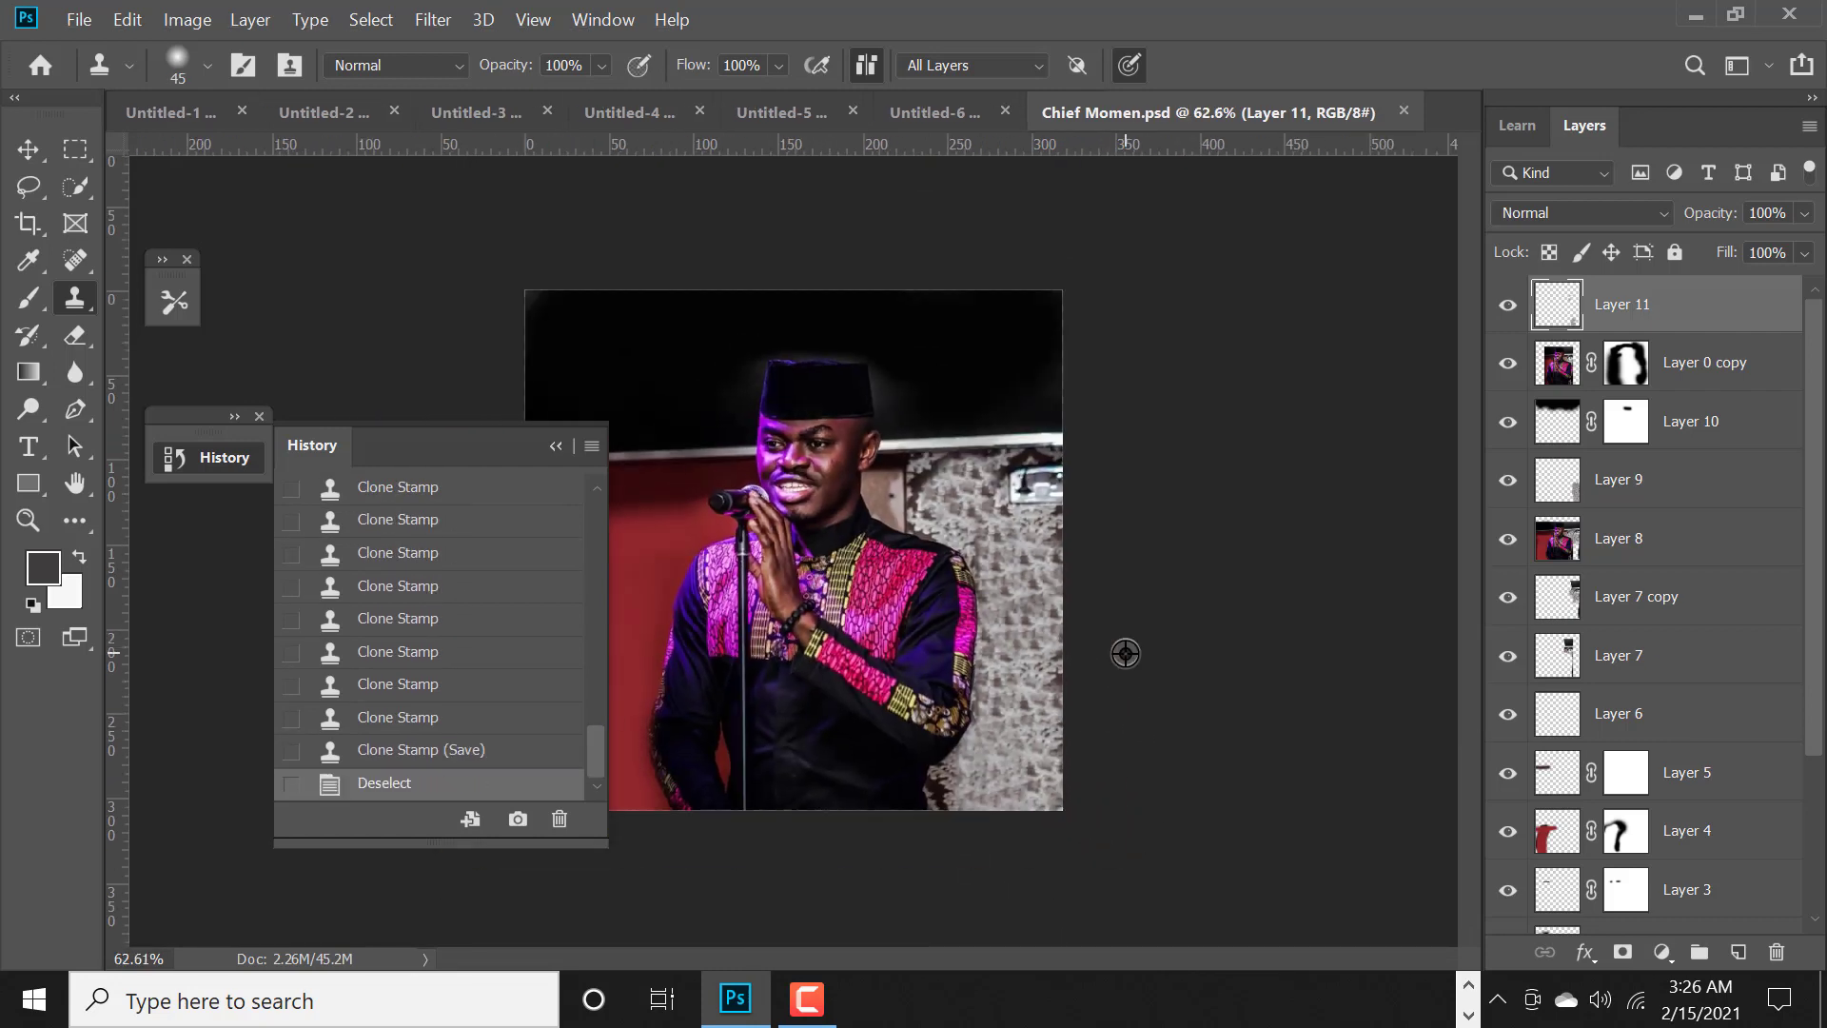
click(556, 446)
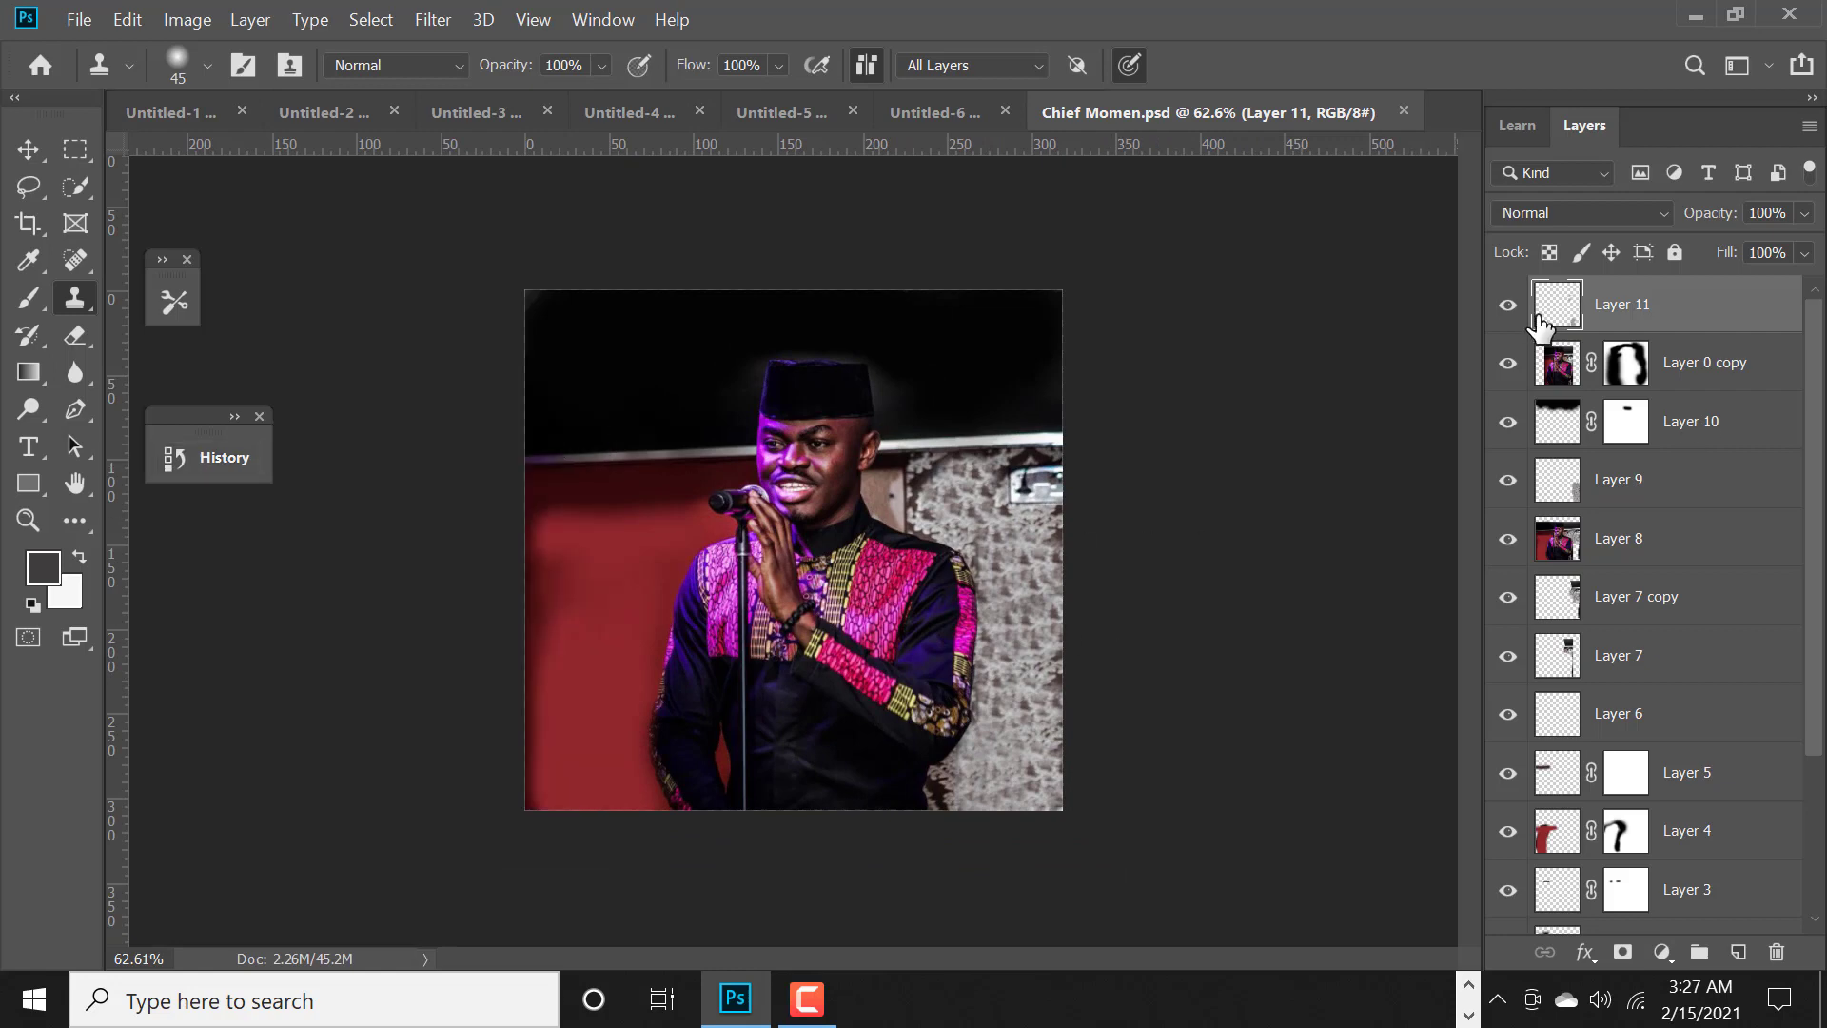
drag(1507, 305, 1508, 851)
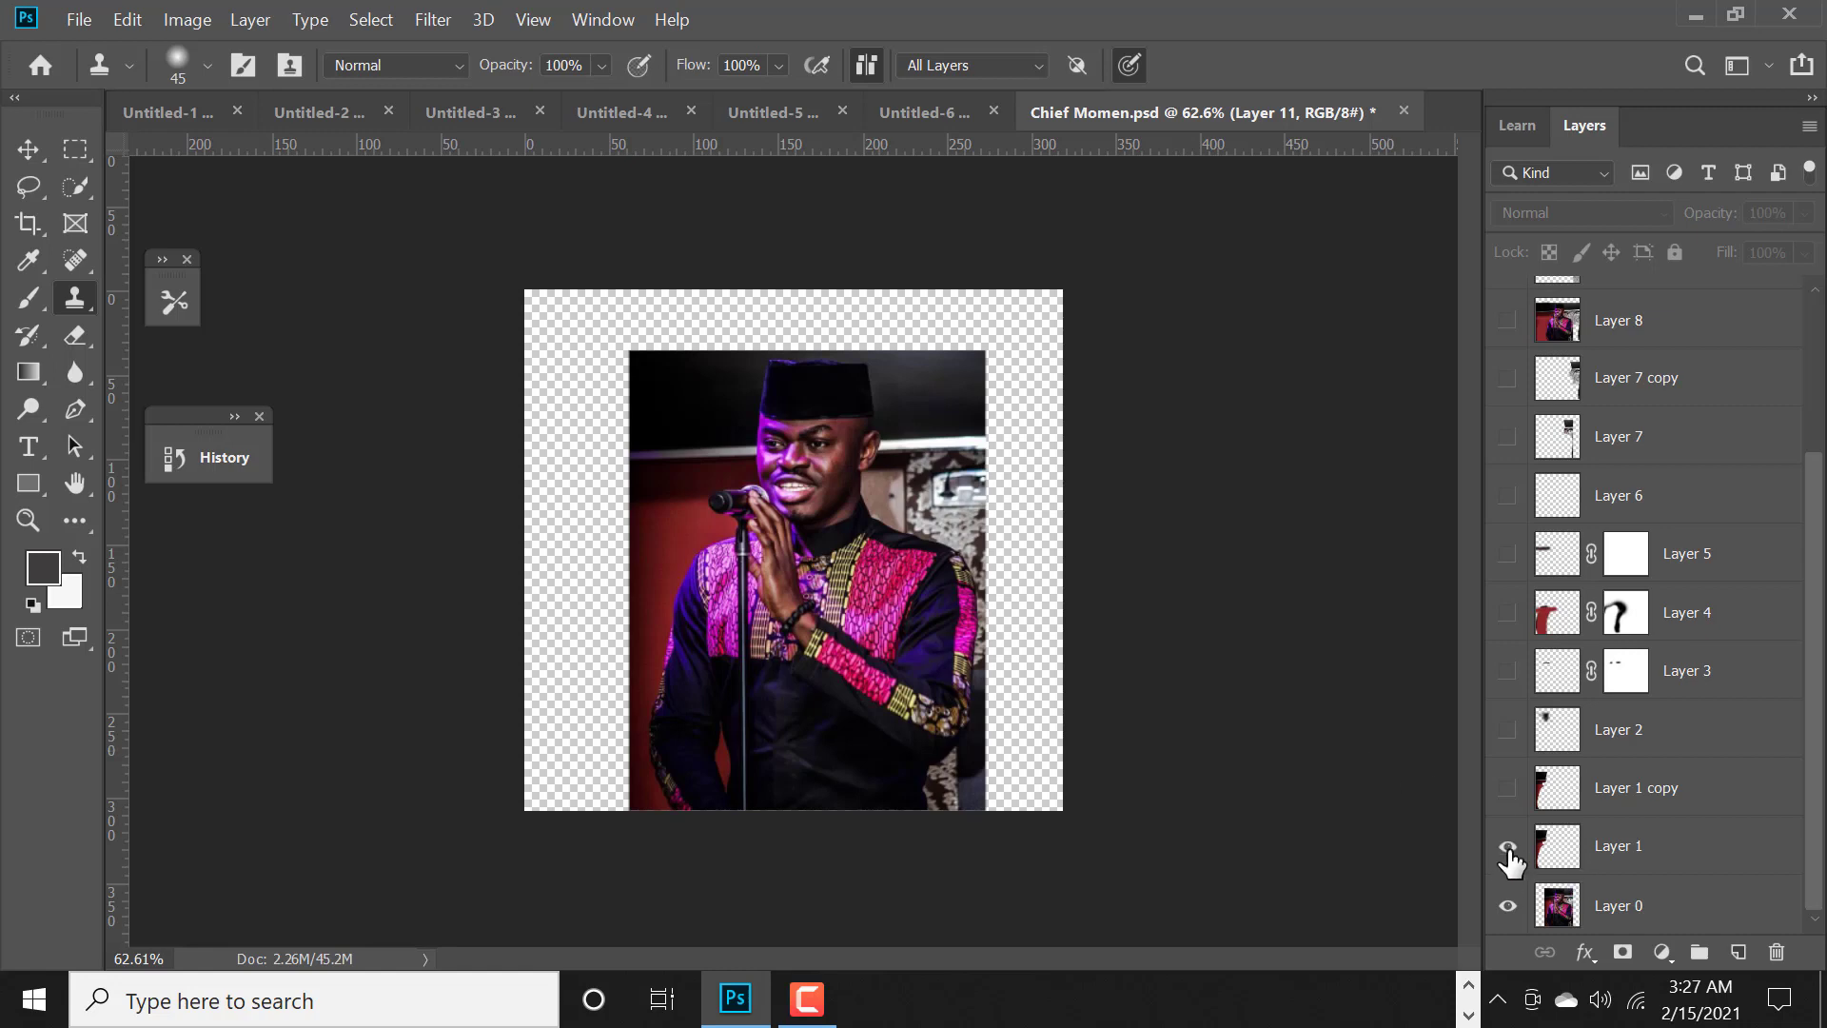
drag(1509, 846, 1510, 324)
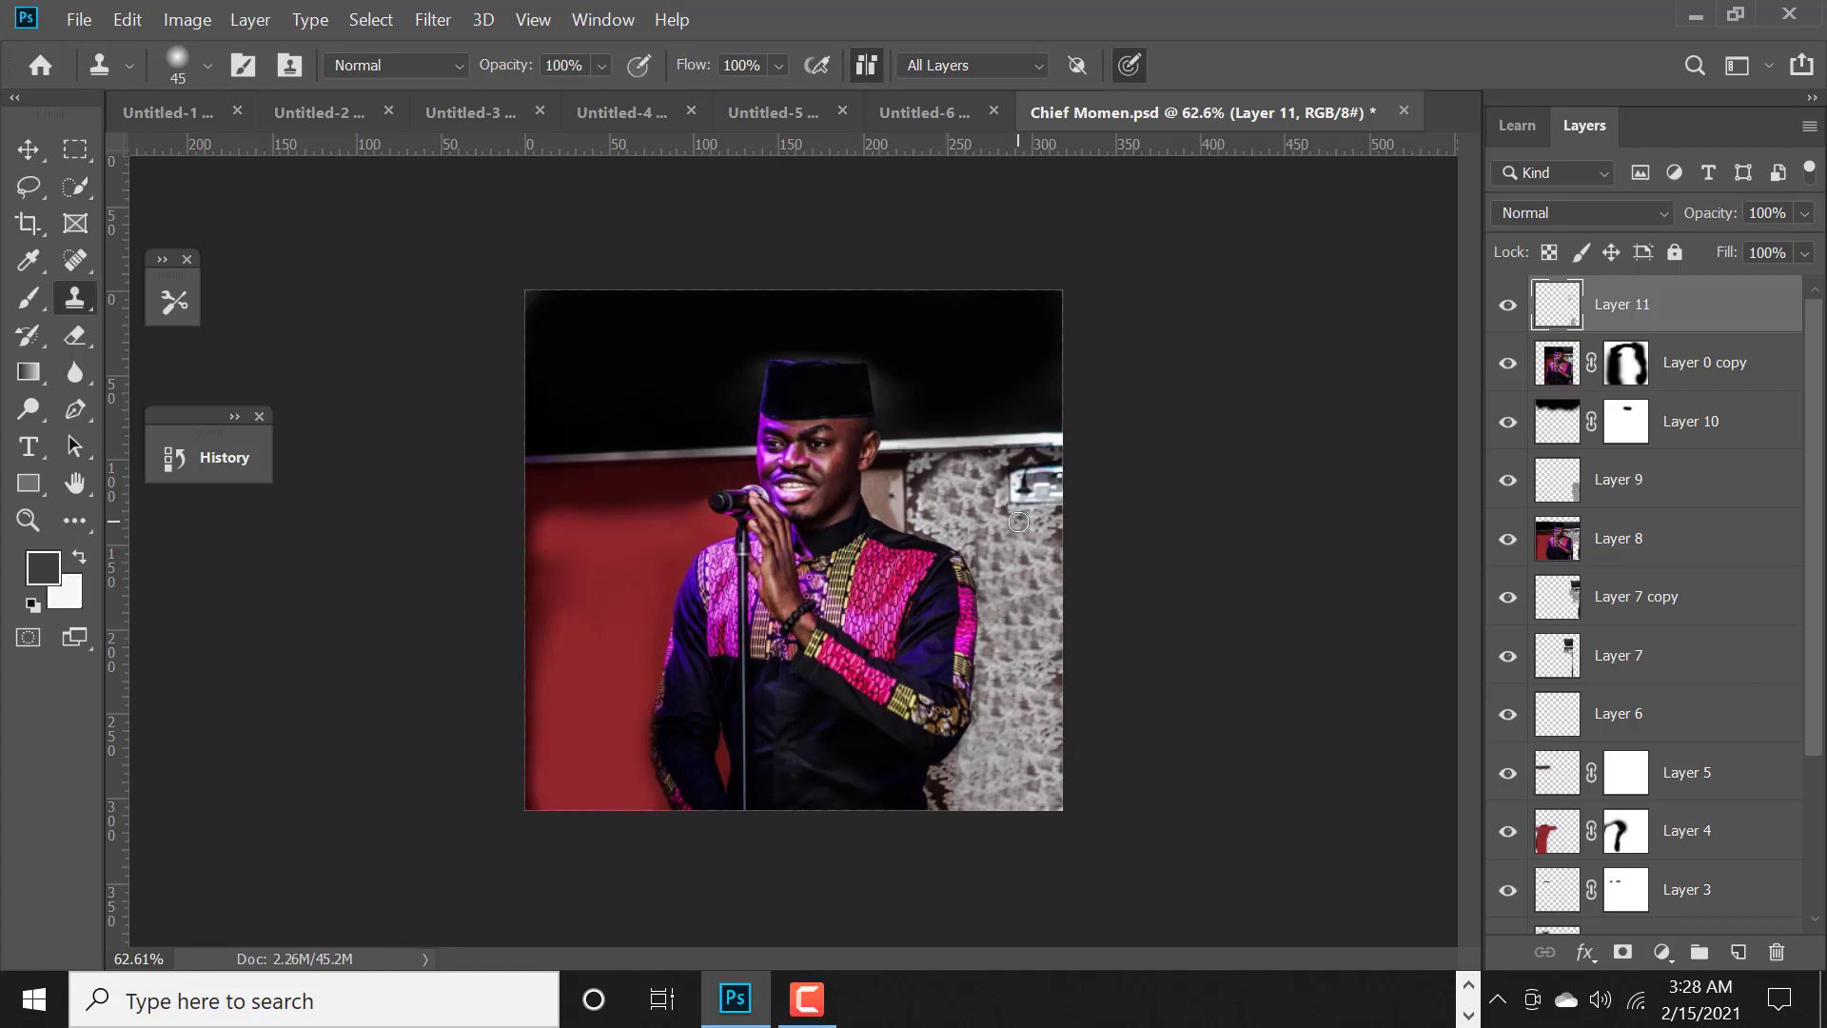
- Save the PSD, then save a Quality 12 JPEG named Chief Momen, replacing the existing file
key(ctrl+s)
key(ctrl+shift+s)
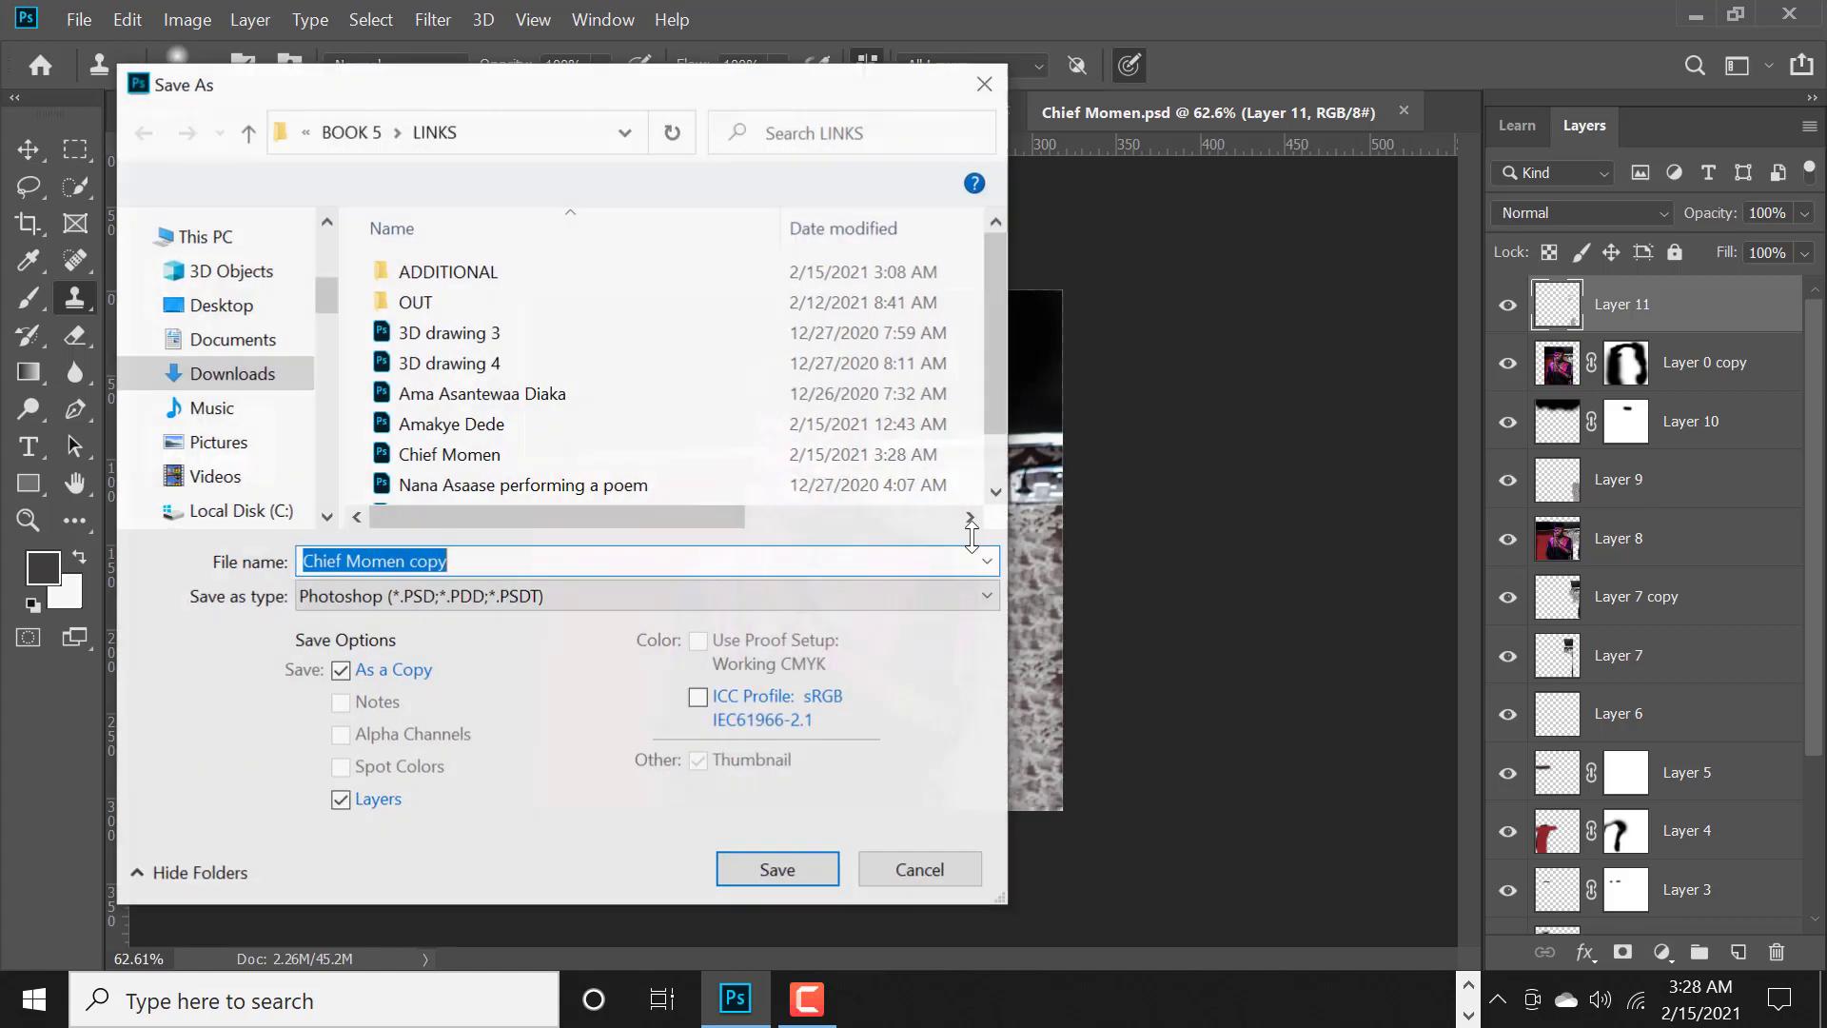
click(987, 595)
click(390, 281)
double_click(428, 562)
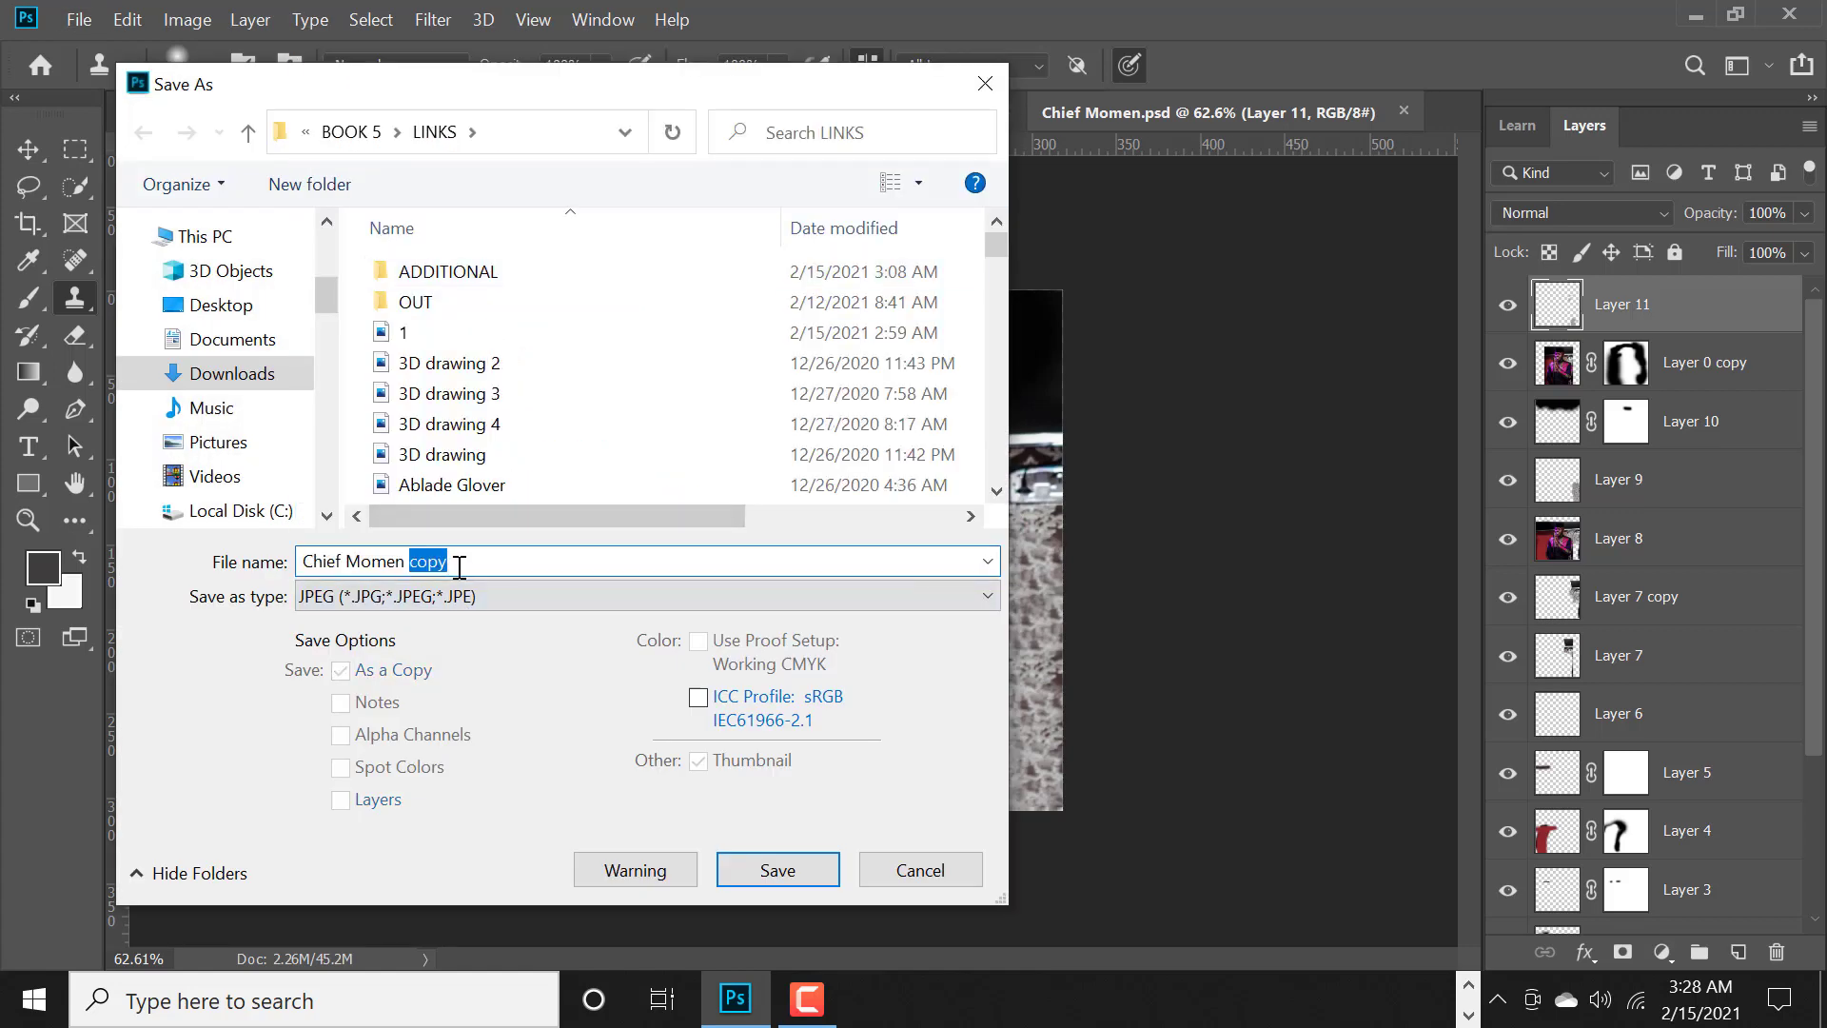
key(BackSpace)
click(523, 393)
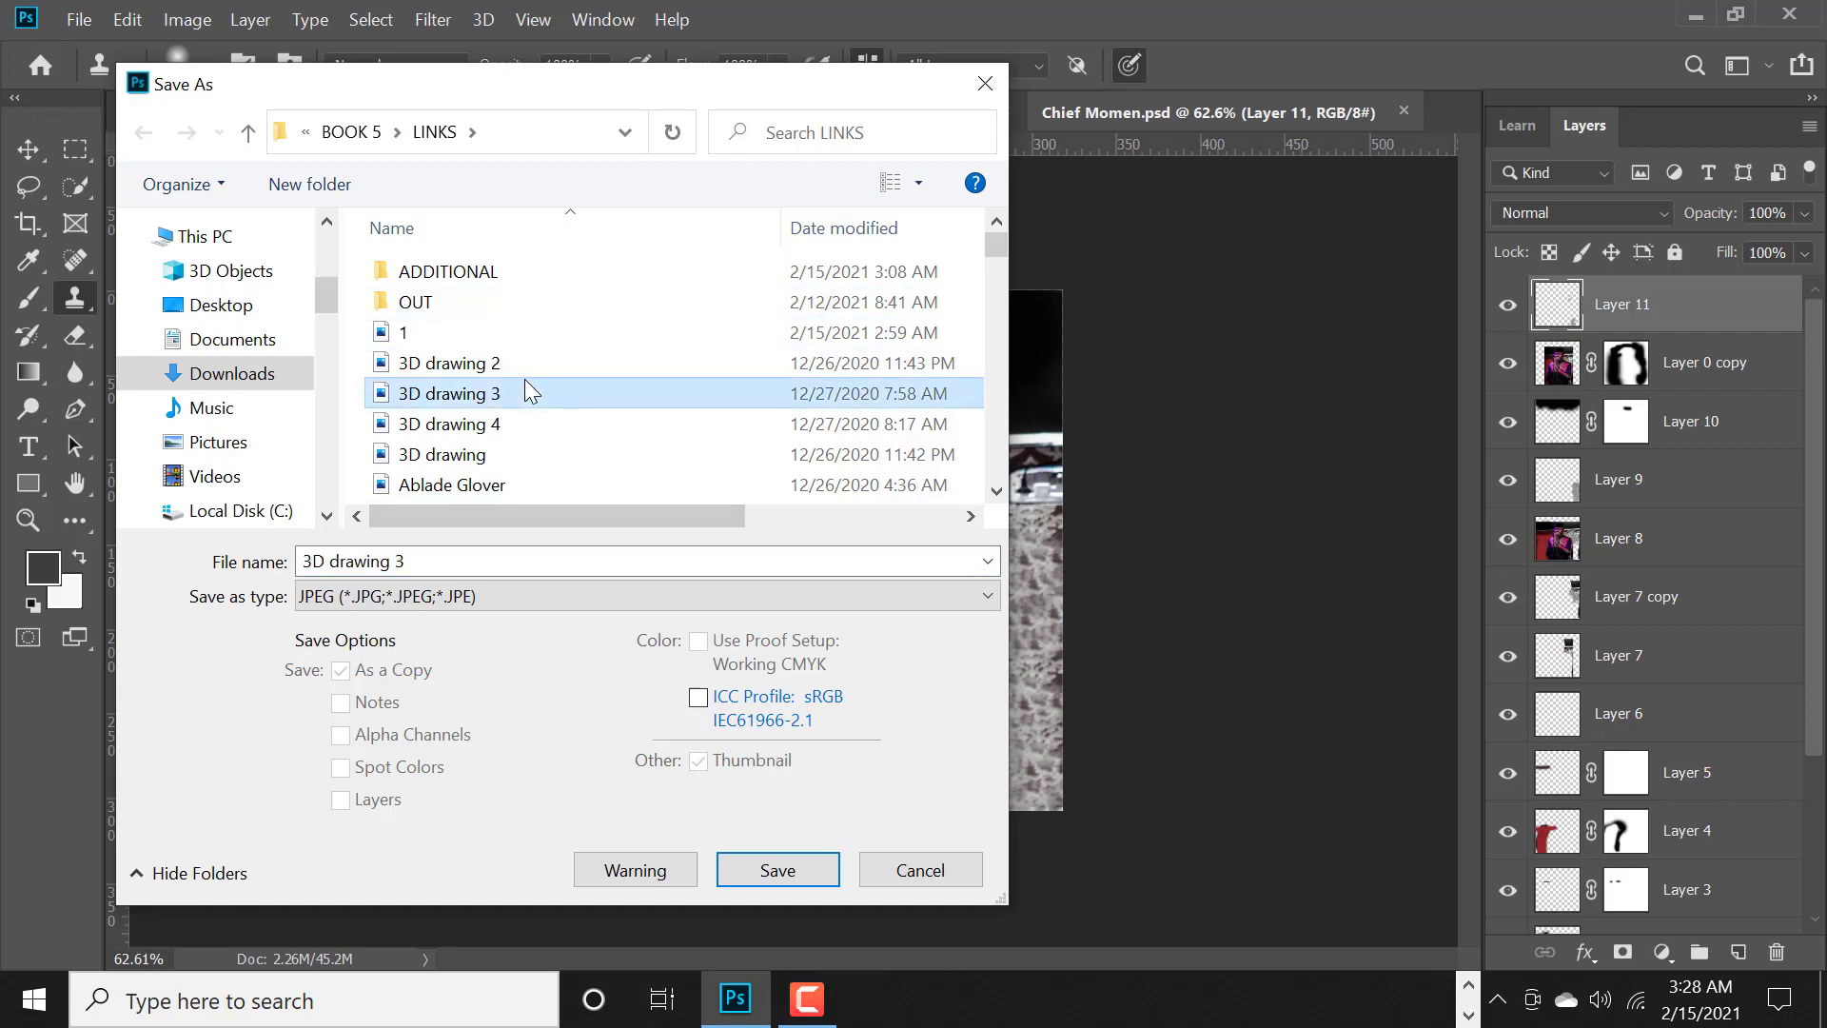
key(c)
click(488, 358)
key(Return)
click(978, 502)
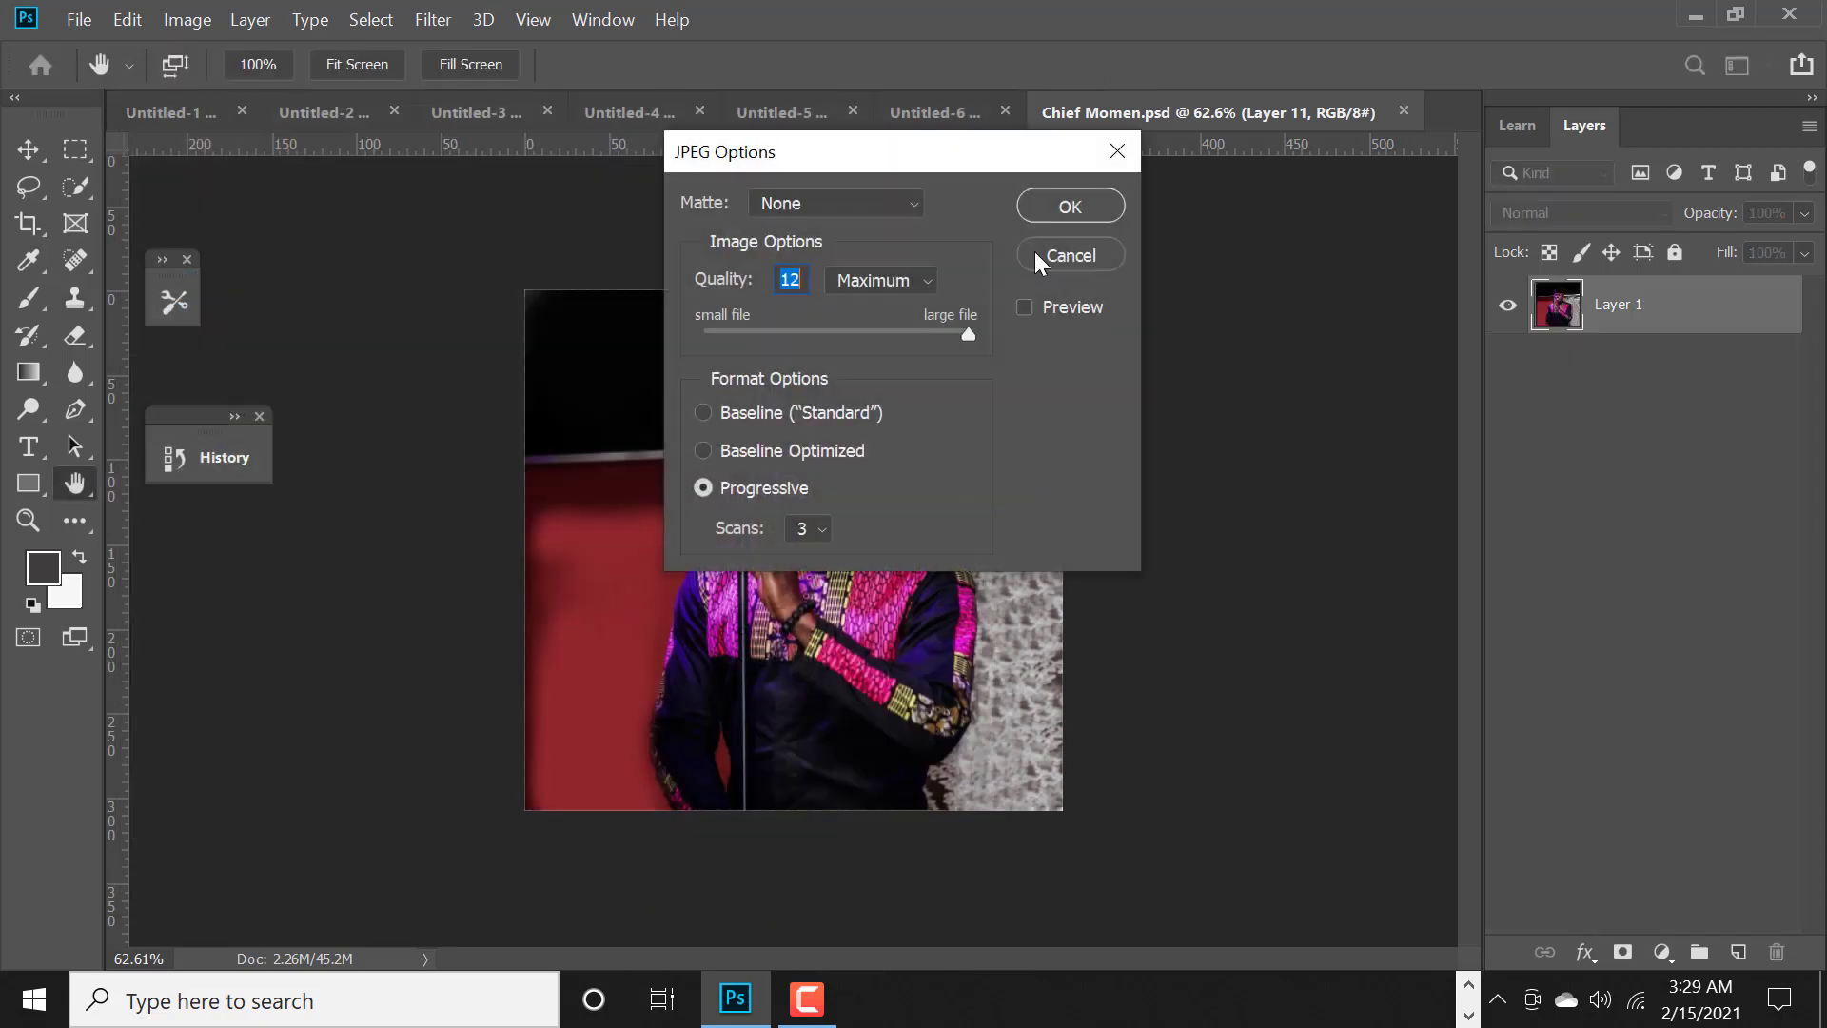
click(1056, 204)
- In InDesign, place the new Chief Momen JPEG in place of the selected picture
click(761, 856)
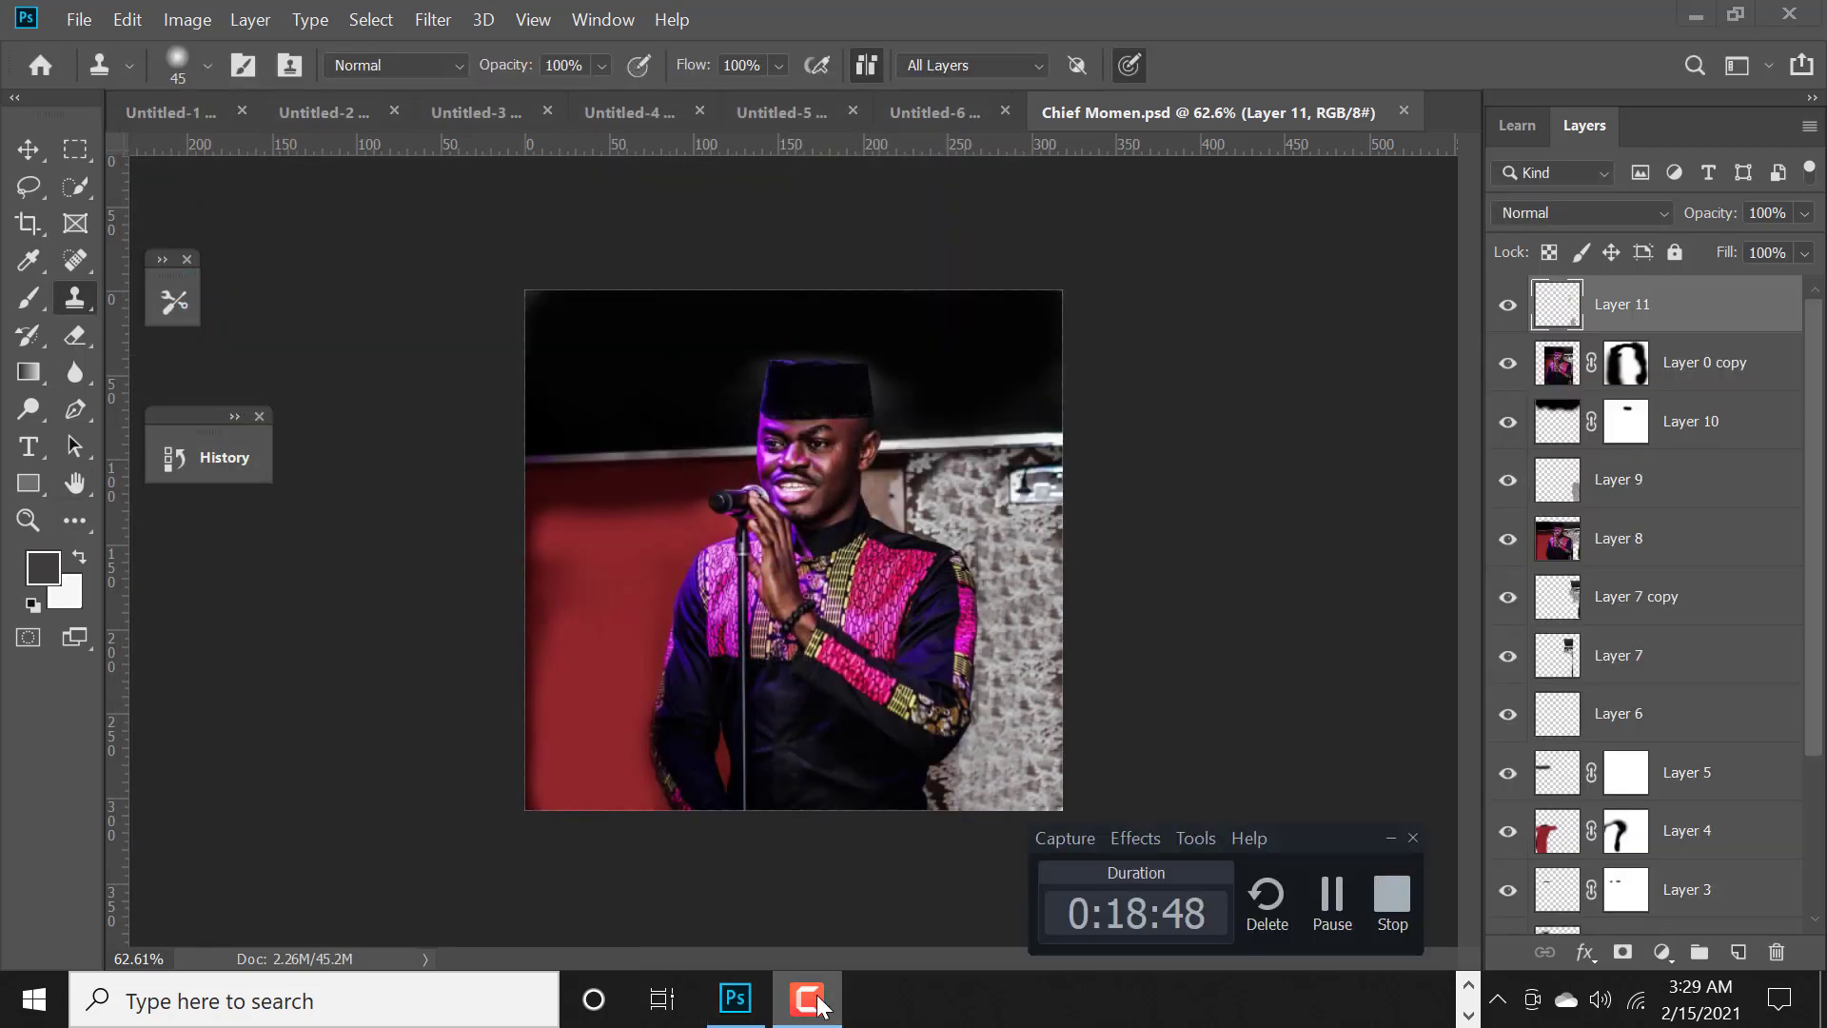
click(1334, 905)
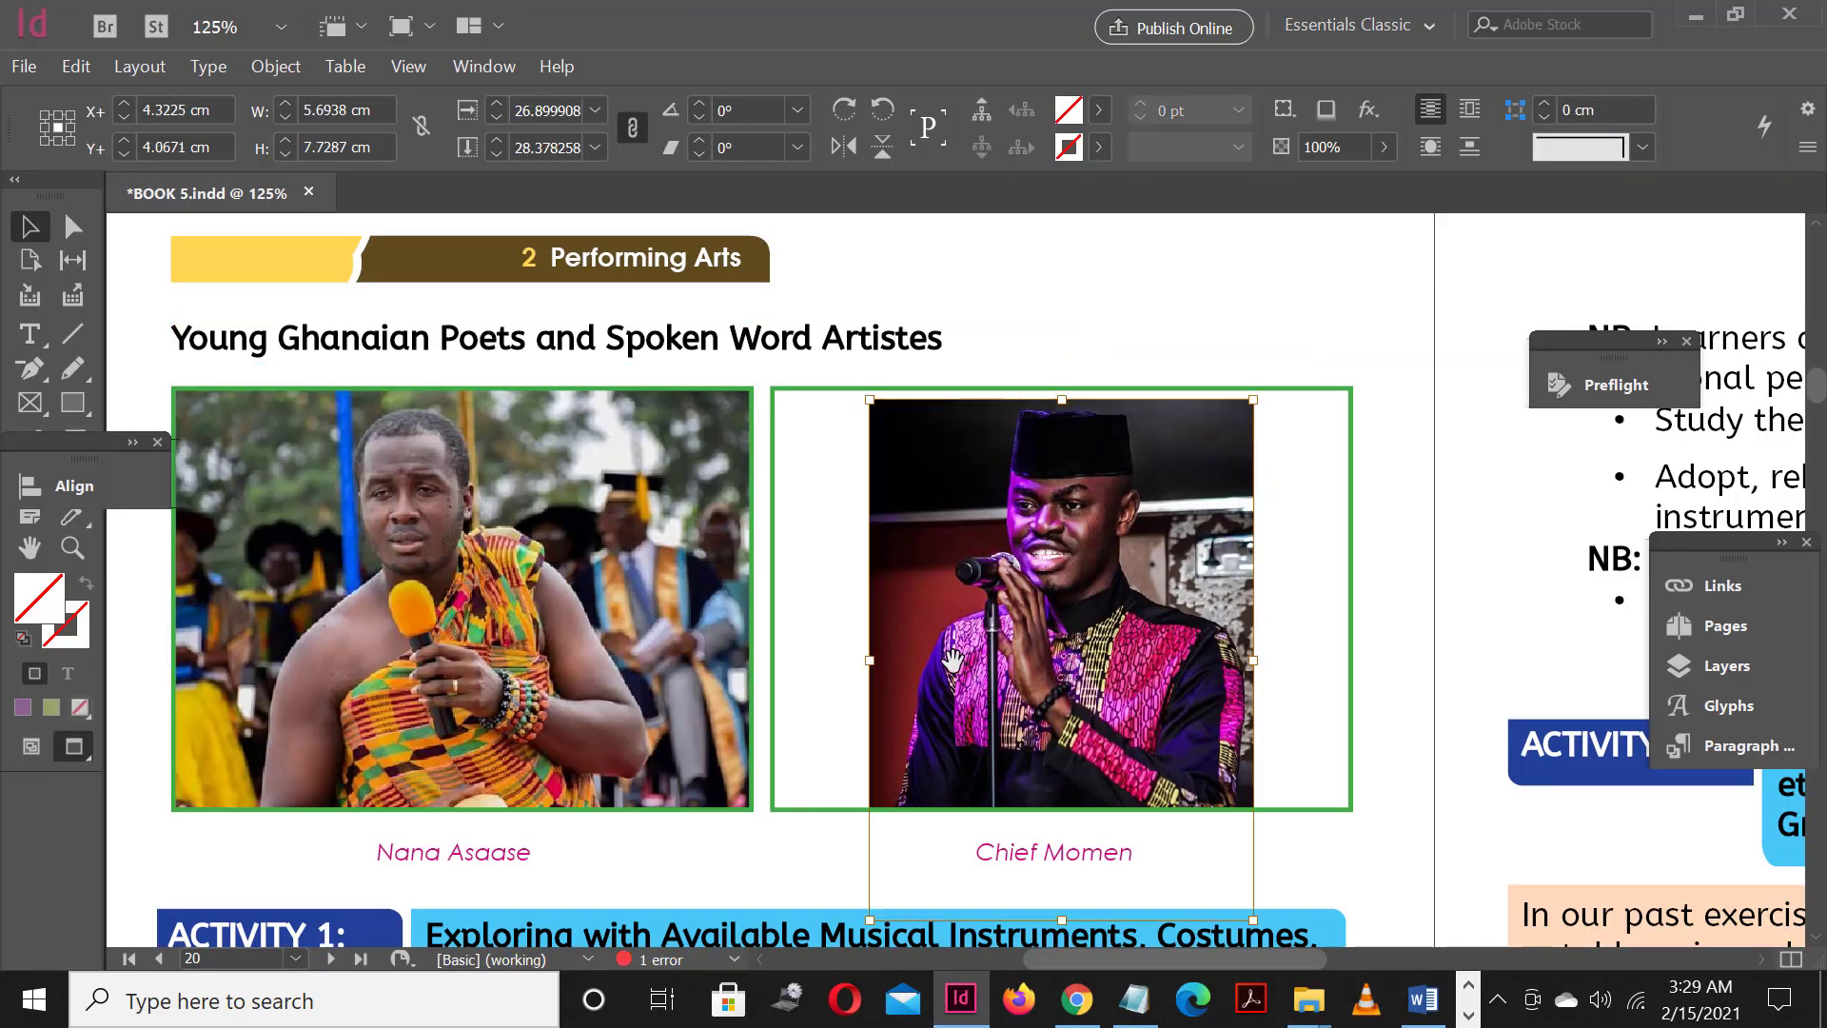
key(ctrl+d)
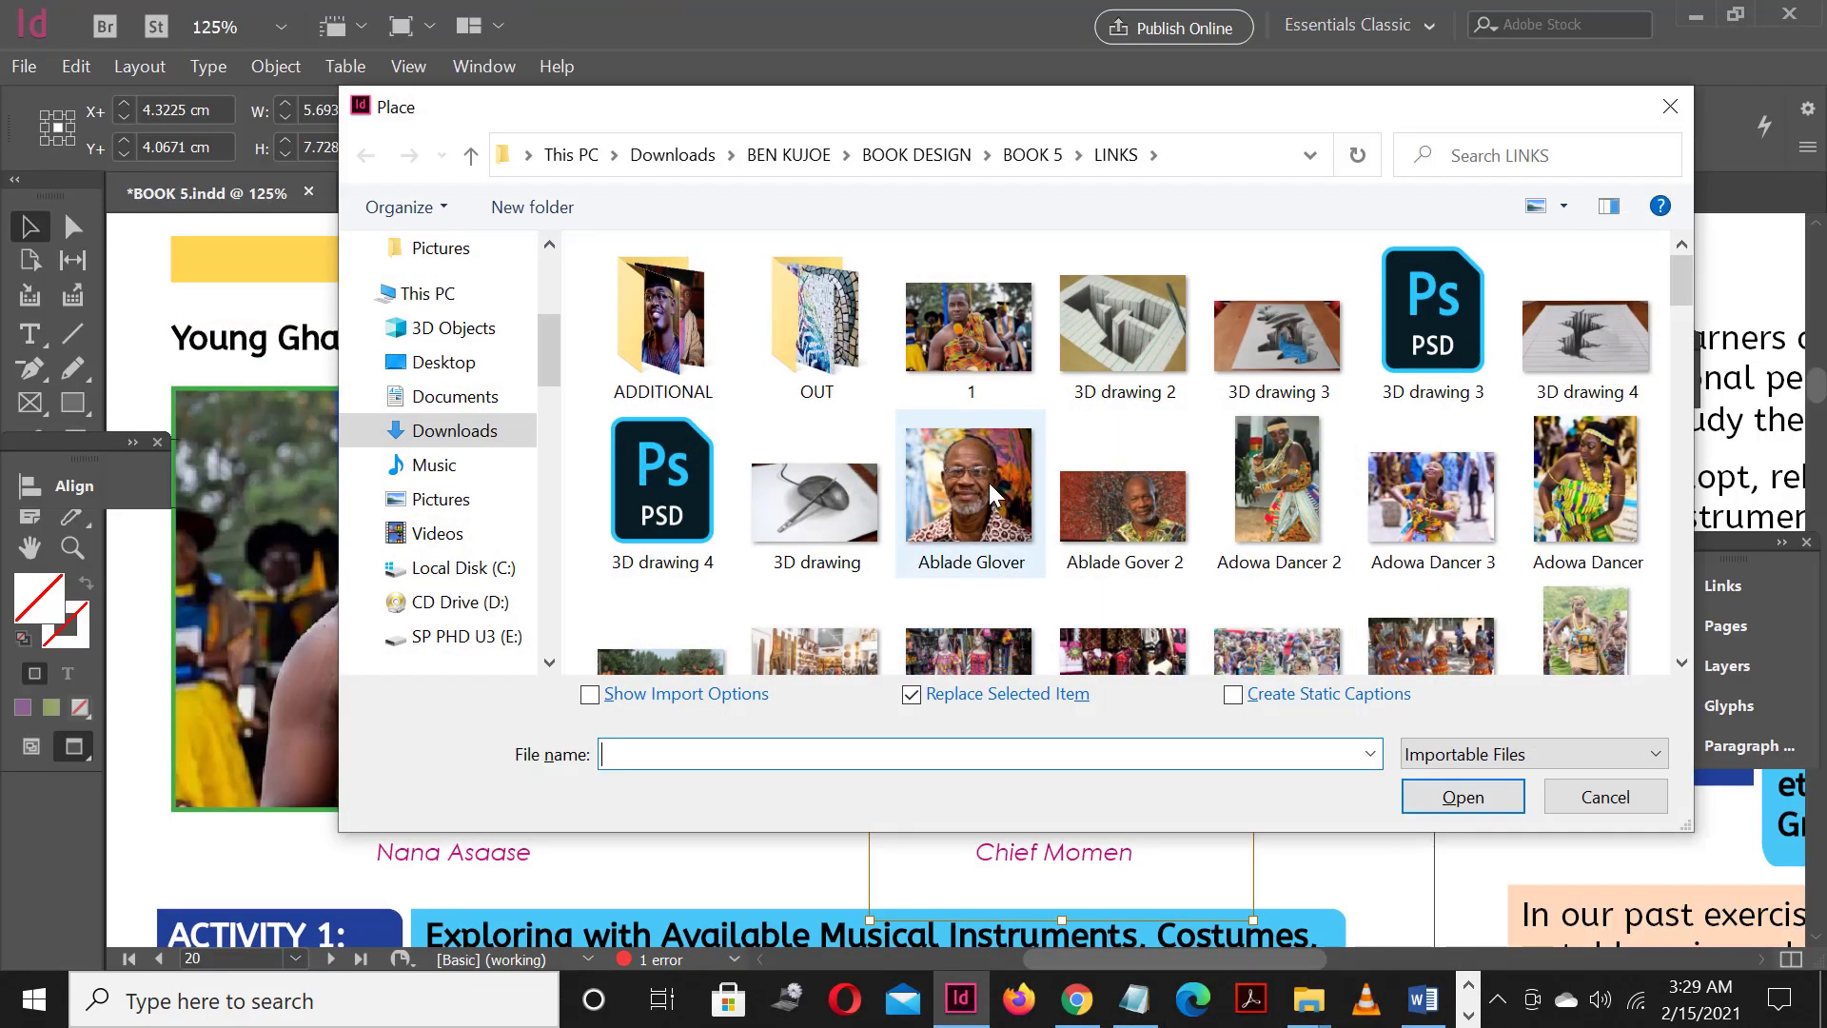
key(c)
click(1099, 368)
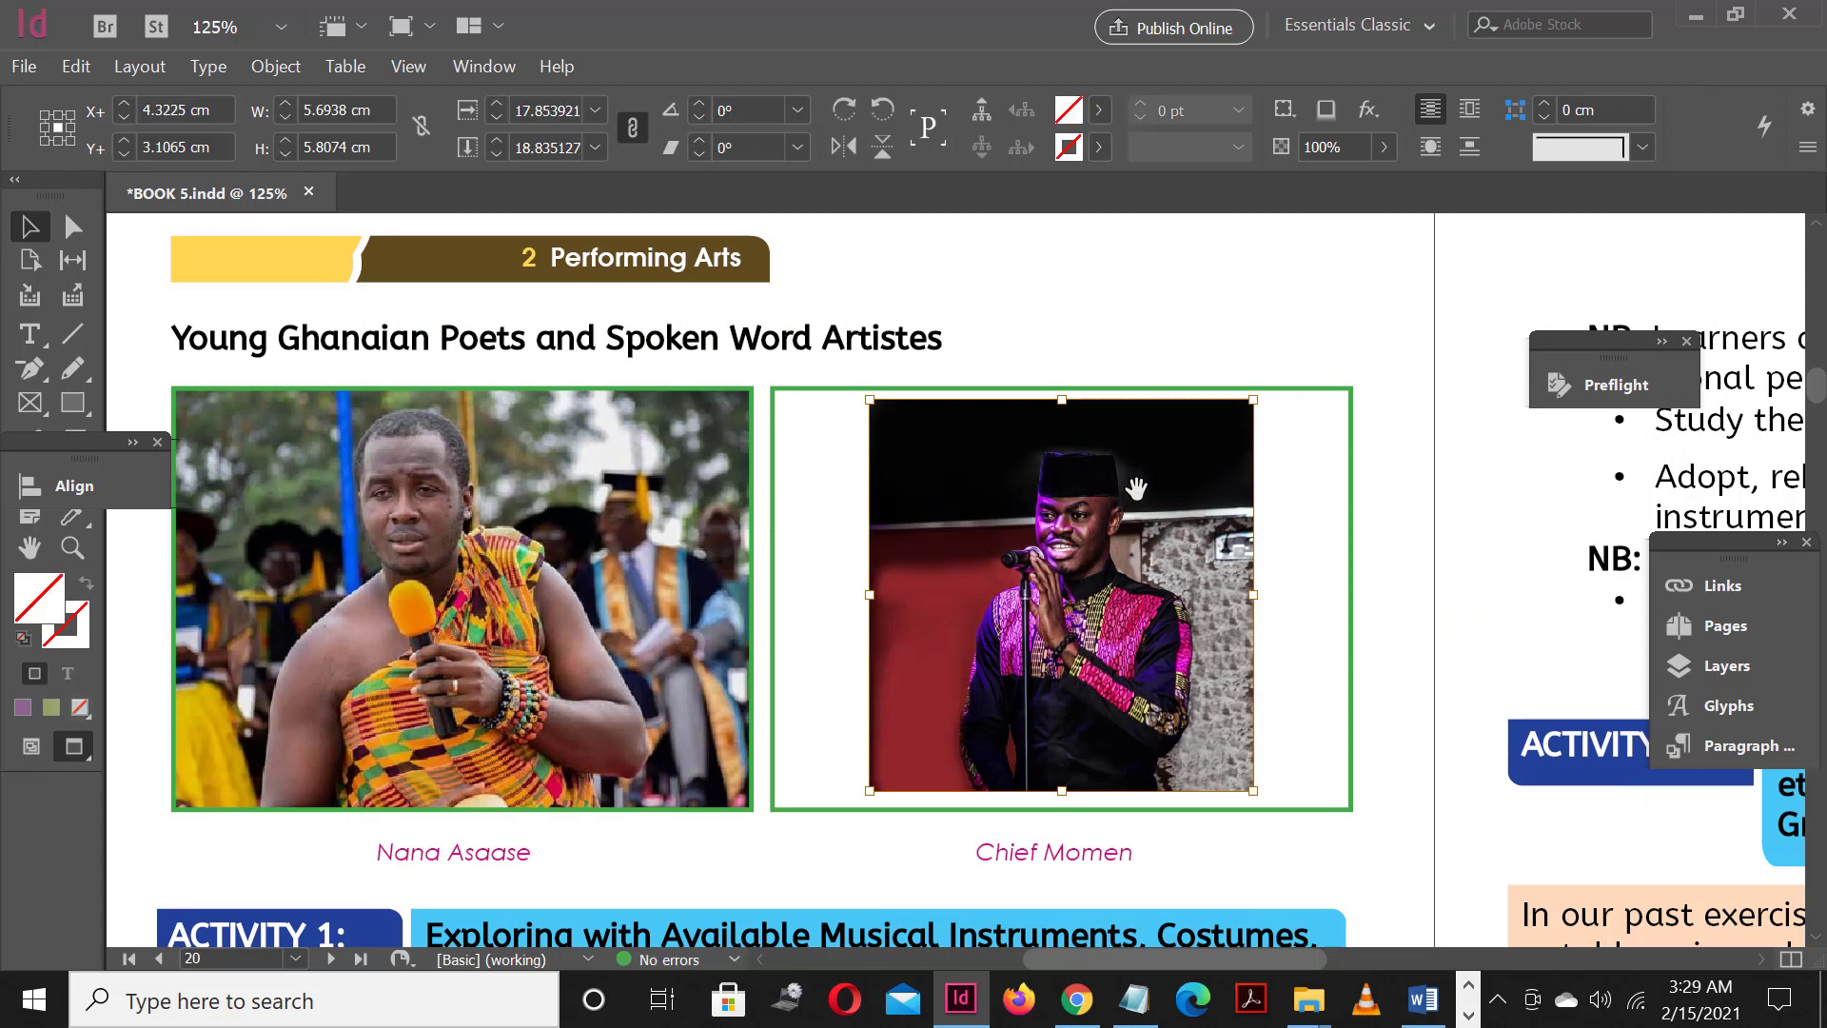
- Enlarge and nudge the Chief Momen picture down so it covers the green frame
drag(1253, 791, 1348, 887)
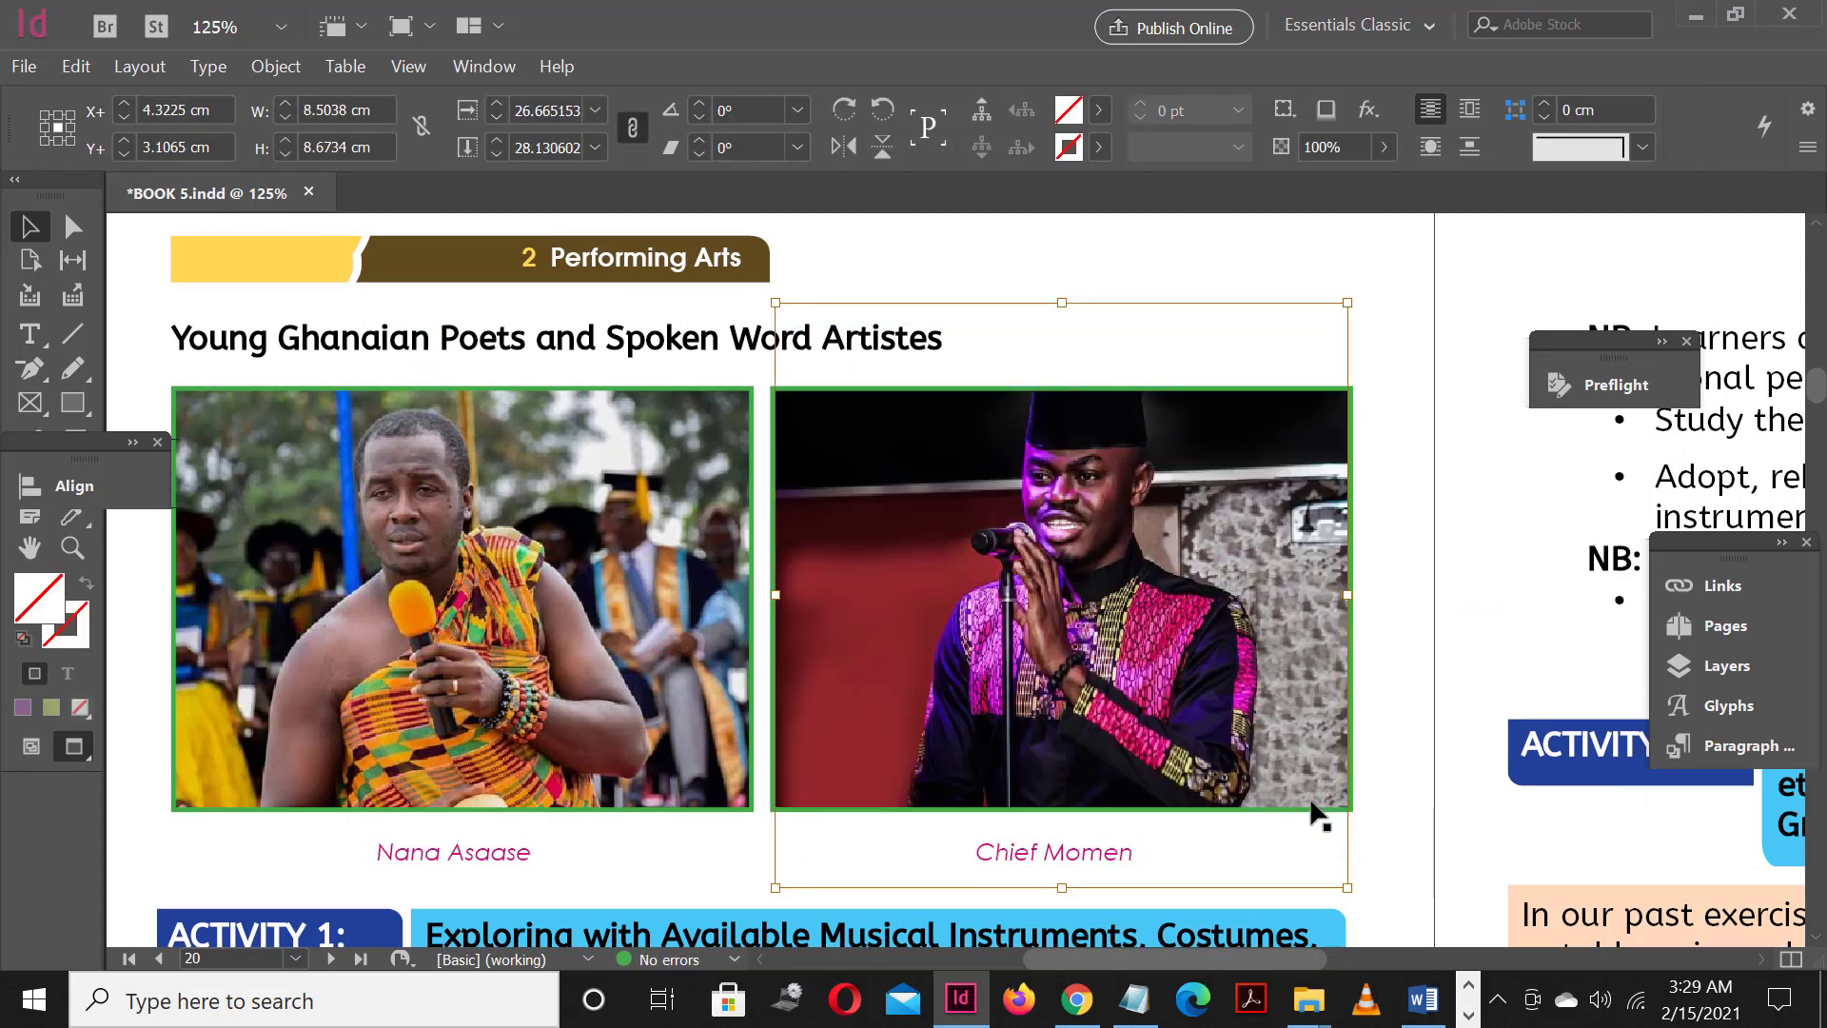
key(Down)
key(Down)
key(Down)
key(Down)
key(Down)
key(Down)
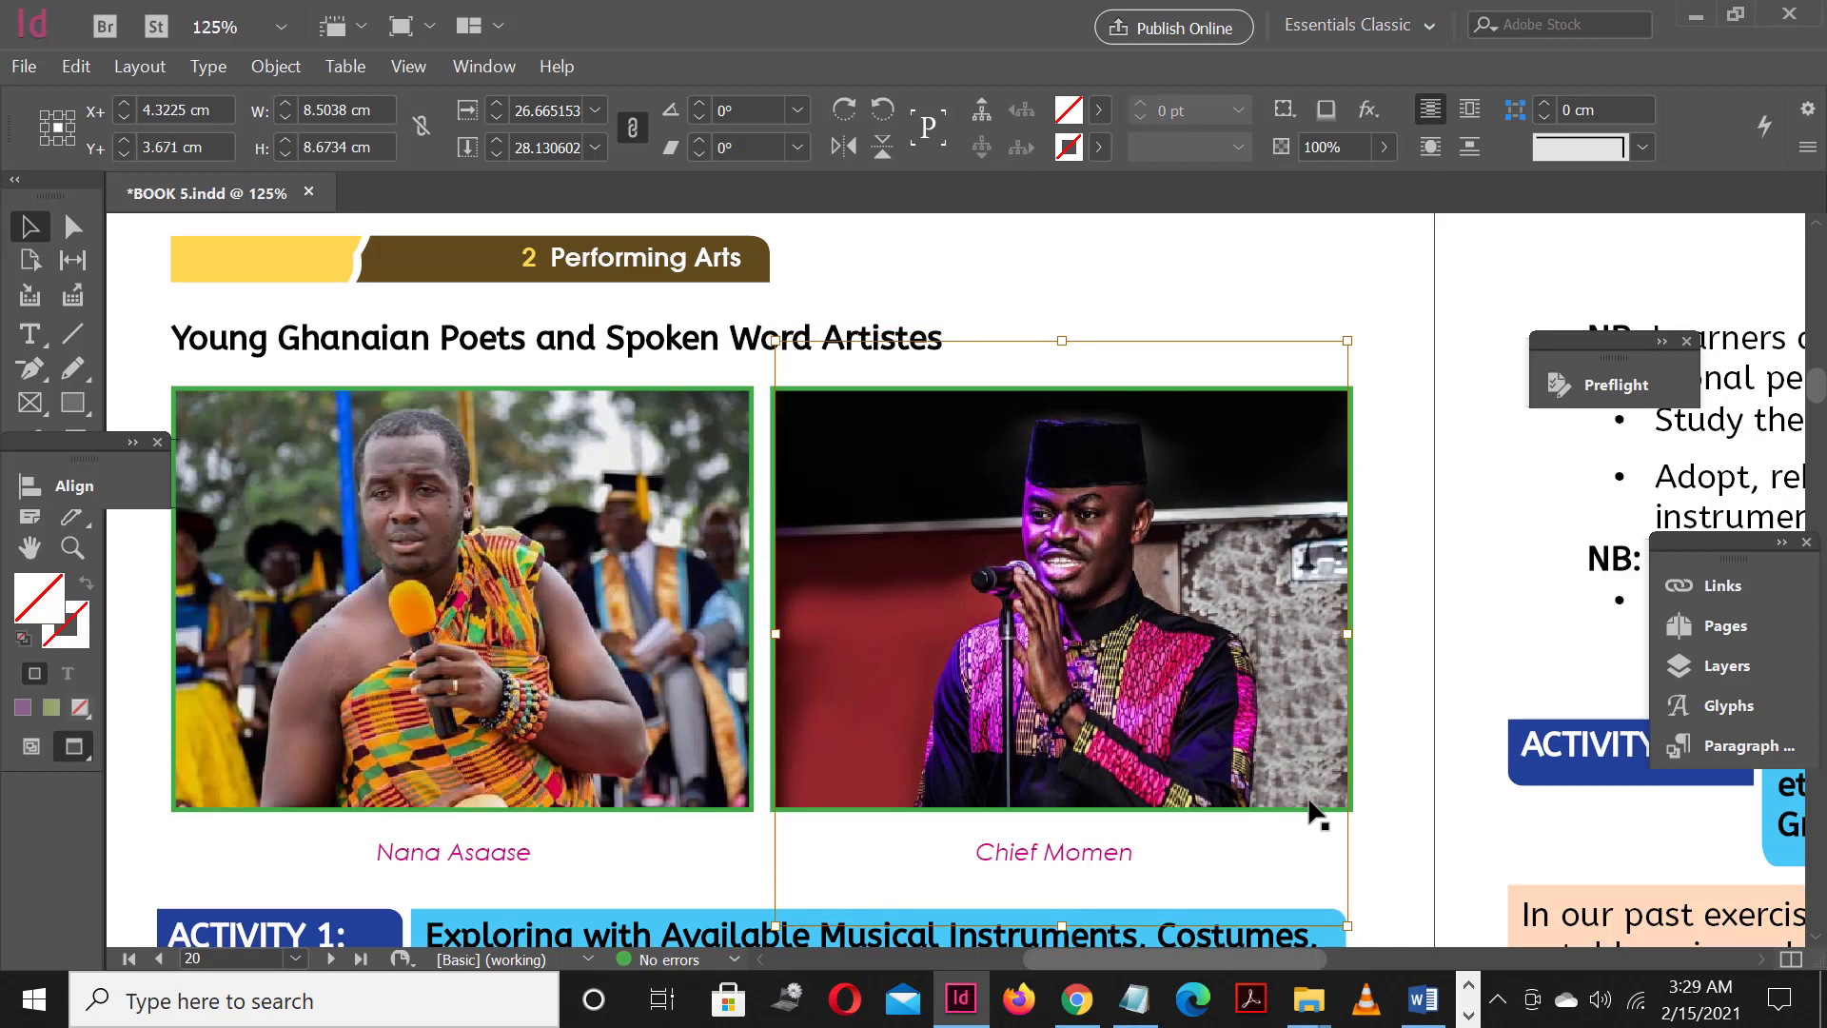
drag(1348, 341, 1360, 330)
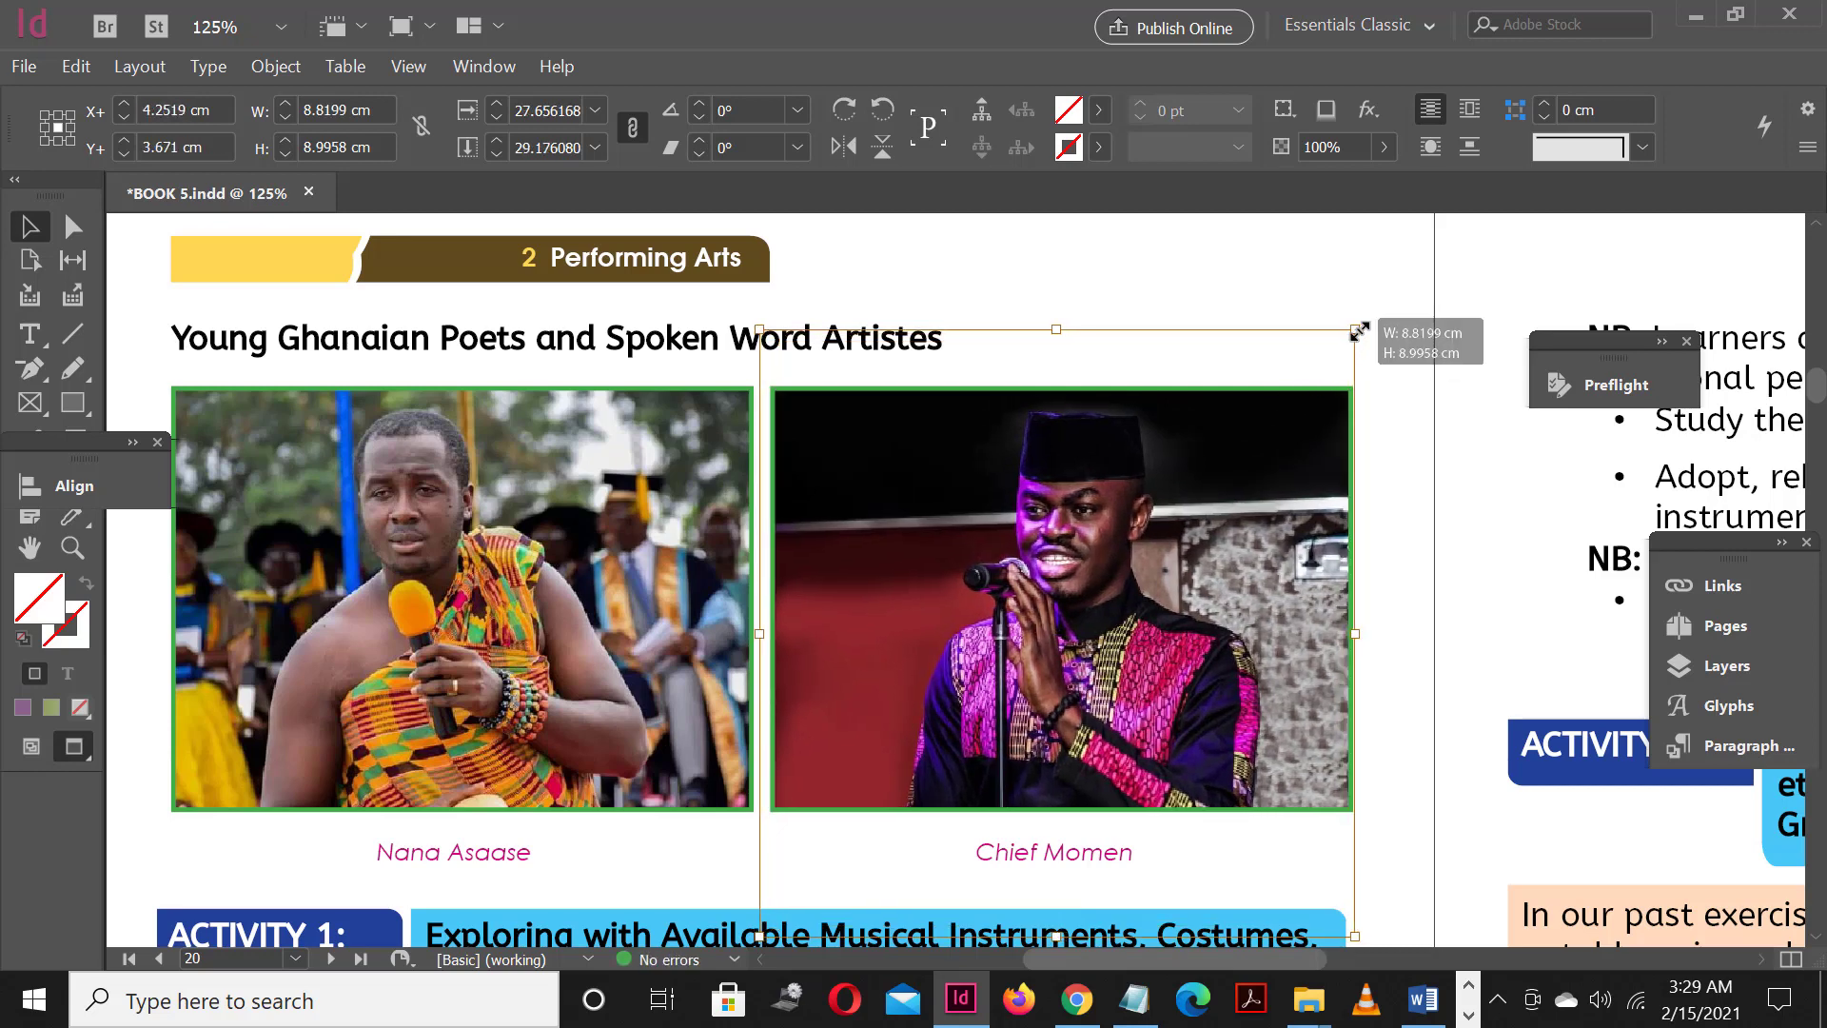